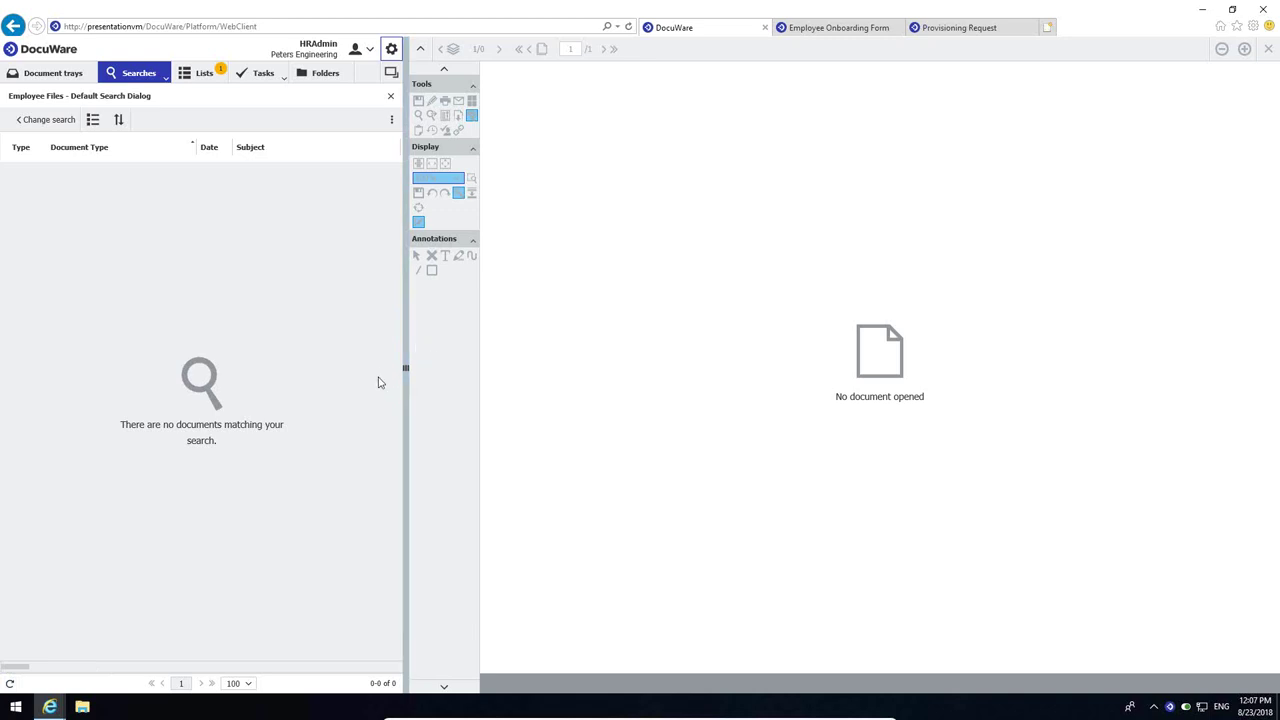
{"action": "left_click", "coordinate": [70, 124]}
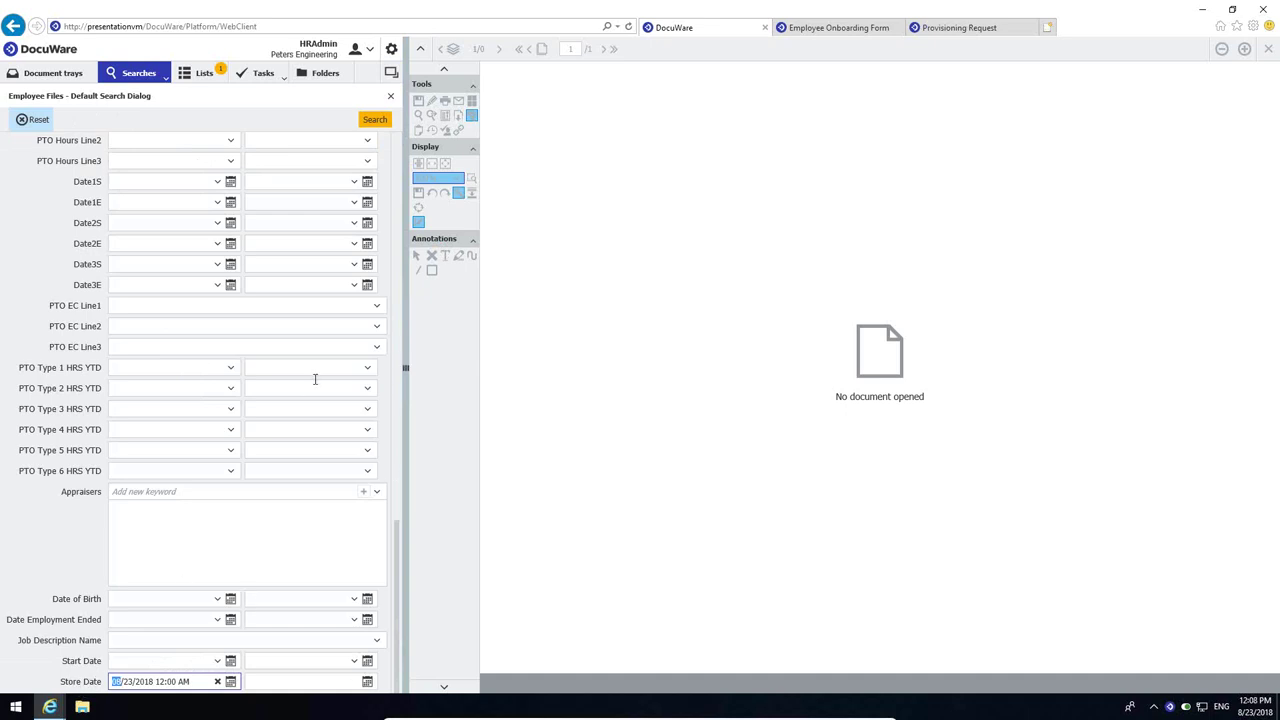
{"action": "left_click", "coordinate": [372, 119]}
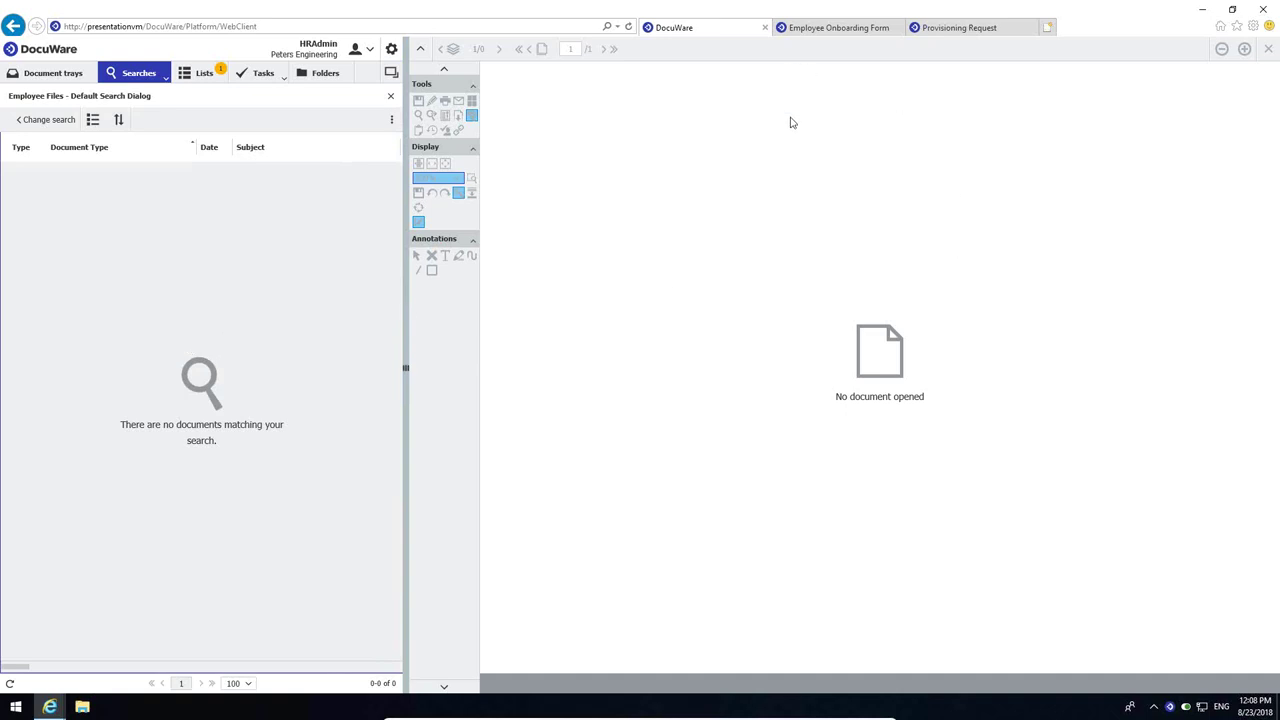
- On the Employee Onboarding Form, enter the Social Security Number parts 111, 22 and 44
{"action": "left_click", "coordinate": [842, 30]}
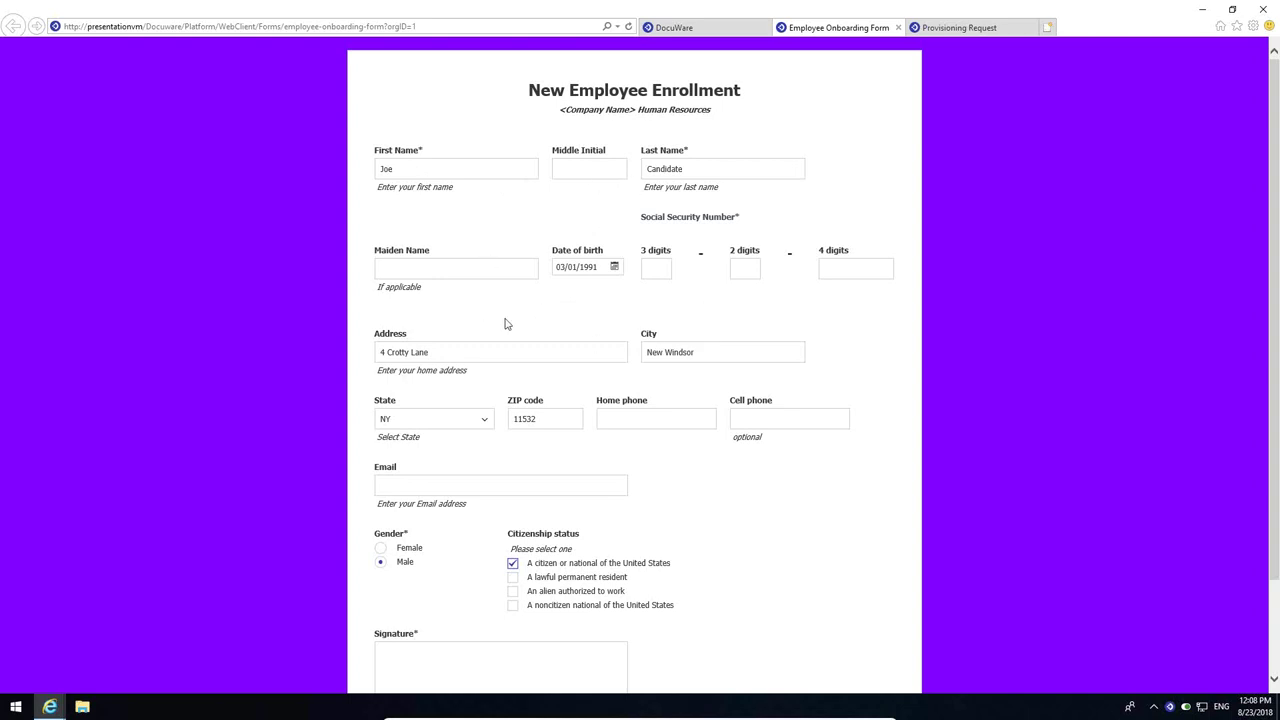
{"action": "left_click", "coordinate": [661, 268]}
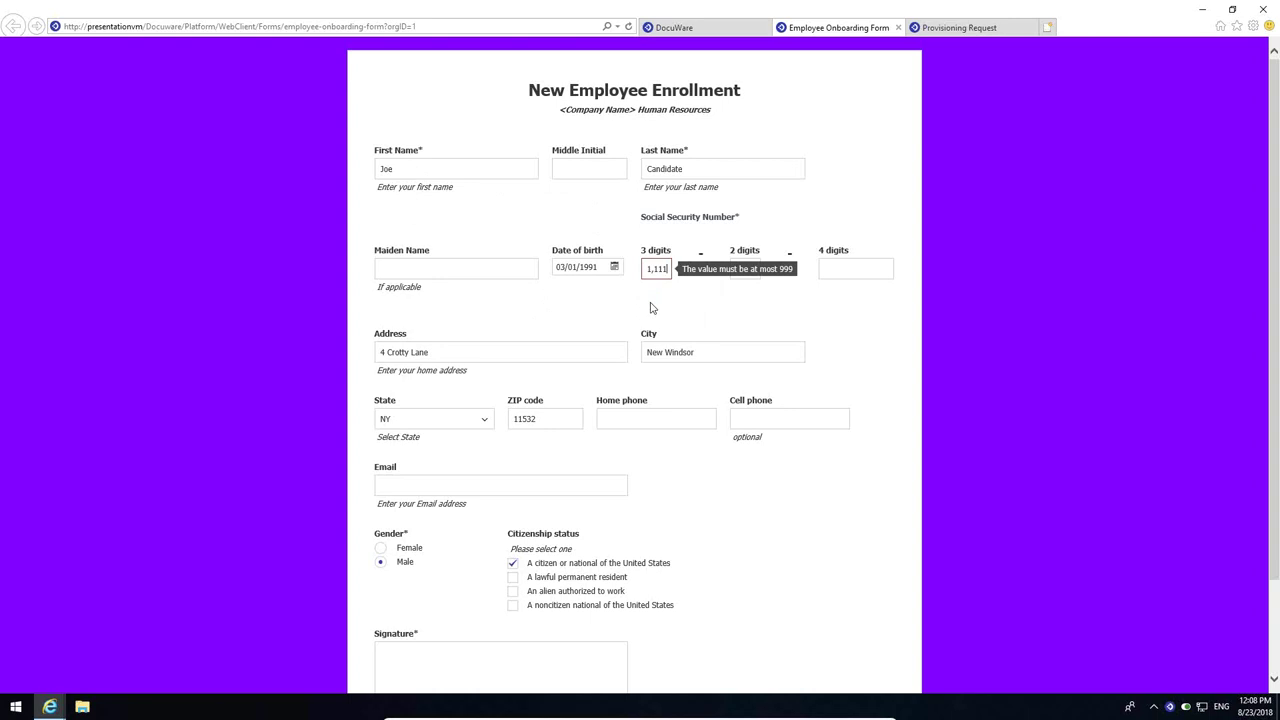
{"action": "key", "text": "BackSpace"}
{"action": "left_click", "coordinate": [746, 271]}
{"action": "type", "text": "22"}
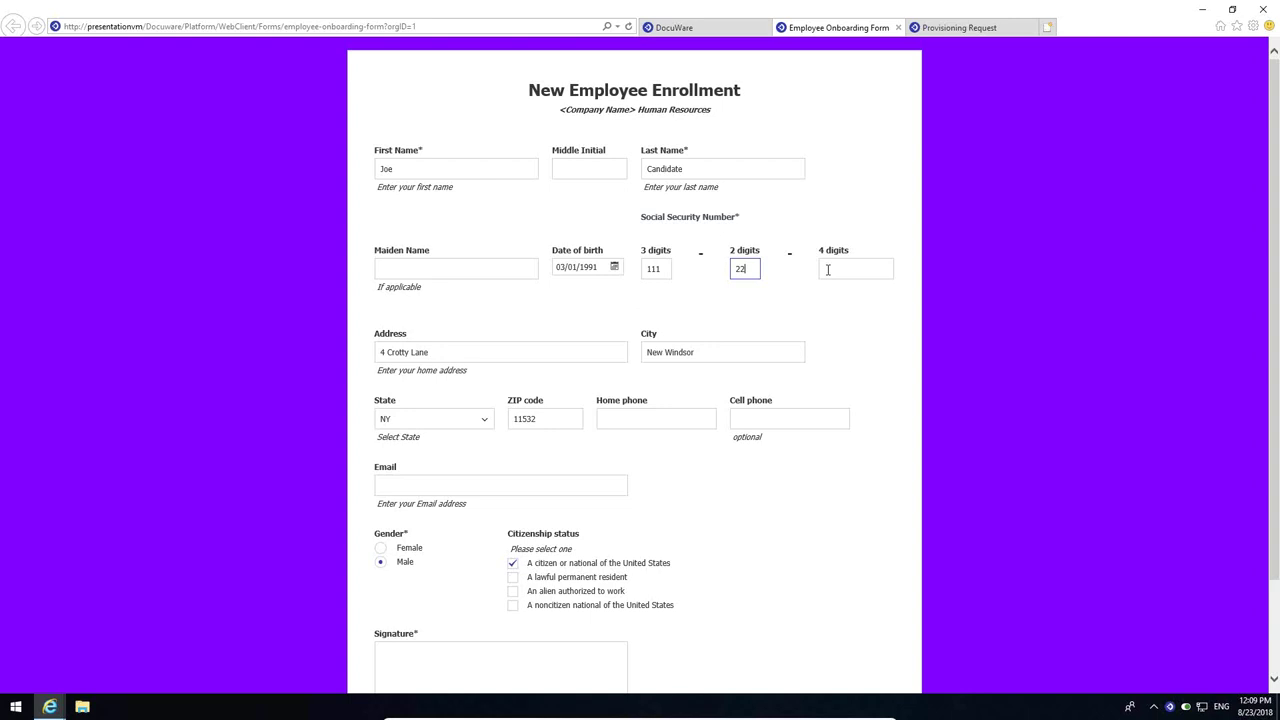
{"action": "left_click", "coordinate": [828, 269]}
{"action": "type", "text": "4444"}
- Sign in the Signature box and submit the enrollment form
{"action": "scroll", "coordinate": [653, 422], "scroll_direction": "down", "scroll_amount": 2}
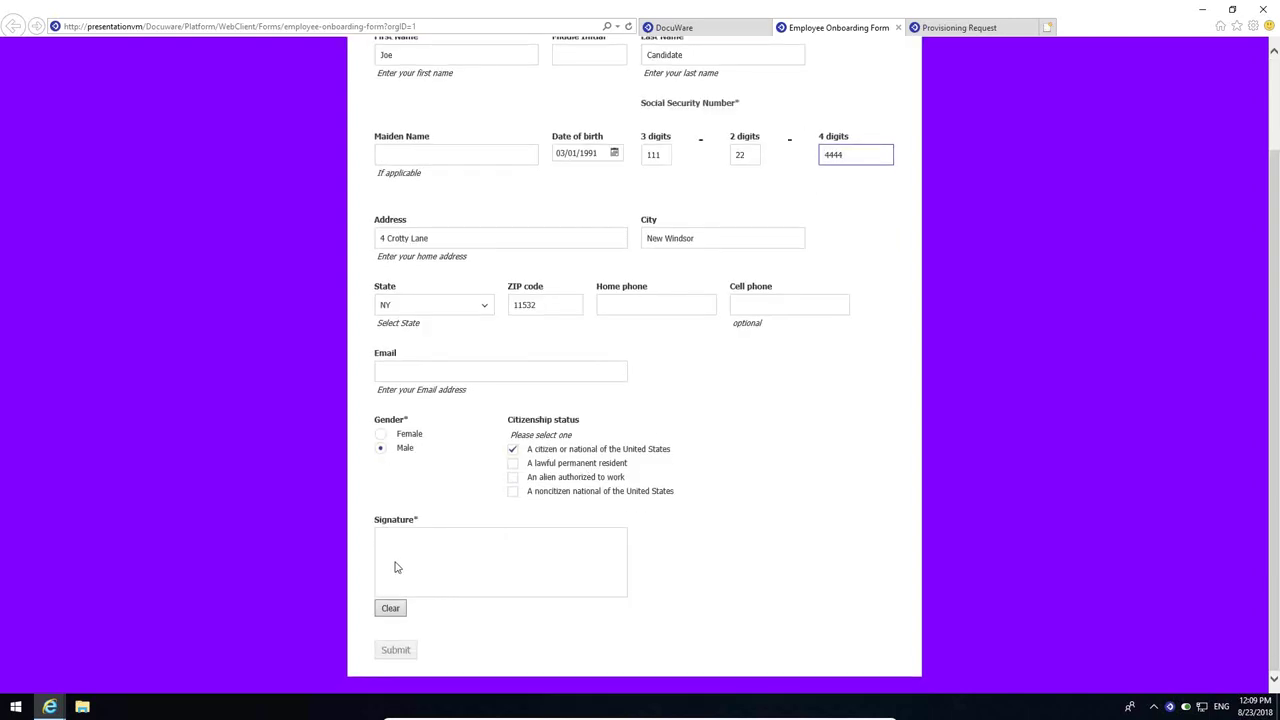
{"action": "mouse_move", "coordinate": [395, 564]}
{"action": "left_mouse_down"}
{"action": "mouse_move", "coordinate": [428, 549]}
{"action": "mouse_move", "coordinate": [489, 551]}
{"action": "mouse_move", "coordinate": [630, 572]}
{"action": "left_mouse_up"}
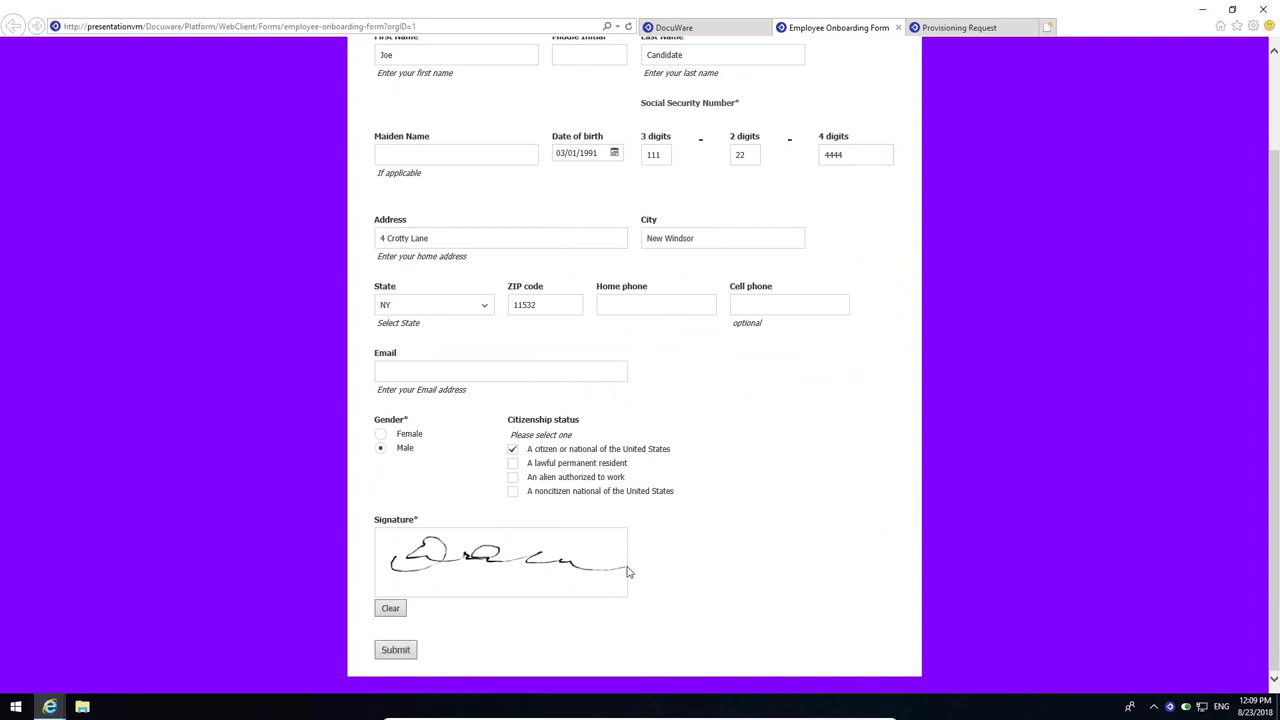
{"action": "left_click", "coordinate": [396, 651]}
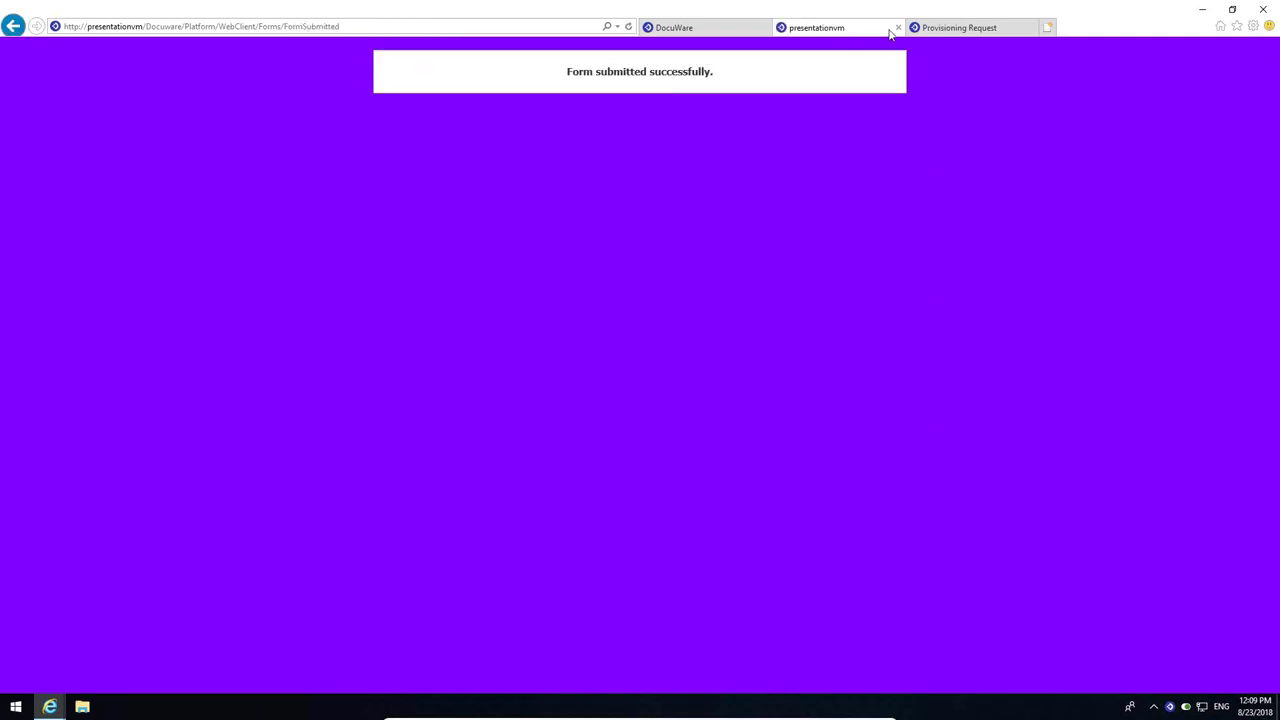
- Close the confirmation page and refresh the Employee Files results in the web client
{"action": "middle_click", "coordinate": [818, 32]}
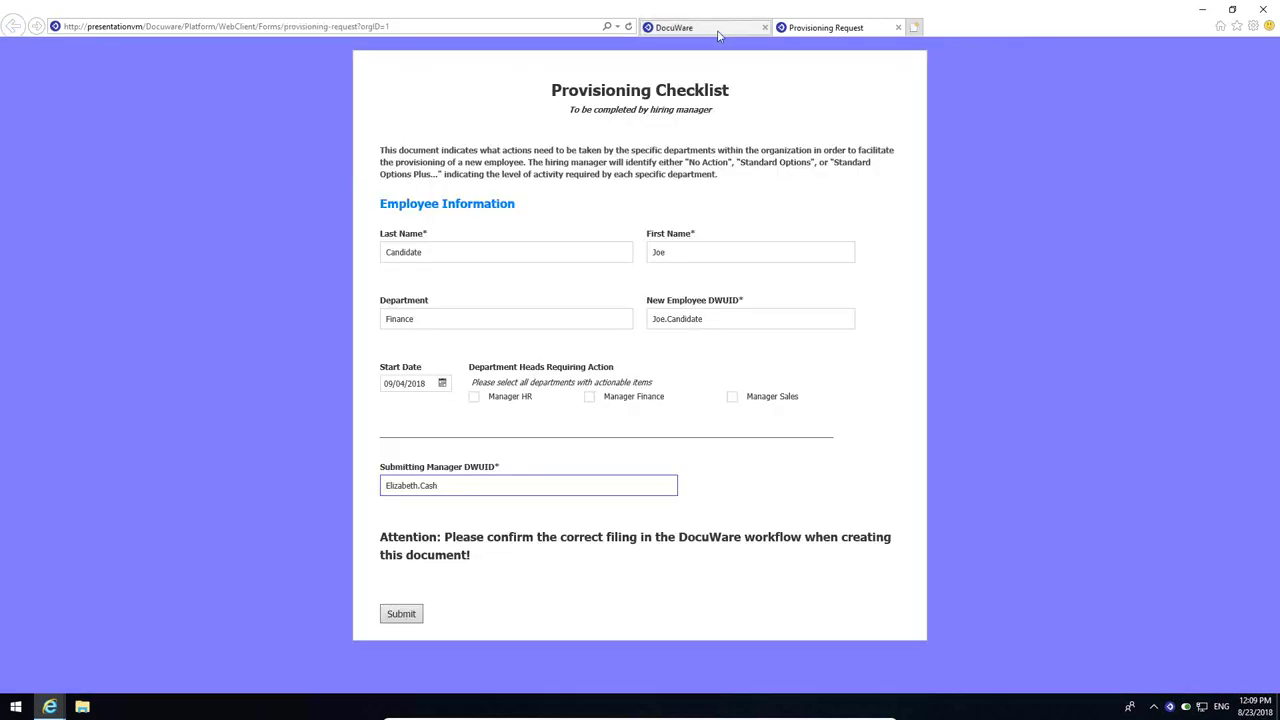
{"action": "left_click", "coordinate": [717, 31]}
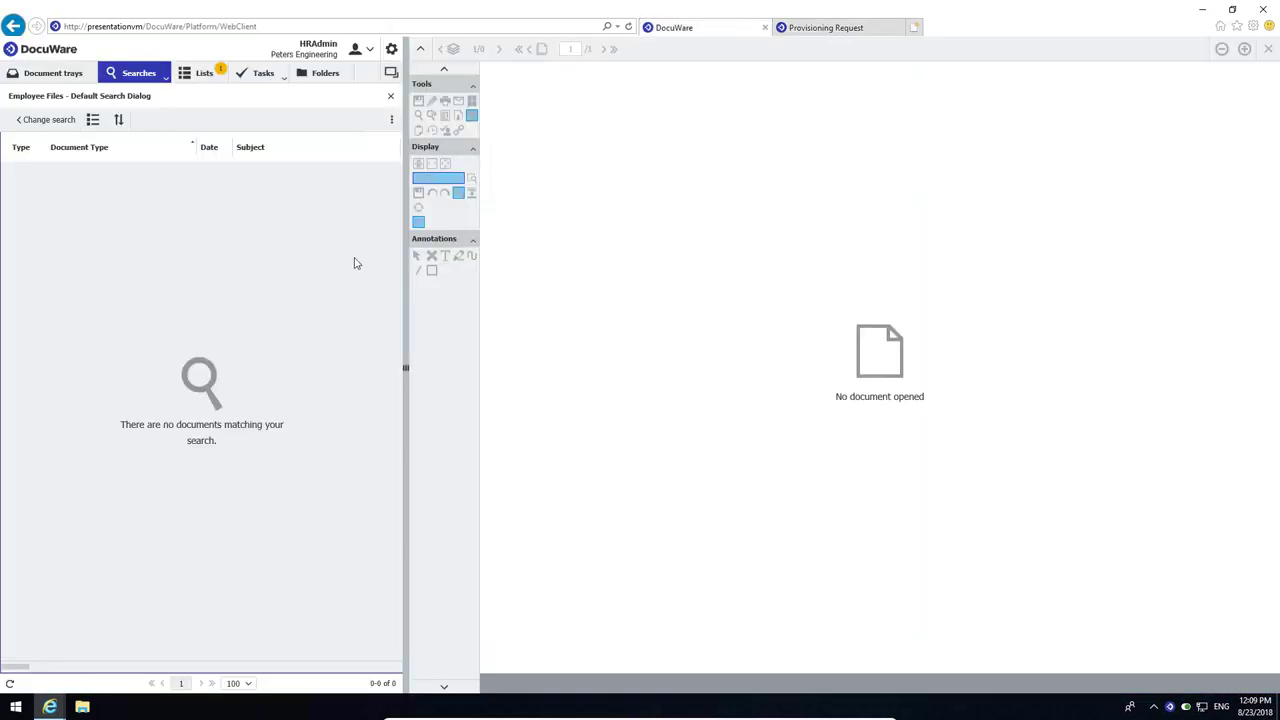
{"action": "left_click", "coordinate": [10, 684]}
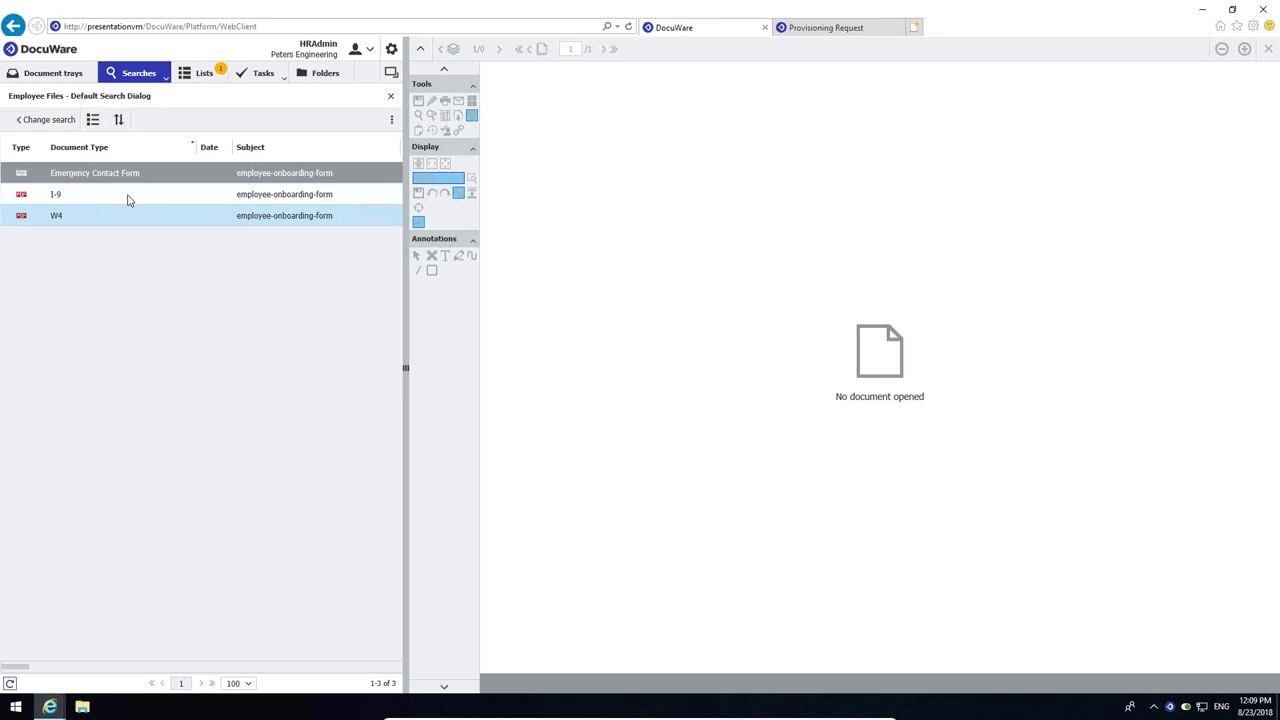
- View the filled I-9 and W4 documents, then close the viewer
{"action": "left_click", "coordinate": [258, 200]}
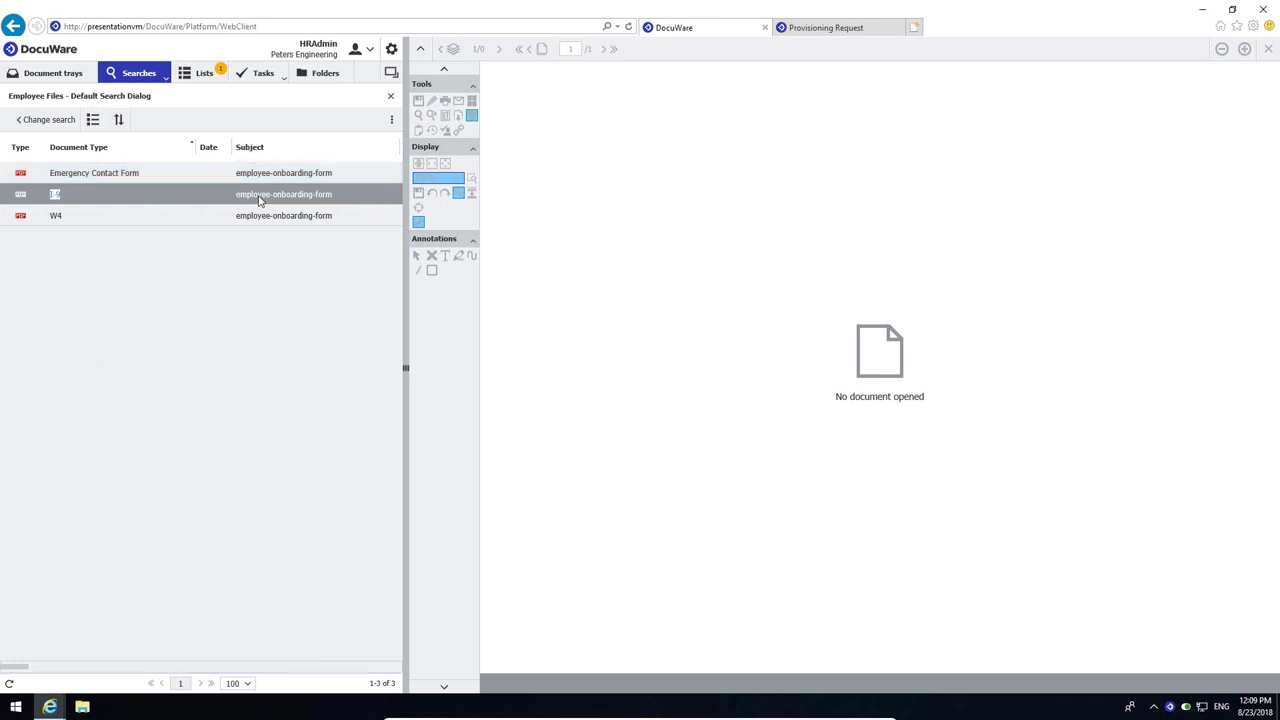
{"action": "double_click", "coordinate": [258, 196]}
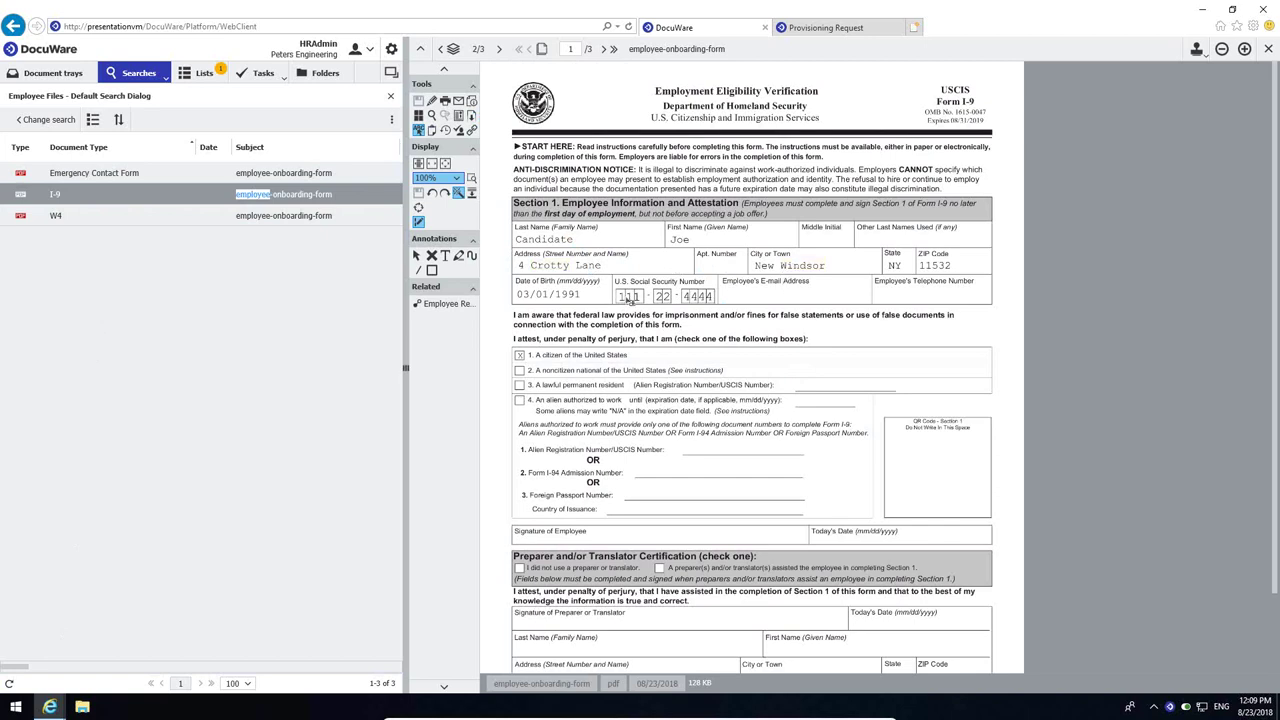
{"action": "scroll", "coordinate": [667, 388], "scroll_direction": "down", "scroll_amount": 1}
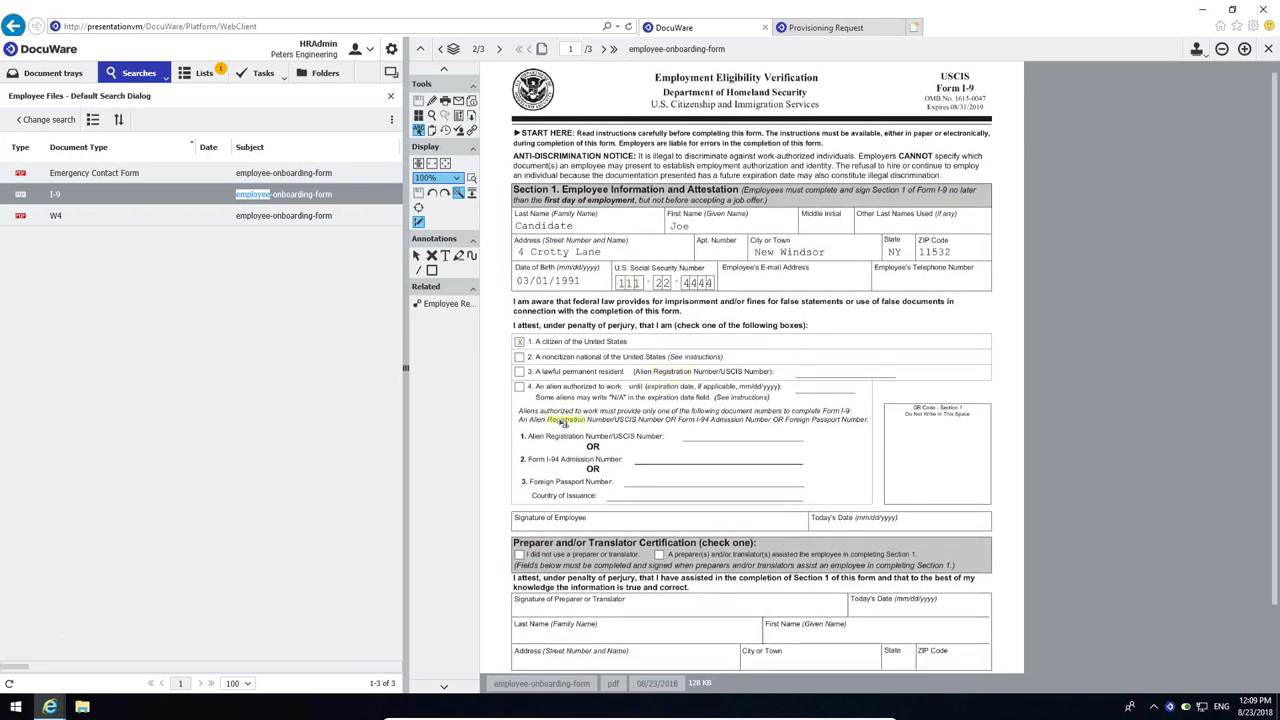
{"action": "left_click", "coordinate": [121, 218]}
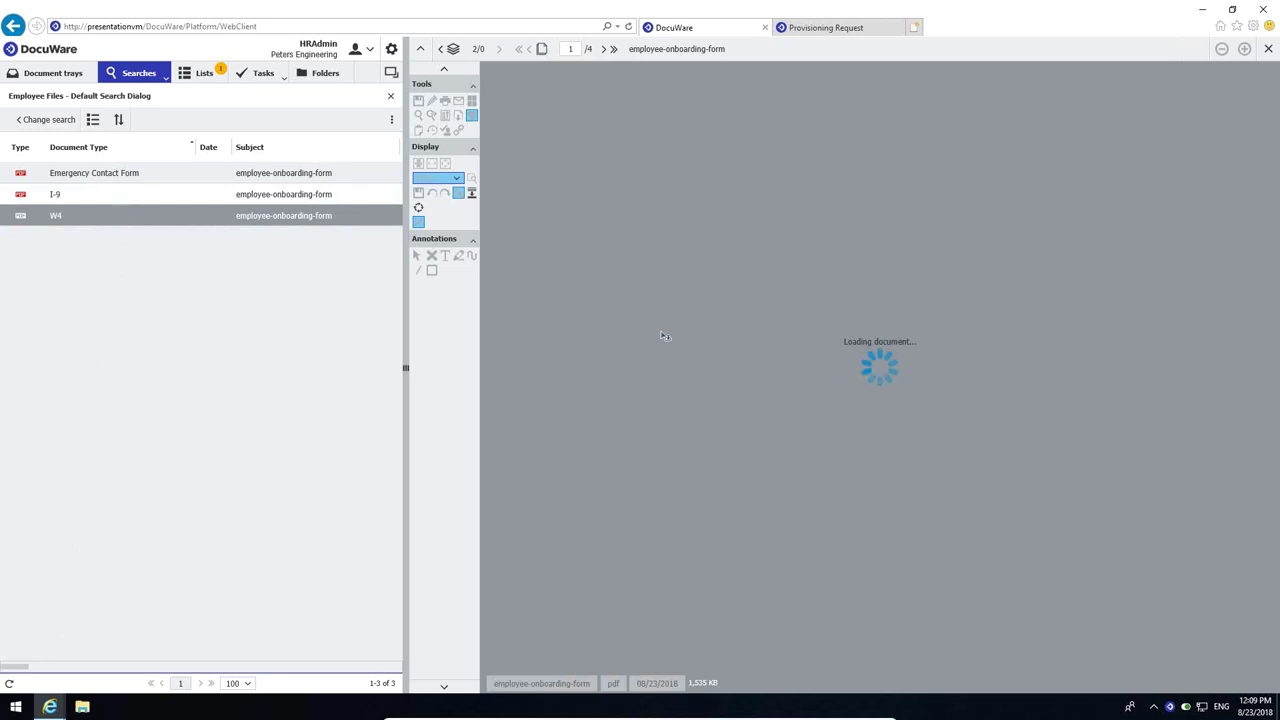
{"action": "scroll", "coordinate": [560, 420], "scroll_direction": "down", "scroll_amount": 5}
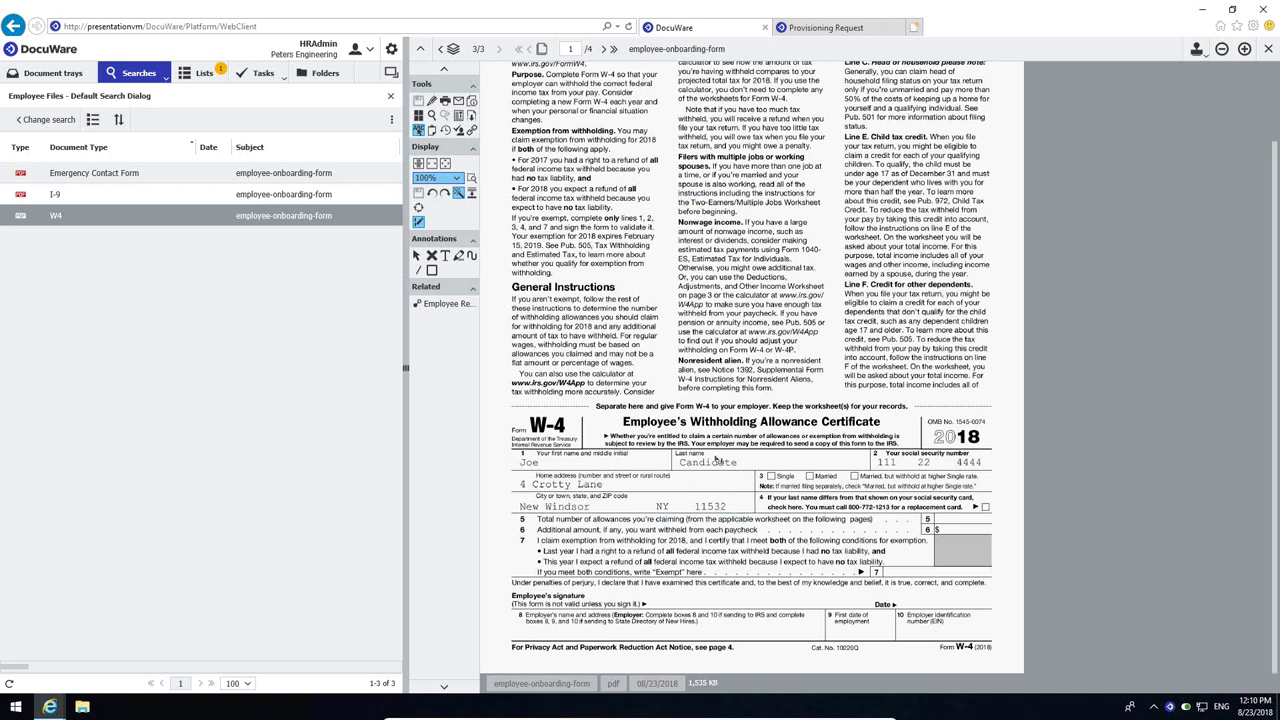
{"action": "left_click", "coordinate": [1268, 48]}
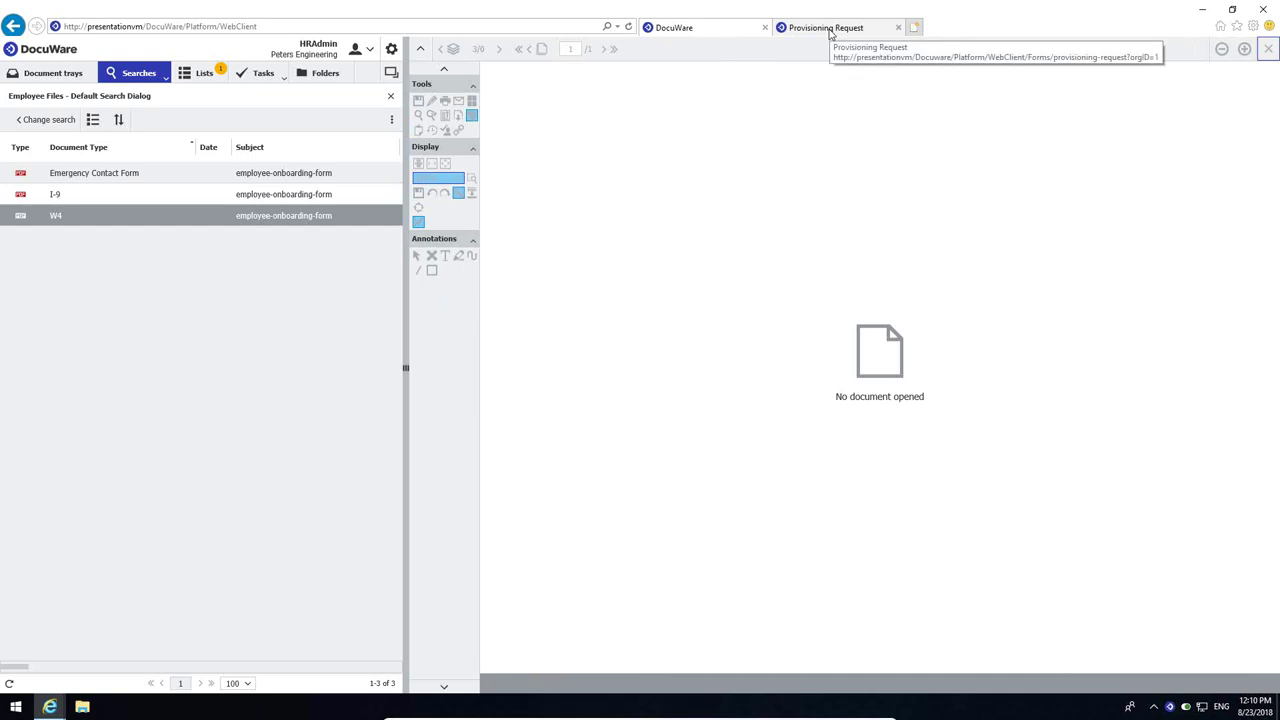
- Tick Manager HR and 'Standard Options plus additional requirements' on the Provisioning checklist, submit, and close the page
{"action": "left_click", "coordinate": [826, 28]}
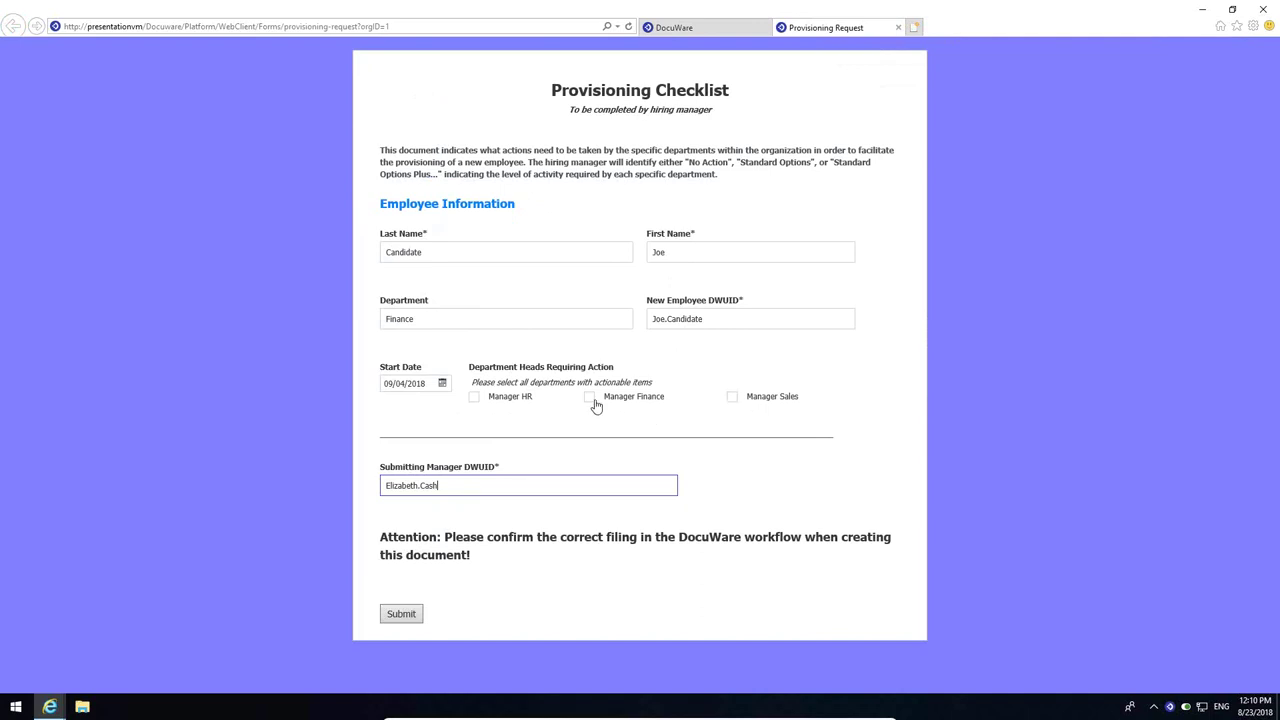
{"action": "left_click", "coordinate": [476, 400]}
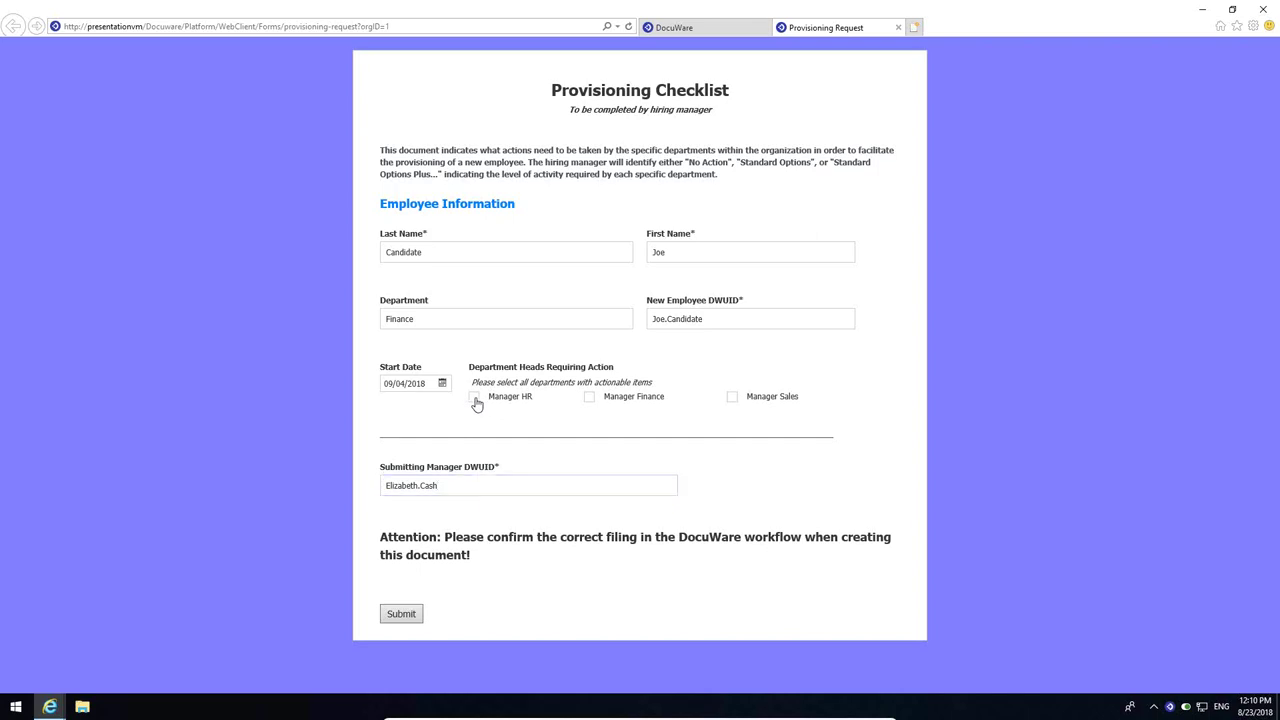
{"action": "left_click", "coordinate": [476, 400]}
{"action": "scroll", "coordinate": [476, 403], "scroll_direction": "down", "scroll_amount": 3}
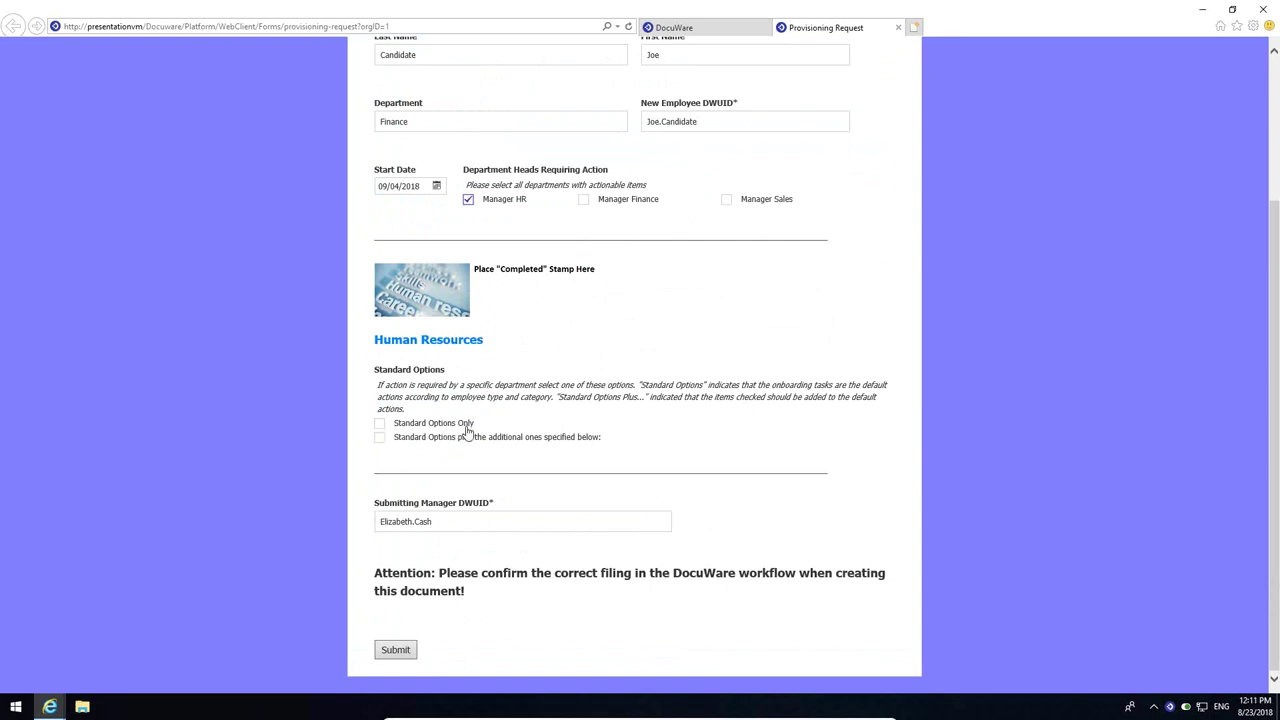
{"action": "left_click", "coordinate": [380, 441]}
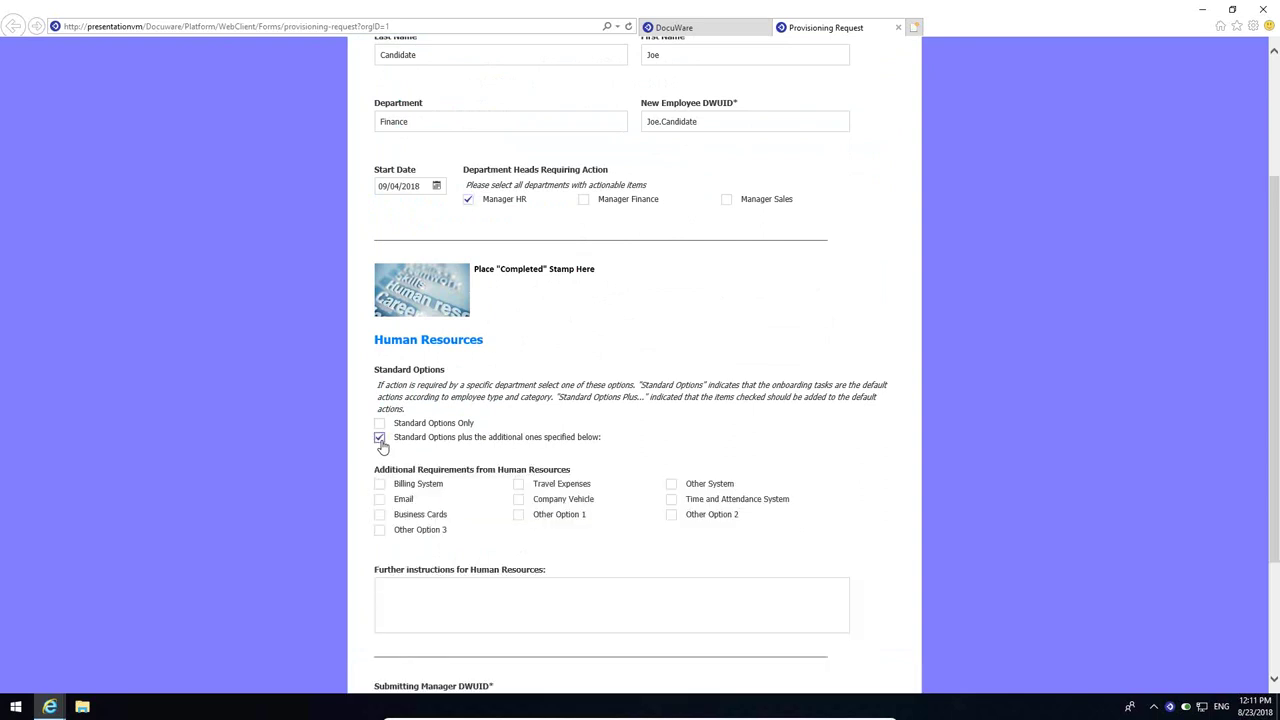
{"action": "scroll", "coordinate": [380, 446], "scroll_direction": "down", "scroll_amount": 3}
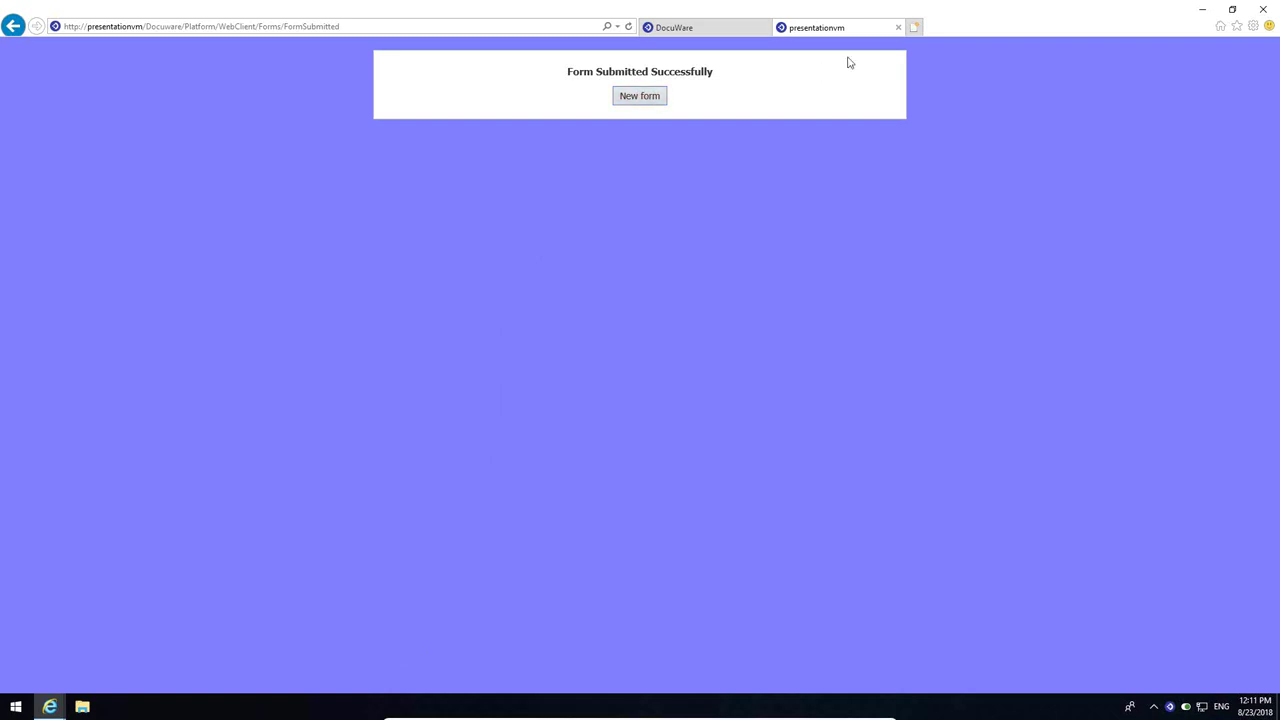
{"action": "left_click", "coordinate": [898, 27]}
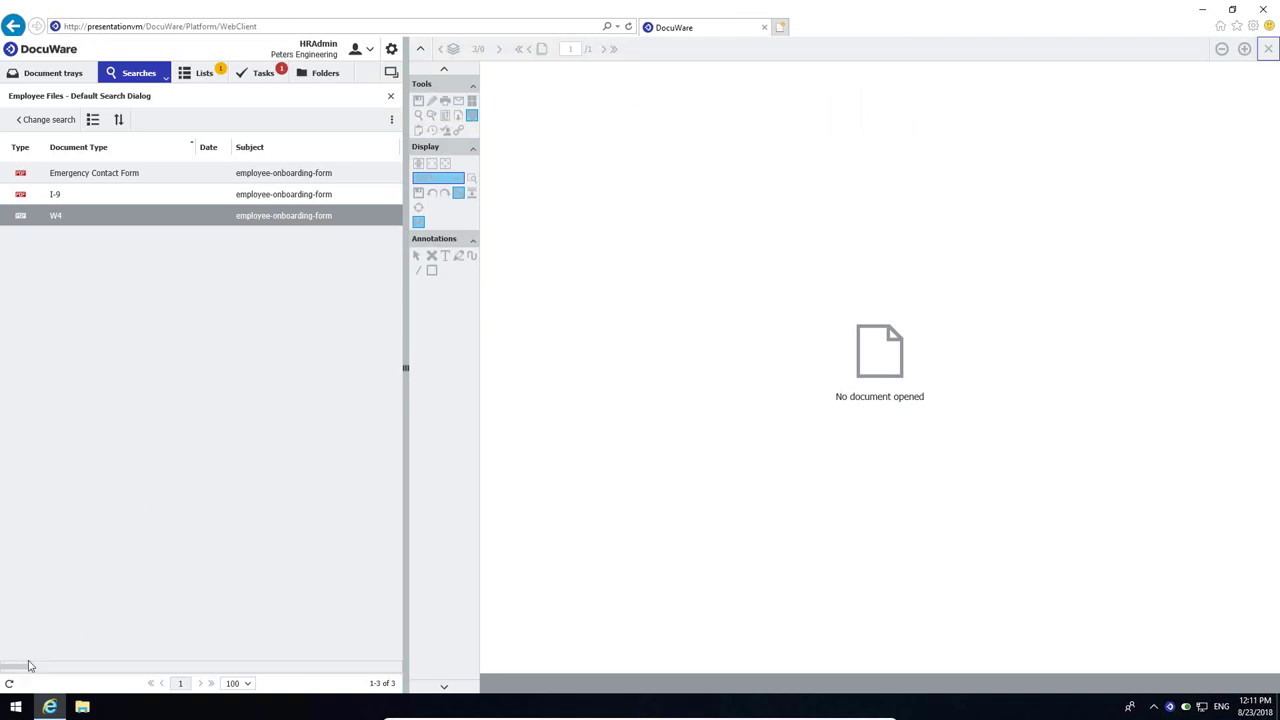
- Refresh the results to show the Provisioning Request, then open and widen the task list
{"action": "left_click", "coordinate": [8, 684]}
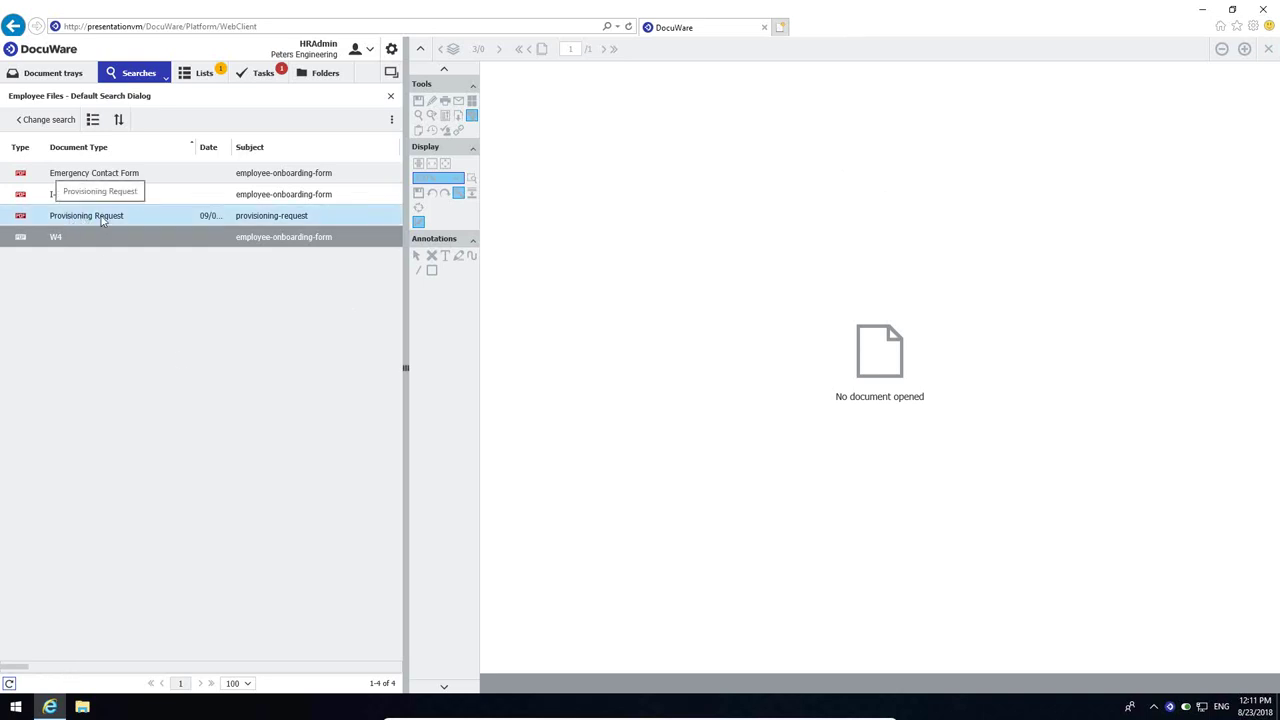
{"action": "left_click", "coordinate": [265, 78]}
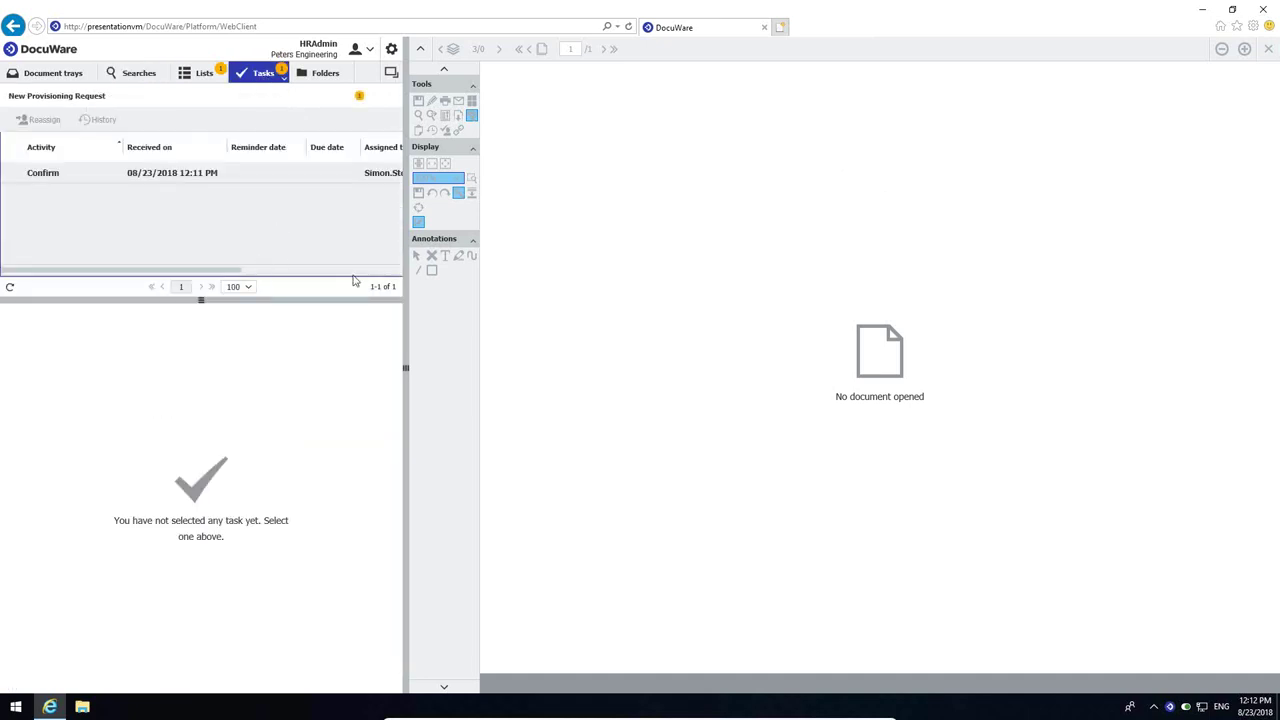
{"action": "left_click_drag", "start_coordinate": [404, 367], "coordinate": [488, 370]}
- Open the New Provisioning Request task, review its checklist and confirm it as Setup Complete
{"action": "left_click", "coordinate": [220, 174]}
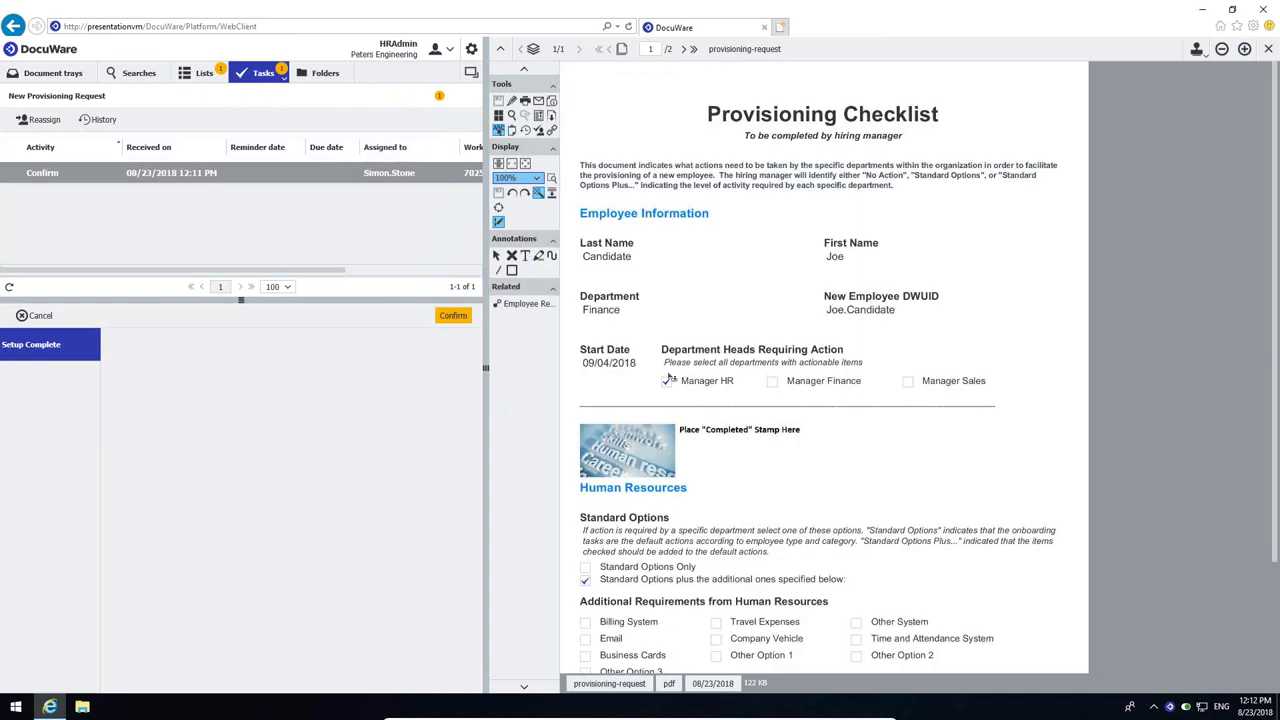
{"action": "left_click", "coordinate": [667, 381]}
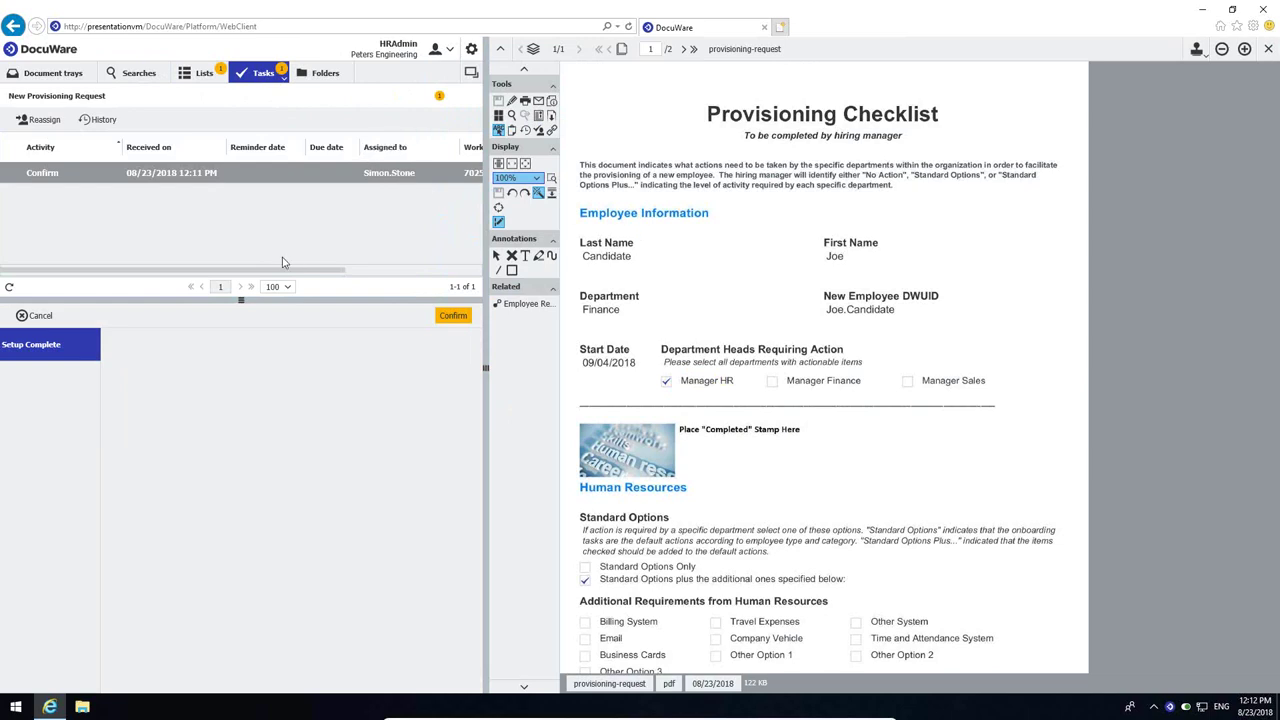
{"action": "scroll", "coordinate": [692, 461], "scroll_direction": "down", "scroll_amount": 1}
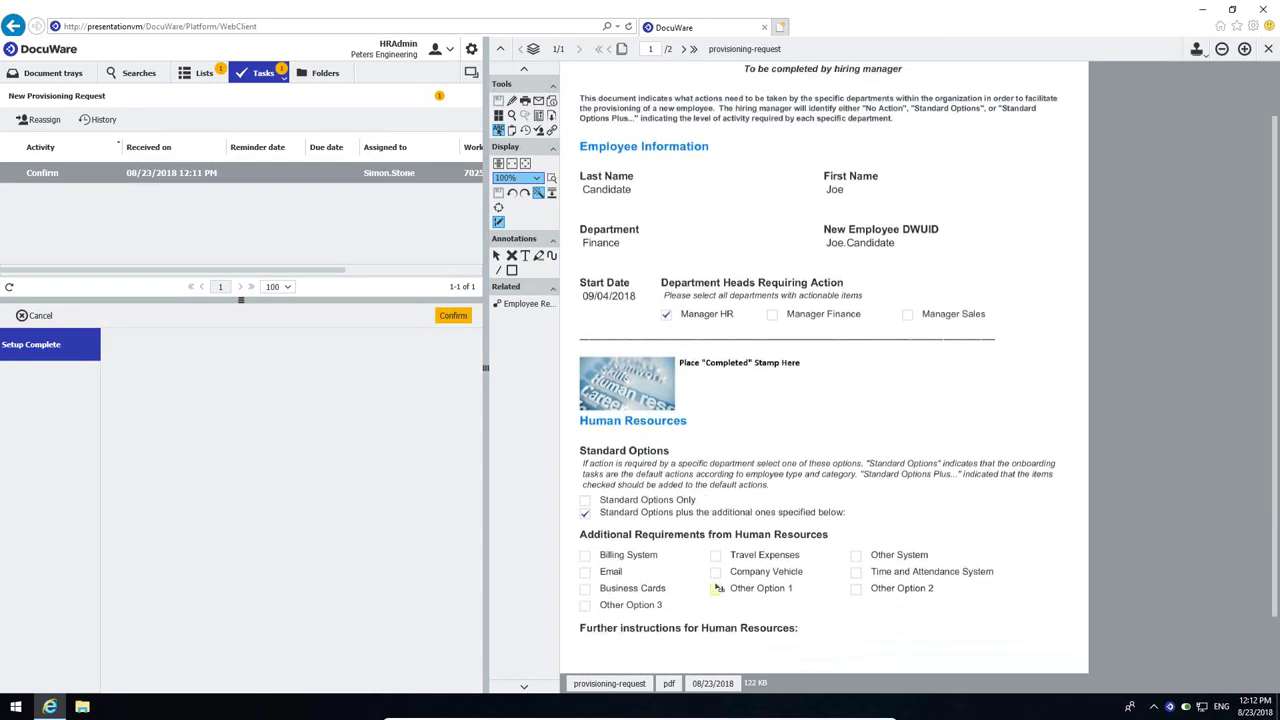
{"action": "left_click", "coordinate": [451, 317]}
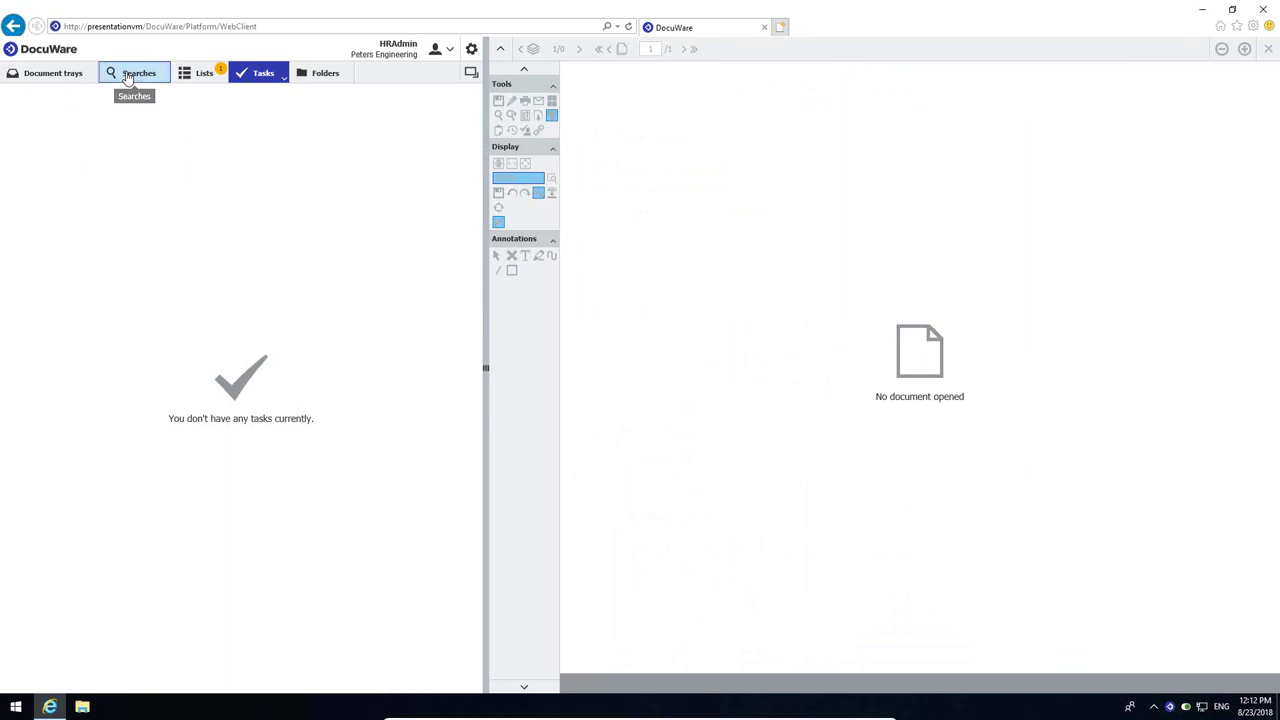
- Open the Provisioning Request from the Employee Files results to view its stamped checklist
{"action": "left_click", "coordinate": [127, 78]}
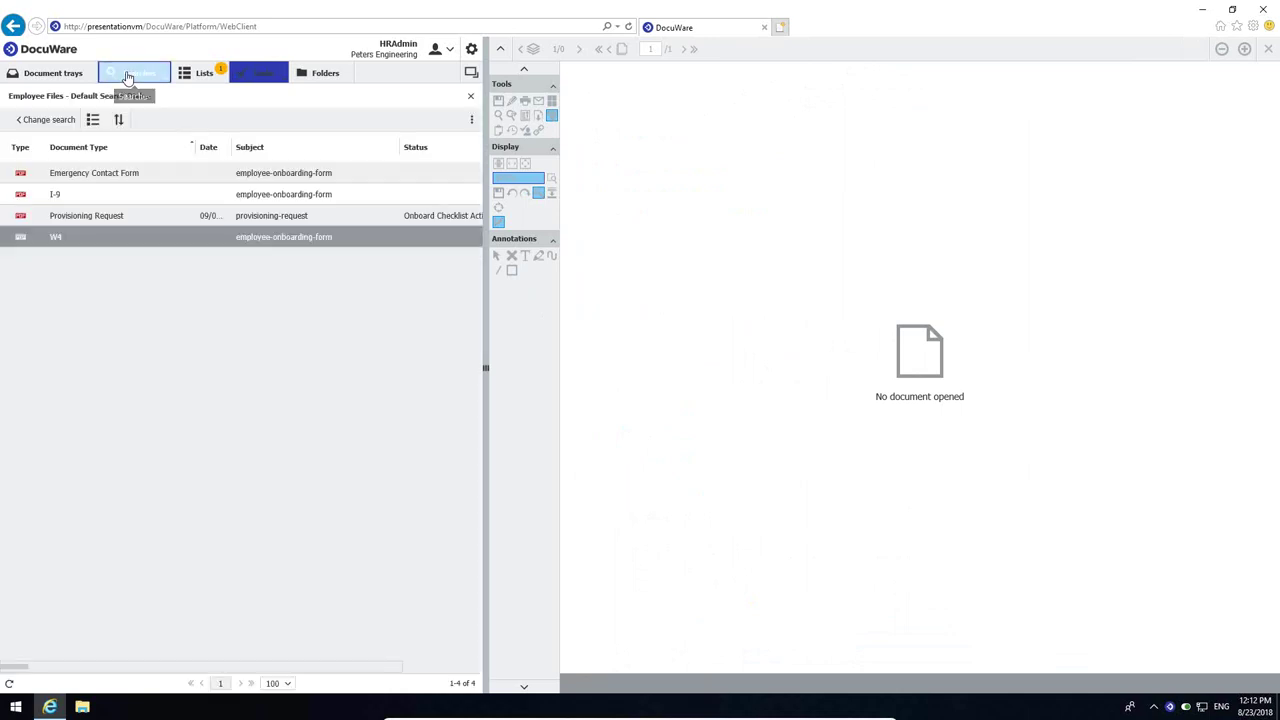
{"action": "double_click", "coordinate": [76, 218]}
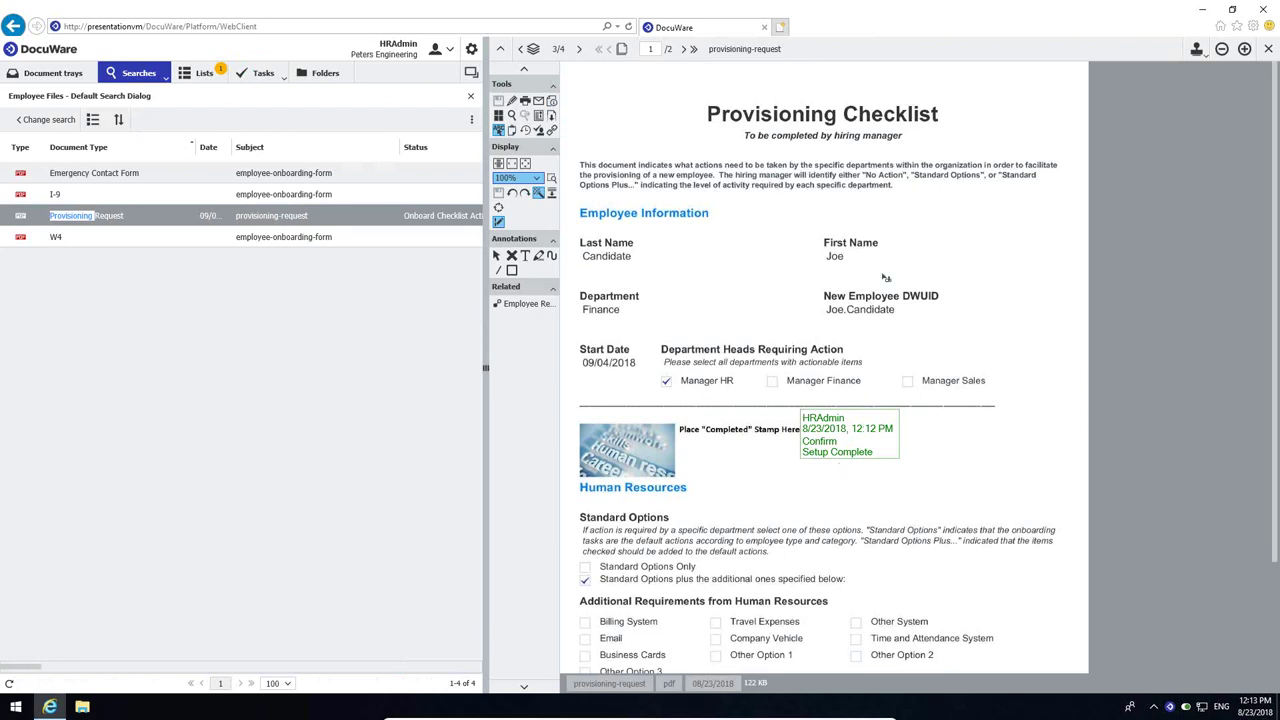
{"action": "double_click", "coordinate": [840, 167]}
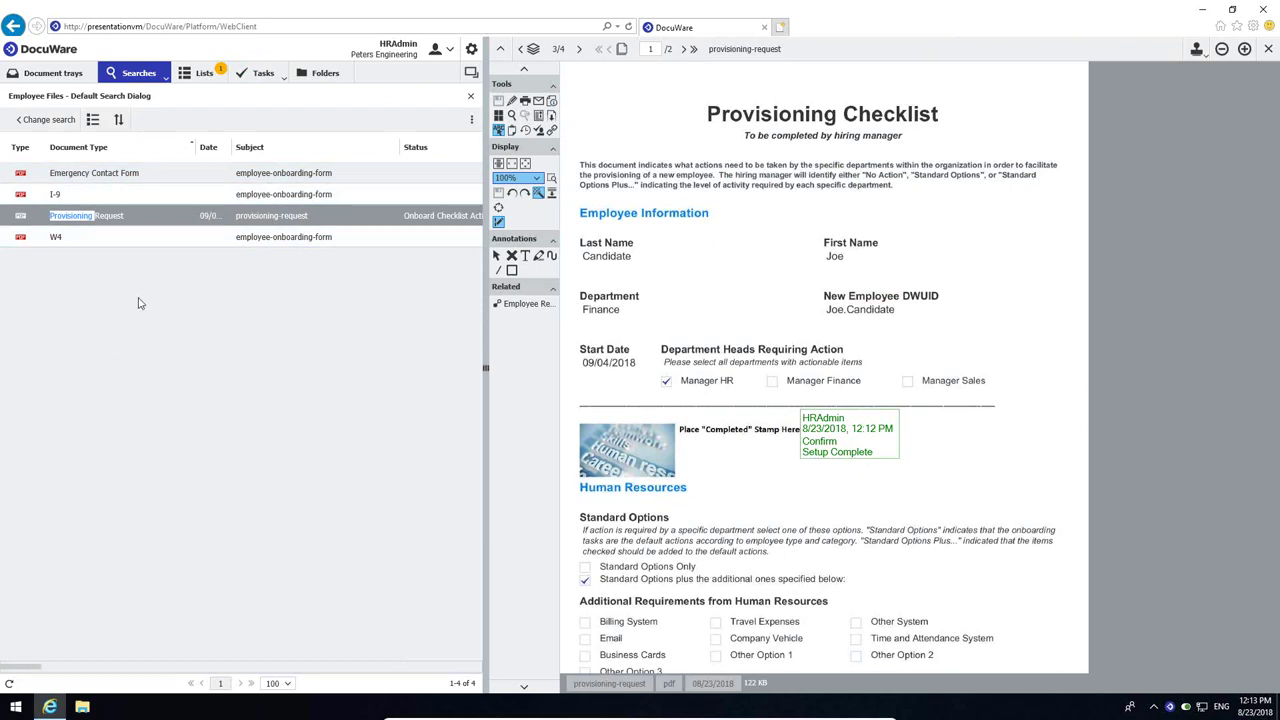
- Choose Configurations from the settings gear menu
{"action": "left_click", "coordinate": [472, 50]}
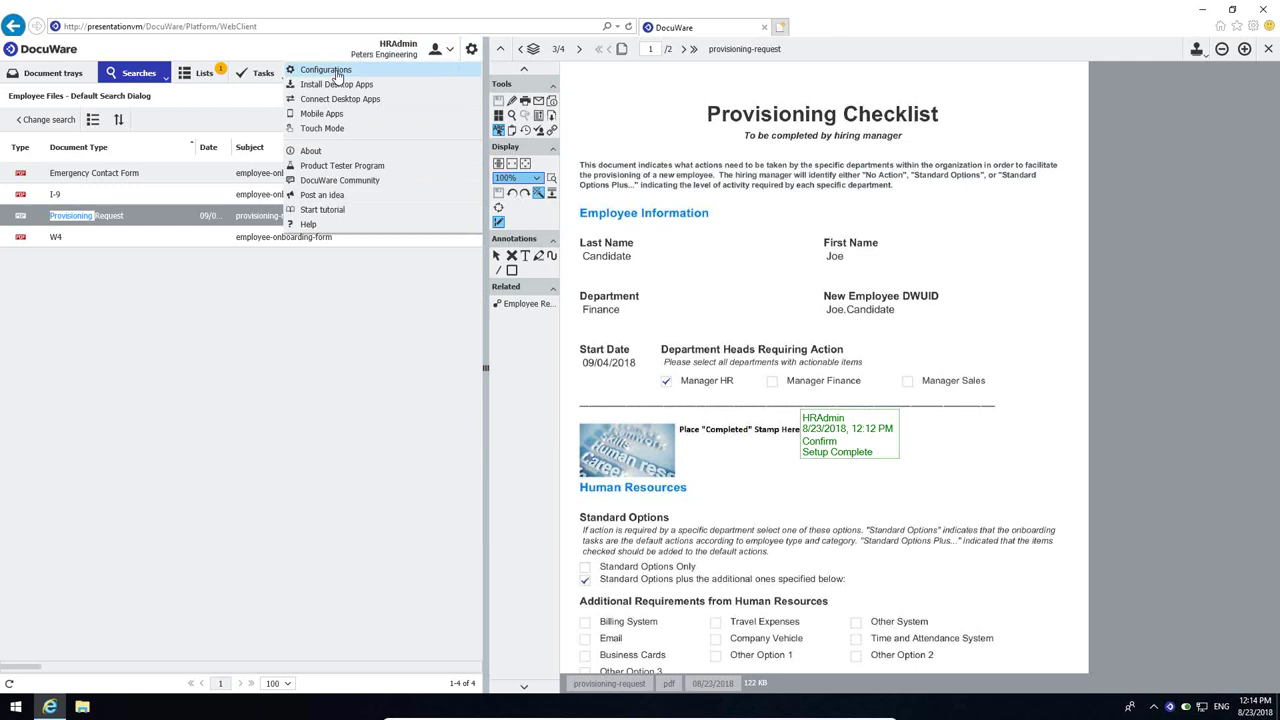
{"action": "left_click", "coordinate": [337, 74]}
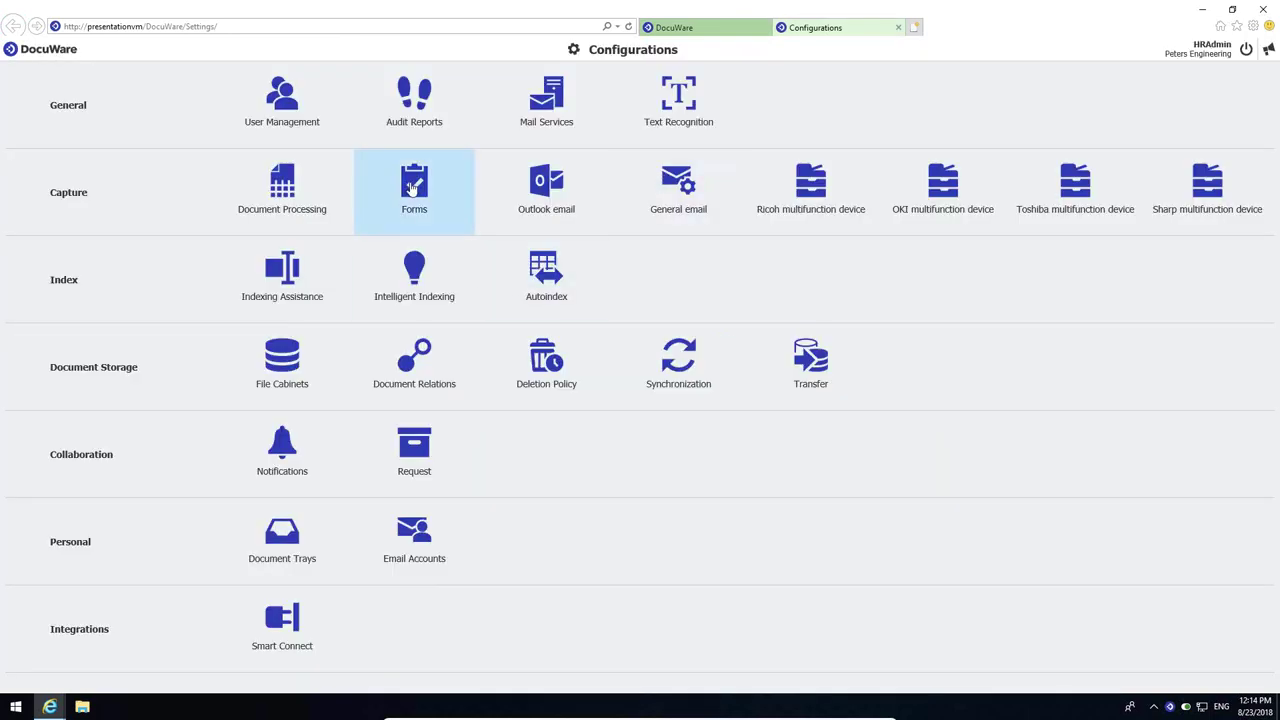
- Open the Forms tile under Capture and scroll down the forms list
{"action": "left_click", "coordinate": [411, 188]}
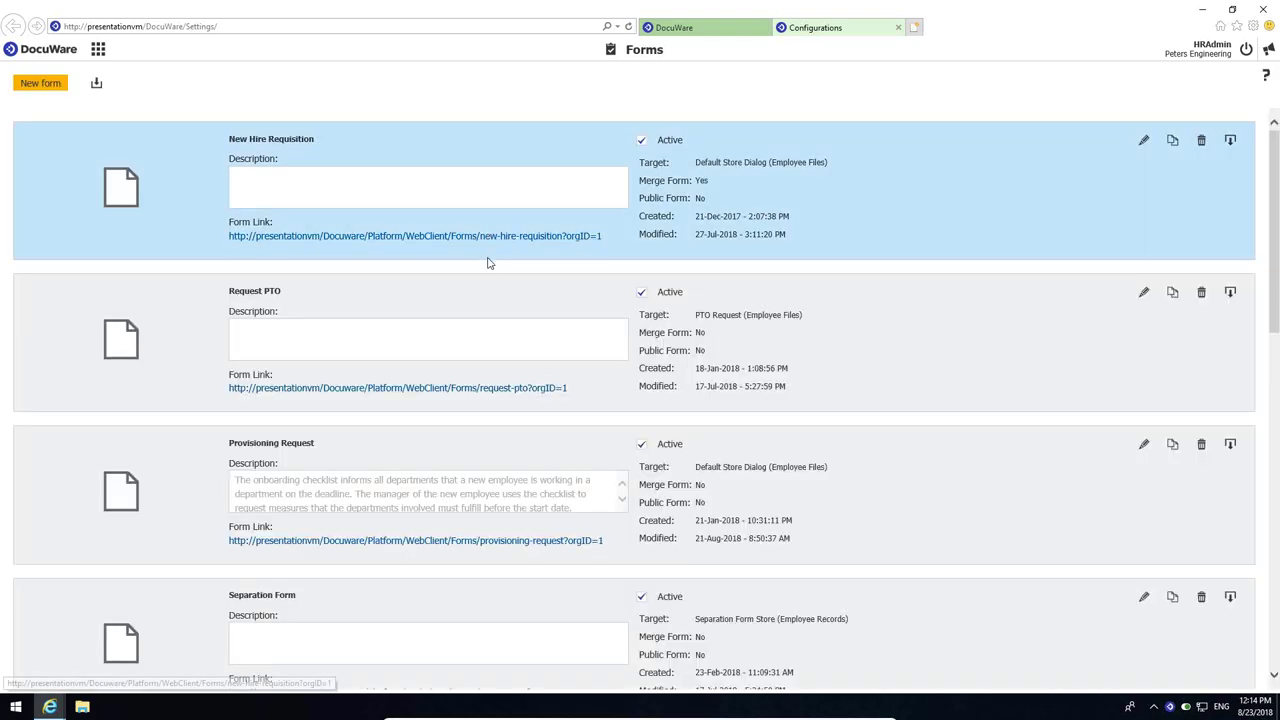
{"action": "scroll", "coordinate": [484, 275], "scroll_direction": "down", "scroll_amount": 3}
{"action": "scroll", "coordinate": [483, 277], "scroll_direction": "down", "scroll_amount": 6}
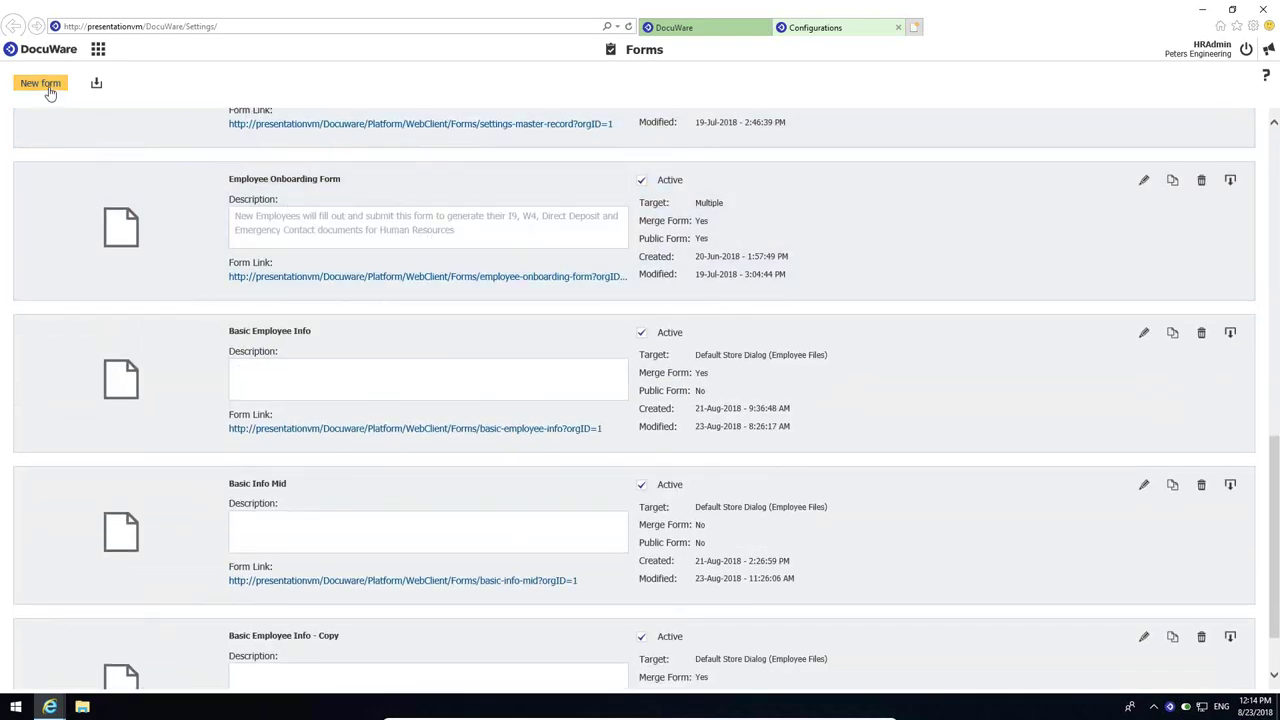
- Create a new form and name it 'Basic Empl Info'
{"action": "left_click", "coordinate": [50, 90]}
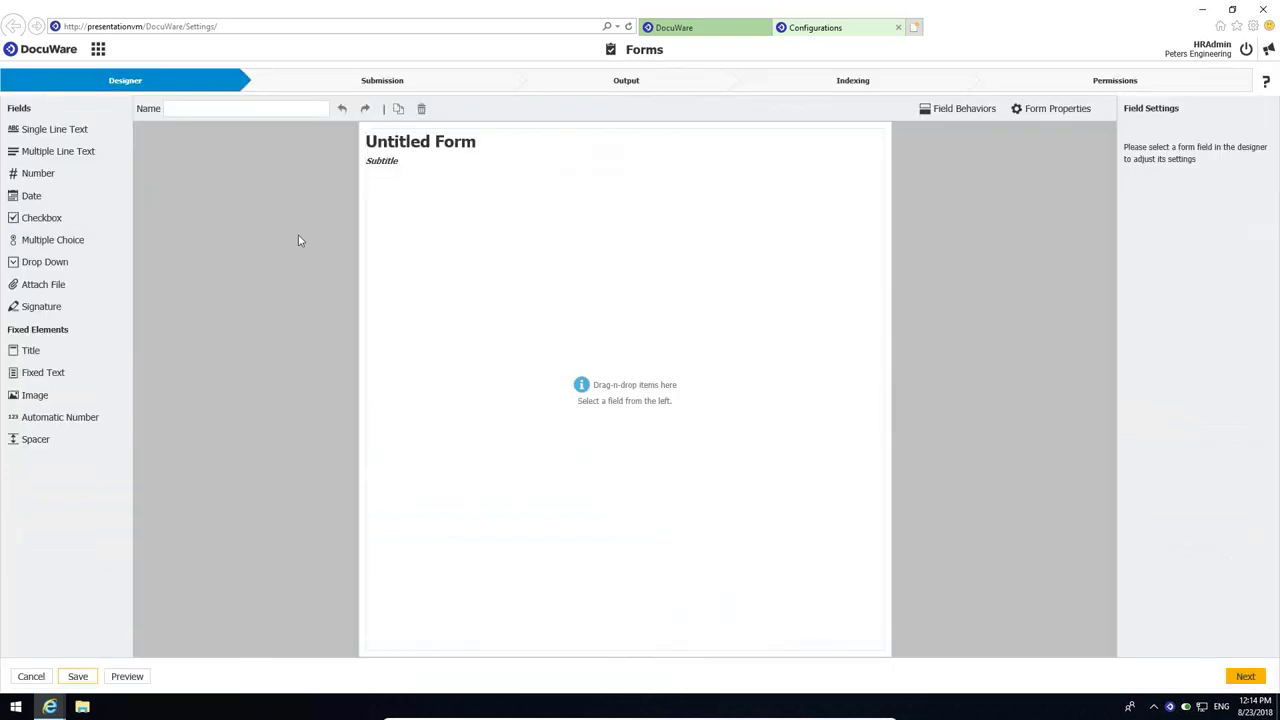
{"action": "left_click", "coordinate": [250, 110]}
{"action": "type", "text": "Basic Empl Info"}
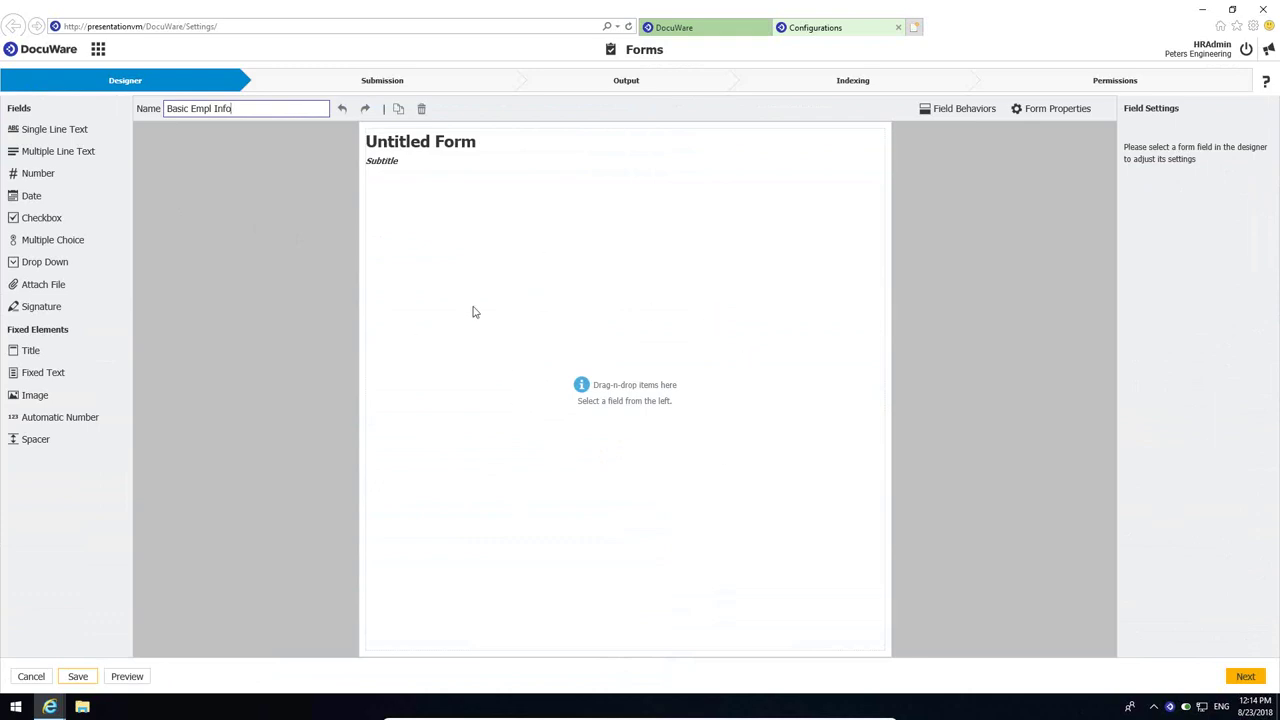
- Title the header 'Employee Information', center it, and set the subtitle to 'Peters Engineering'
{"action": "left_click", "coordinate": [433, 155]}
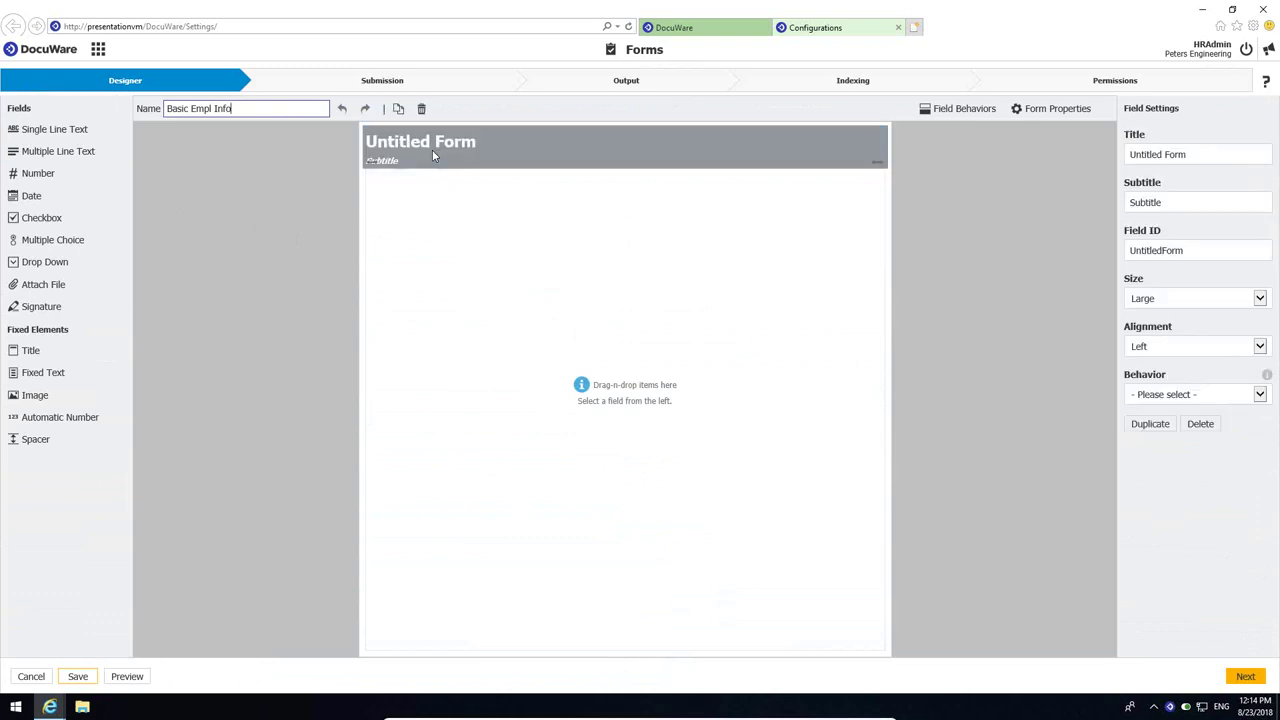
{"action": "left_click", "coordinate": [1173, 153]}
{"action": "left_click_drag", "start_coordinate": [1173, 153], "coordinate": [1118, 157]}
{"action": "type", "text": "Employee"}
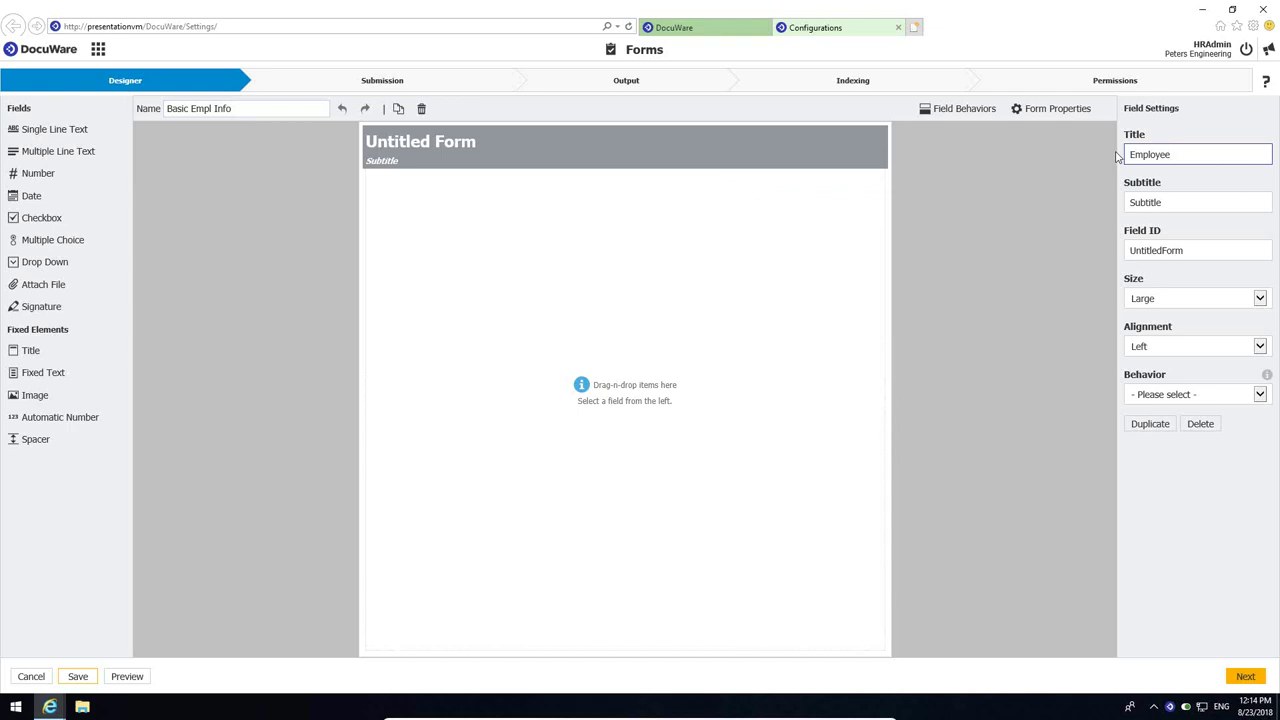
{"action": "type", "text": " Information"}
{"action": "left_click", "coordinate": [1168, 350]}
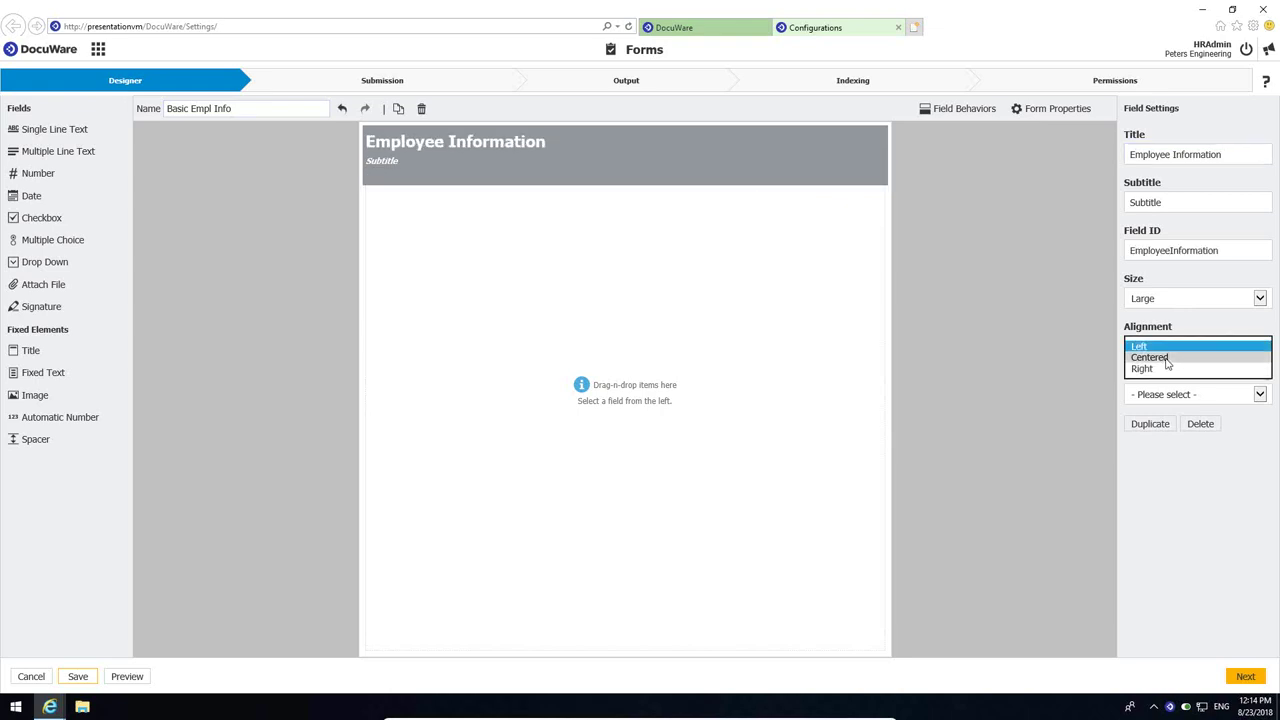
{"action": "left_click", "coordinate": [1167, 358]}
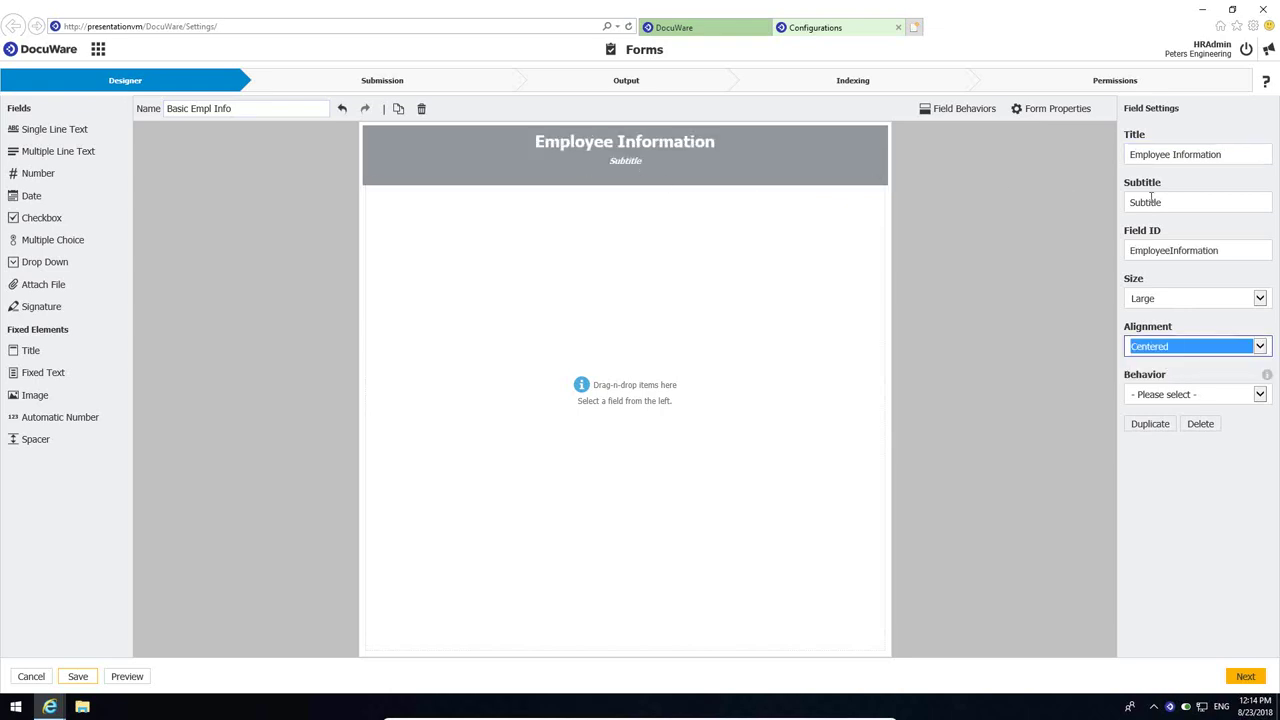
{"action": "left_click_drag", "start_coordinate": [1176, 203], "coordinate": [1117, 207]}
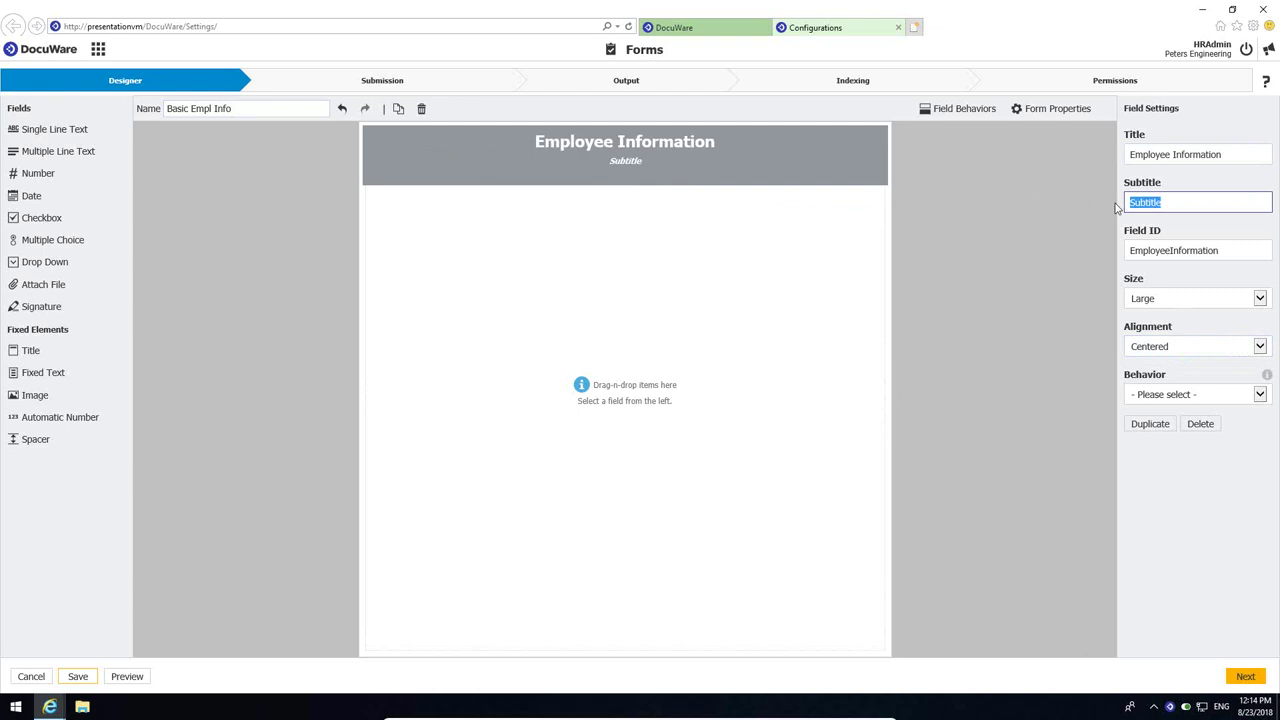
{"action": "type", "text": "Peters Engineering"}
{"action": "left_click", "coordinate": [800, 236]}
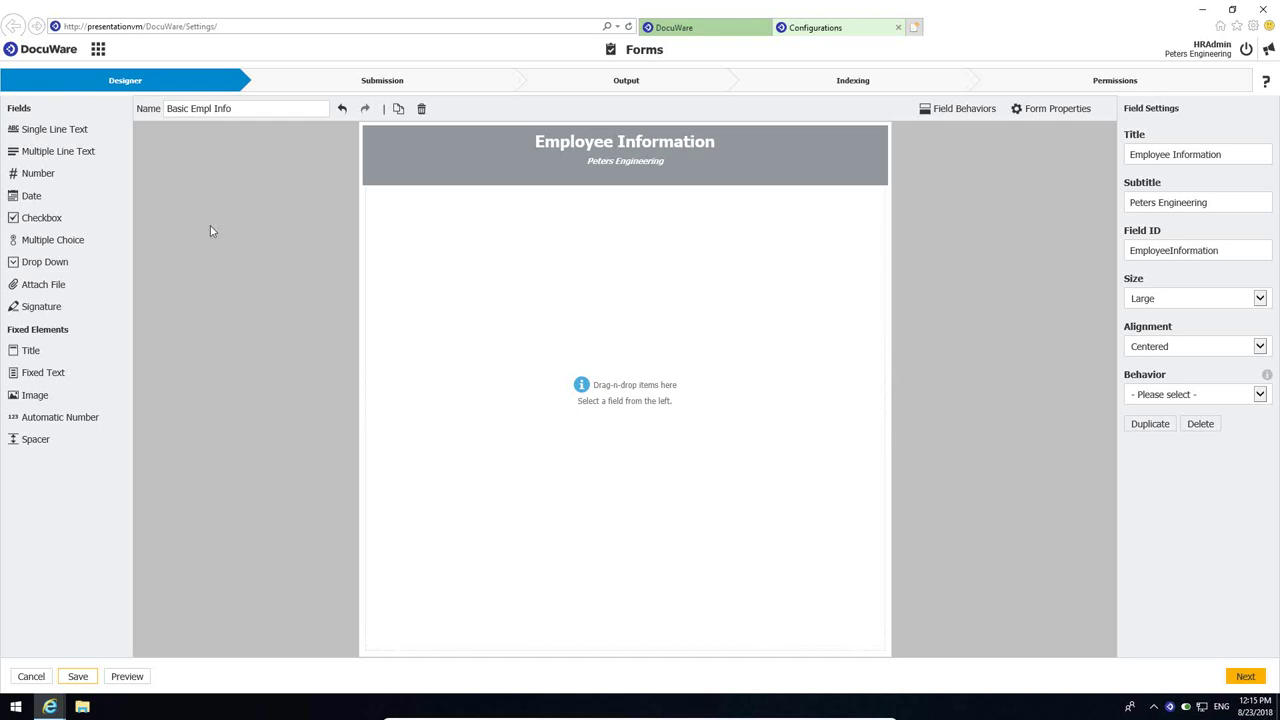
- Add a required single-line text field labelled First Name below the header
{"action": "left_click_drag", "start_coordinate": [40, 135], "coordinate": [428, 273]}
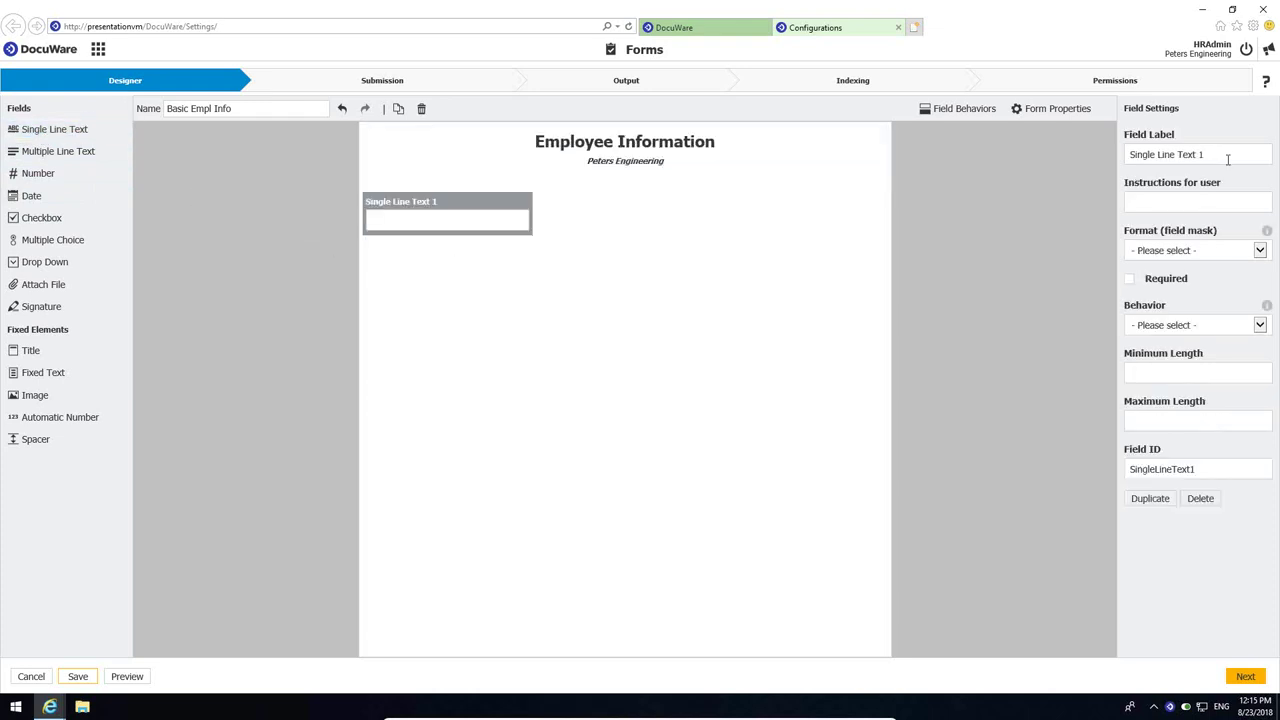
{"action": "left_click_drag", "start_coordinate": [1228, 159], "coordinate": [1108, 164]}
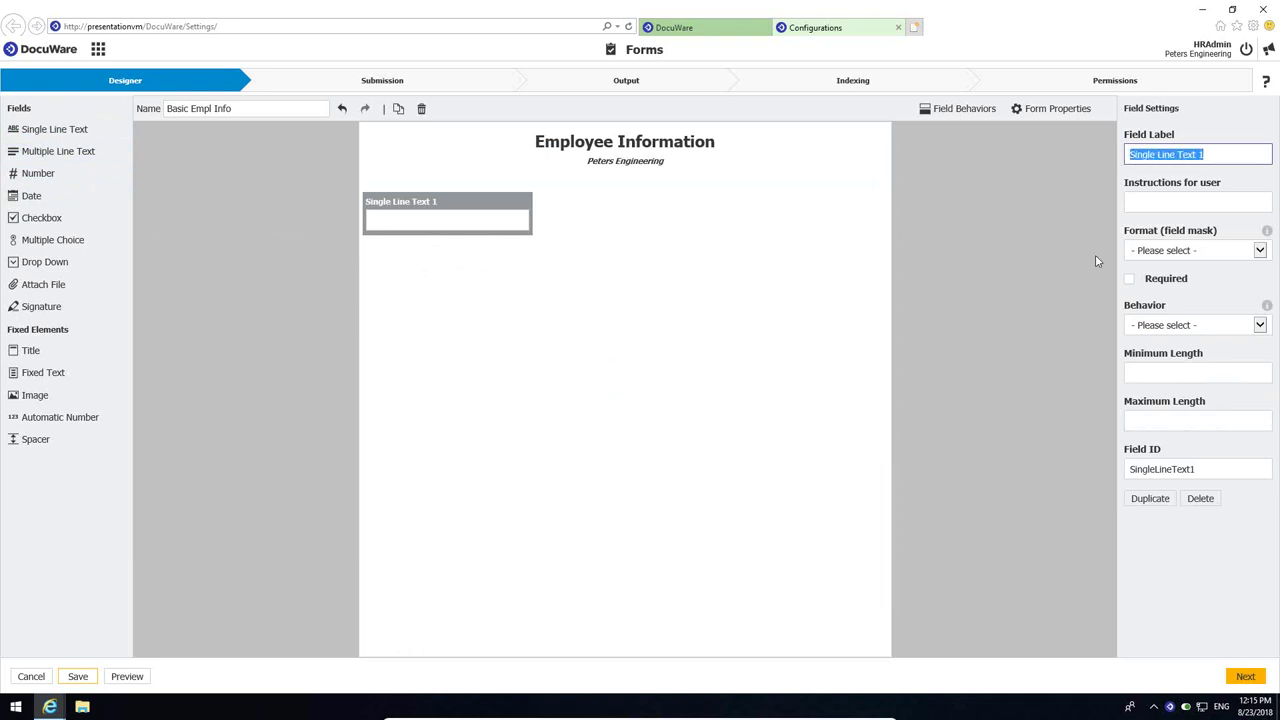
{"action": "type", "text": "First Name"}
{"action": "left_click", "coordinate": [1164, 200]}
{"action": "type", "text": "xxx"}
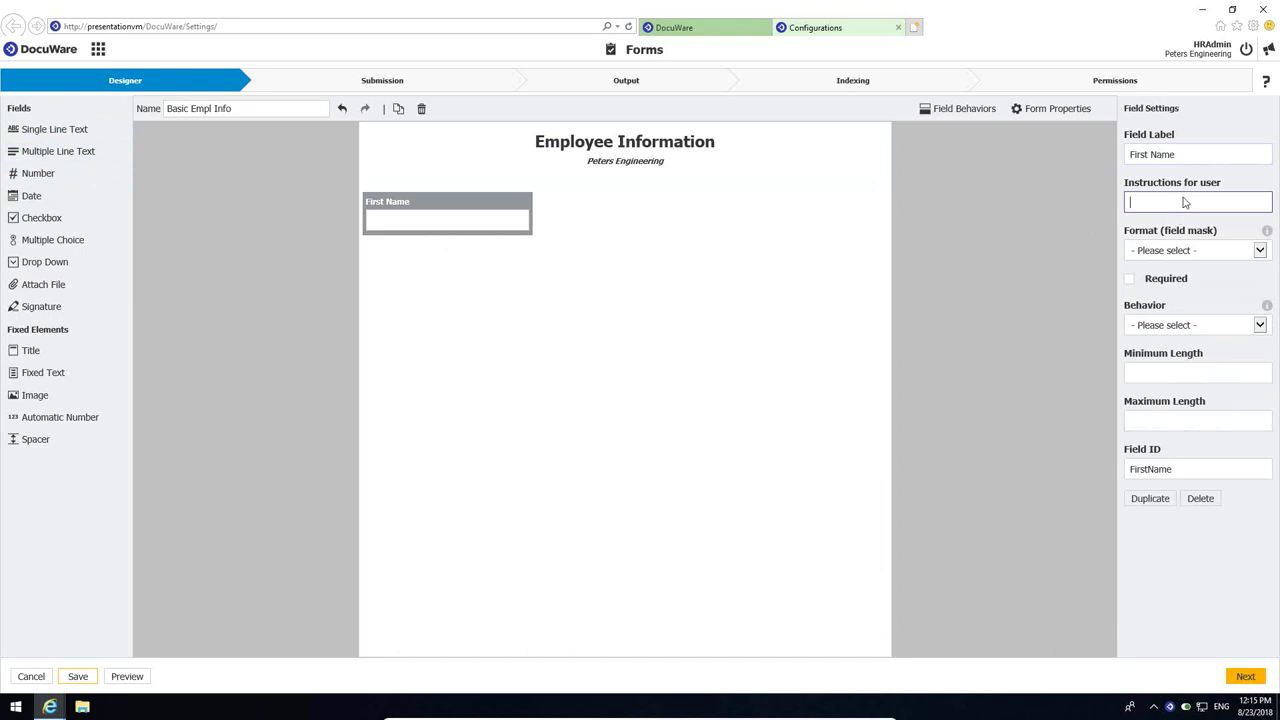
{"action": "left_click", "coordinate": [1131, 284]}
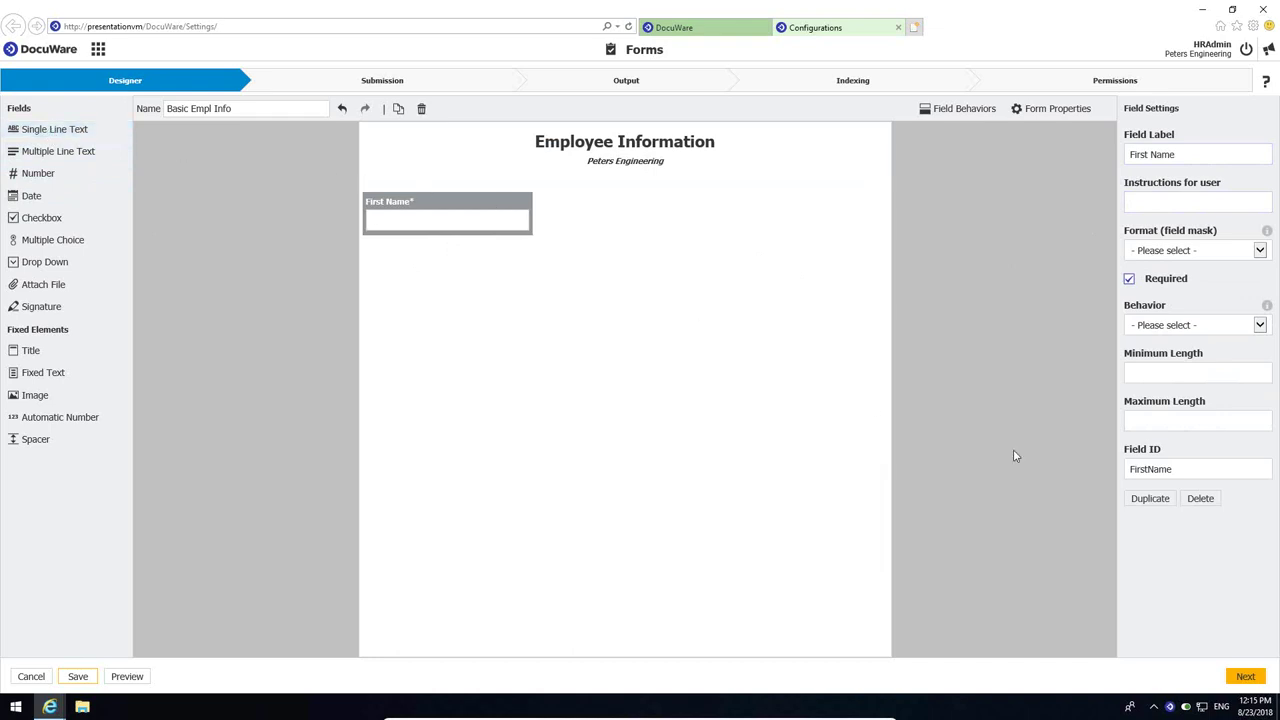
- Duplicate it as a Last Name field beside First Name, then leave the form unsaved
{"action": "left_click", "coordinate": [1152, 503]}
{"action": "left_click_drag", "start_coordinate": [470, 250], "coordinate": [624, 222]}
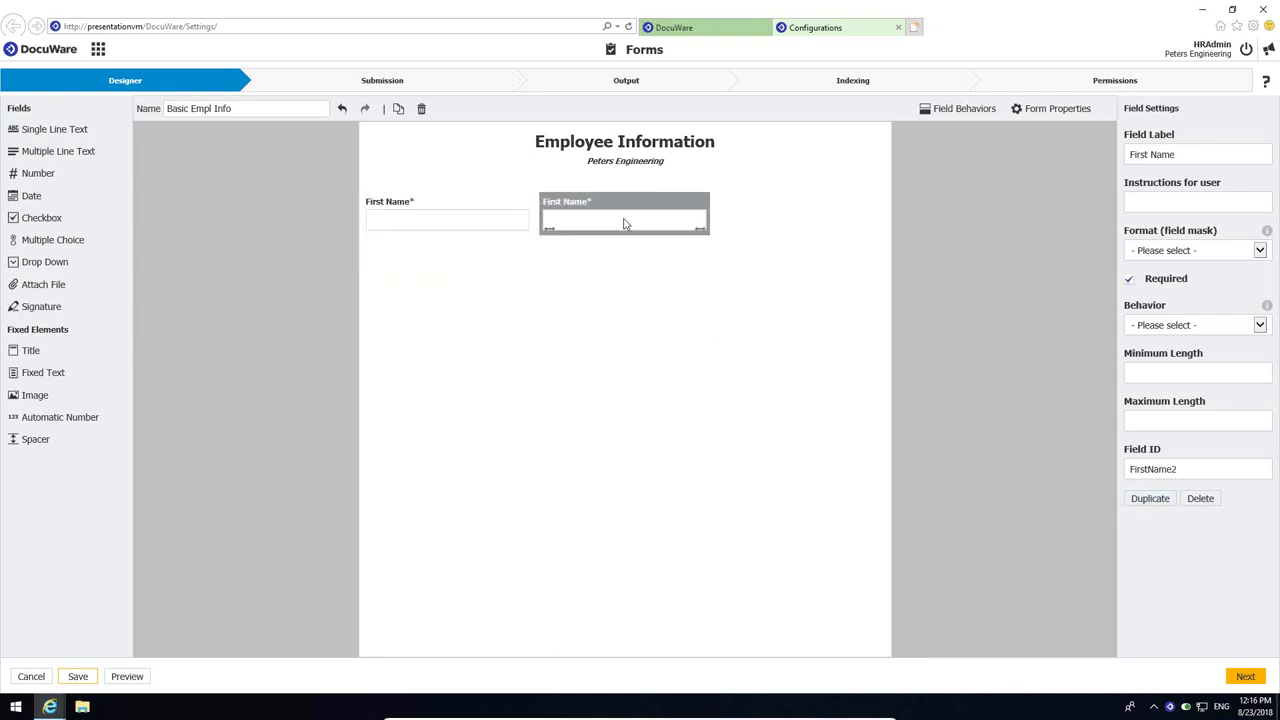
{"action": "double_click", "coordinate": [1131, 156]}
{"action": "type", "text": "Last"}
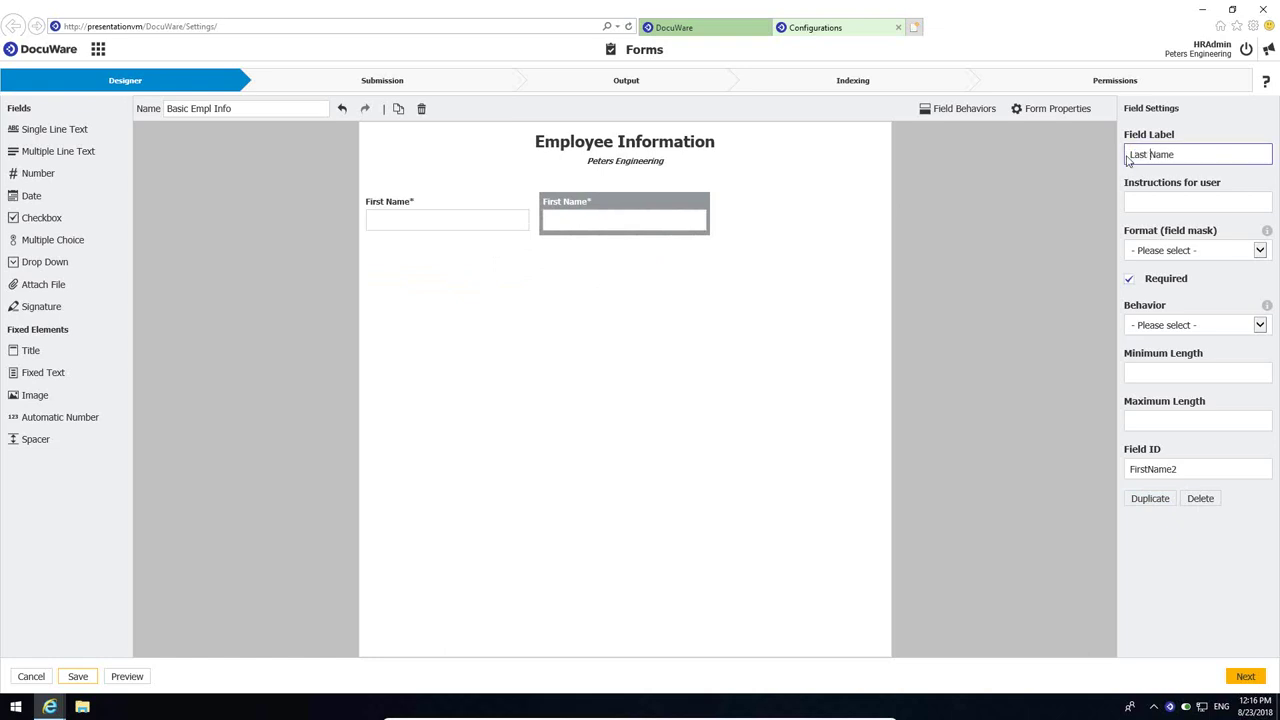
{"action": "left_click", "coordinate": [1019, 489]}
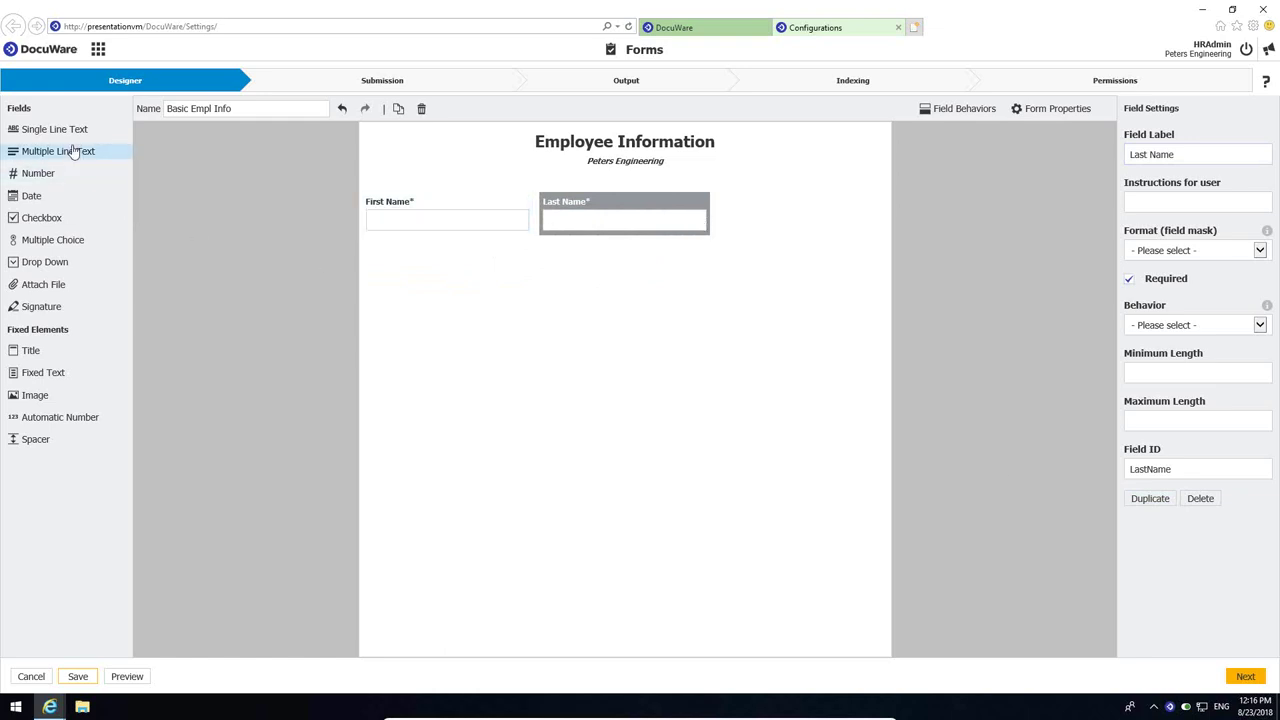
{"action": "left_click", "coordinate": [36, 677]}
- Discard the unsaved form and open Basic Info Mid (Basic Employee Information) in the Designer
{"action": "left_click", "coordinate": [615, 393]}
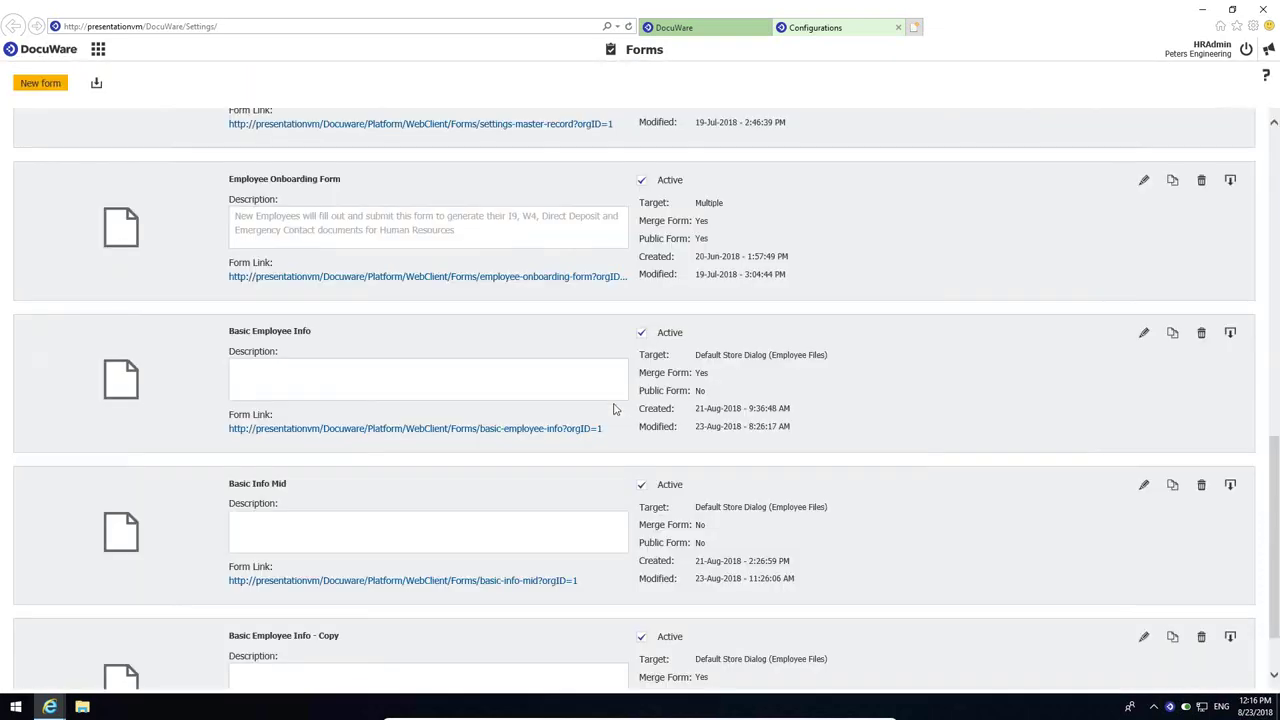
{"action": "scroll", "coordinate": [412, 440], "scroll_direction": "down", "scroll_amount": 2}
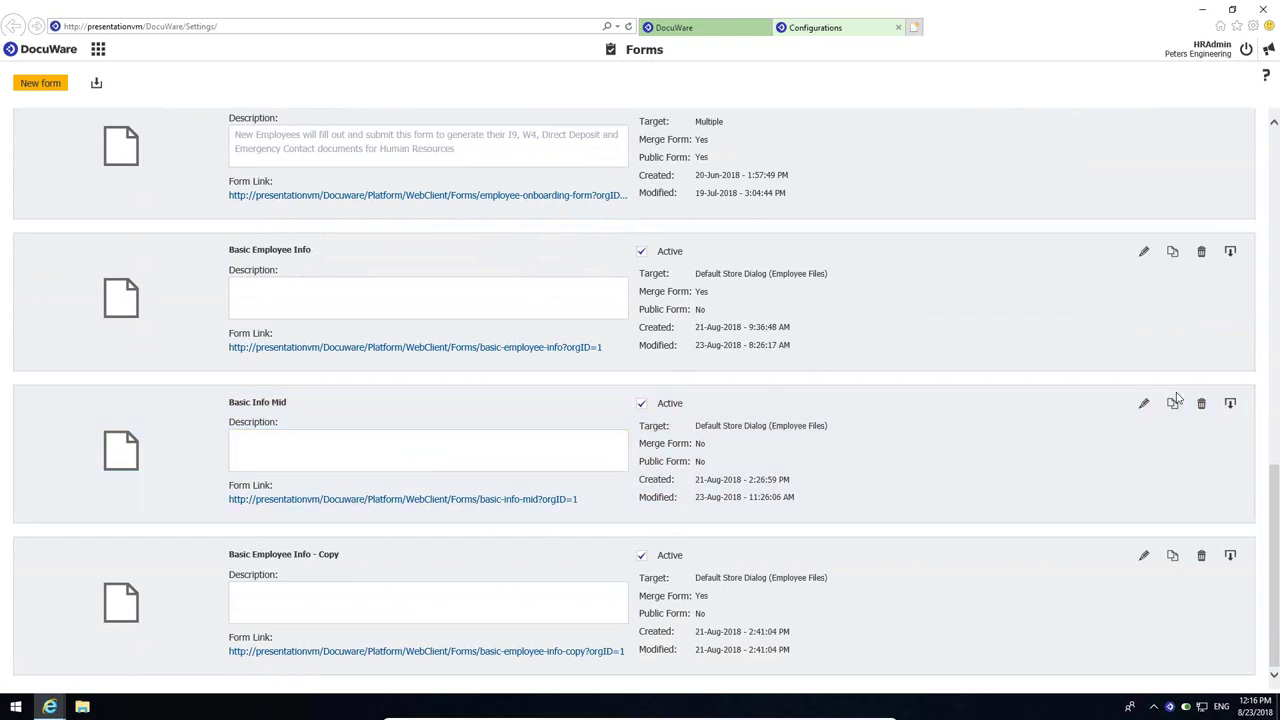
{"action": "left_click", "coordinate": [1143, 403]}
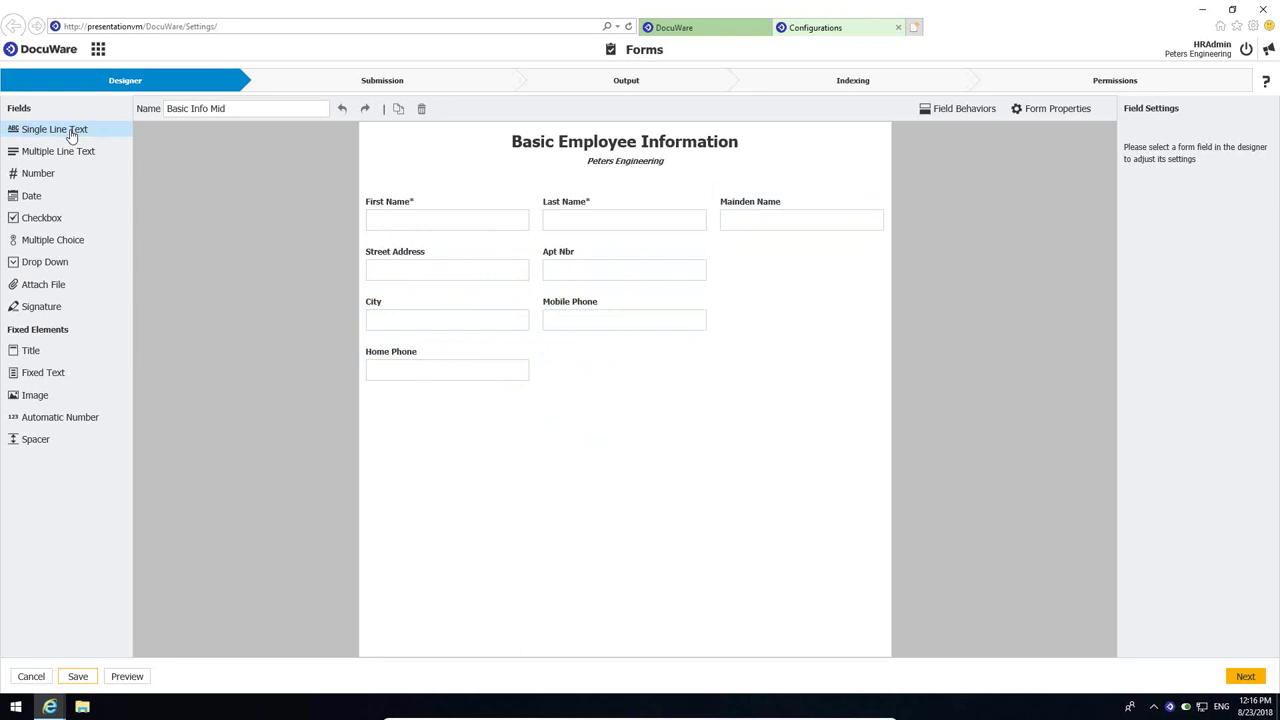
{"action": "left_click", "coordinate": [42, 265]}
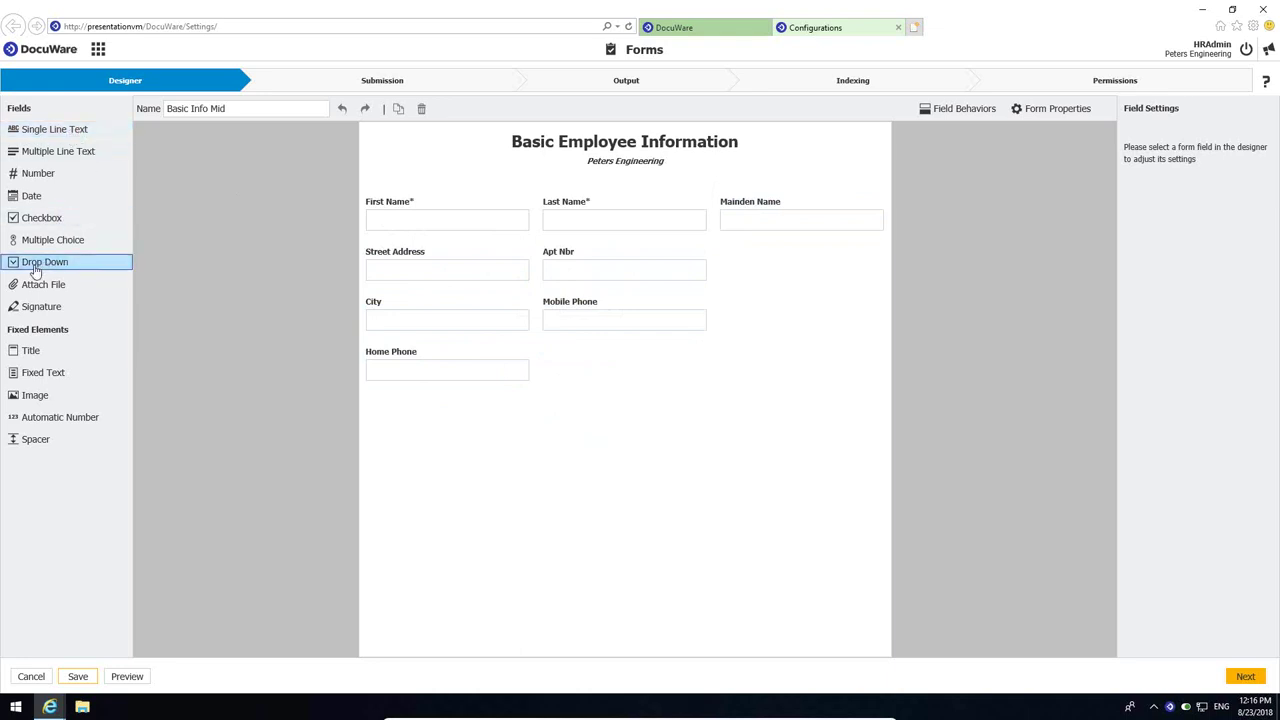
- Add a State drop-down beside Apt Nbr, filled from the '2 Letter States' select list
{"action": "left_click_drag", "start_coordinate": [35, 270], "coordinate": [774, 305]}
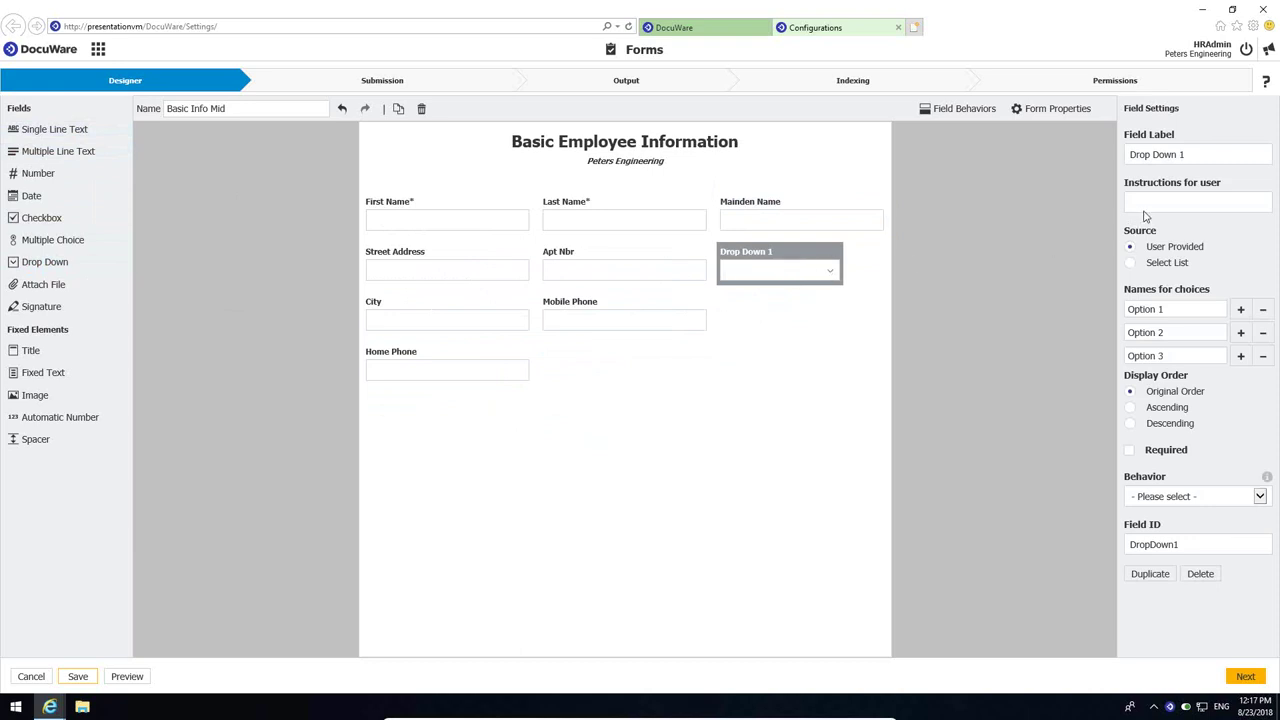
{"action": "left_click_drag", "start_coordinate": [1201, 155], "coordinate": [1094, 151]}
{"action": "type", "text": "State"}
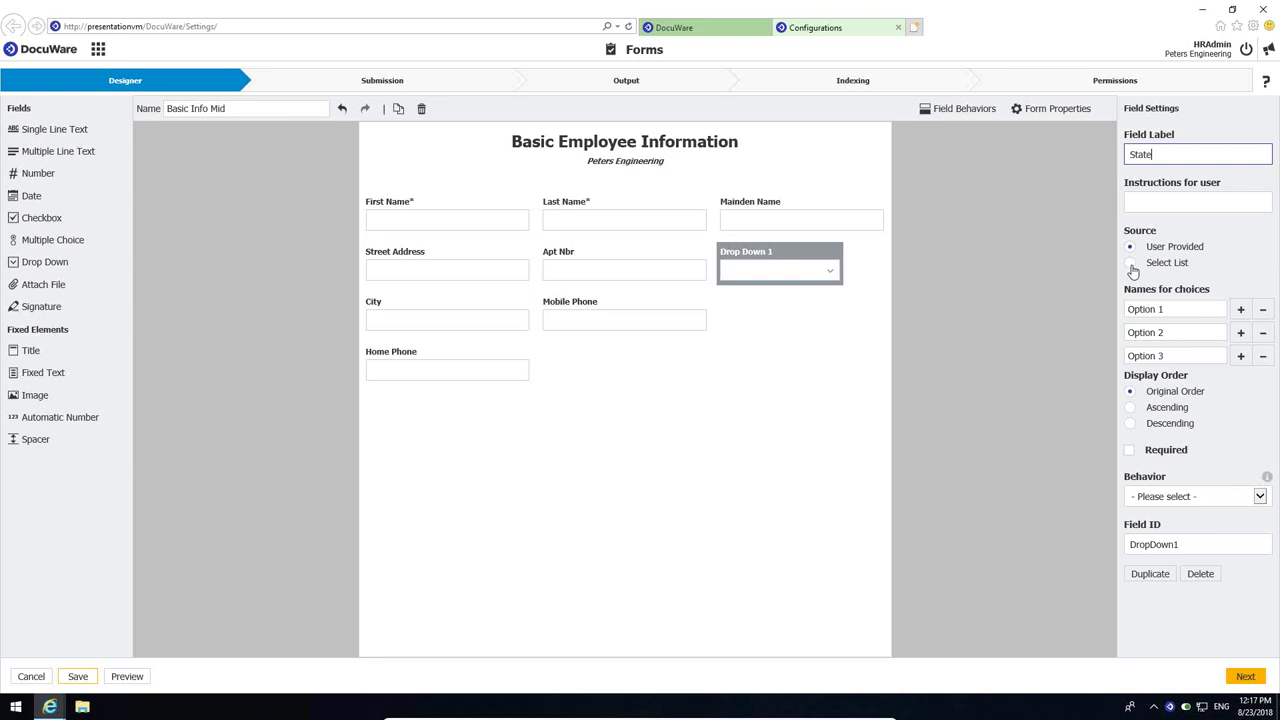
{"action": "left_click", "coordinate": [1131, 264]}
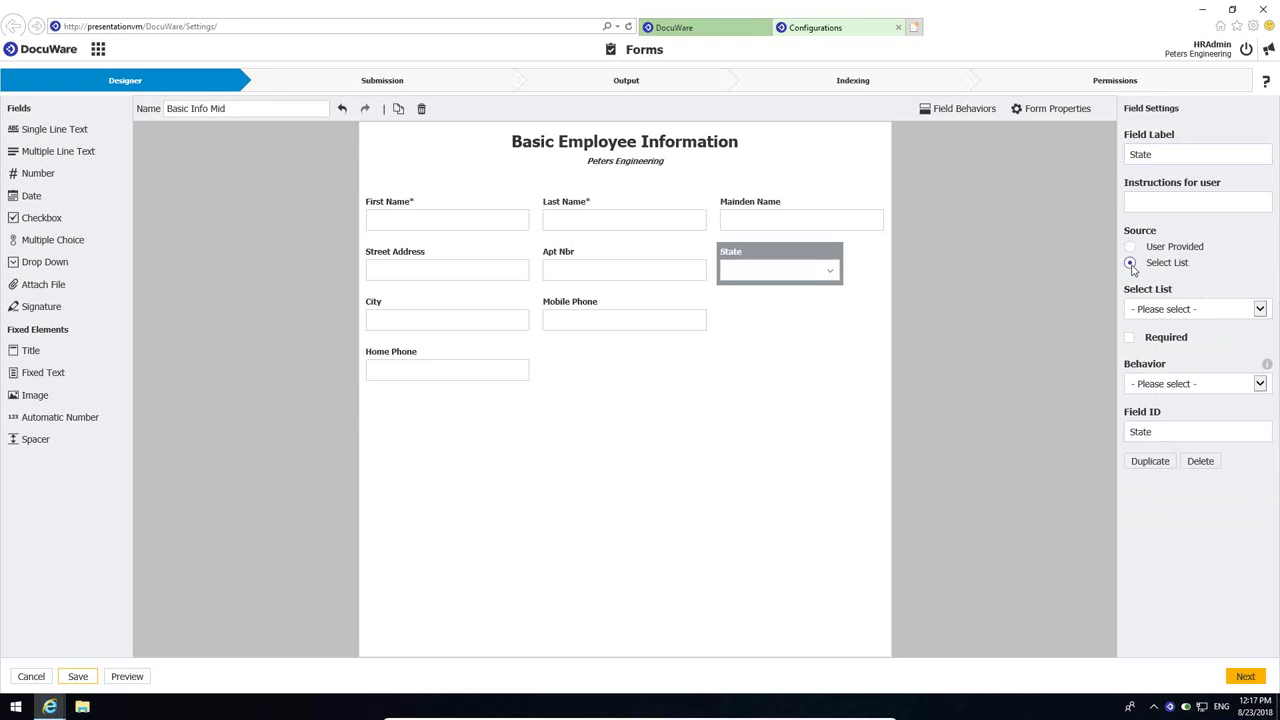
{"action": "left_click", "coordinate": [1262, 311]}
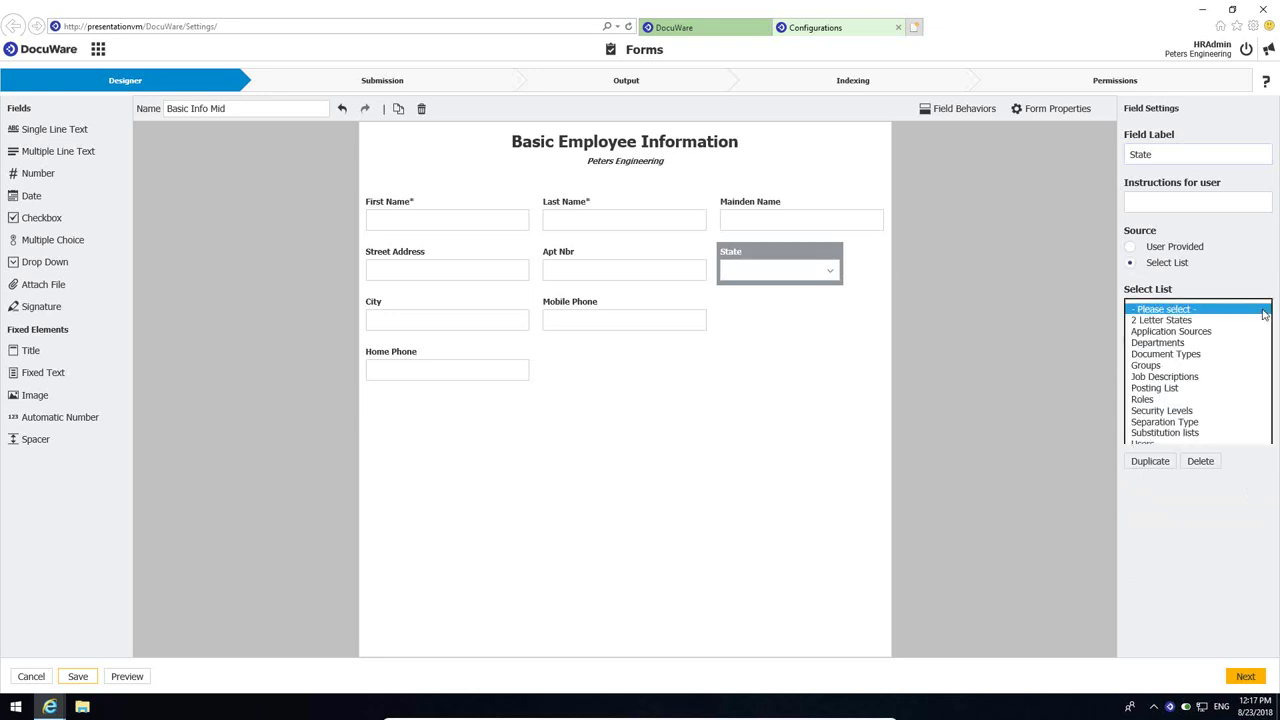
{"action": "left_click", "coordinate": [1160, 321]}
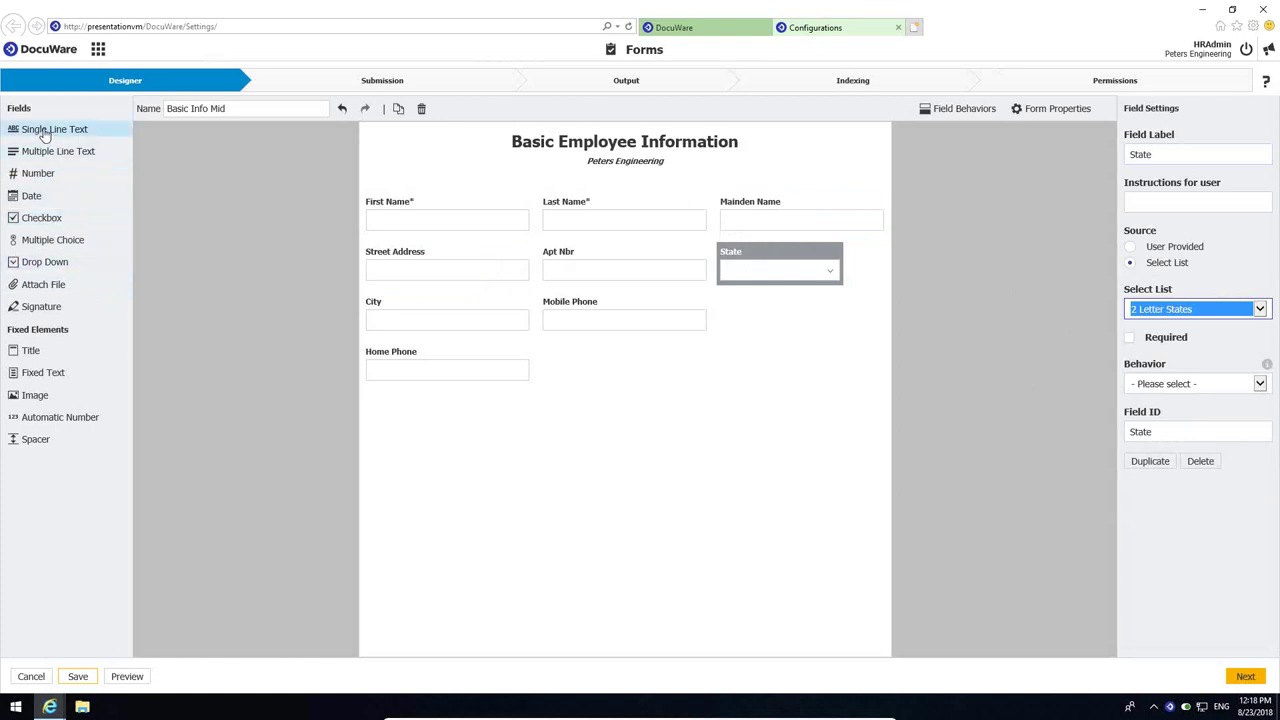
- Add a Zip Code text field beside City using the 'US Zip +4: 12345-1234' mask
{"action": "left_click_drag", "start_coordinate": [45, 135], "coordinate": [761, 327]}
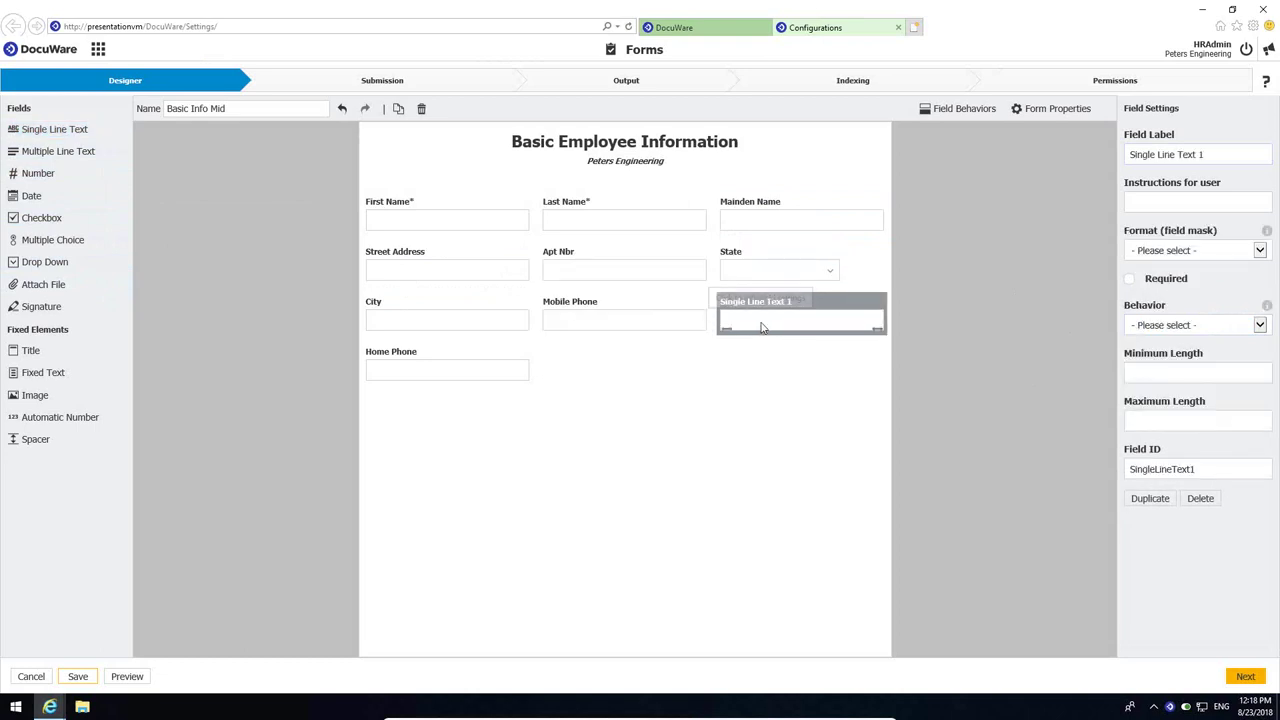
{"action": "triple_click", "coordinate": [1209, 155]}
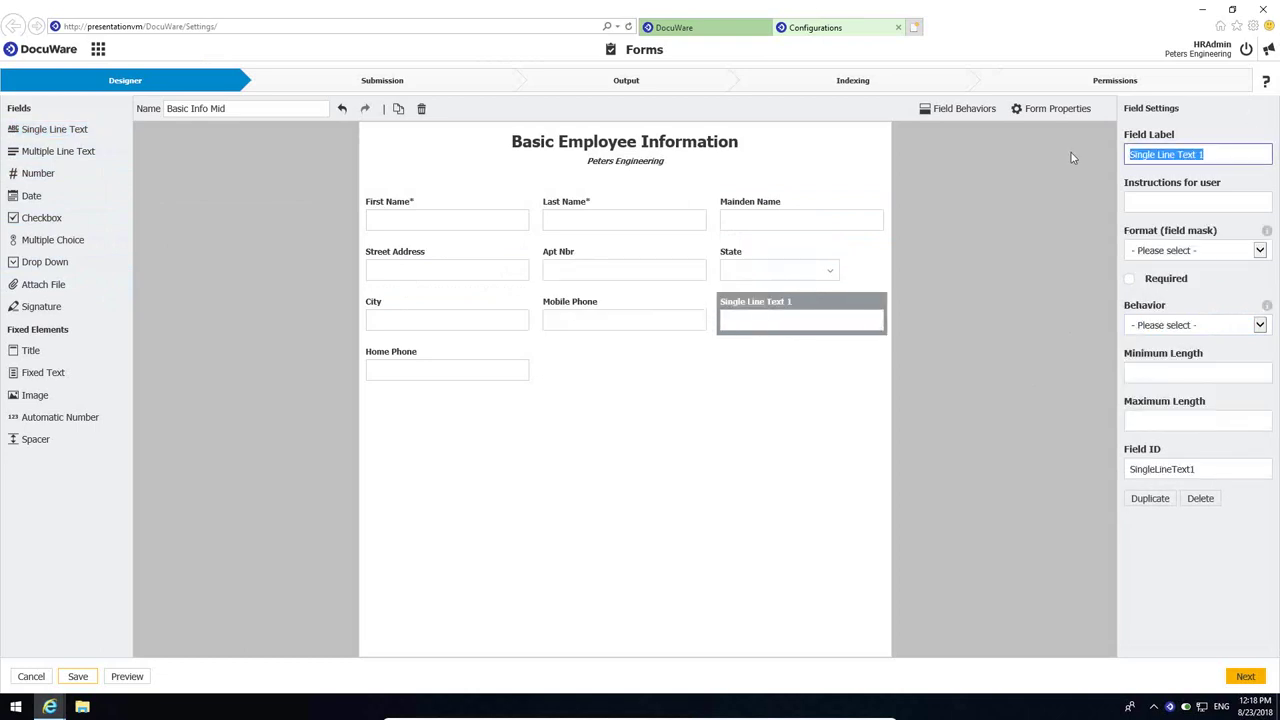
{"action": "type", "text": "Zip Code"}
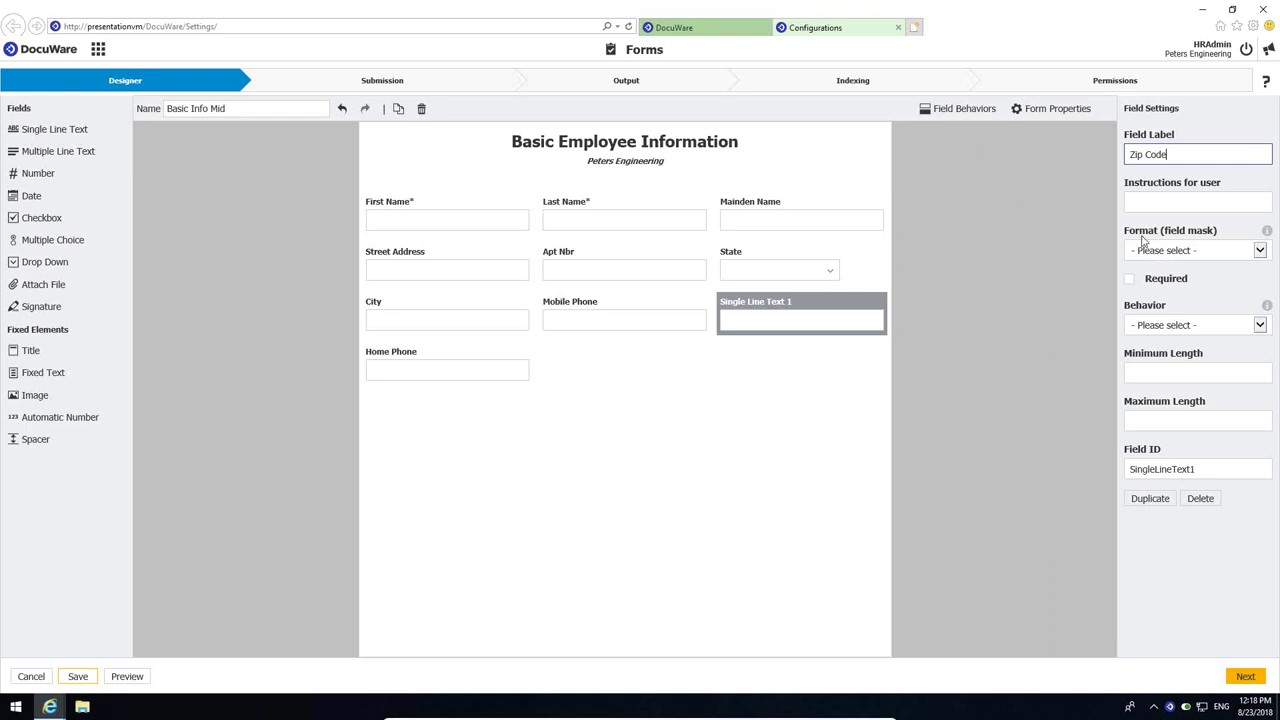
{"action": "left_click", "coordinate": [1260, 251]}
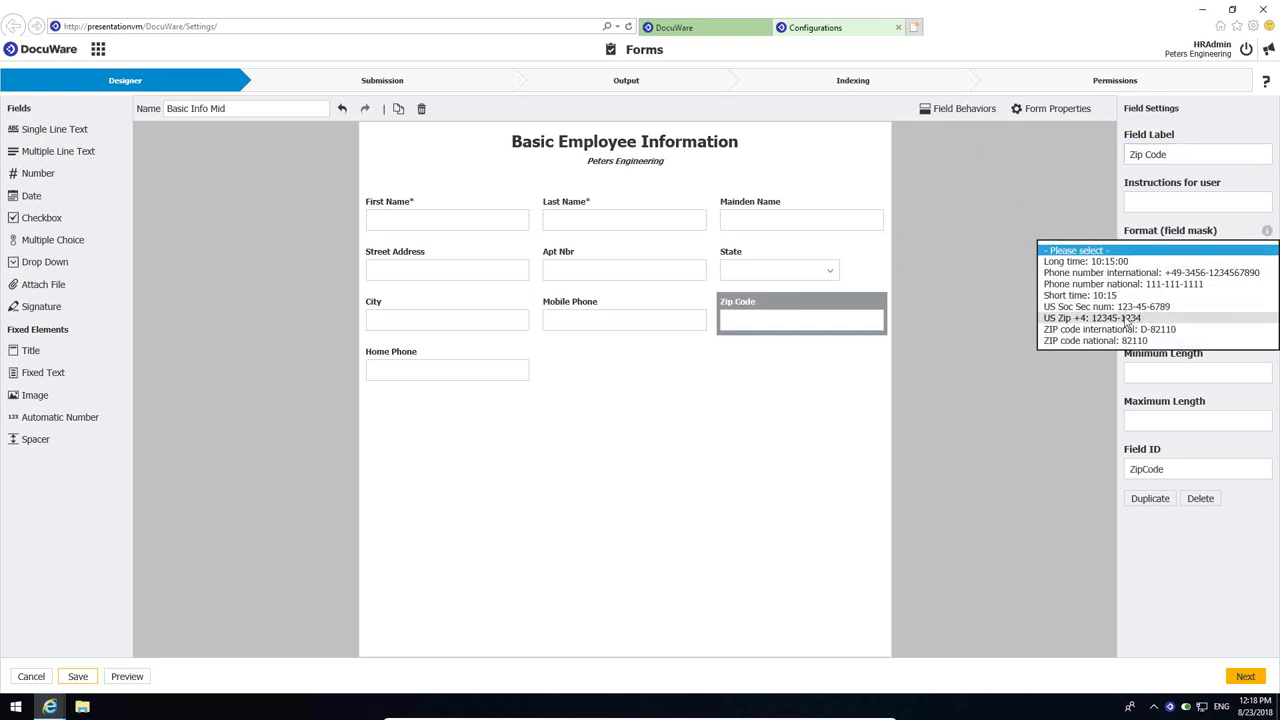
{"action": "left_click", "coordinate": [1093, 319]}
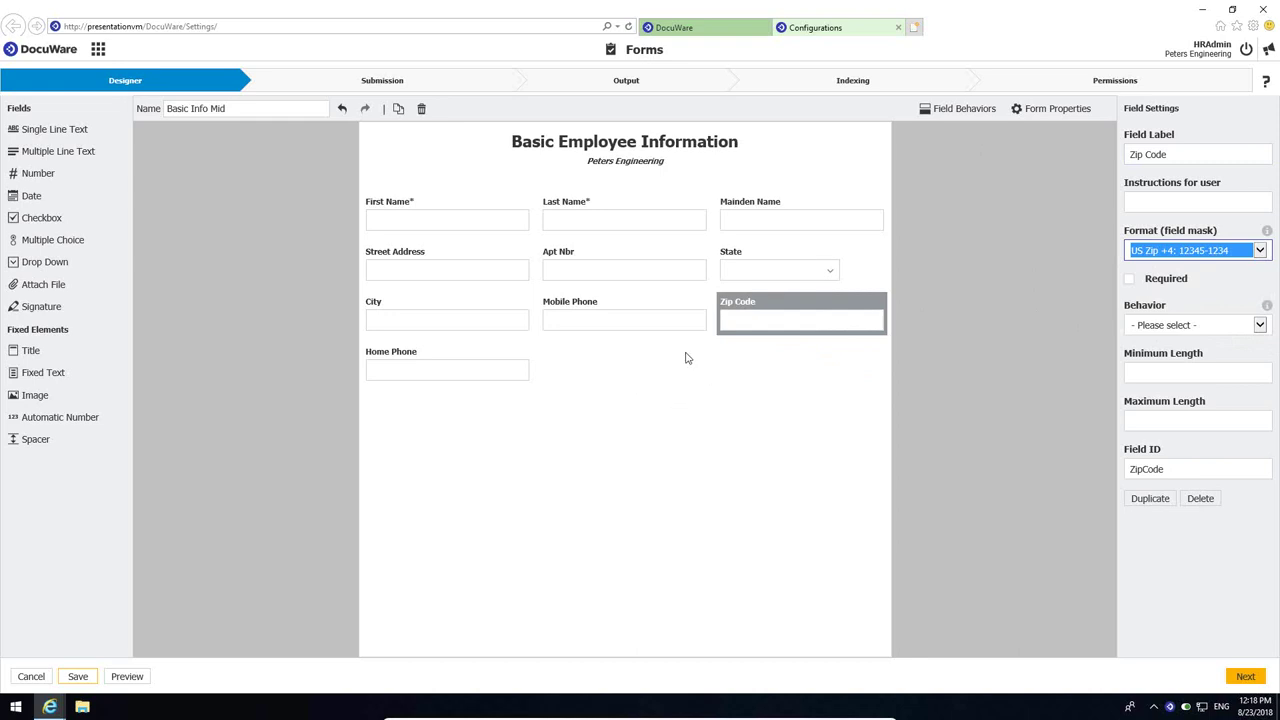
- Go to the Submission step, with Web Form style and a 'Form submitted successfully.' message
{"action": "left_click", "coordinate": [390, 86]}
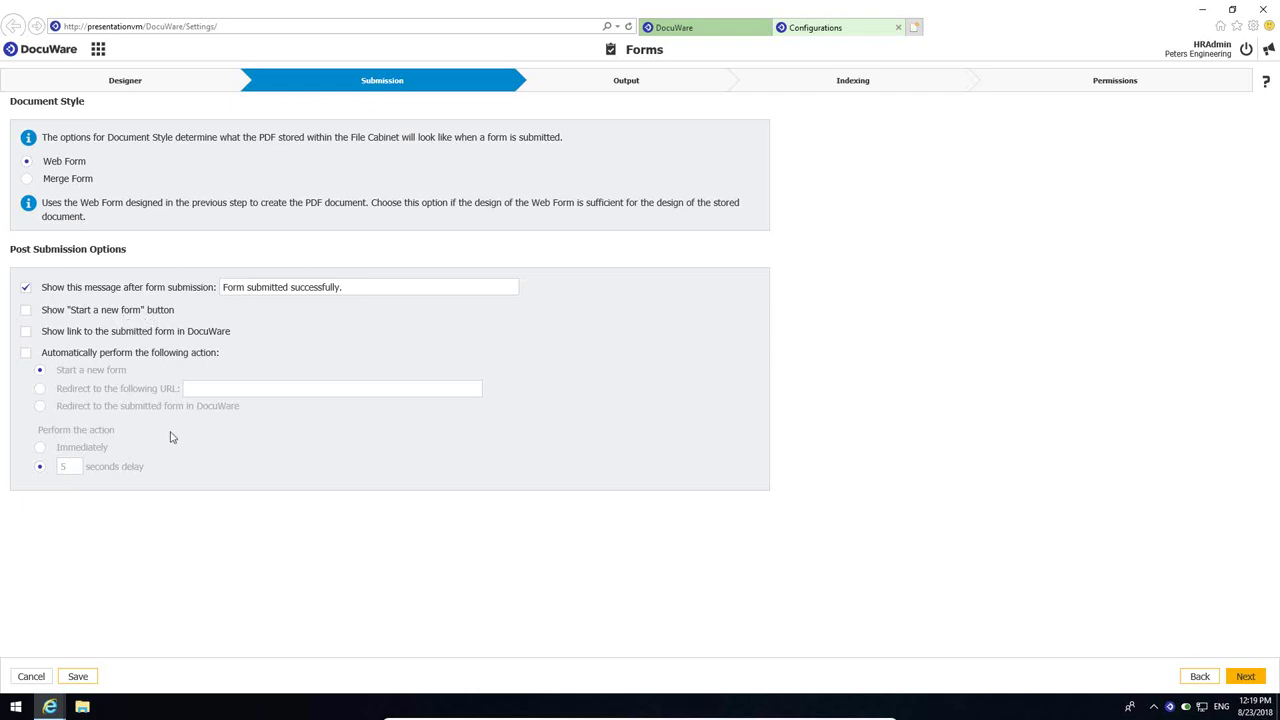
- On the Output step, store submitted forms via Default Store Dialog (Employee Files)
{"action": "left_click", "coordinate": [622, 84]}
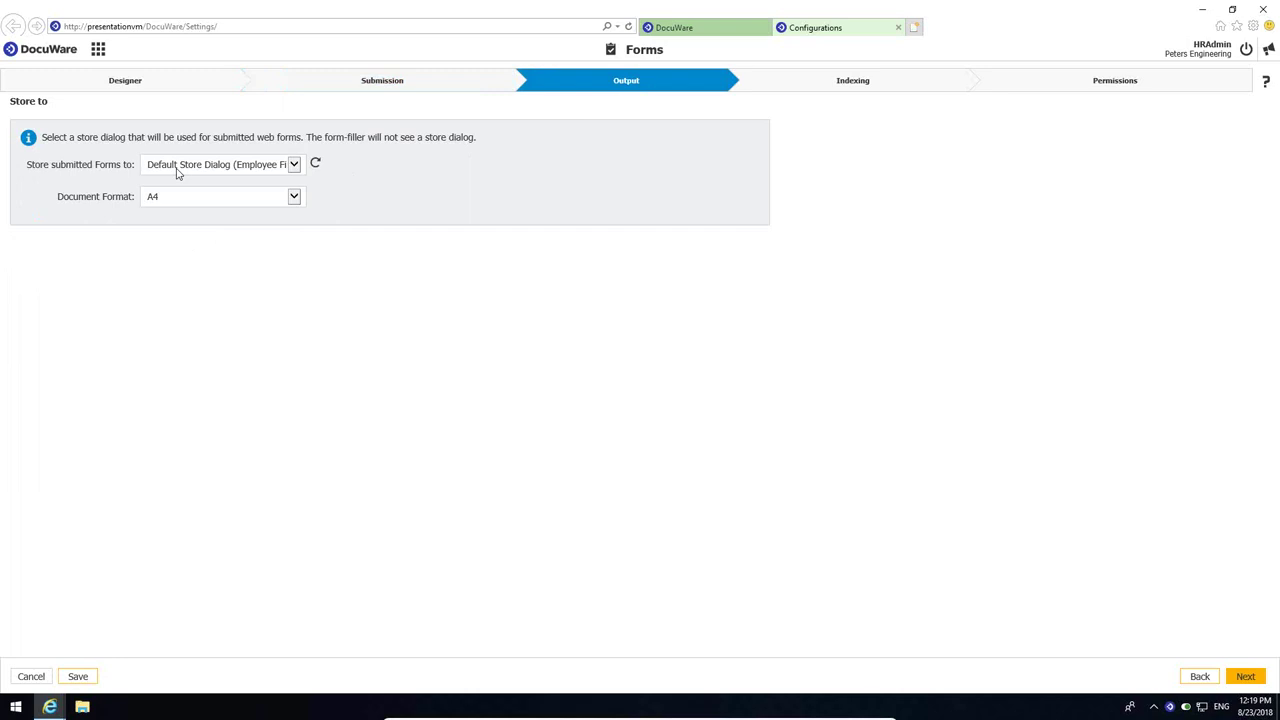
{"action": "left_click", "coordinate": [295, 168]}
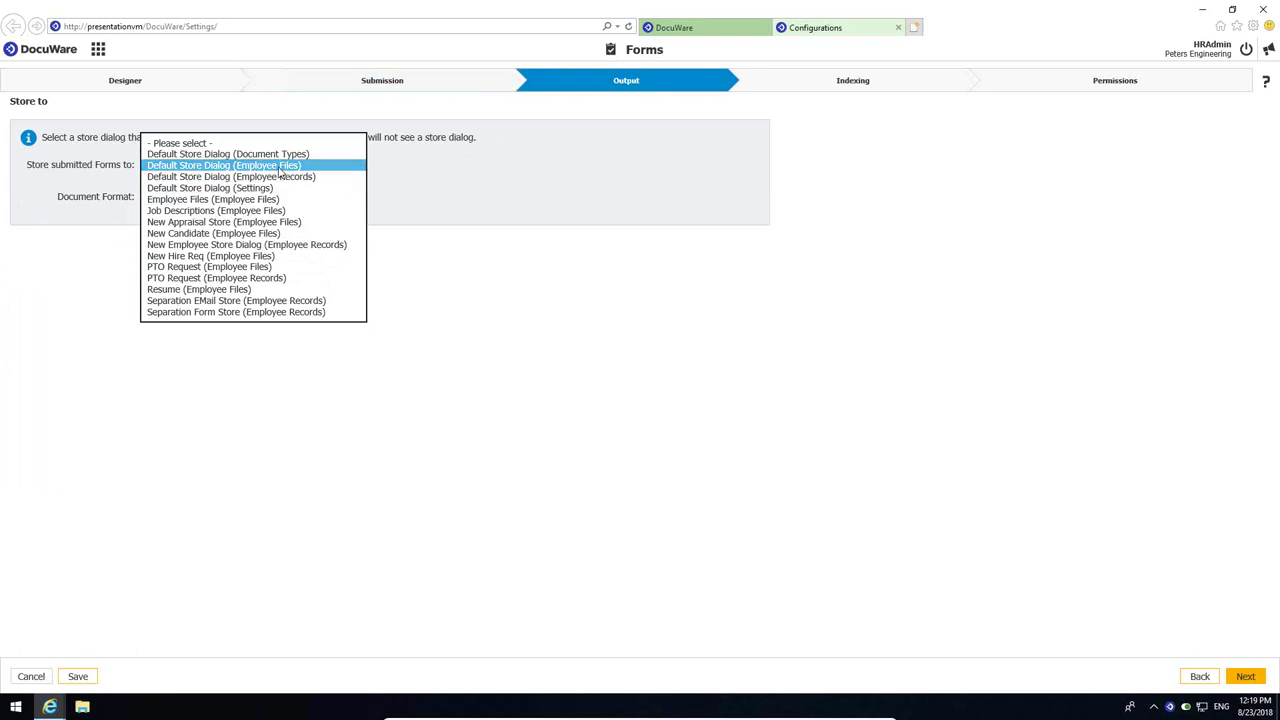
{"action": "left_click", "coordinate": [281, 167]}
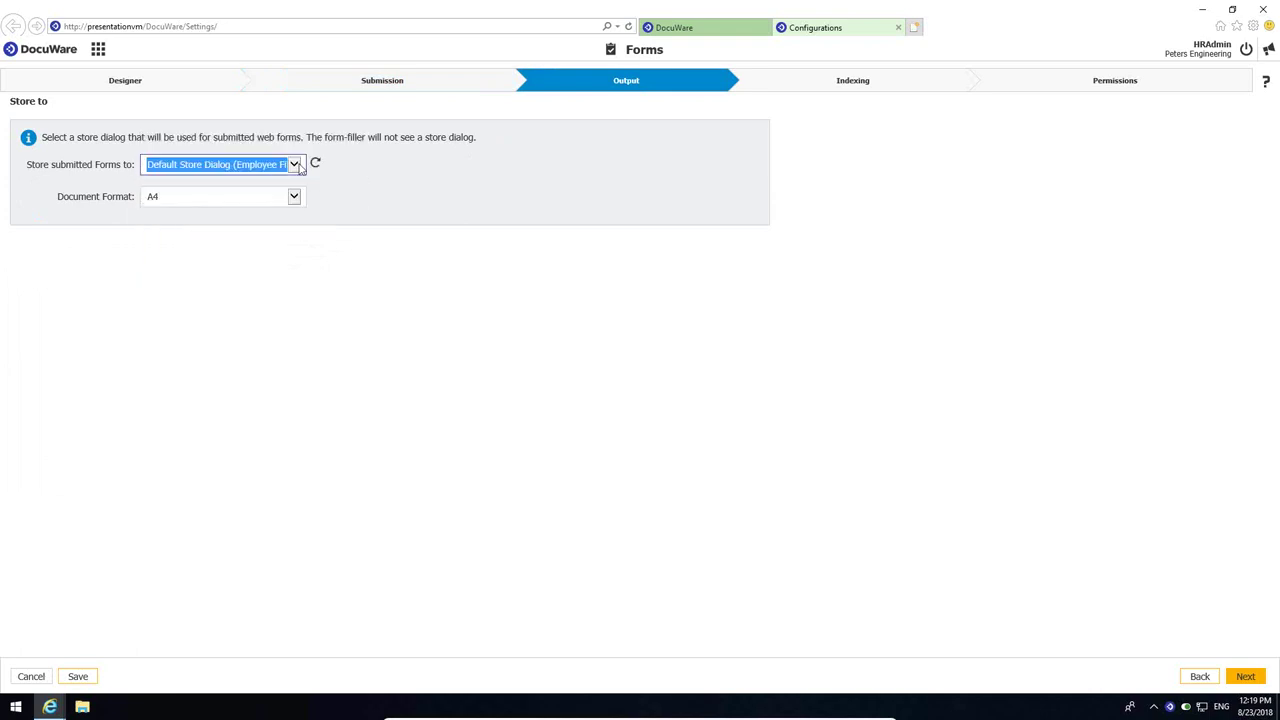
- Map index field State to State (State) and Zip to Zip Code (ZipCode), then go to Permissions
{"action": "left_click", "coordinate": [860, 88]}
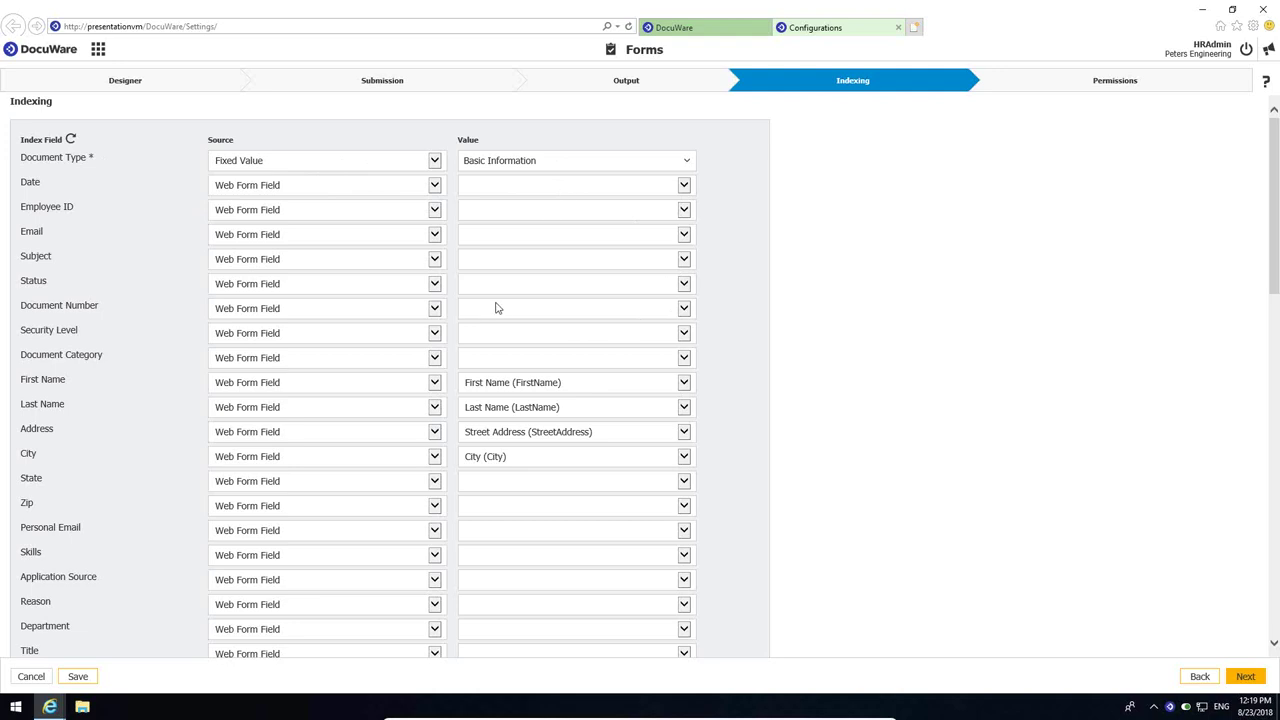
{"action": "scroll", "coordinate": [497, 307], "scroll_direction": "down", "scroll_amount": 2}
{"action": "scroll", "coordinate": [497, 307], "scroll_direction": "down", "scroll_amount": 2}
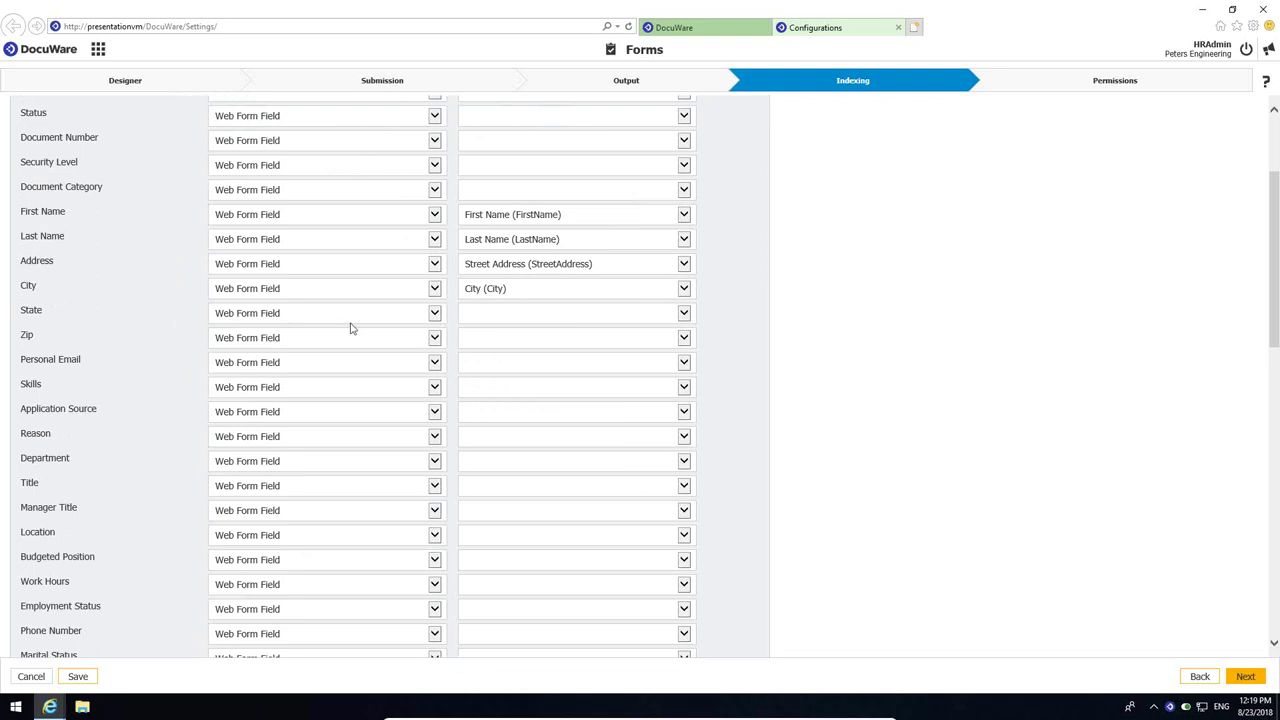
{"action": "left_click", "coordinate": [479, 316]}
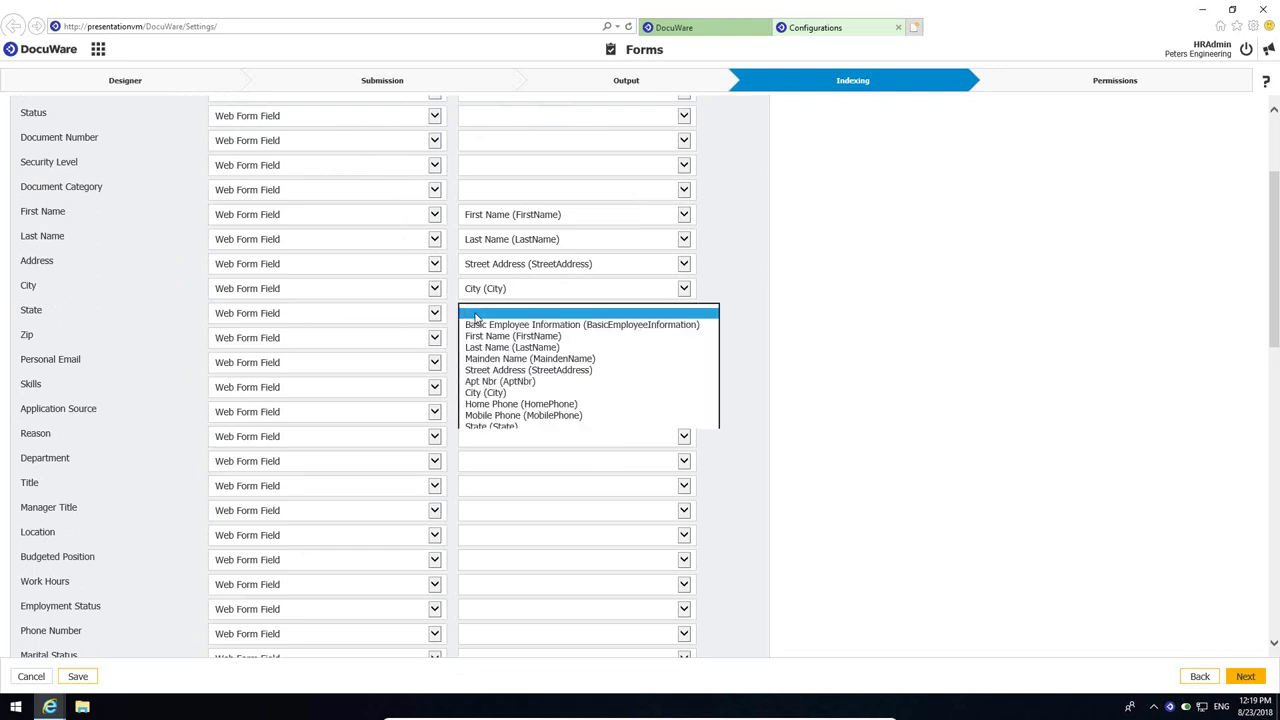
{"action": "left_click", "coordinate": [491, 426]}
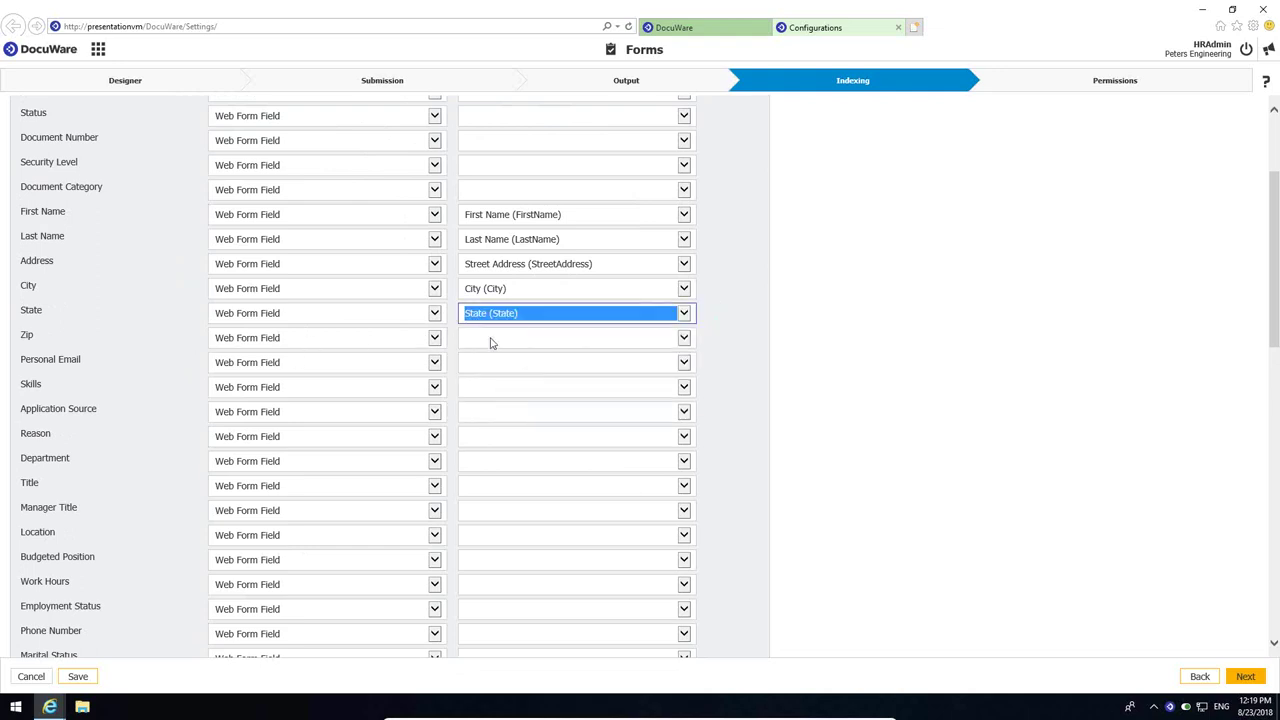
{"action": "left_click", "coordinate": [491, 341]}
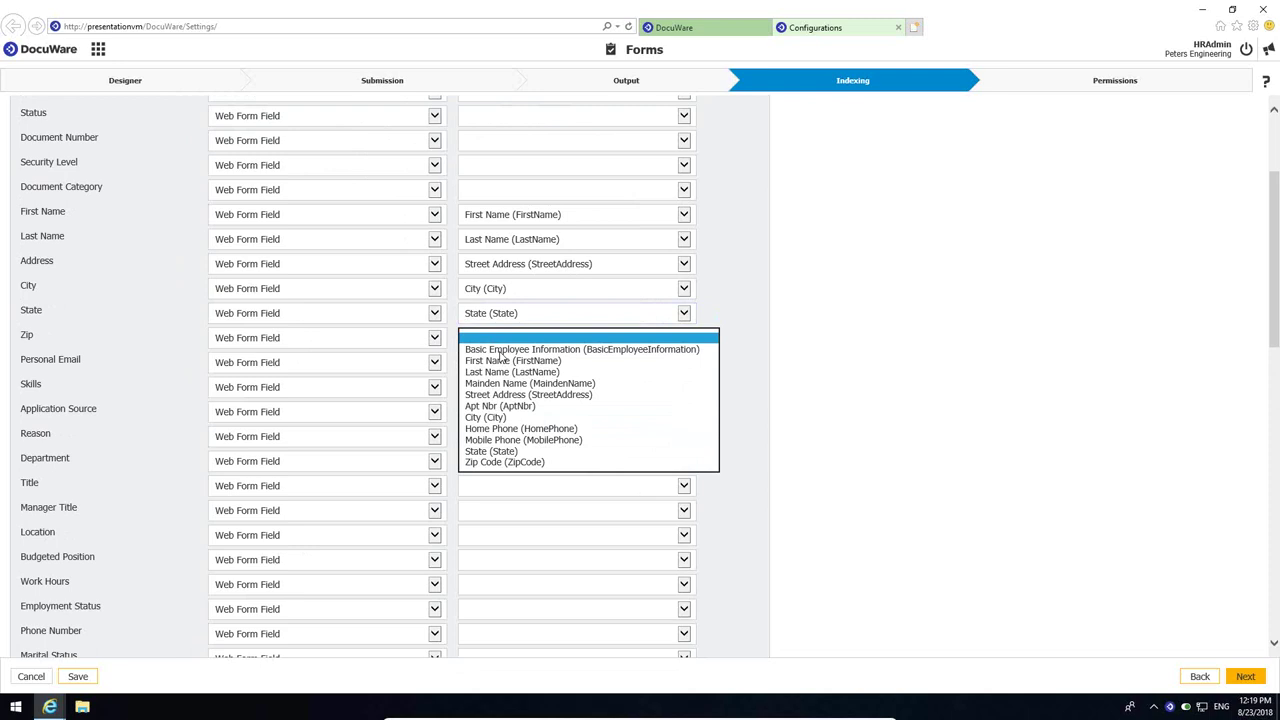
{"action": "left_click", "coordinate": [535, 465]}
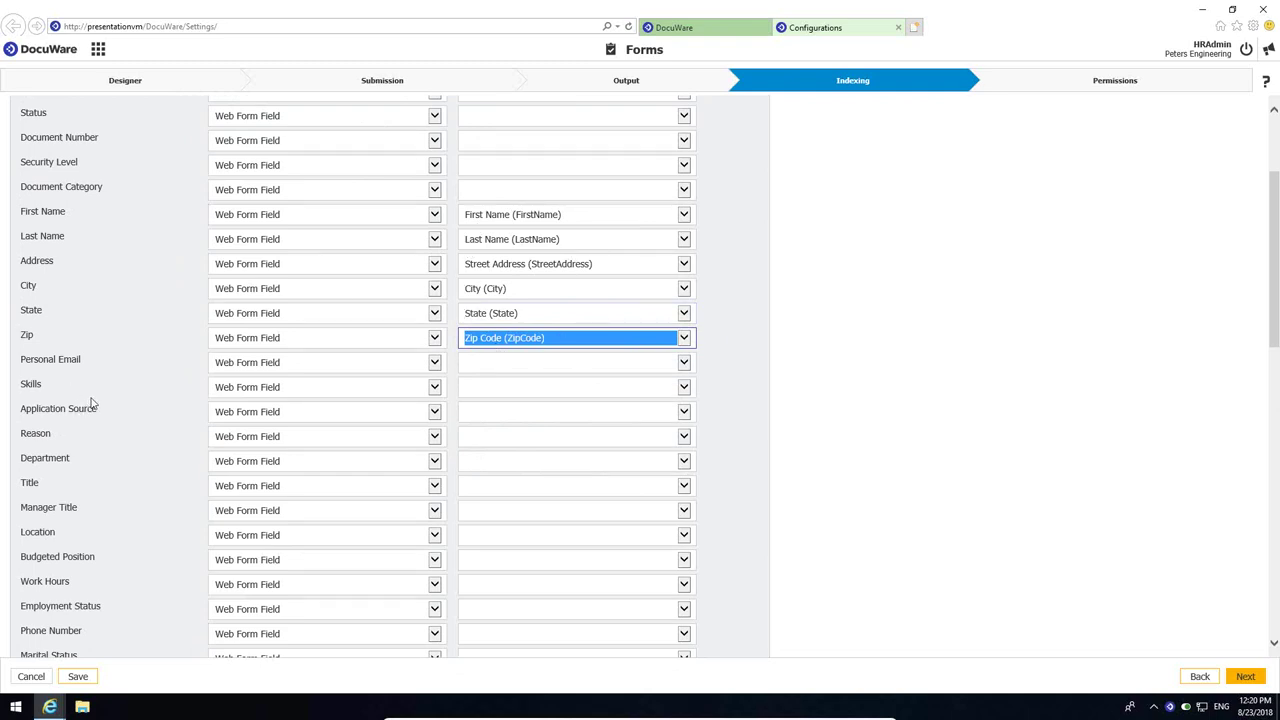
{"action": "scroll", "coordinate": [515, 432], "scroll_direction": "down", "scroll_amount": 5}
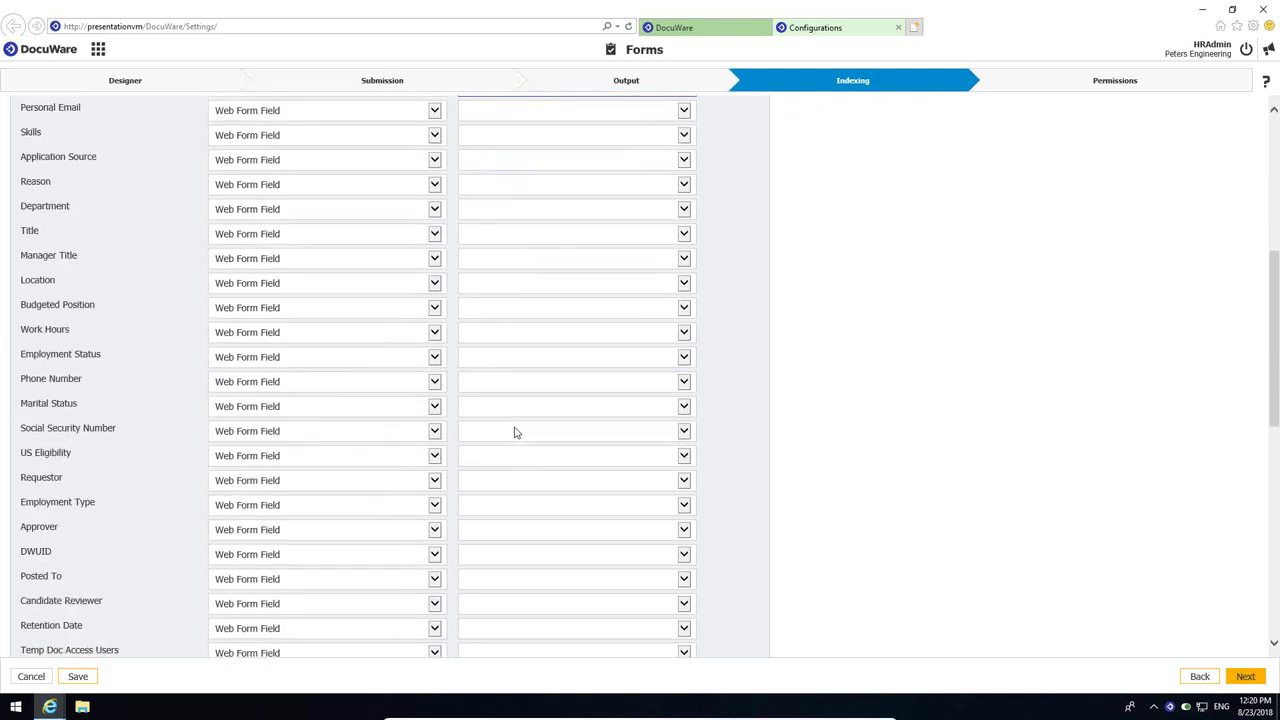
{"action": "scroll", "coordinate": [515, 432], "scroll_direction": "up", "scroll_amount": 7}
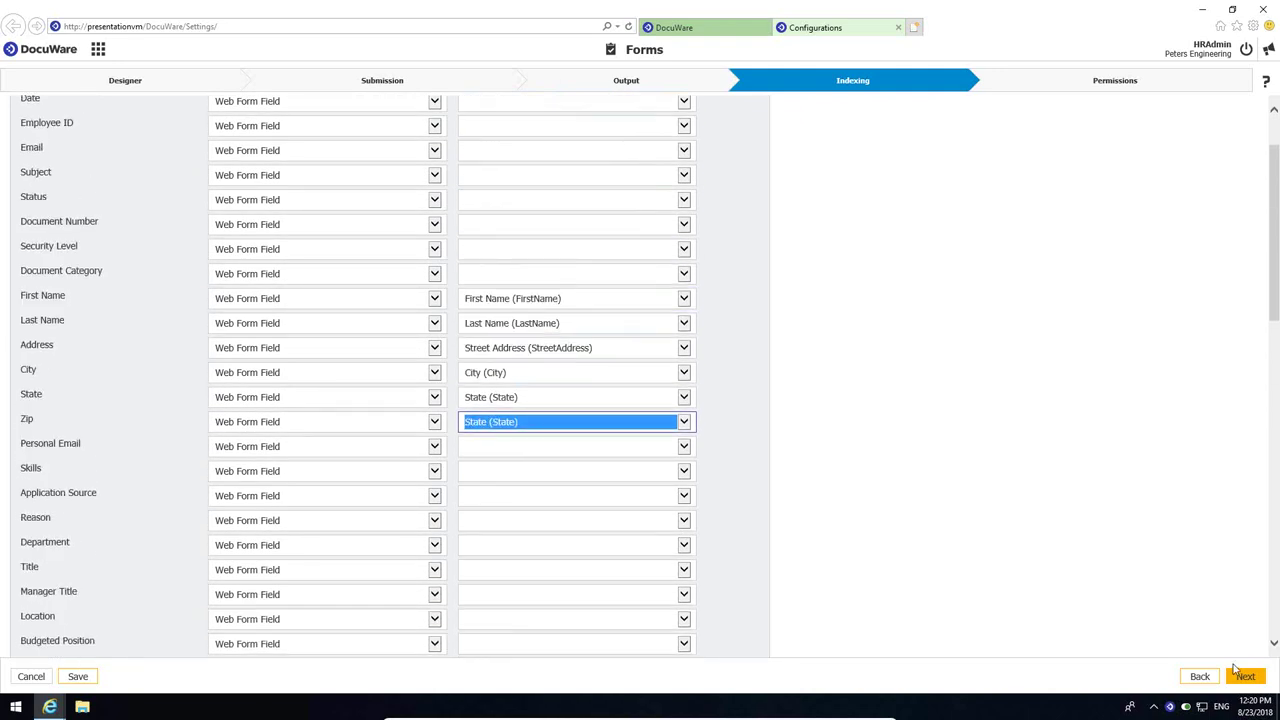
{"action": "left_click", "coordinate": [1244, 676]}
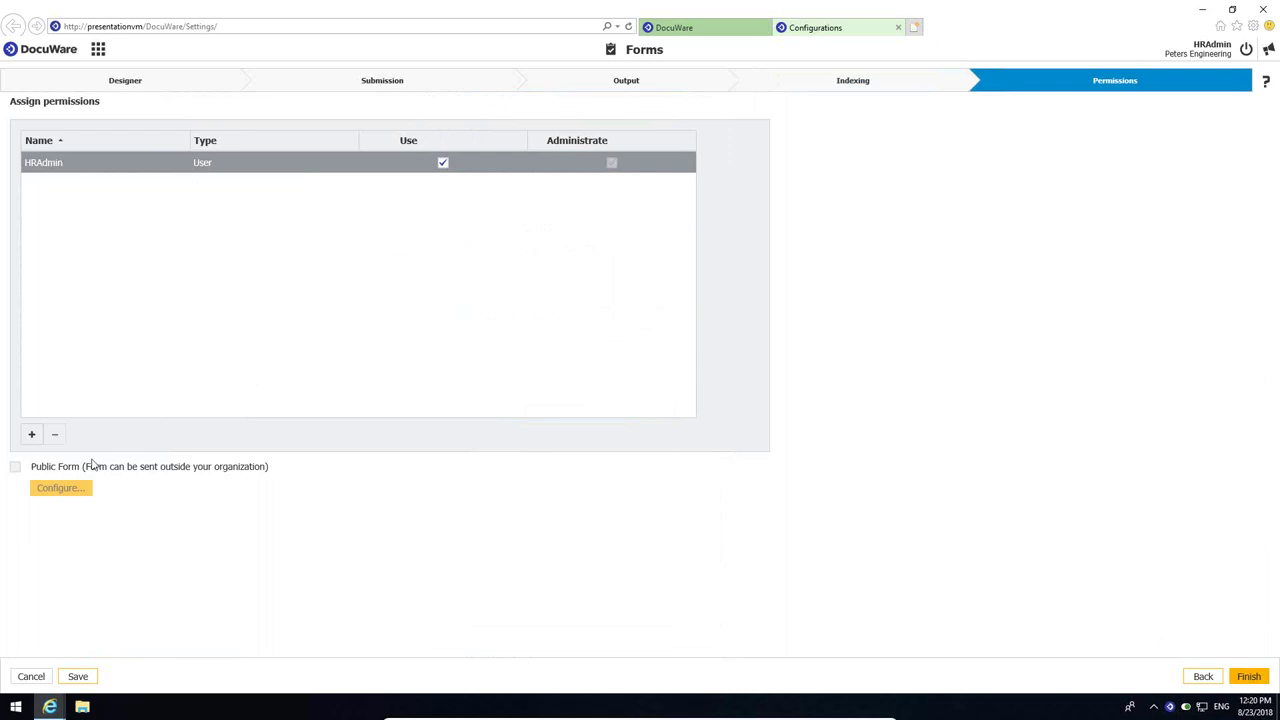
- Leave Public Form unchecked after cancelling the Public User dialog, and finish the form setup
{"action": "left_click", "coordinate": [15, 468]}
{"action": "left_click", "coordinate": [70, 488]}
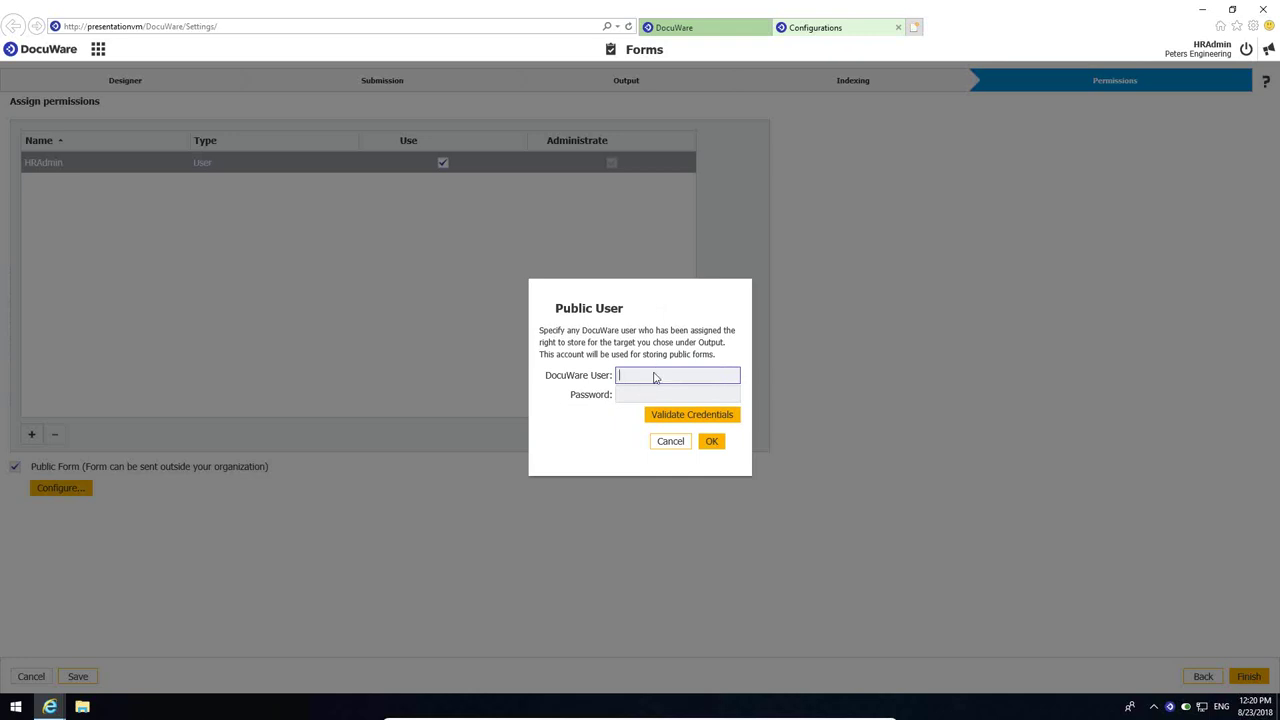
{"action": "left_click", "coordinate": [668, 442]}
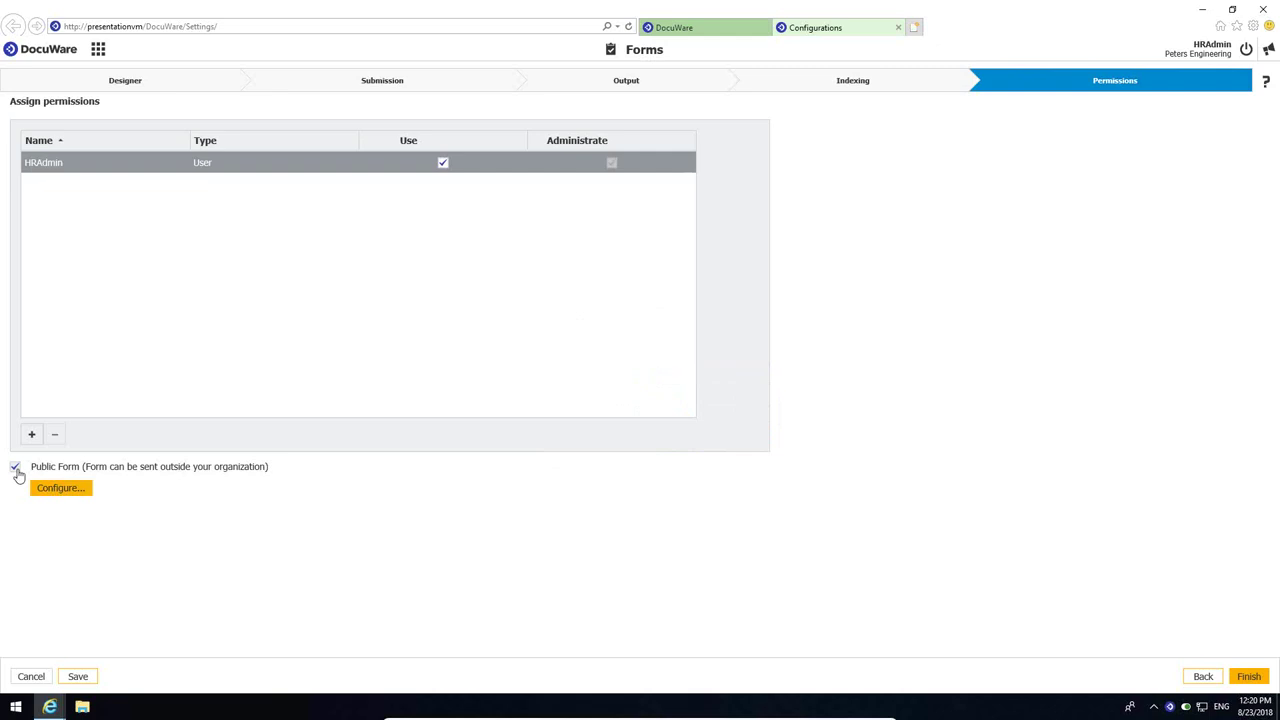
{"action": "left_click", "coordinate": [16, 468]}
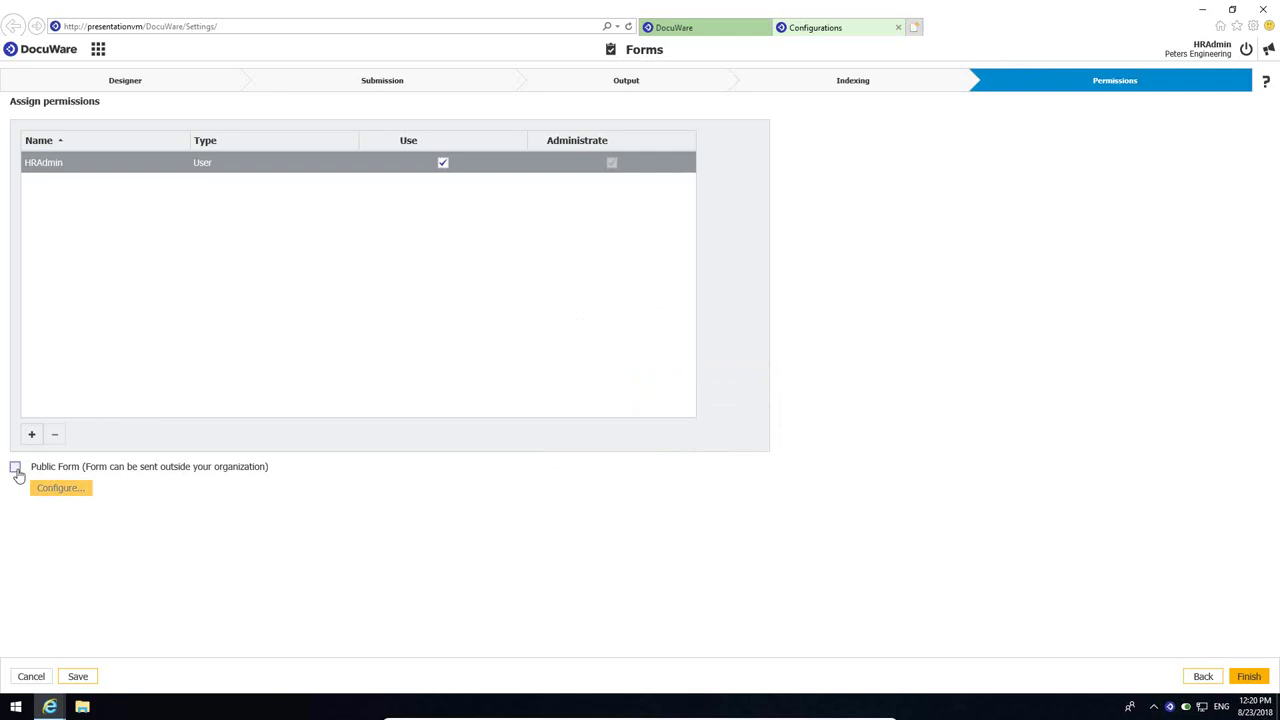
{"action": "left_click", "coordinate": [1247, 677]}
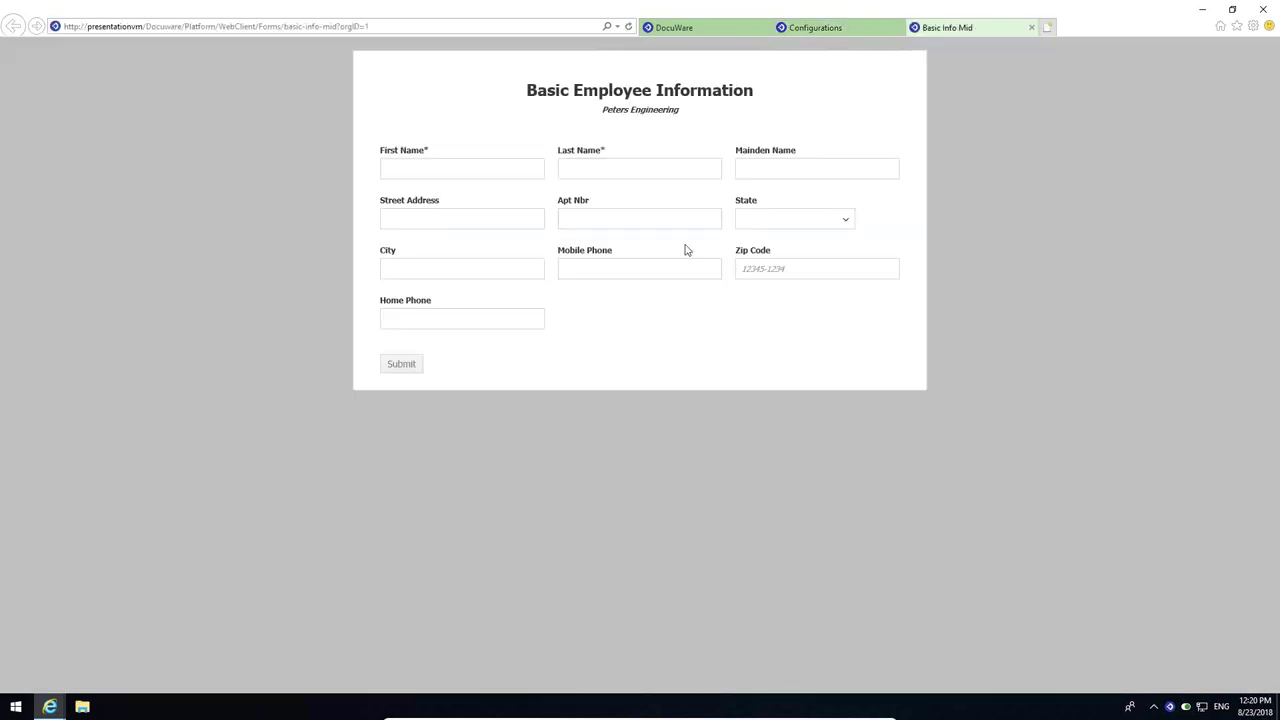
- Test the published form by tabbing from First Name to Maiden Name, then close its tab
{"action": "left_click", "coordinate": [471, 168]}
{"action": "key", "text": "Tab"}
{"action": "key", "text": "Tab"}
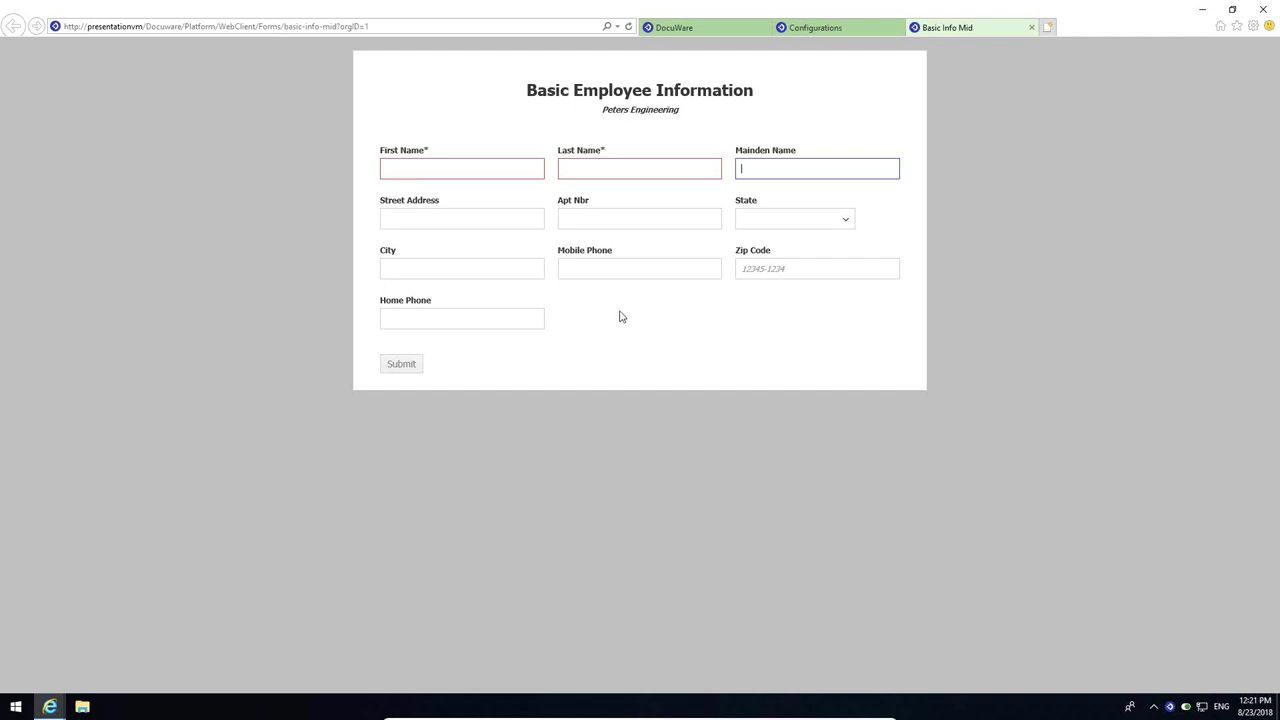
{"action": "left_click", "coordinate": [1033, 30]}
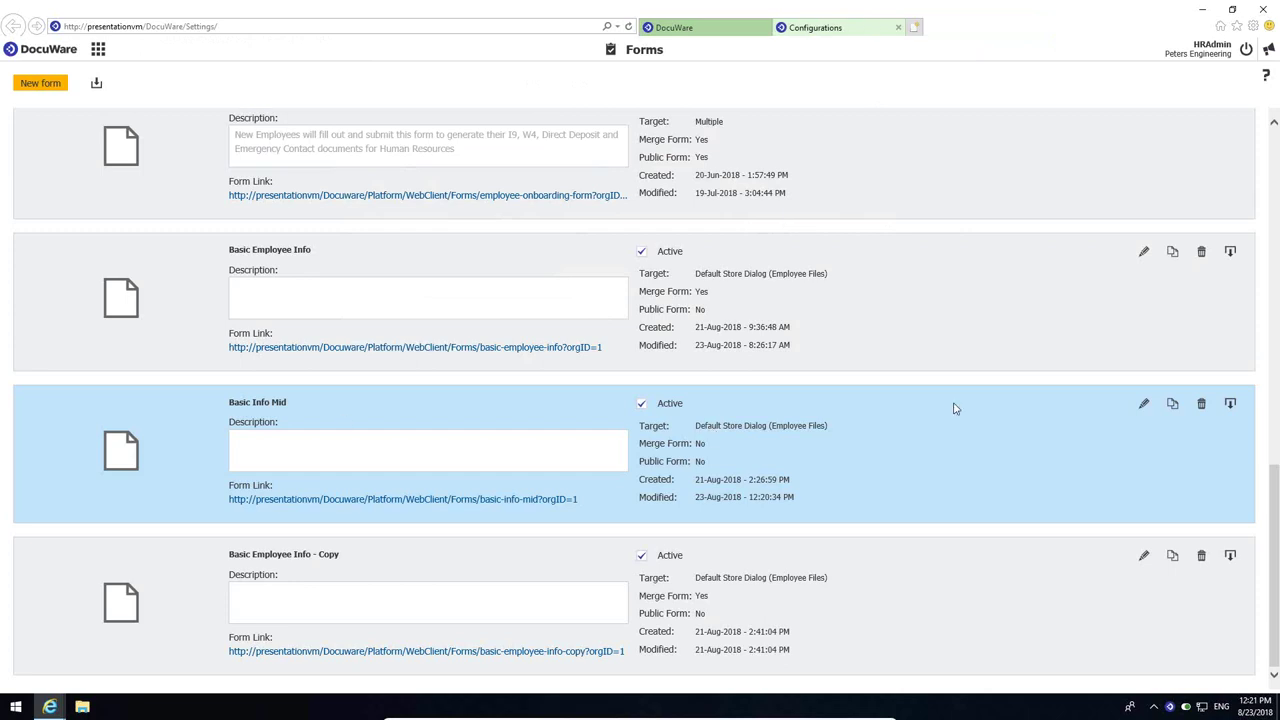
- Reopen Basic Info Mid and add a drop-down labelled Gender beside Home Phone
{"action": "left_click", "coordinate": [1143, 405]}
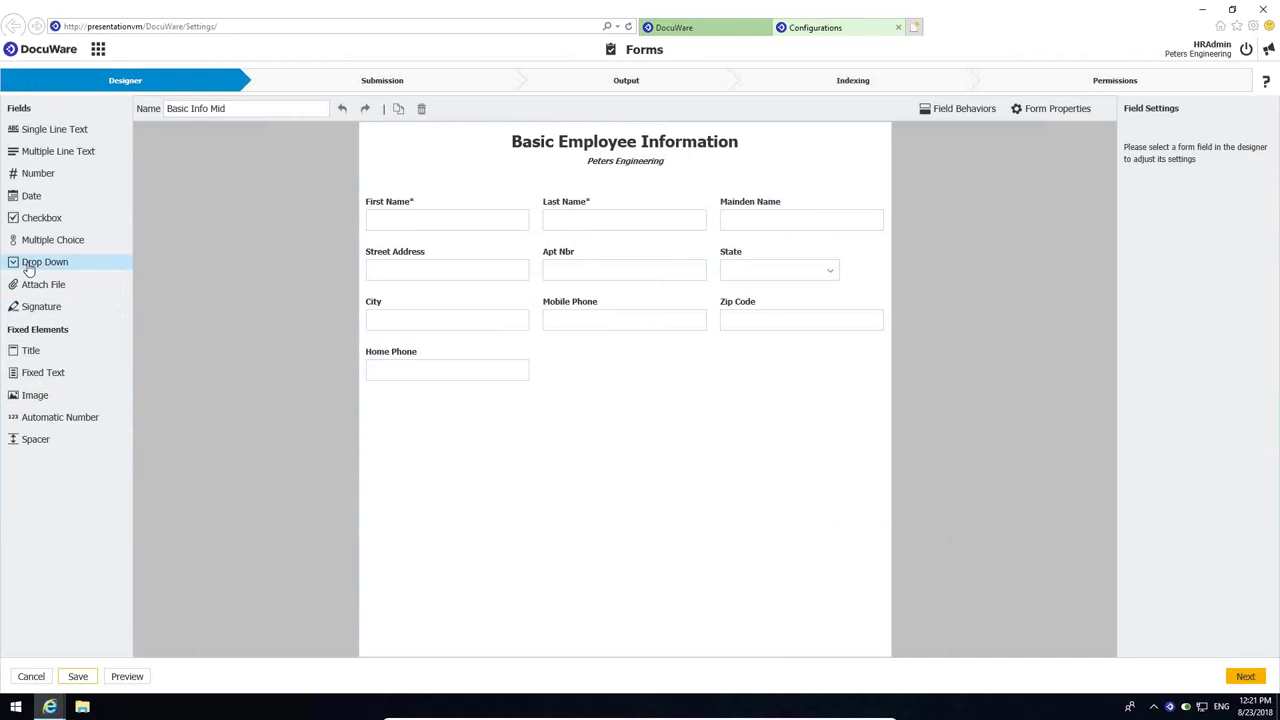
{"action": "left_click", "coordinate": [29, 265]}
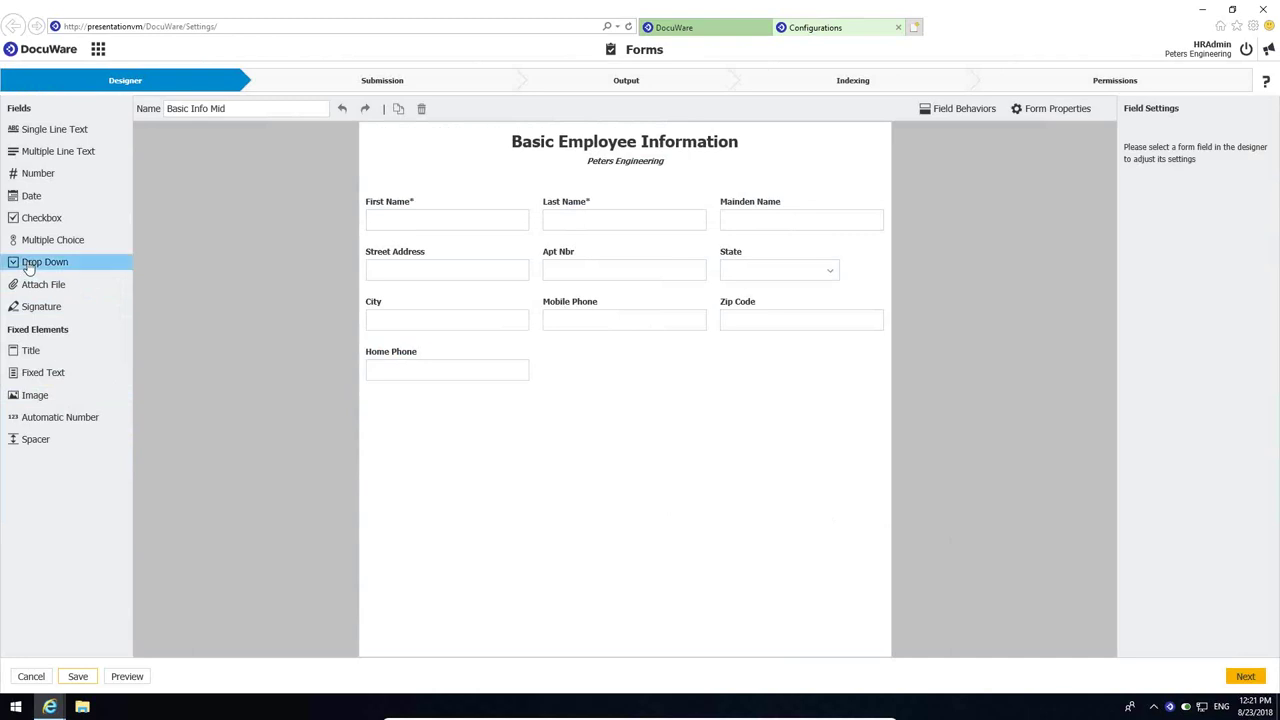
{"action": "left_click_drag", "start_coordinate": [29, 268], "coordinate": [614, 394]}
{"action": "triple_click", "coordinate": [1183, 154]}
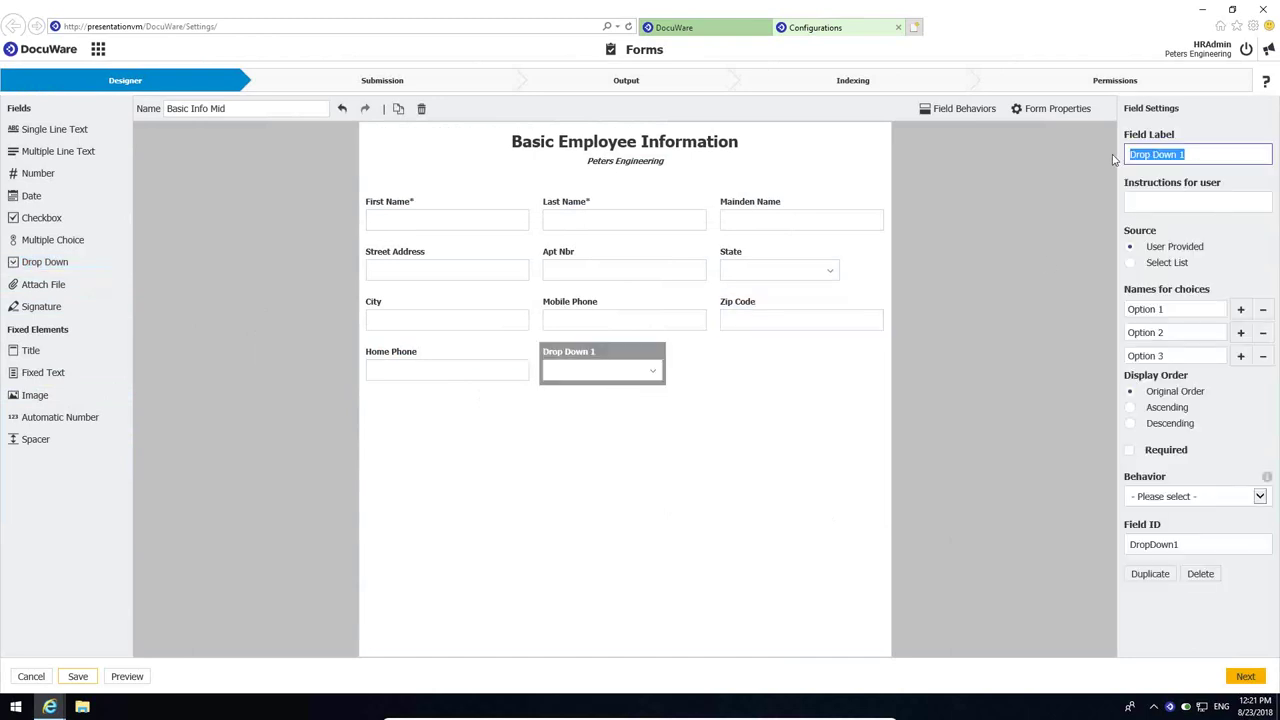
{"action": "type", "text": "Gender"}
- Set the Gender choices to Male and Female, removing the unused third choice
{"action": "left_click", "coordinate": [1156, 309]}
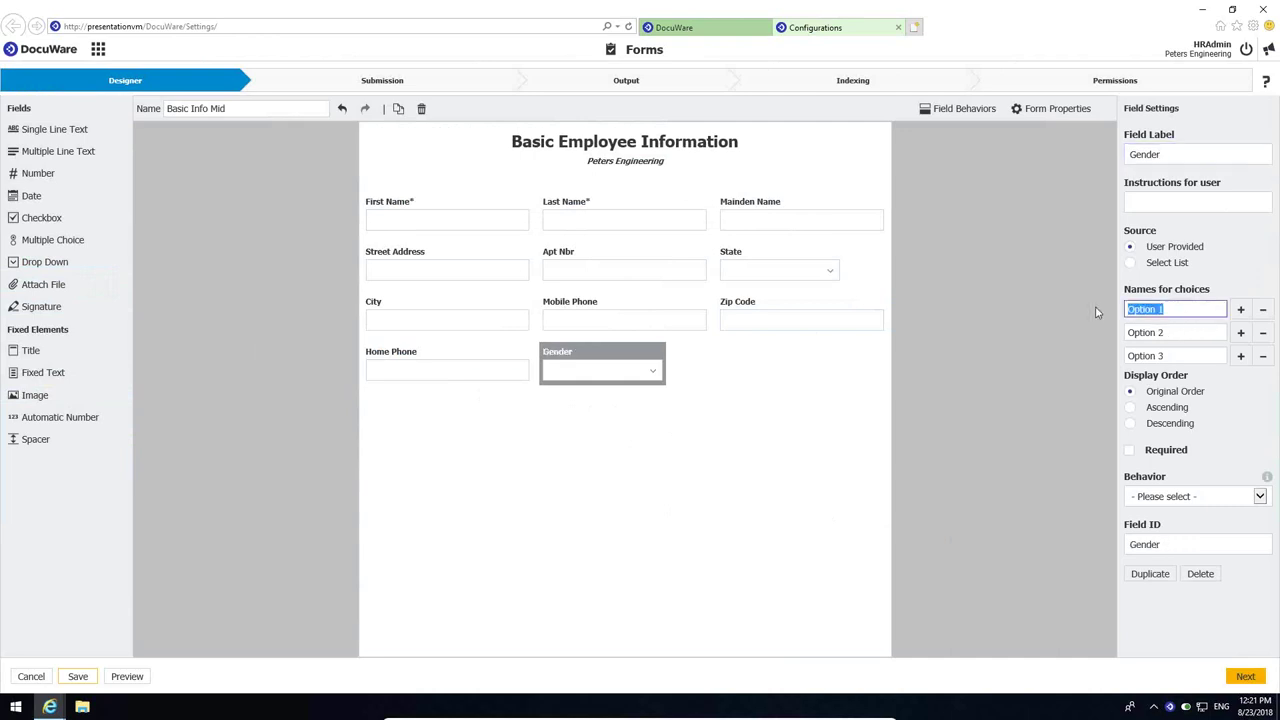
{"action": "type", "text": "Ma"}
{"action": "left_click", "coordinate": [1183, 331]}
{"action": "type", "text": "Female"}
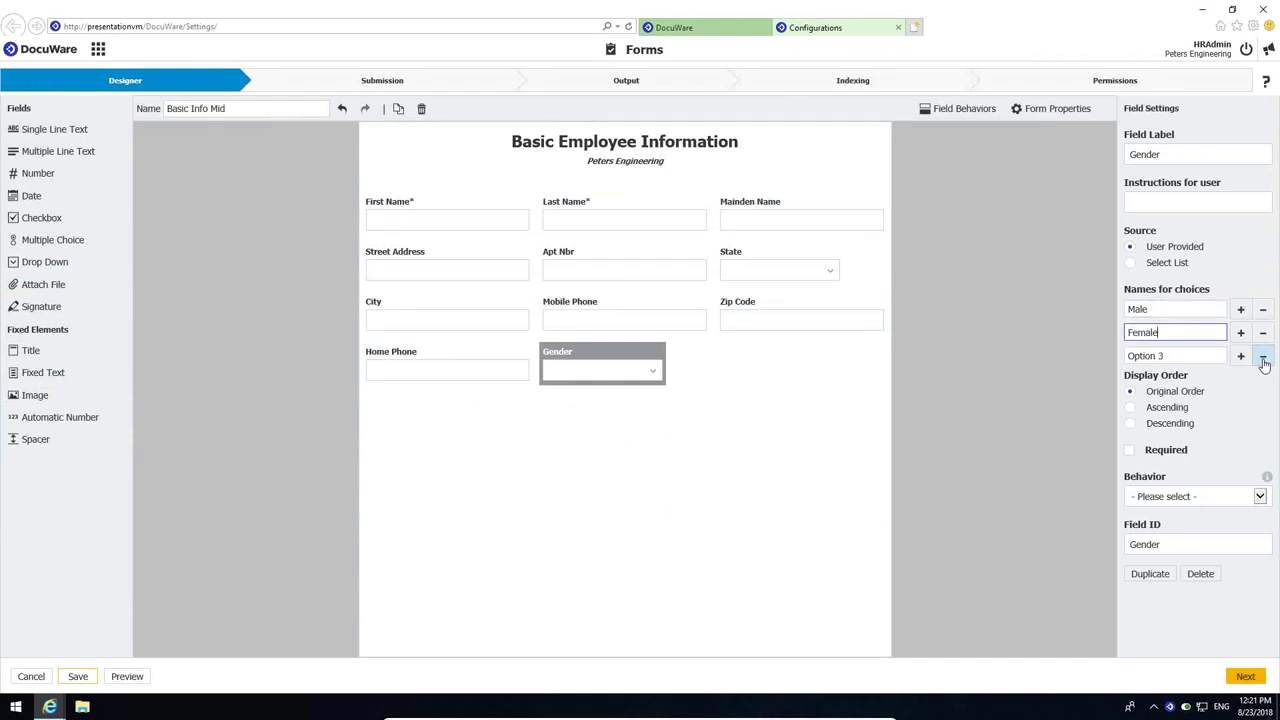
{"action": "left_click", "coordinate": [1262, 356]}
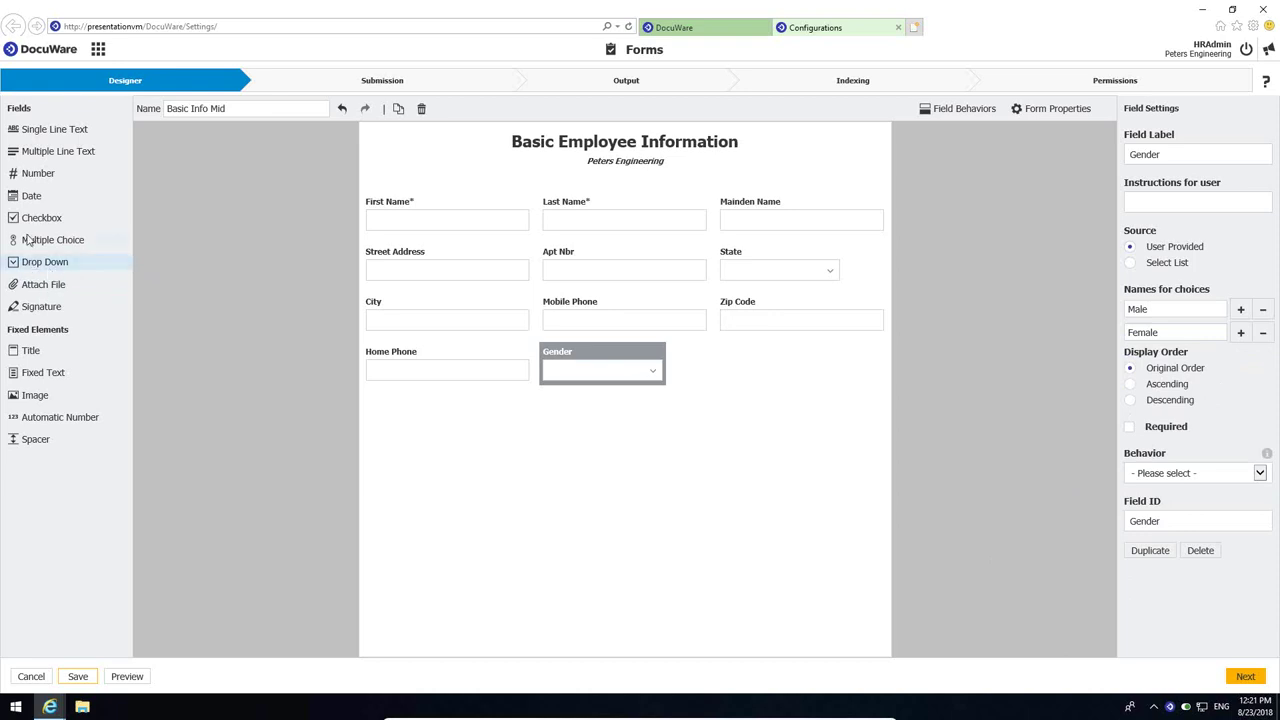
- Add a Marital Status checkbox field beside Gender with choices Married and Single
{"action": "left_click_drag", "start_coordinate": [35, 218], "coordinate": [771, 462]}
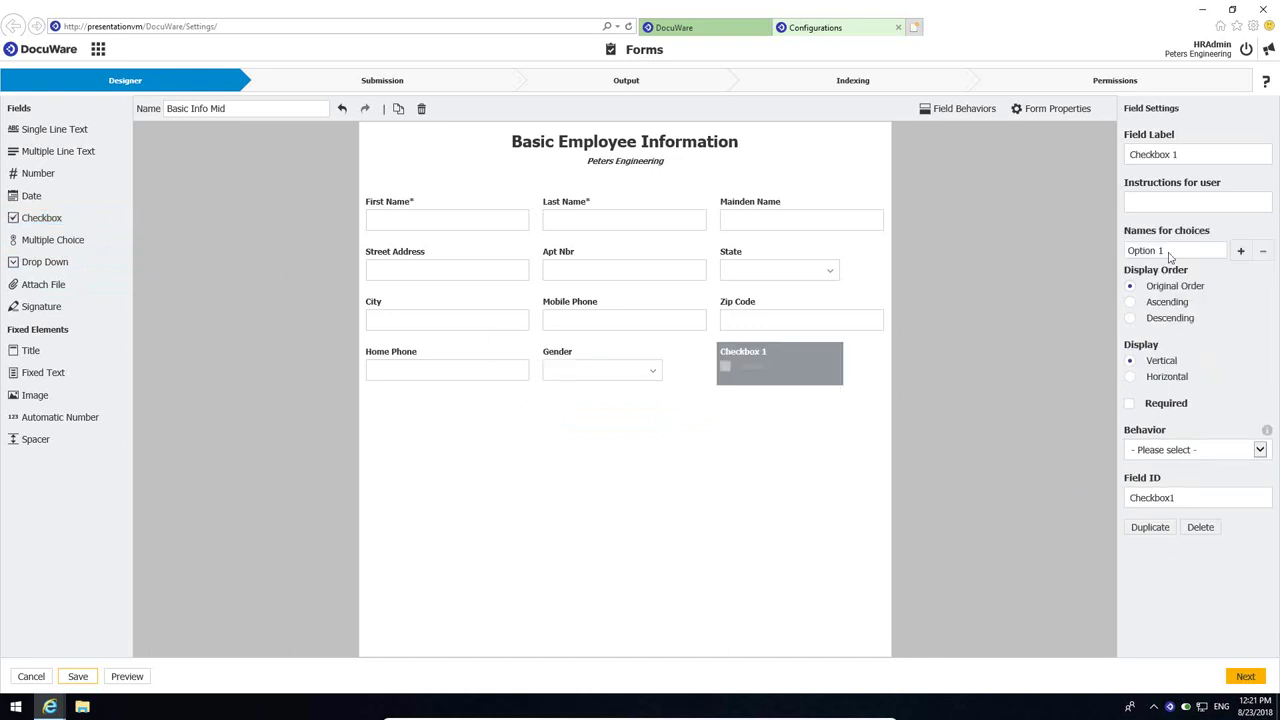
{"action": "left_click_drag", "start_coordinate": [1186, 158], "coordinate": [1128, 160]}
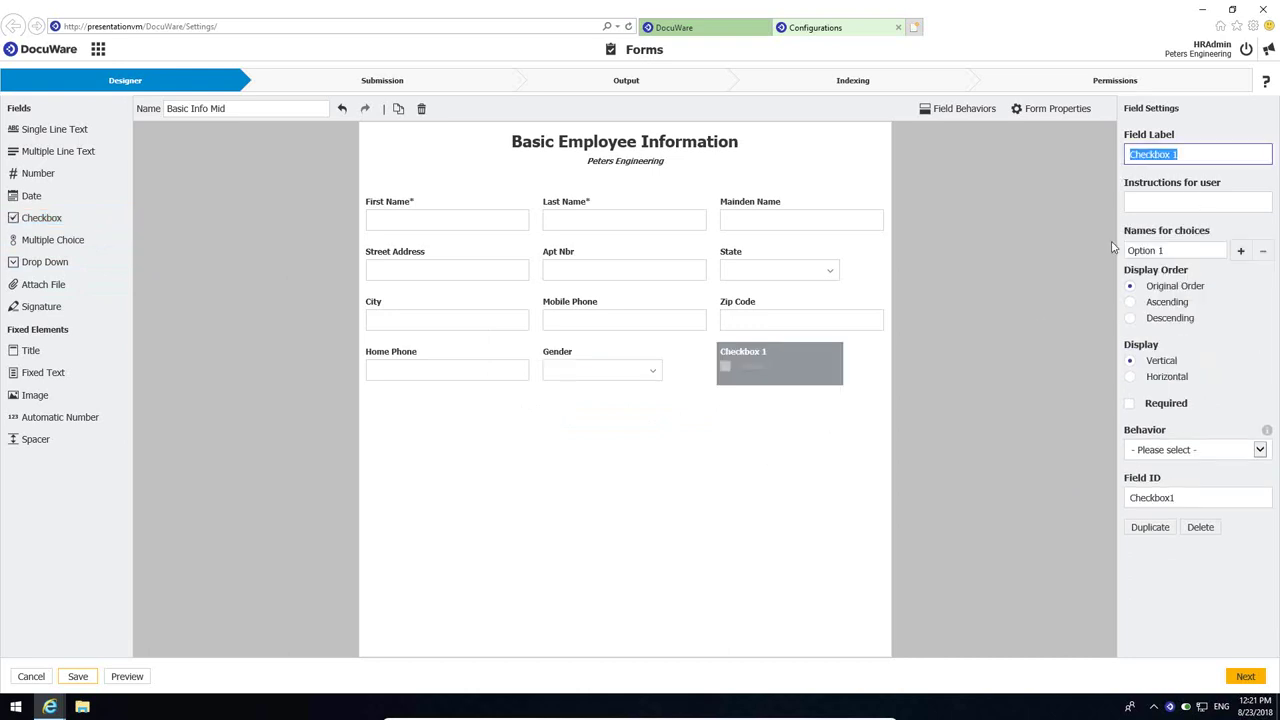
{"action": "type", "text": "Marital Status"}
{"action": "left_click_drag", "start_coordinate": [1163, 256], "coordinate": [1126, 253]}
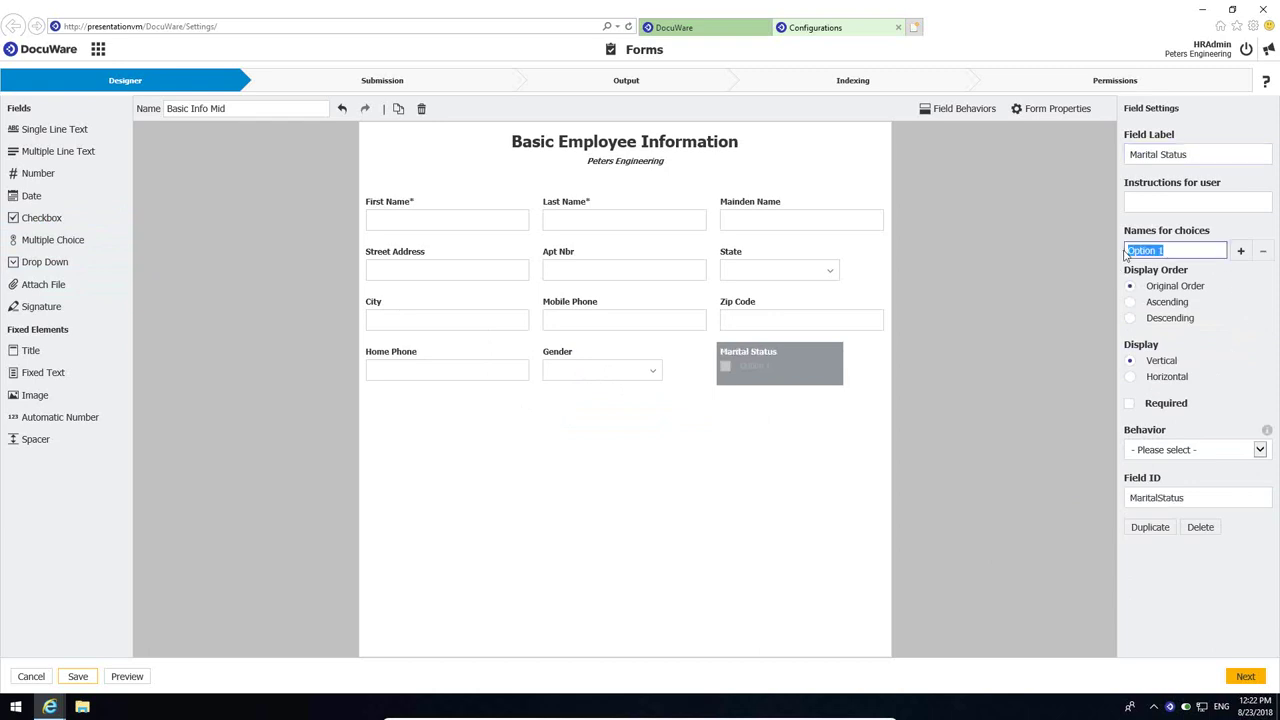
{"action": "type", "text": "Married"}
{"action": "left_click", "coordinate": [1240, 251]}
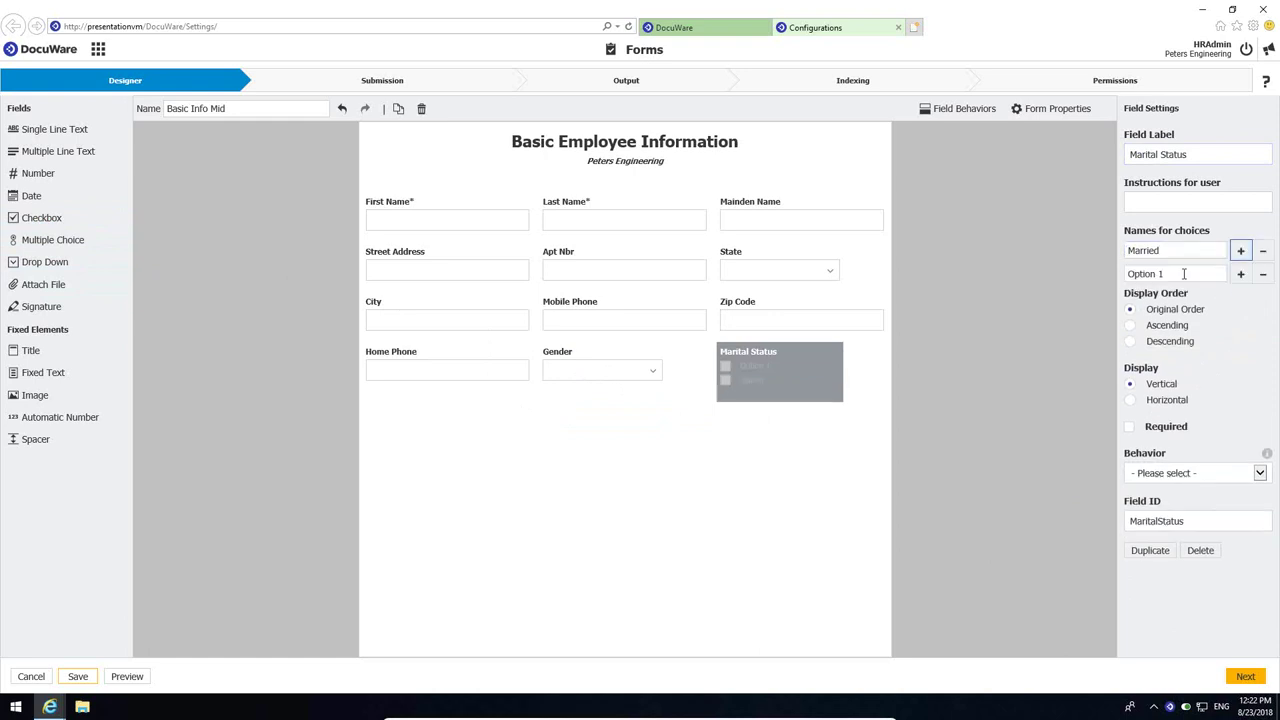
{"action": "type", "text": "Single"}
{"action": "left_click", "coordinate": [797, 507]}
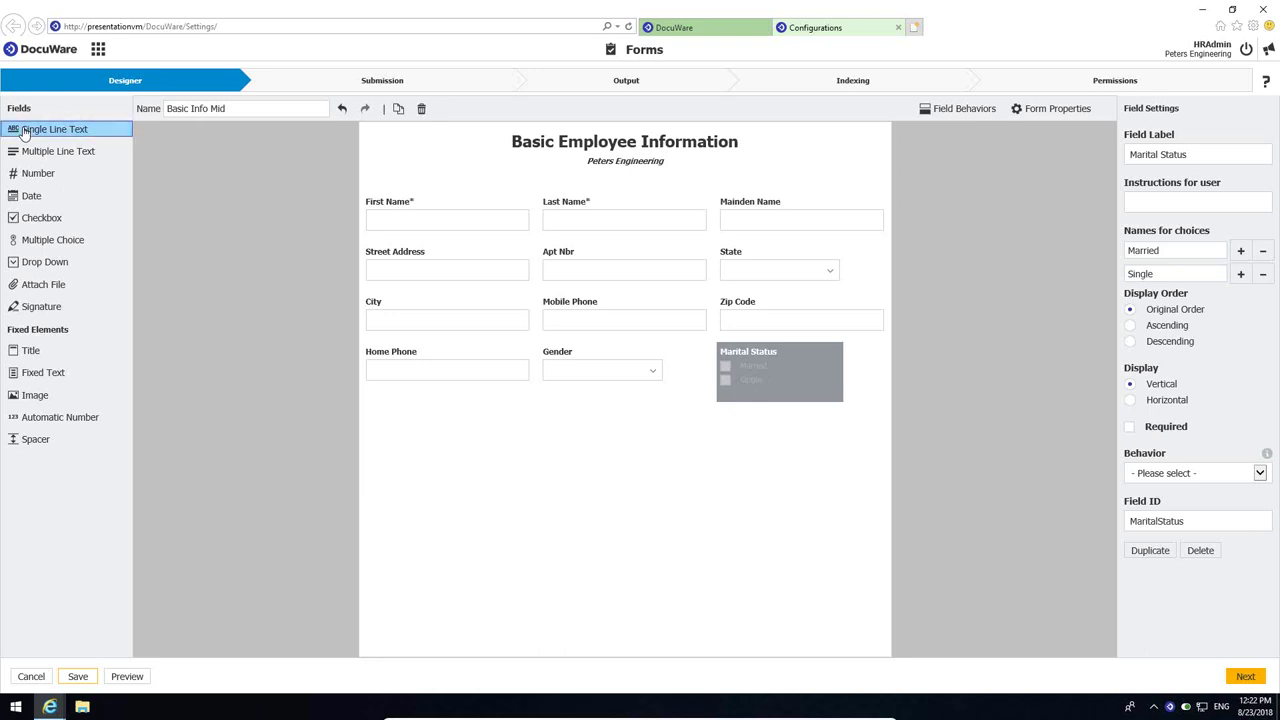
- Add a single-line text field below Home Phone, label it Email Address, and widen it
{"action": "left_click_drag", "start_coordinate": [24, 137], "coordinate": [557, 527]}
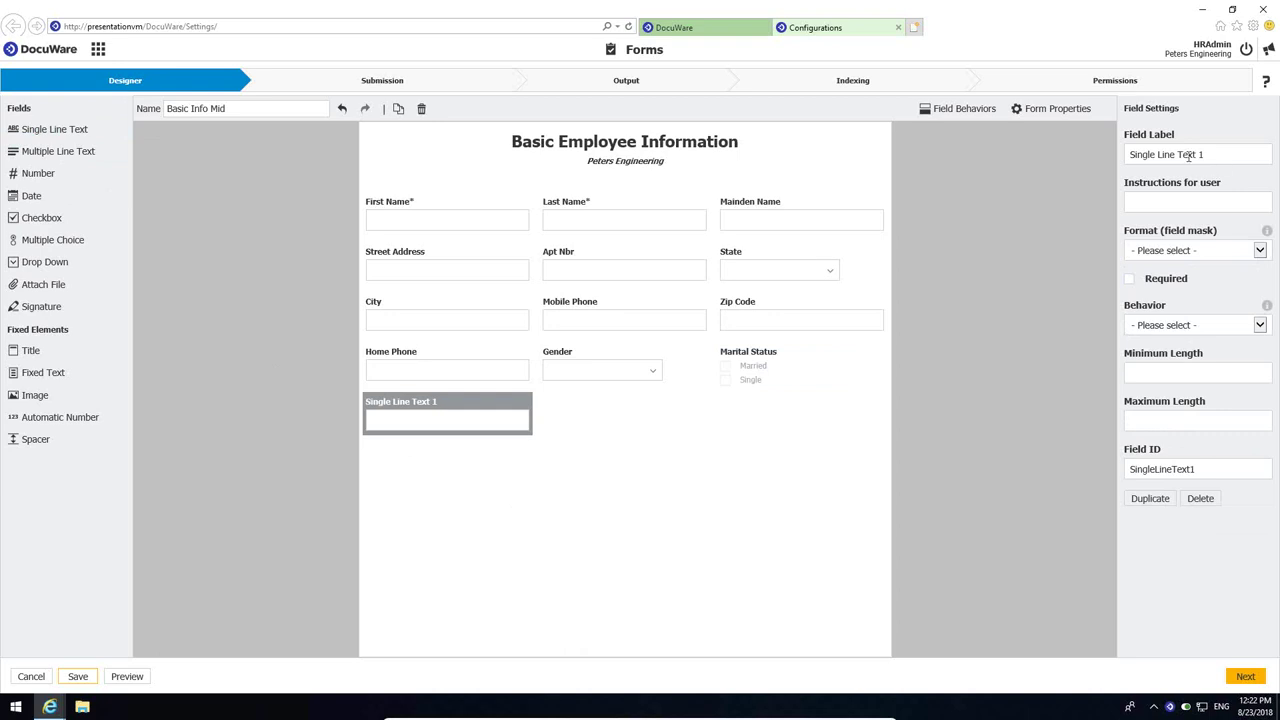
{"action": "left_click_drag", "start_coordinate": [1208, 155], "coordinate": [1116, 163]}
{"action": "type", "text": "Email Address"}
{"action": "left_click", "coordinate": [786, 521]}
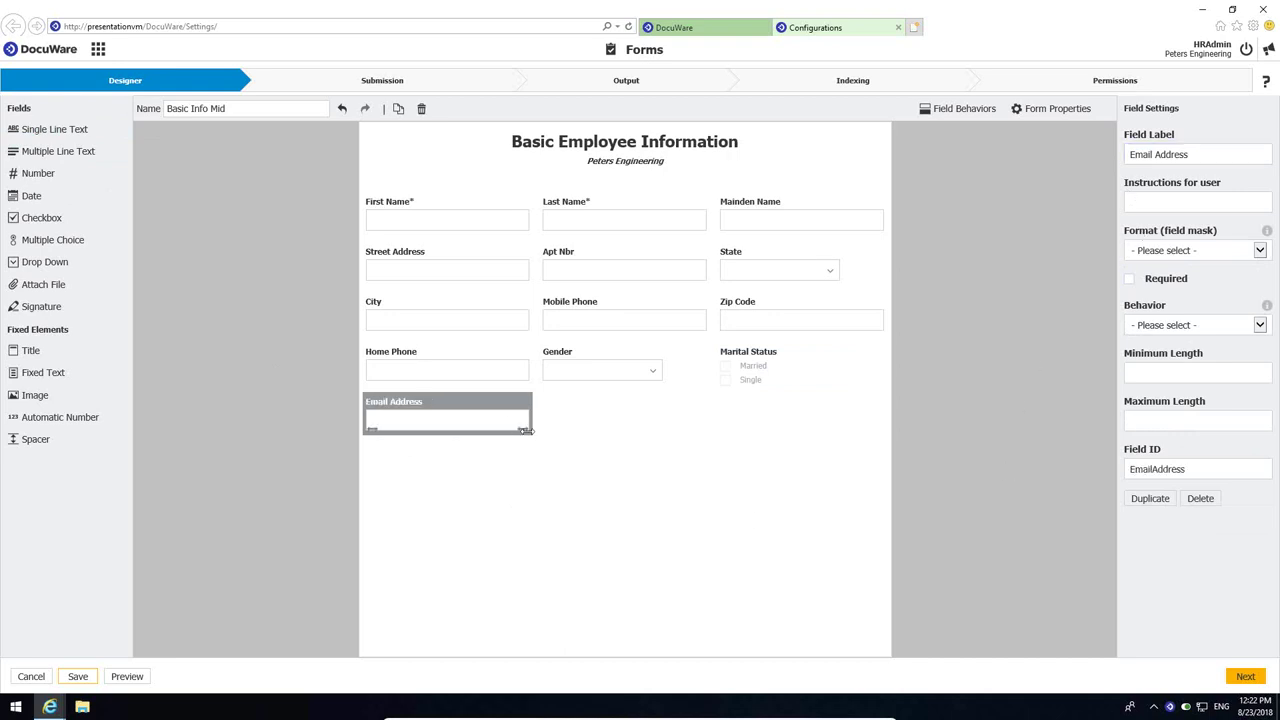
{"action": "left_click_drag", "start_coordinate": [525, 430], "coordinate": [646, 445]}
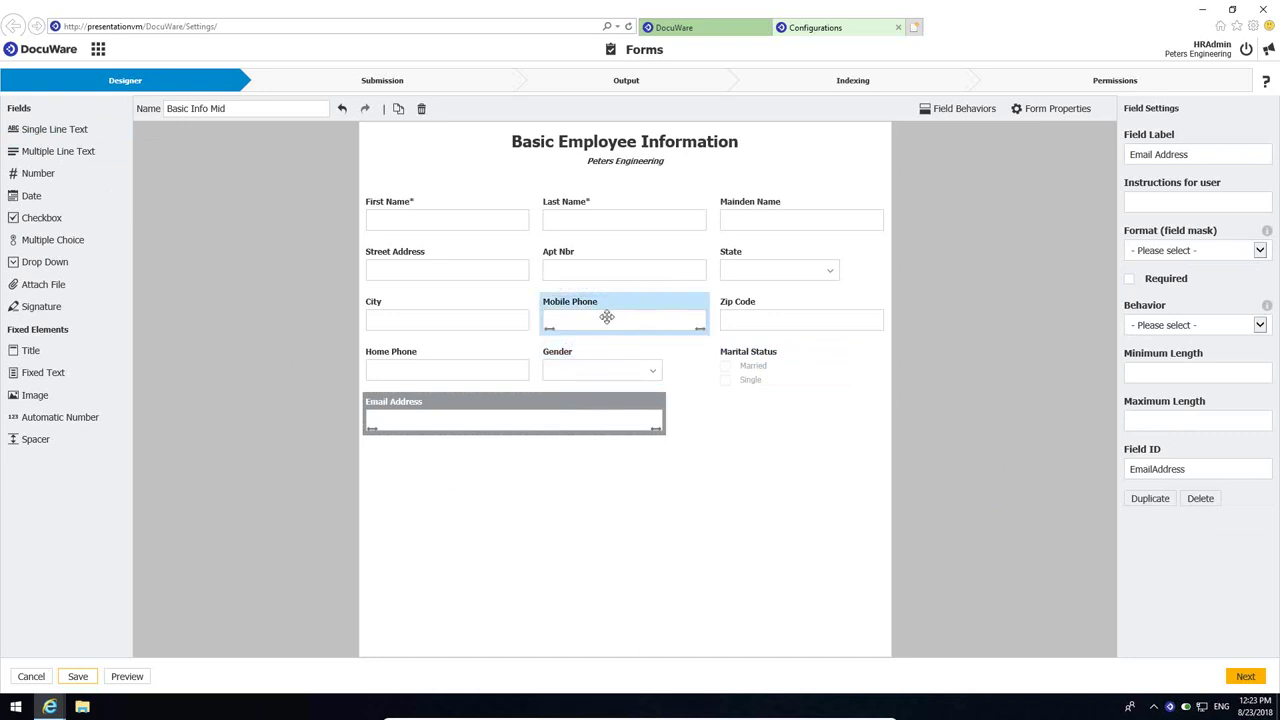
- Reposition the Mobile Phone field so it sits directly under Home Phone
{"action": "left_click_drag", "start_coordinate": [605, 315], "coordinate": [531, 485]}
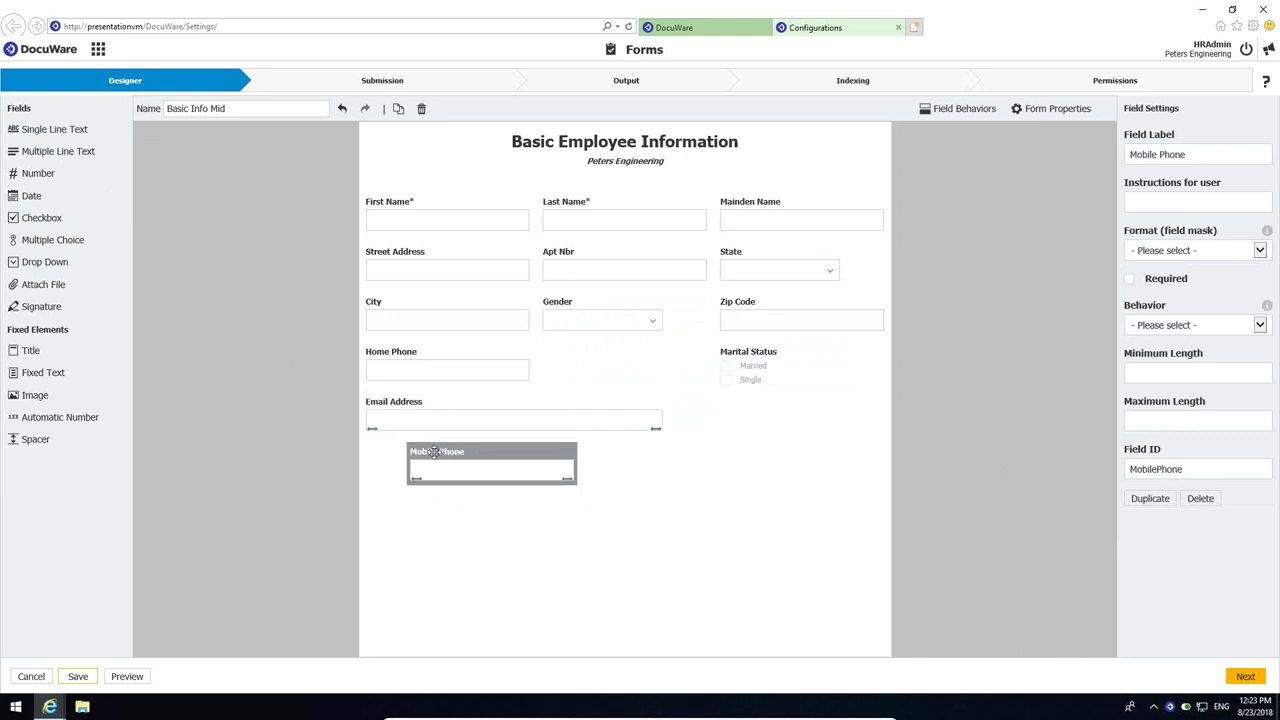
{"action": "left_click", "coordinate": [787, 302]}
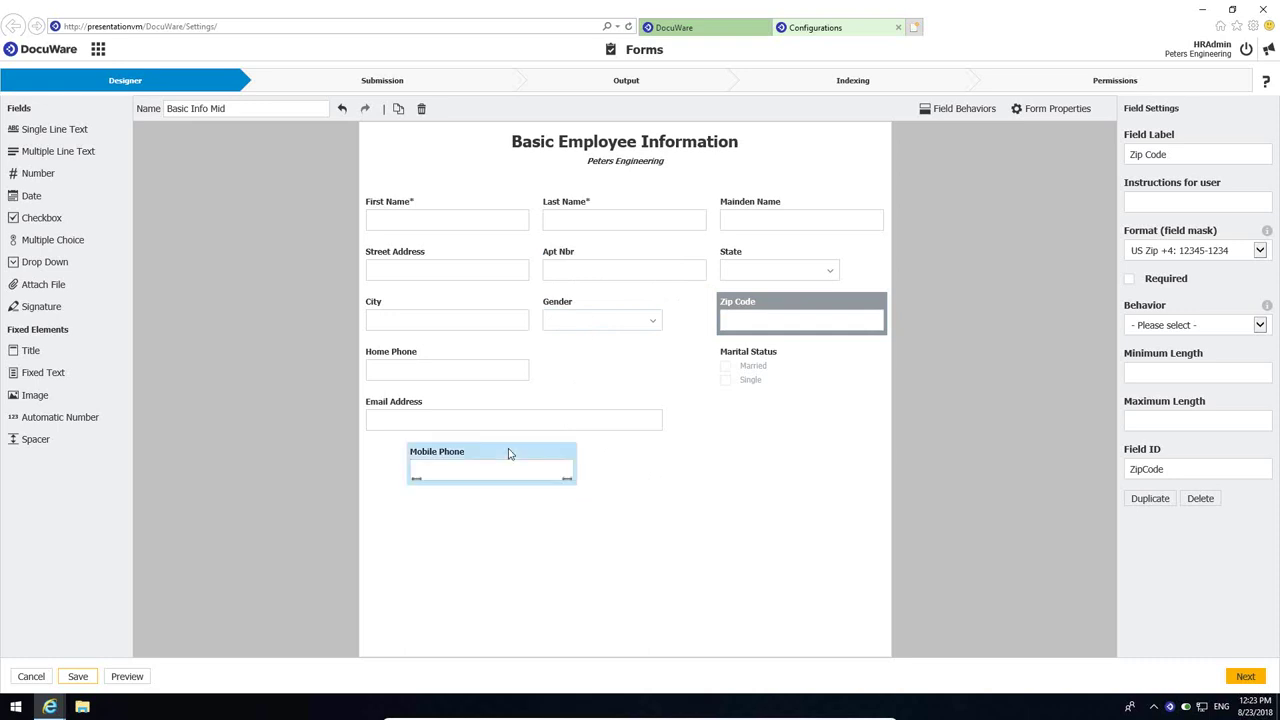
{"action": "left_click_drag", "start_coordinate": [508, 450], "coordinate": [471, 519]}
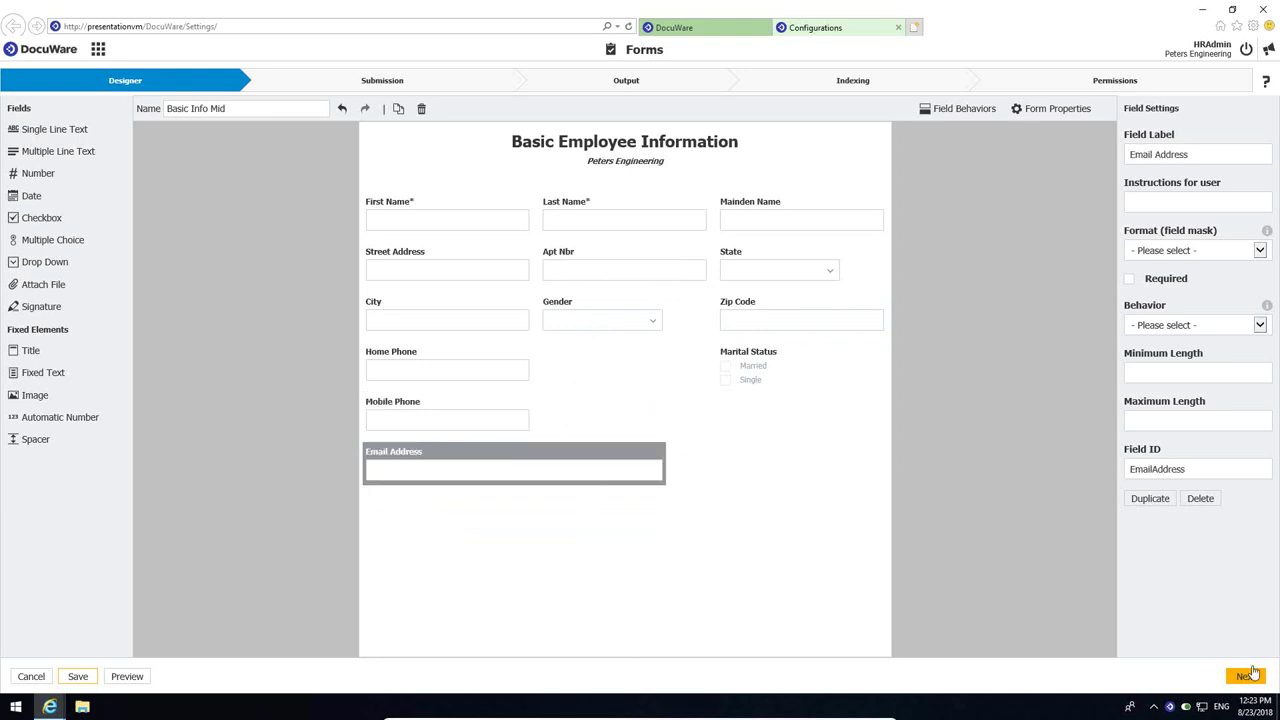
{"action": "left_click", "coordinate": [127, 678]}
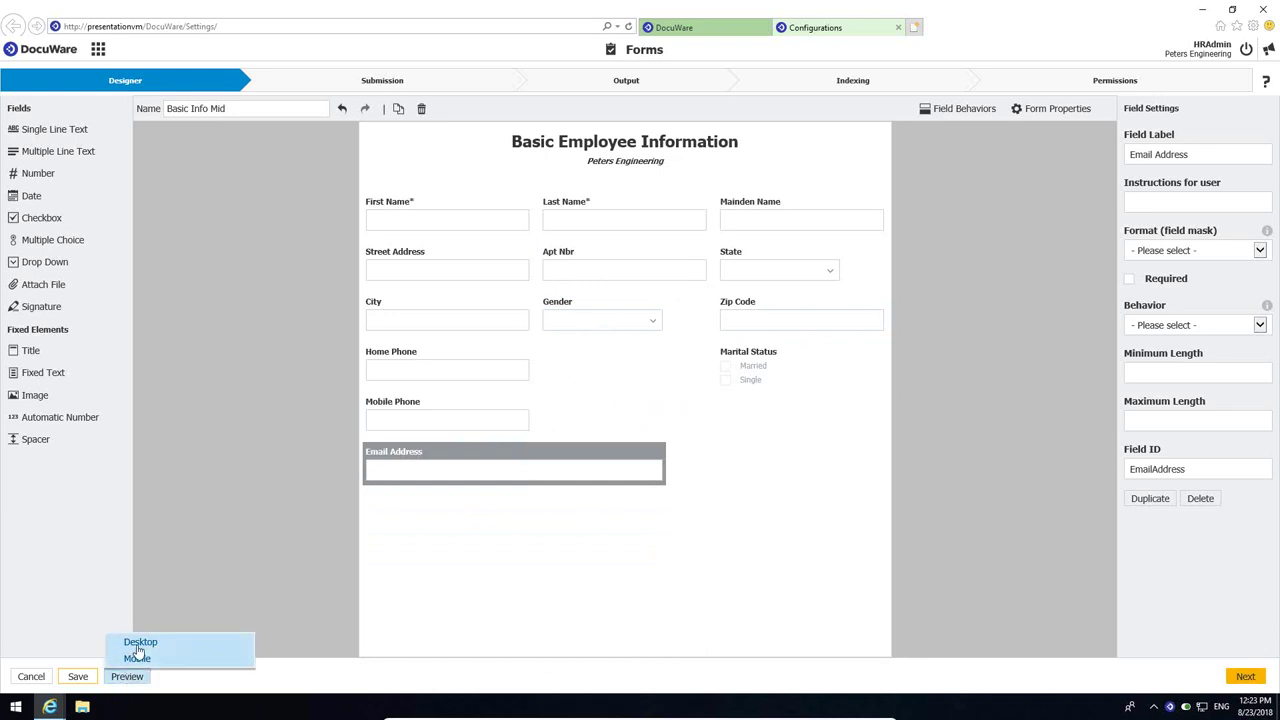
{"action": "left_click", "coordinate": [142, 648]}
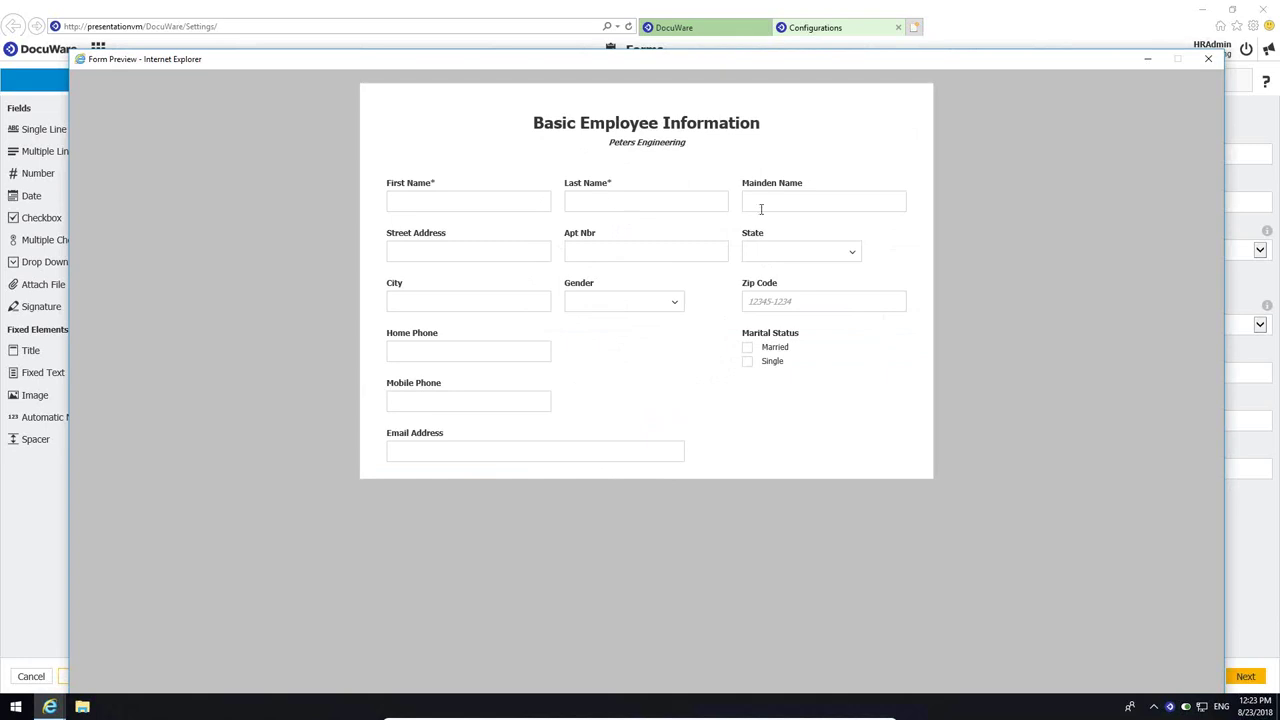
{"action": "left_click", "coordinate": [1208, 62]}
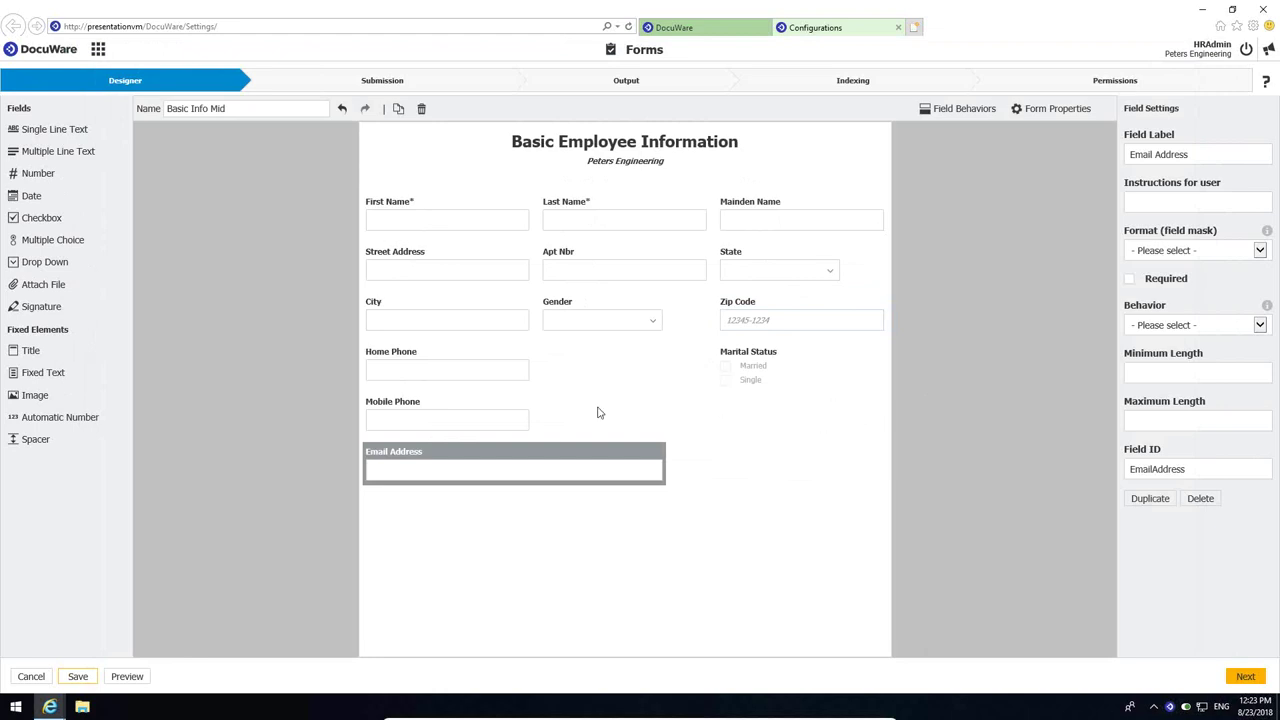
- Move Email Address above Home Phone and start a new field behavior for Maiden Name
{"action": "left_click_drag", "start_coordinate": [467, 426], "coordinate": [463, 346]}
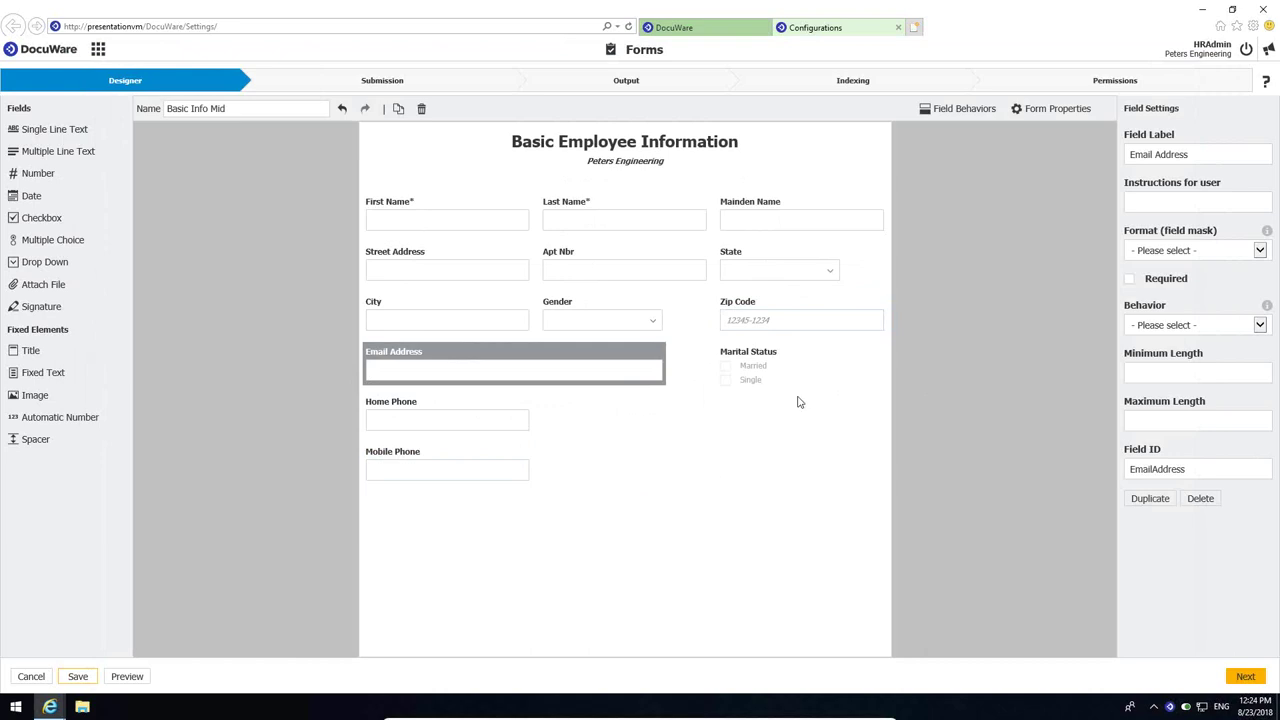
{"action": "left_click", "coordinate": [783, 226]}
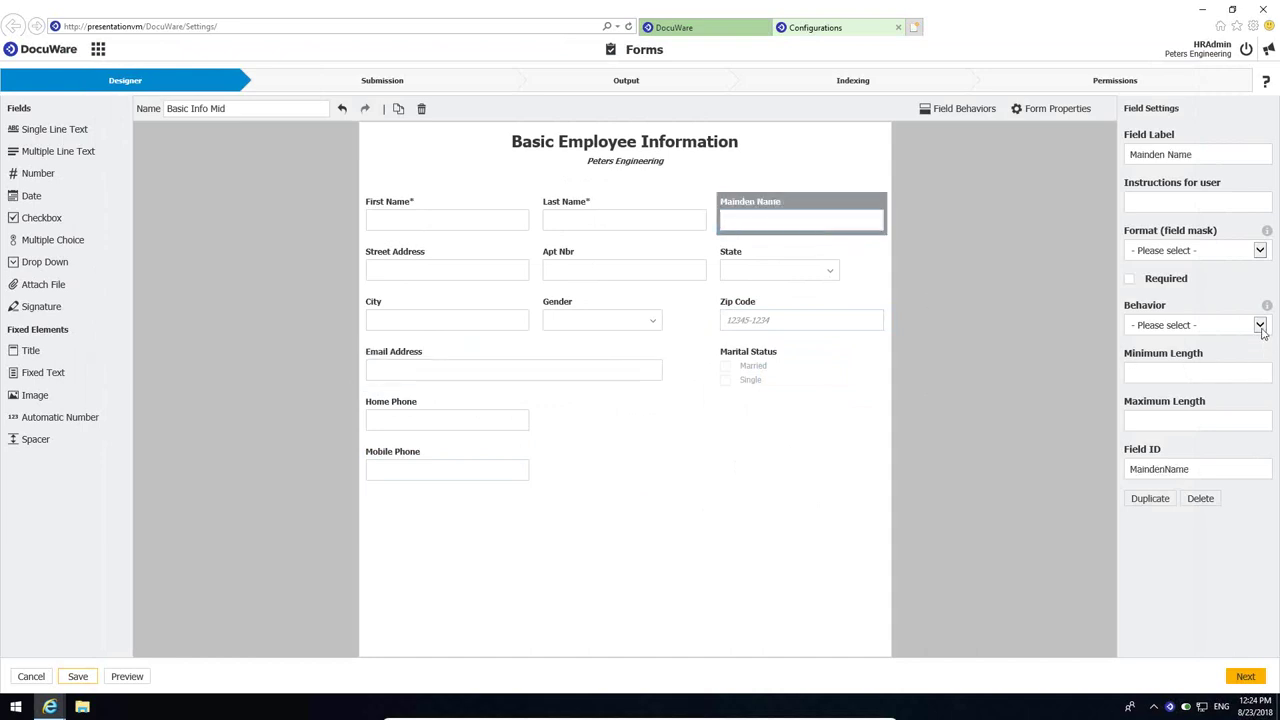
{"action": "left_click", "coordinate": [1262, 329]}
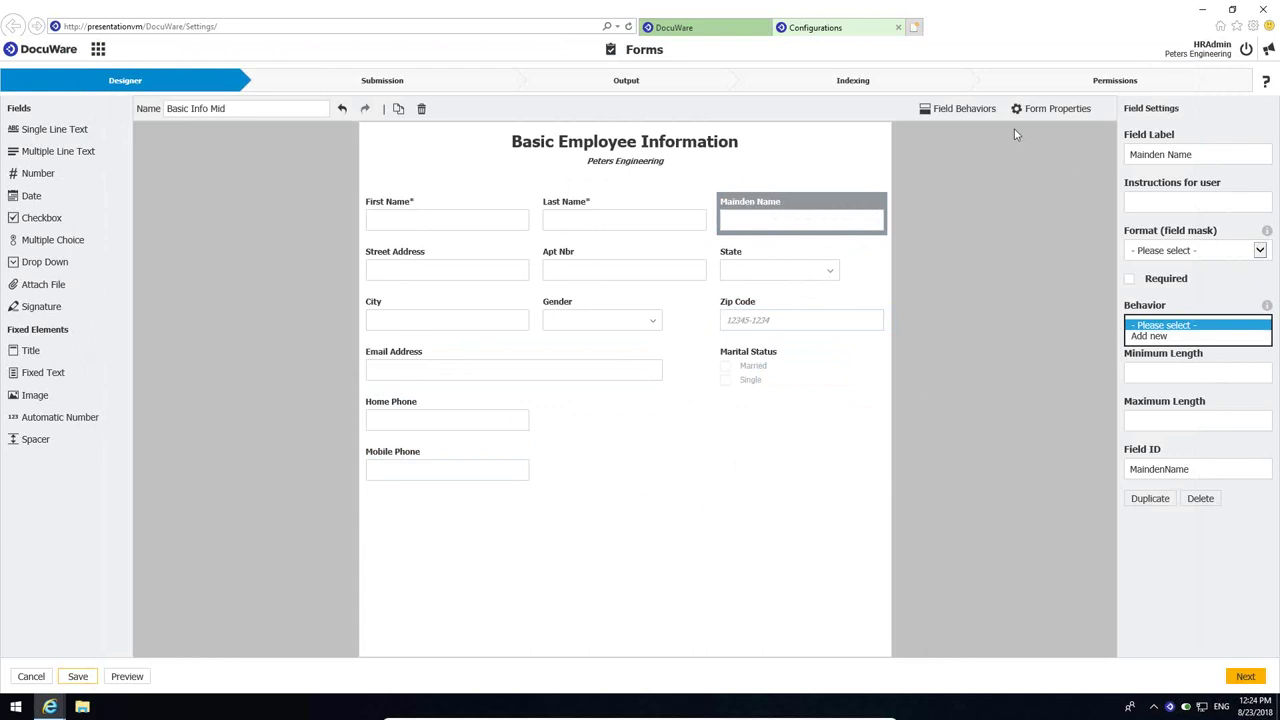
{"action": "left_click", "coordinate": [973, 112]}
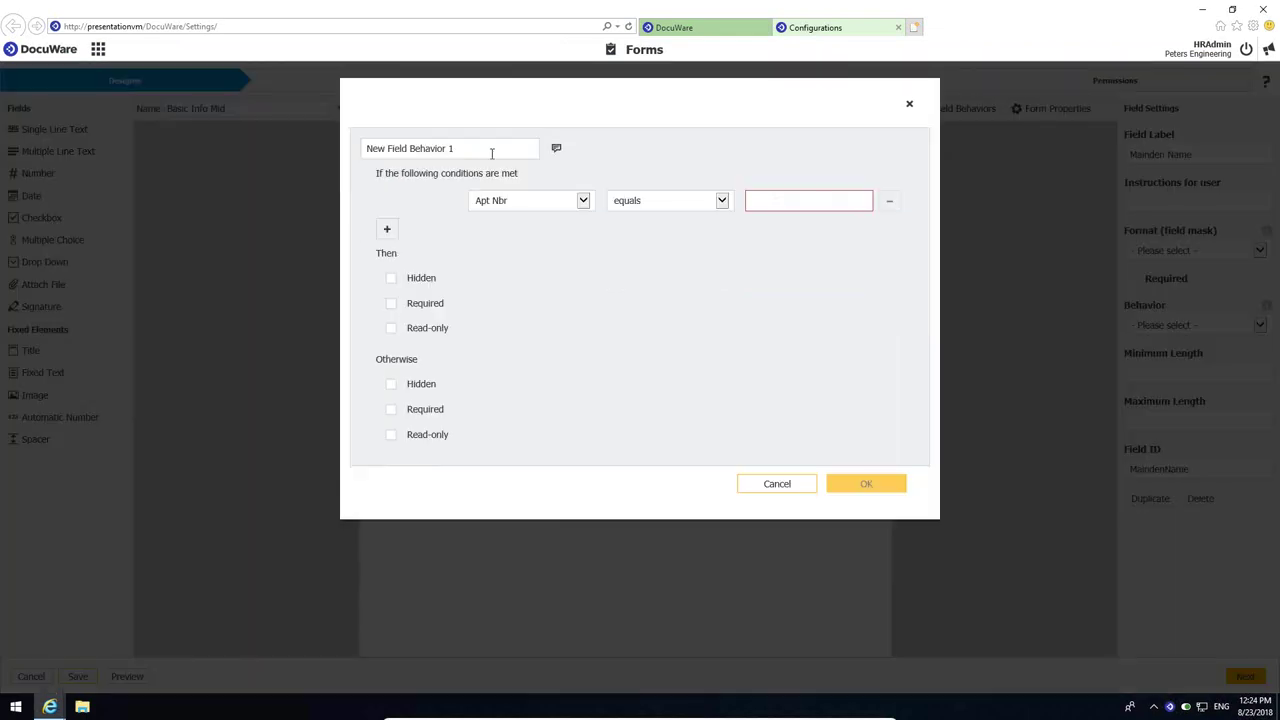
- Name the behavior 'Maiden Name' with conditions Gender equals Female and Marital Status equals Married
{"action": "left_click_drag", "start_coordinate": [486, 149], "coordinate": [292, 152]}
{"action": "type", "text": "Ma"}
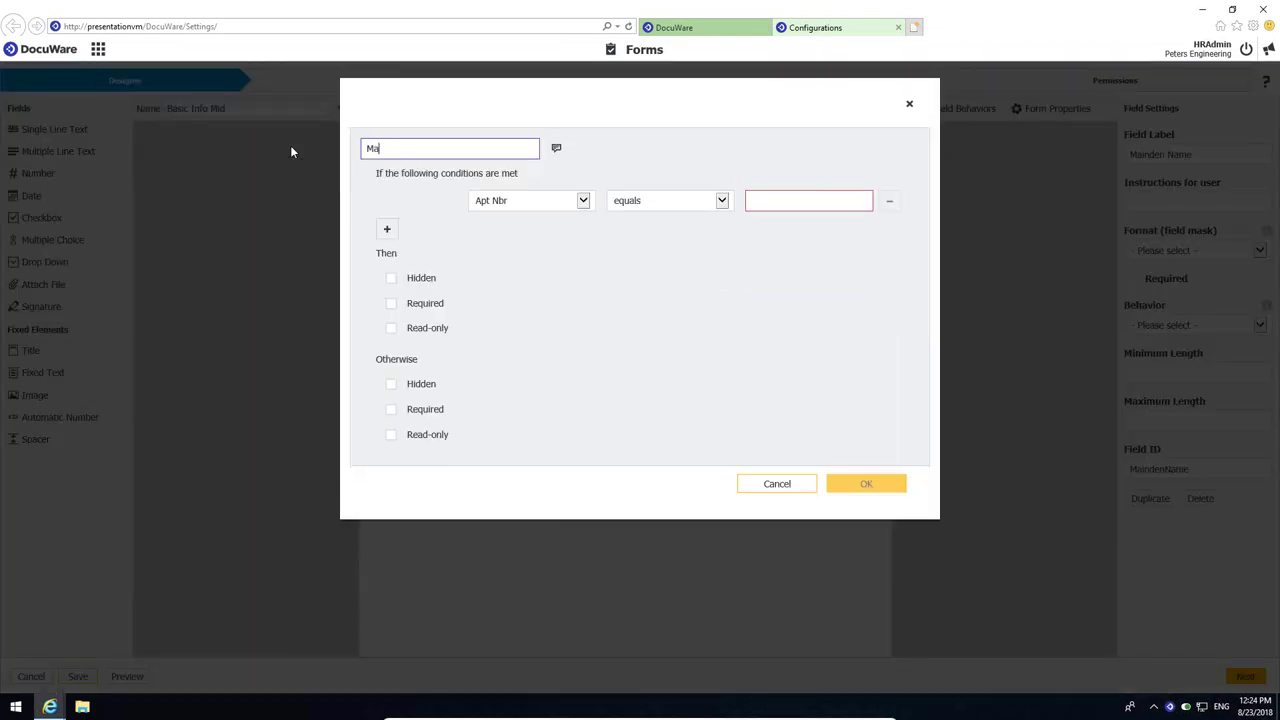
{"action": "type", "text": "iden Name"}
{"action": "left_click", "coordinate": [546, 202]}
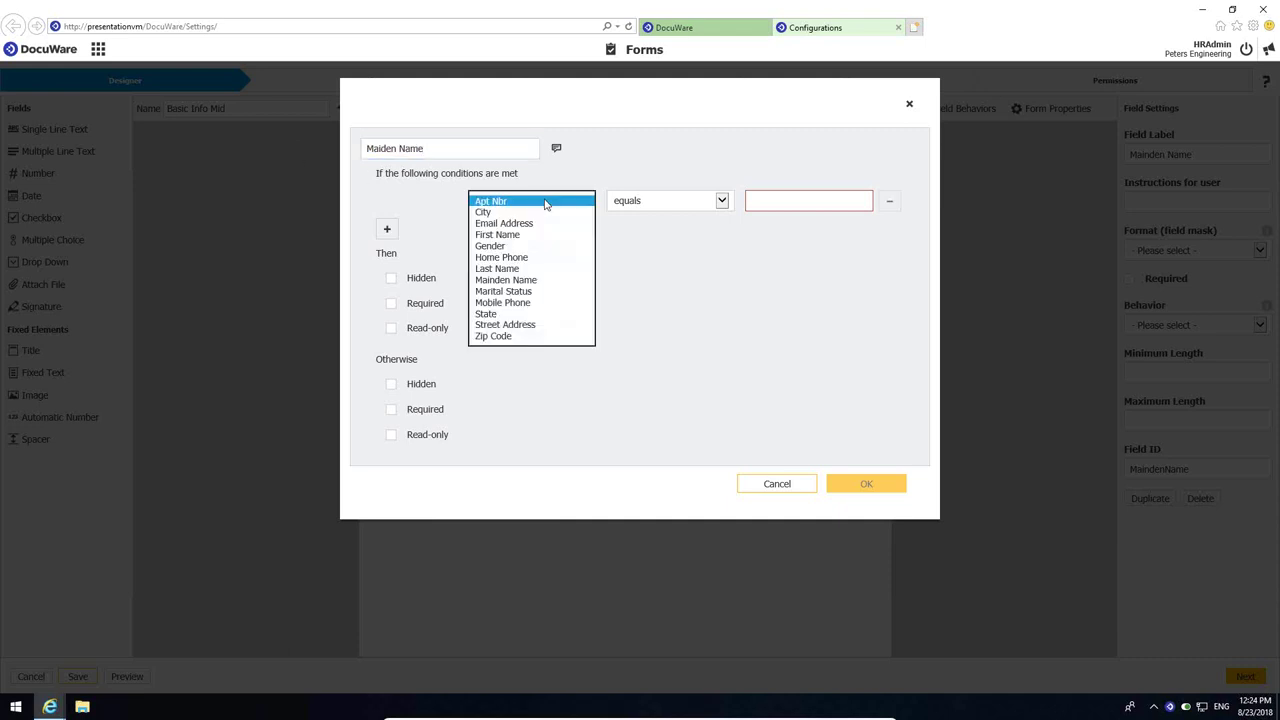
{"action": "left_click", "coordinate": [540, 246]}
{"action": "left_click", "coordinate": [851, 207]}
{"action": "left_click", "coordinate": [820, 216]}
{"action": "left_click", "coordinate": [395, 235]}
{"action": "left_click", "coordinate": [538, 231]}
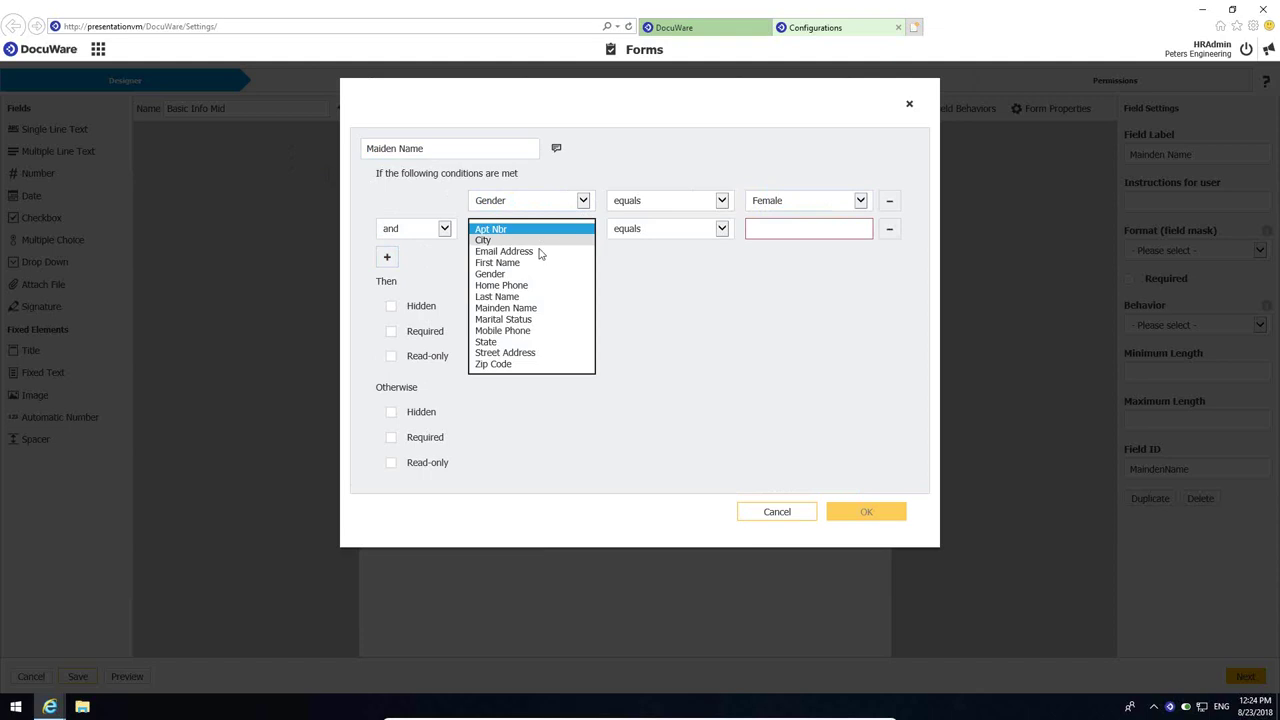
{"action": "left_click", "coordinate": [525, 319]}
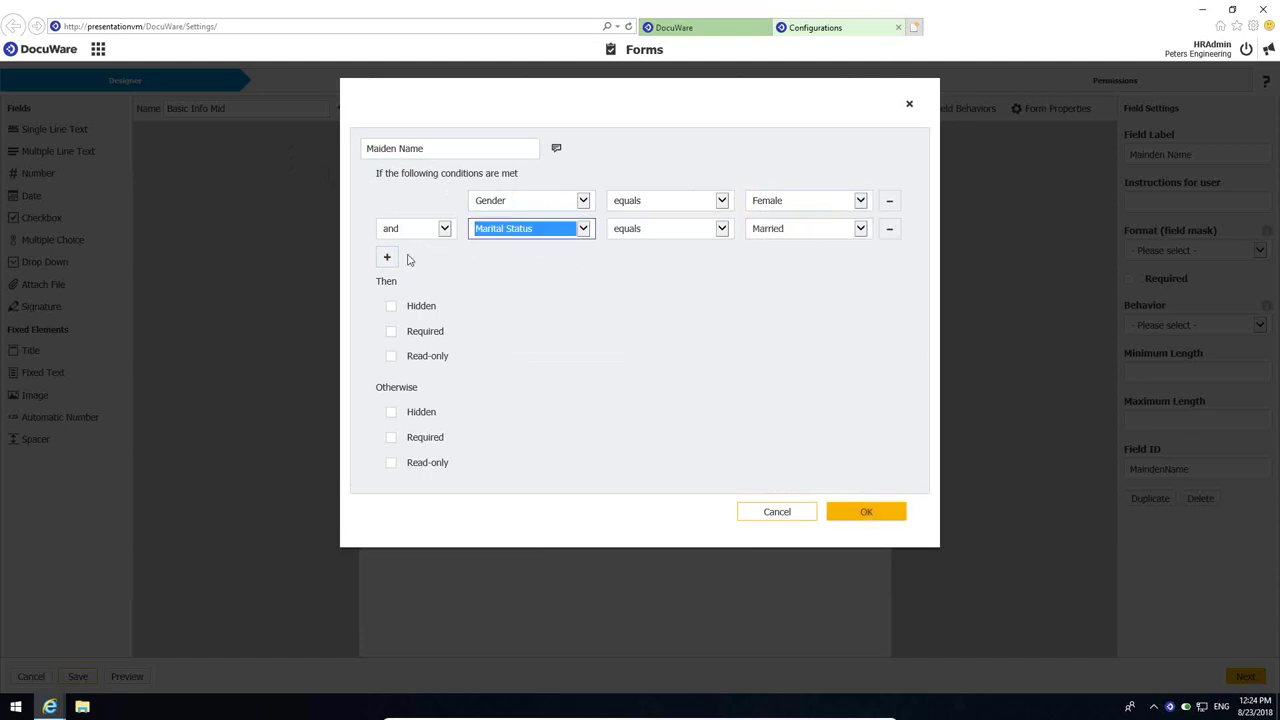
- Make it Required when matched and Hidden otherwise, save it, and assign it to Maiden Name
{"action": "left_click", "coordinate": [390, 331]}
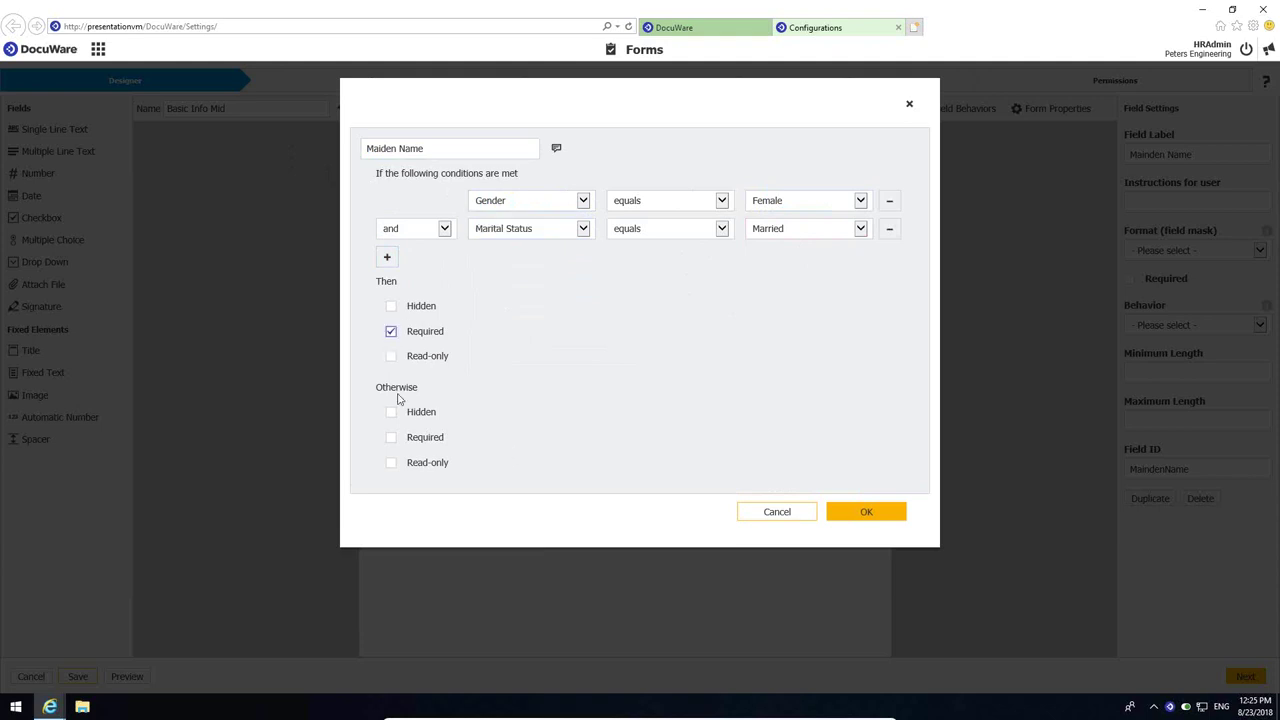
{"action": "left_click", "coordinate": [391, 412]}
{"action": "left_click", "coordinate": [859, 513]}
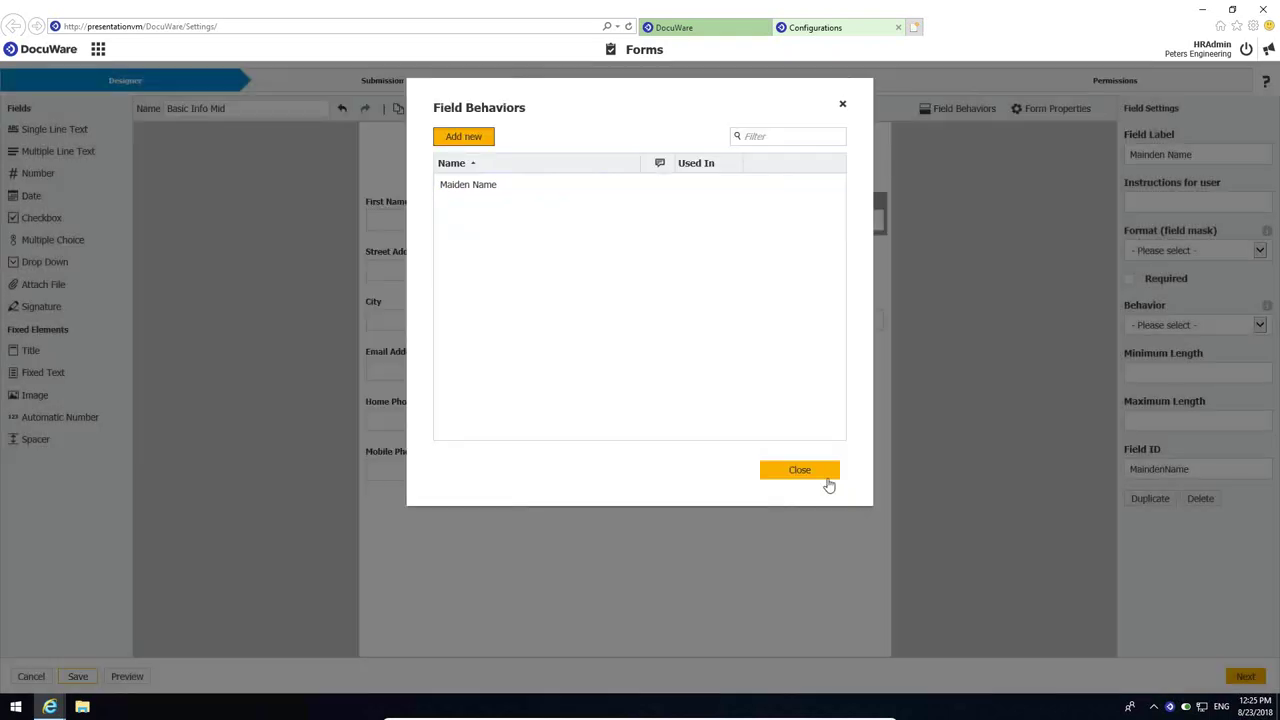
{"action": "left_click", "coordinate": [800, 470]}
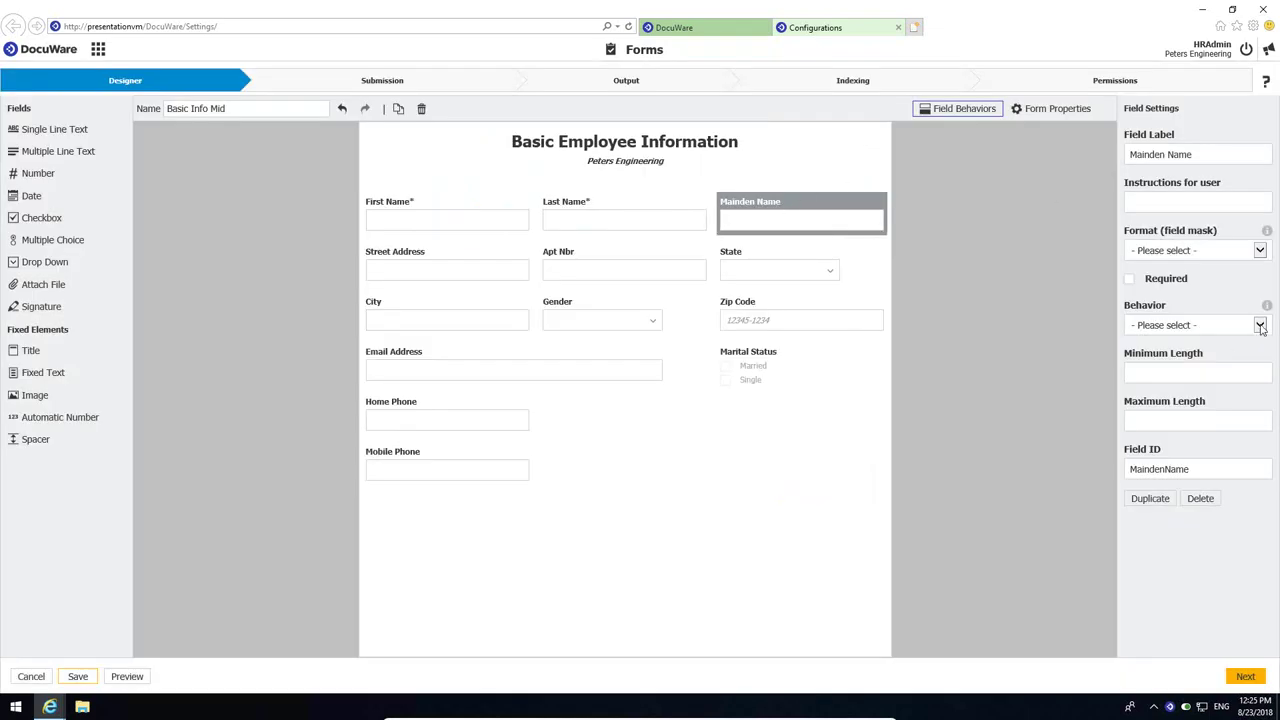
{"action": "left_click", "coordinate": [1260, 326]}
{"action": "left_click", "coordinate": [1160, 336]}
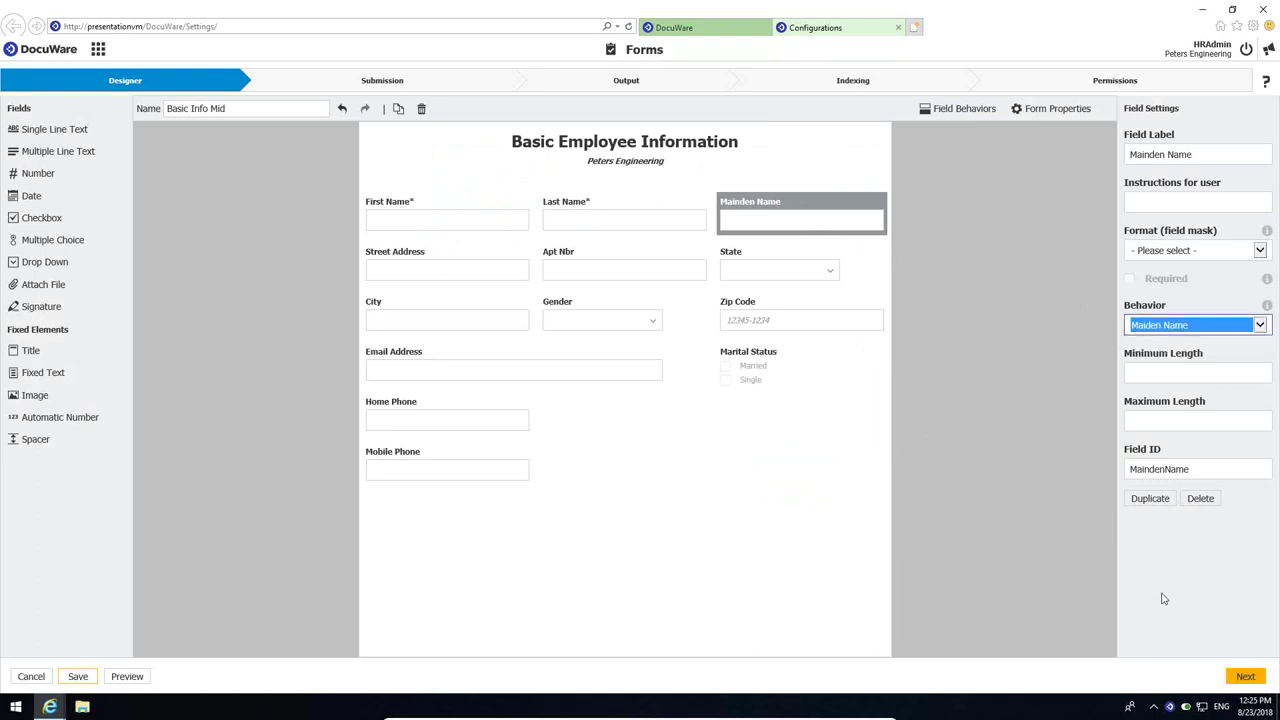
{"action": "left_click", "coordinate": [1250, 677]}
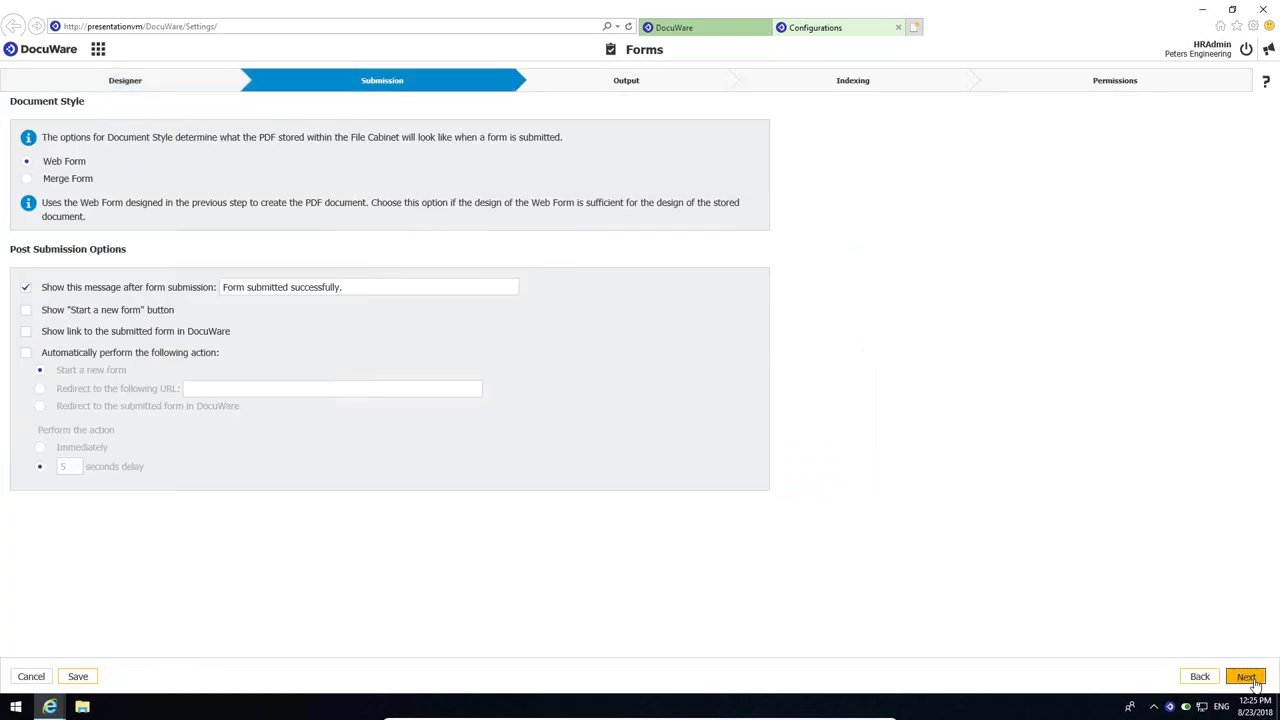
- Step through Submission, Output and Indexing, then finish on Permissions to save Basic Info Mid
{"action": "left_click", "coordinate": [1246, 677]}
{"action": "left_click", "coordinate": [1253, 680]}
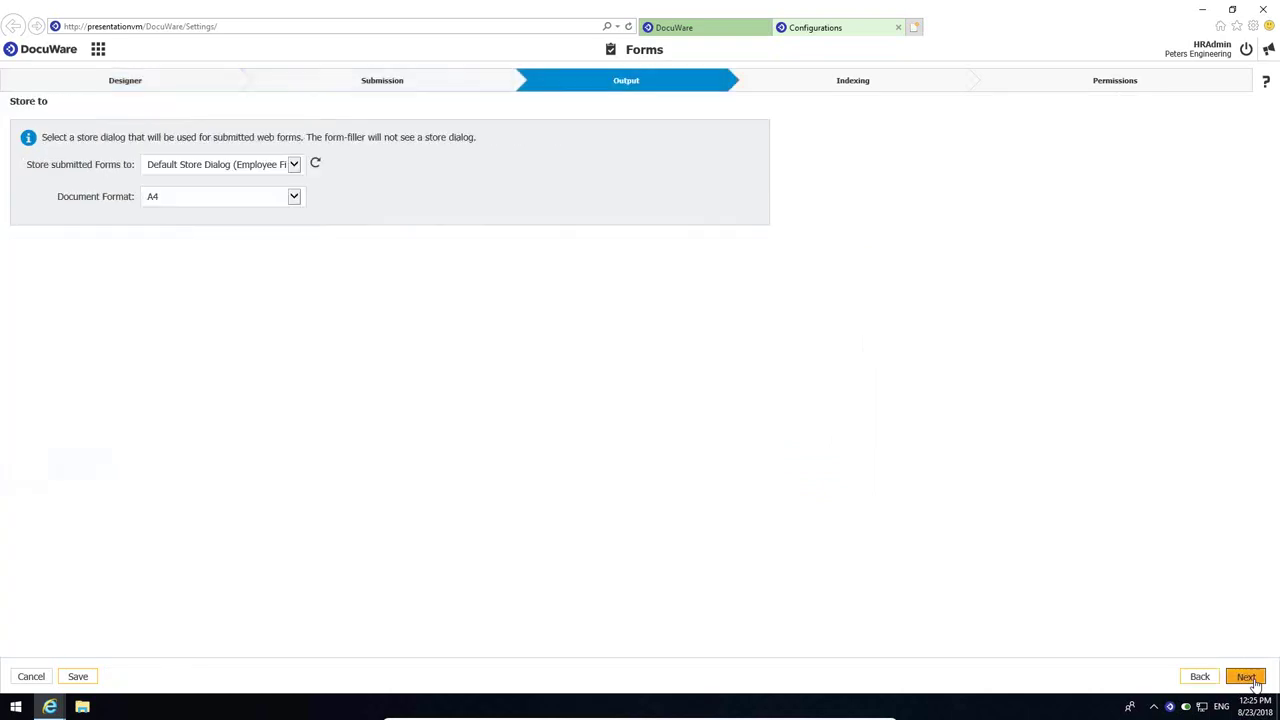
{"action": "left_click", "coordinate": [1255, 683]}
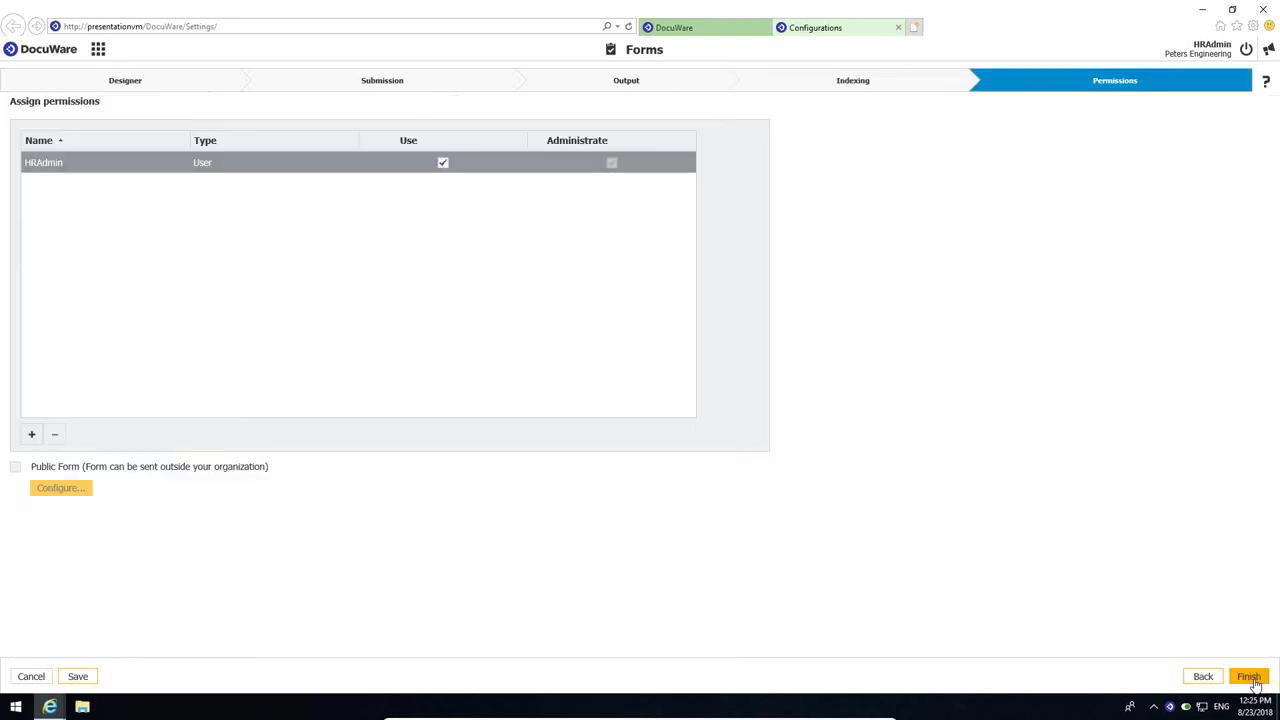
{"action": "left_click", "coordinate": [1250, 677]}
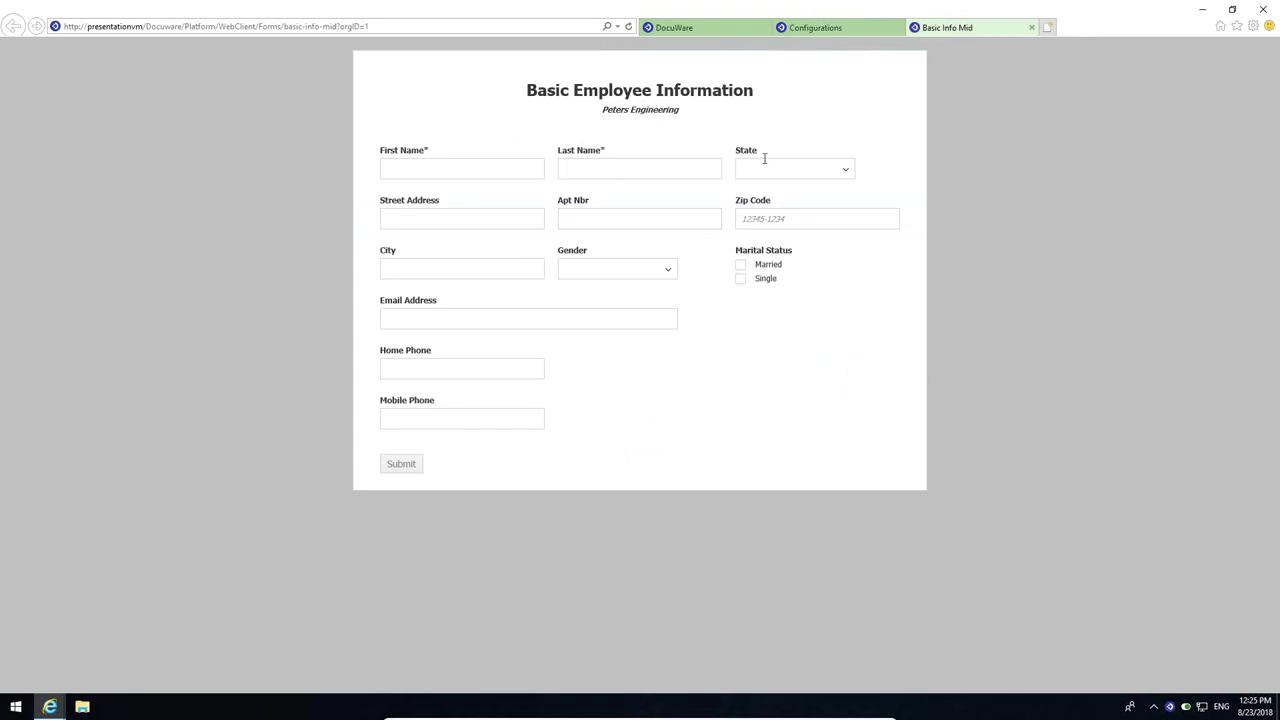
- Enter the employee's first and last name, street, apartment, zip code and city
{"action": "left_click", "coordinate": [467, 169]}
{"action": "key", "text": "Tab"}
{"action": "type", "text": "Jones"}
{"action": "key", "text": "Tab"}
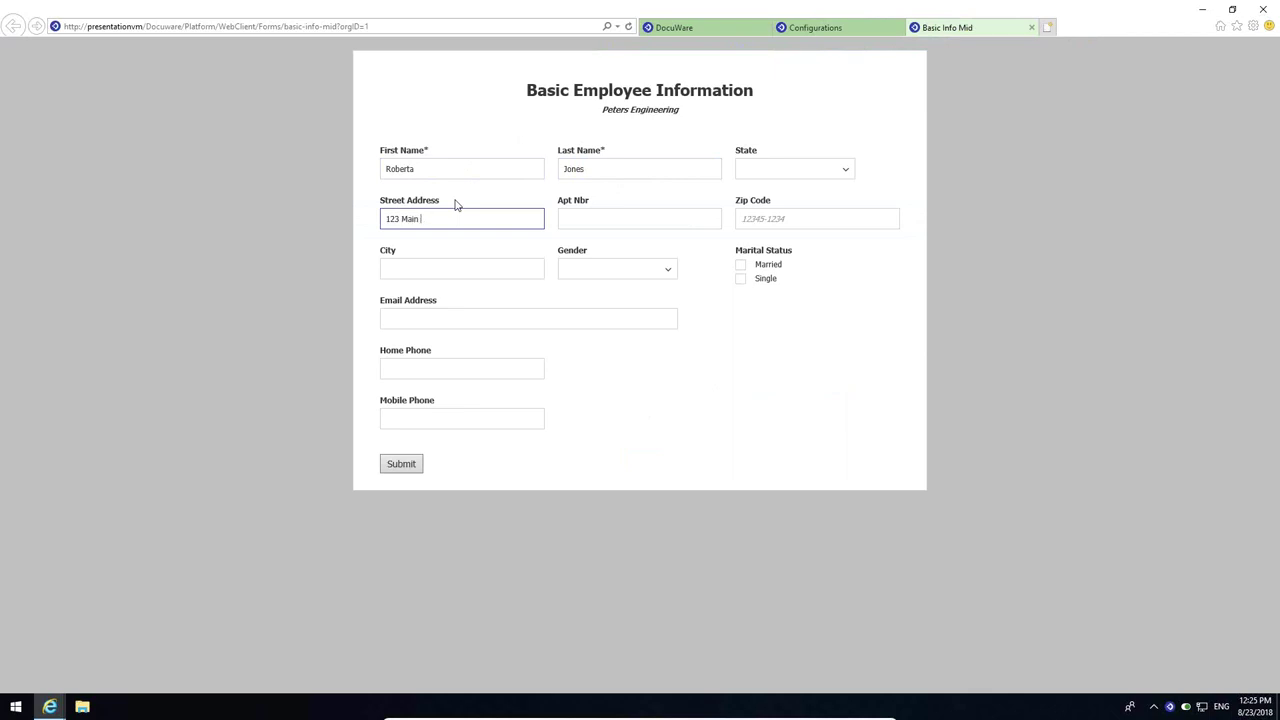
{"action": "left_click", "coordinate": [578, 216]}
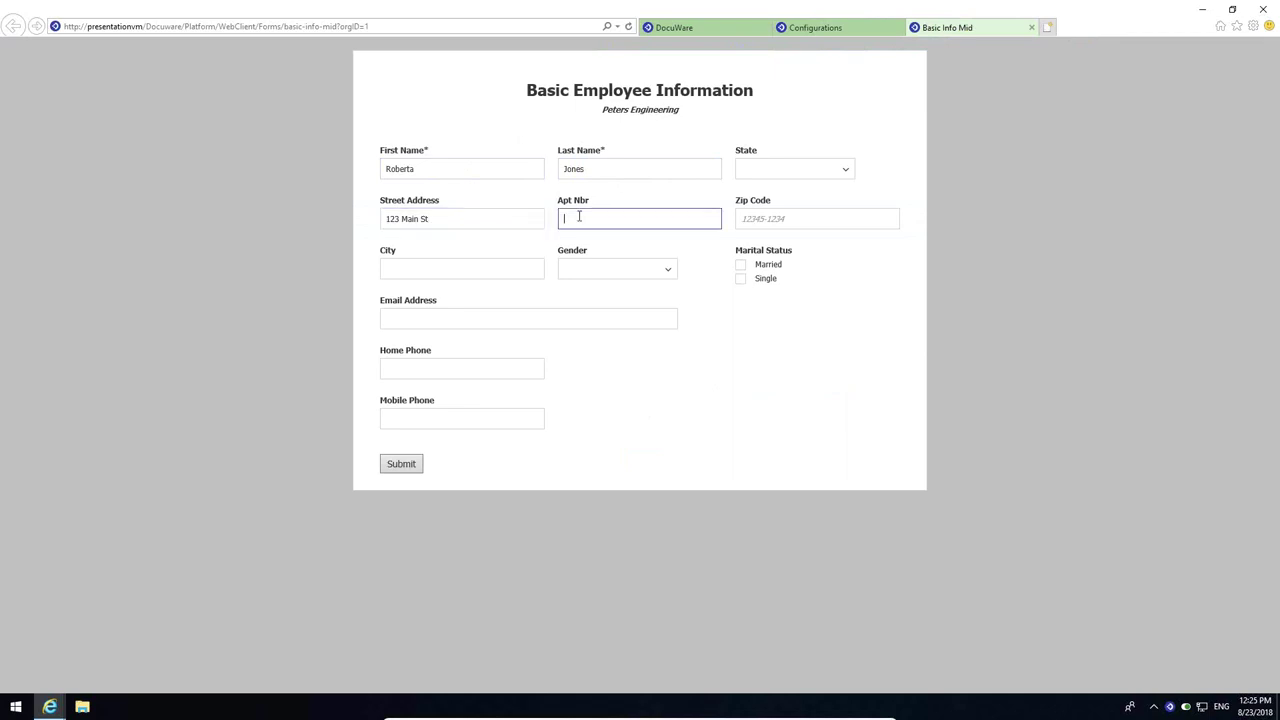
{"action": "left_click", "coordinate": [791, 220]}
{"action": "type", "text": "12345"}
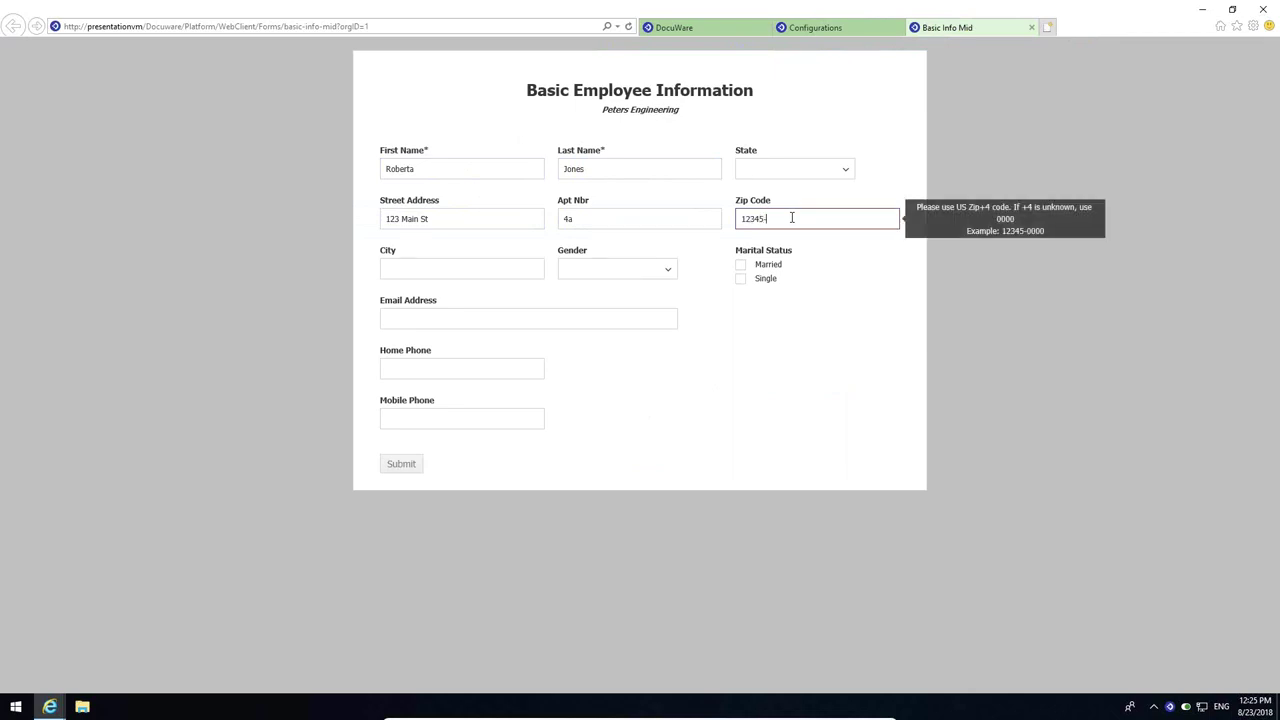
{"action": "type", "text": "-0000"}
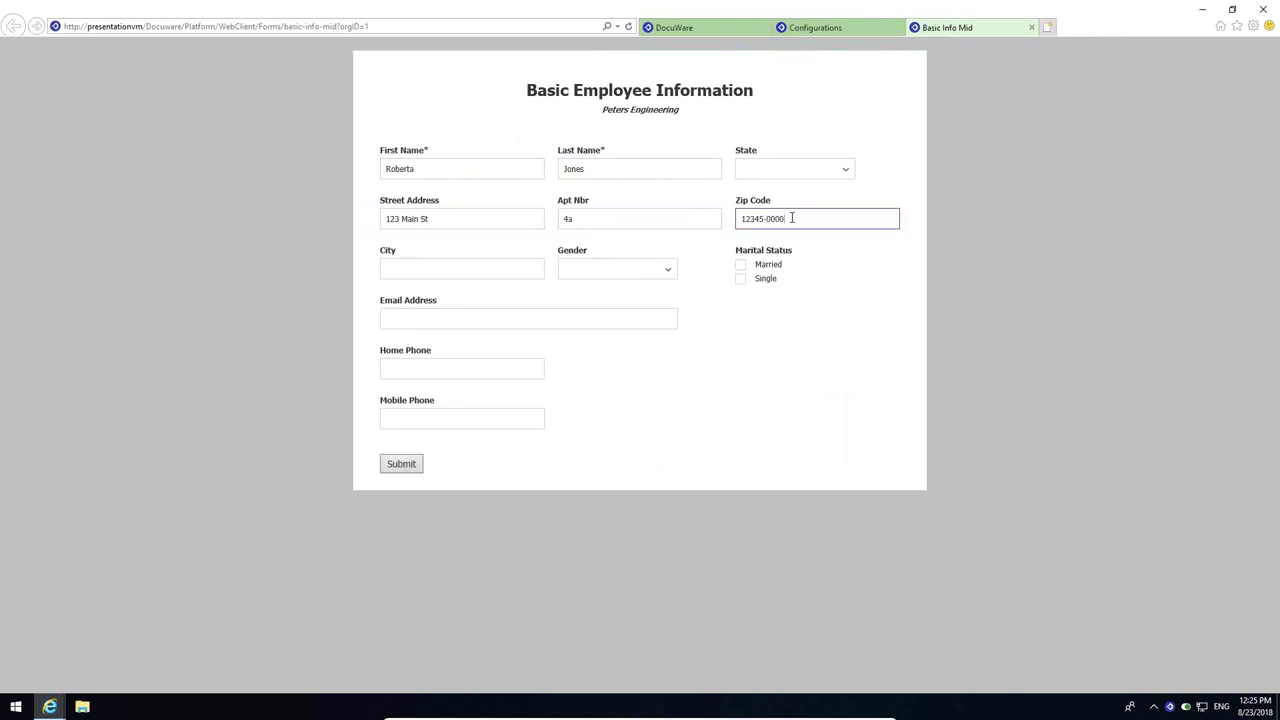
{"action": "left_click", "coordinate": [494, 265]}
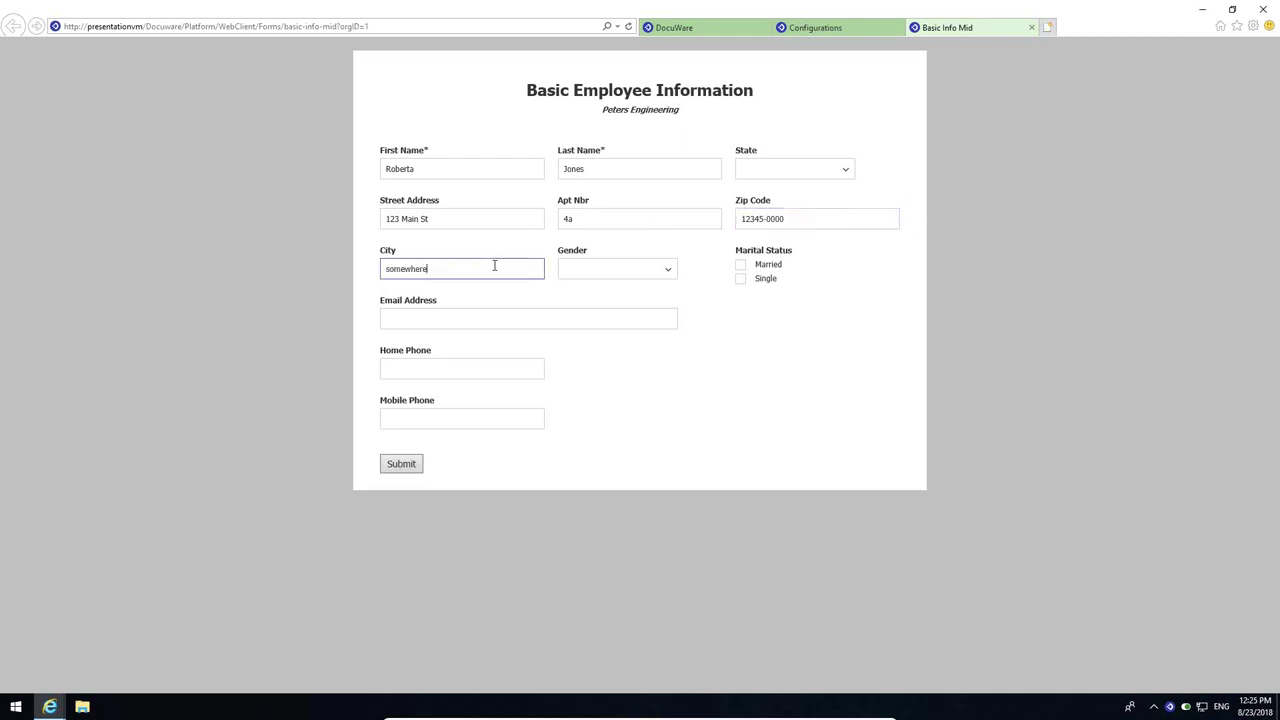
- Choose Female, tick Married, enter the maiden name, and submit the form
{"action": "left_click", "coordinate": [666, 270]}
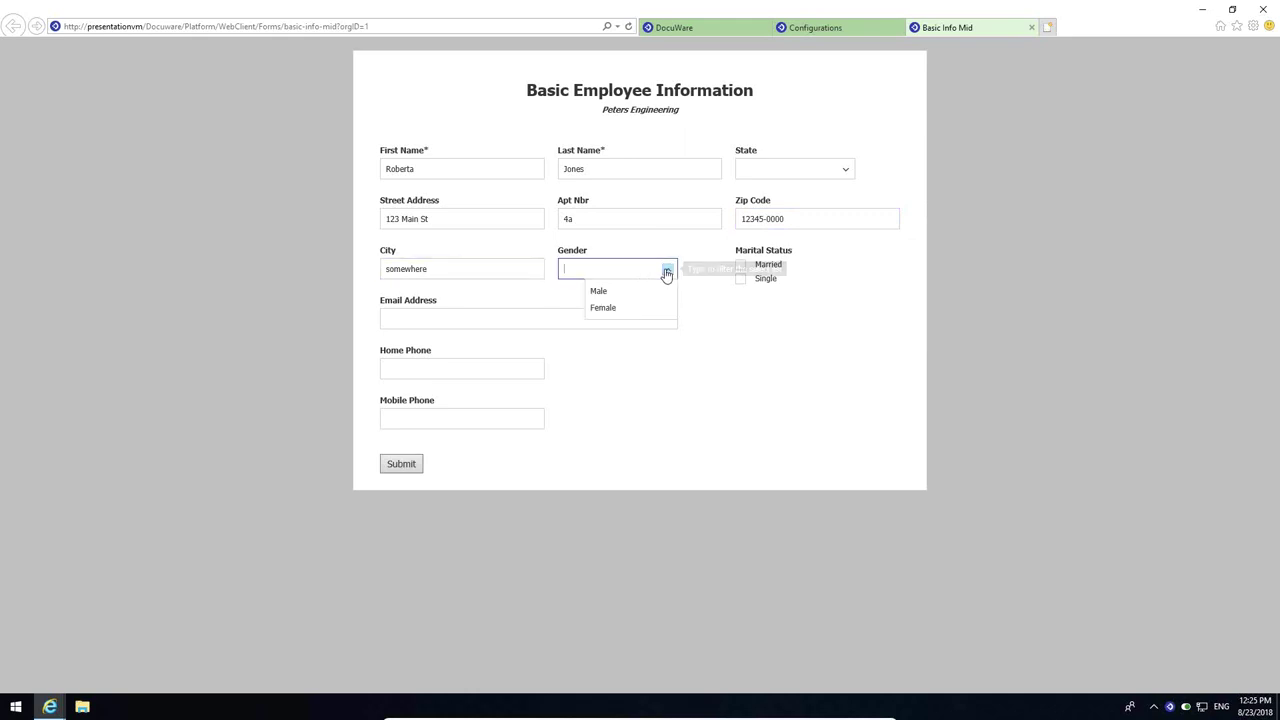
{"action": "left_click", "coordinate": [616, 309]}
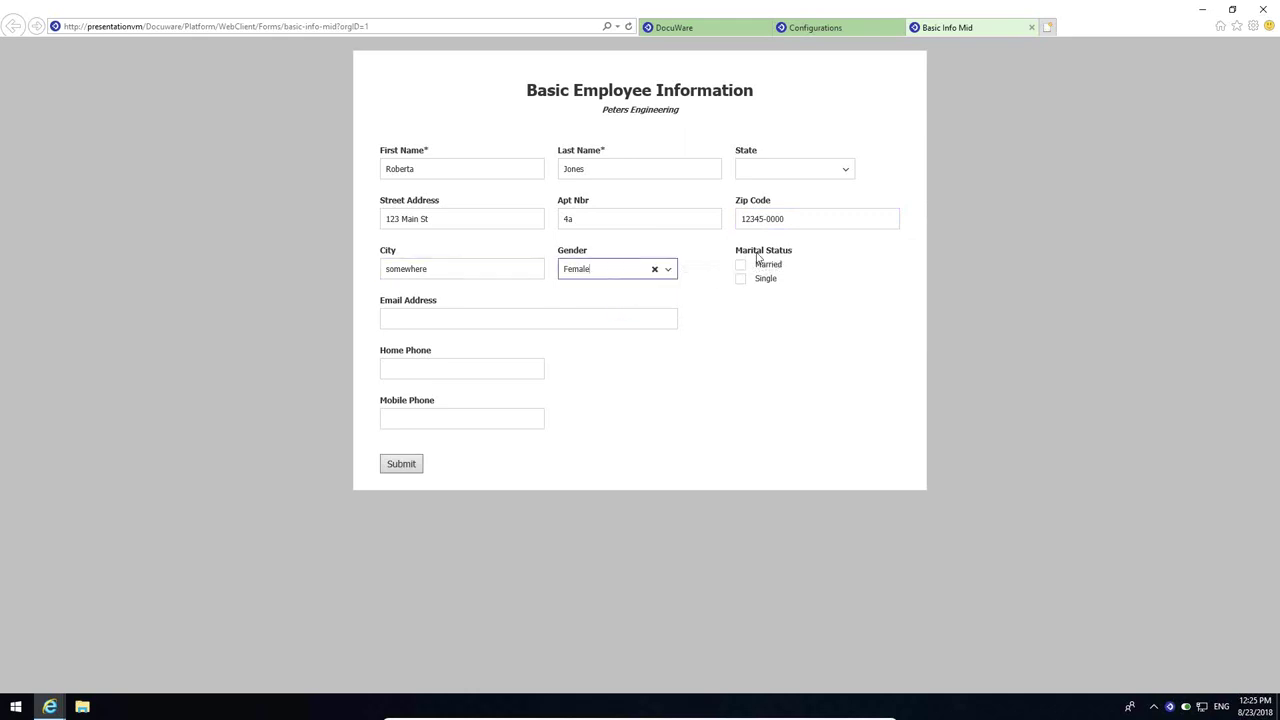
{"action": "left_click", "coordinate": [741, 265]}
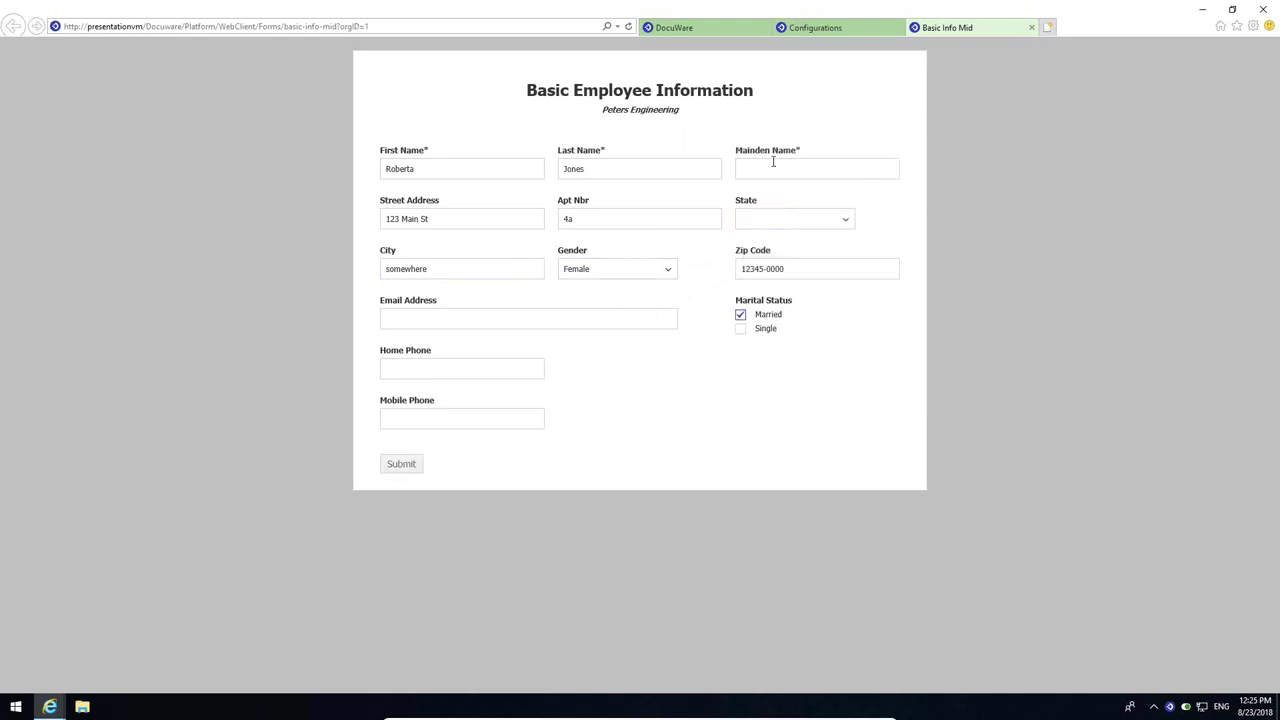
{"action": "left_click", "coordinate": [771, 165]}
{"action": "type", "text": "Smith"}
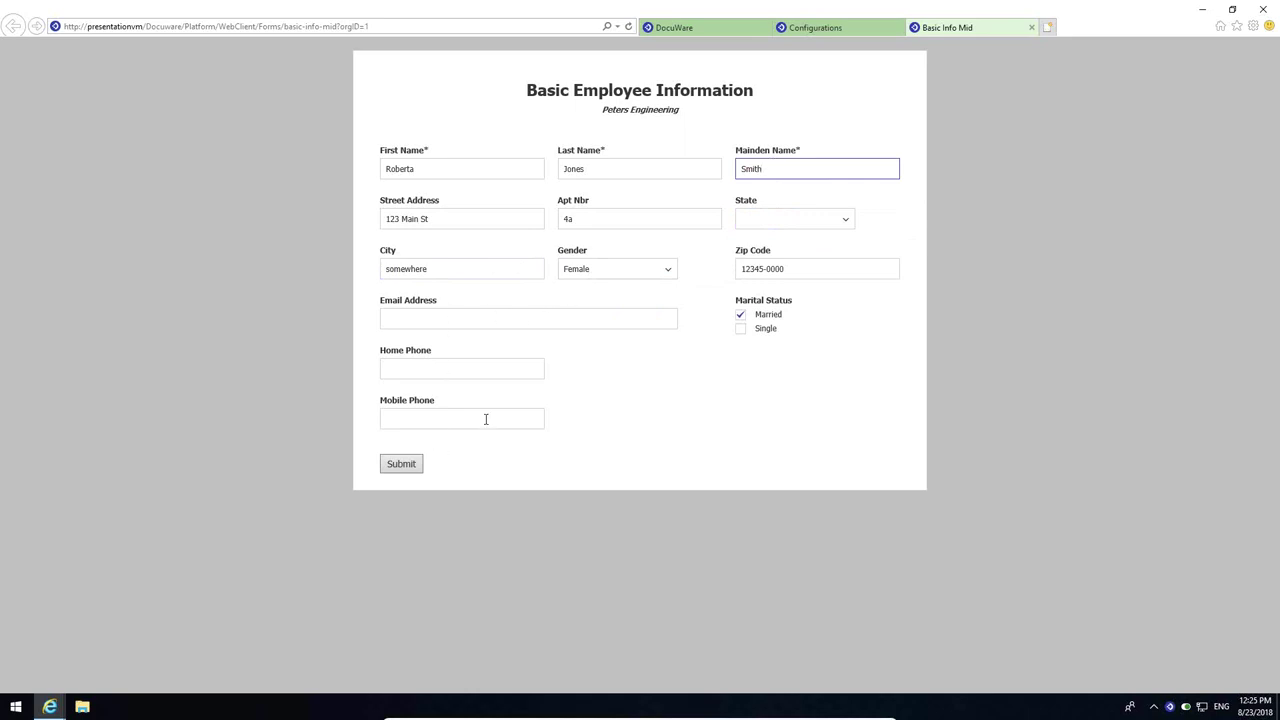
{"action": "left_click", "coordinate": [402, 465]}
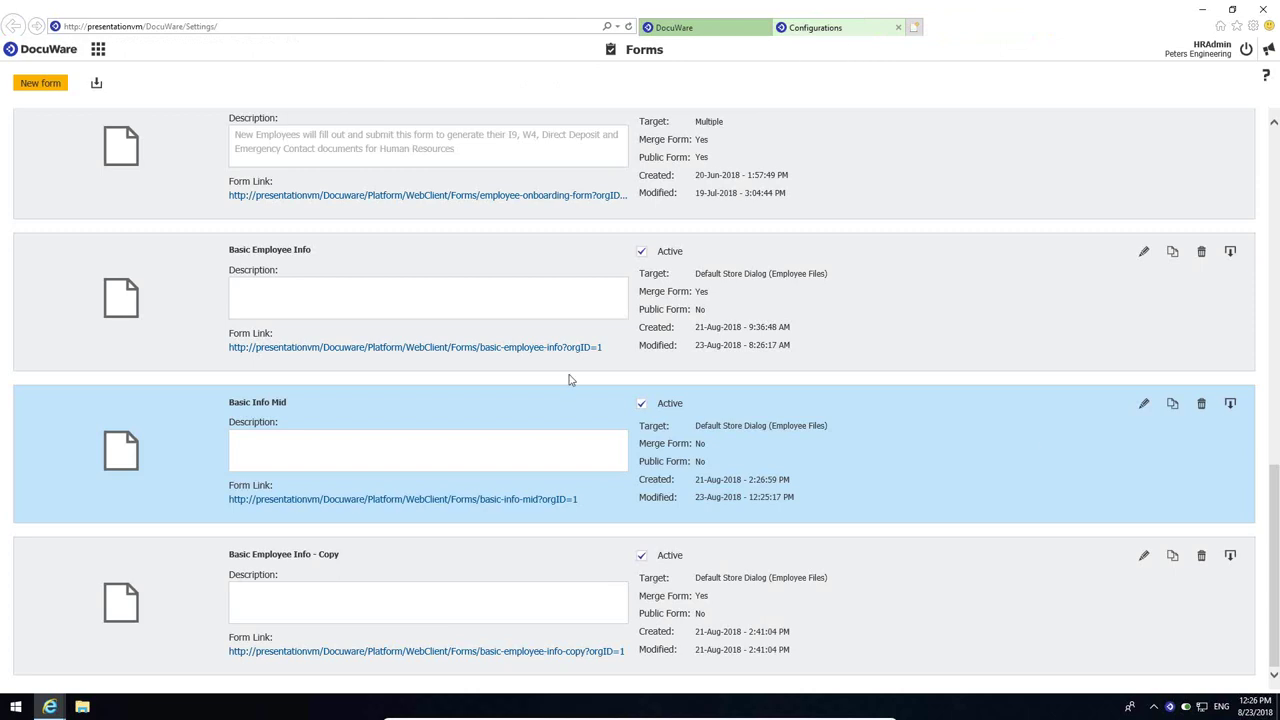
- Open Basic Info Mid in the designer and mark its State field as Required
{"action": "left_click", "coordinate": [1143, 403]}
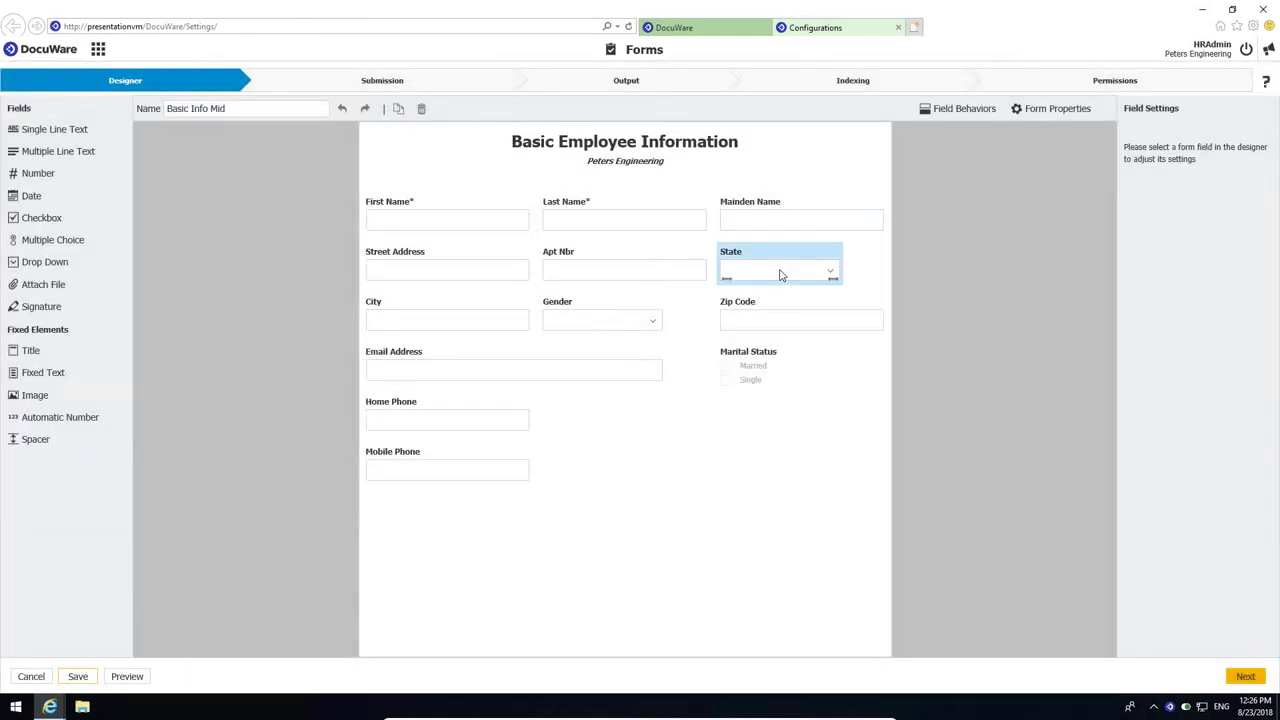
{"action": "left_click", "coordinate": [781, 275]}
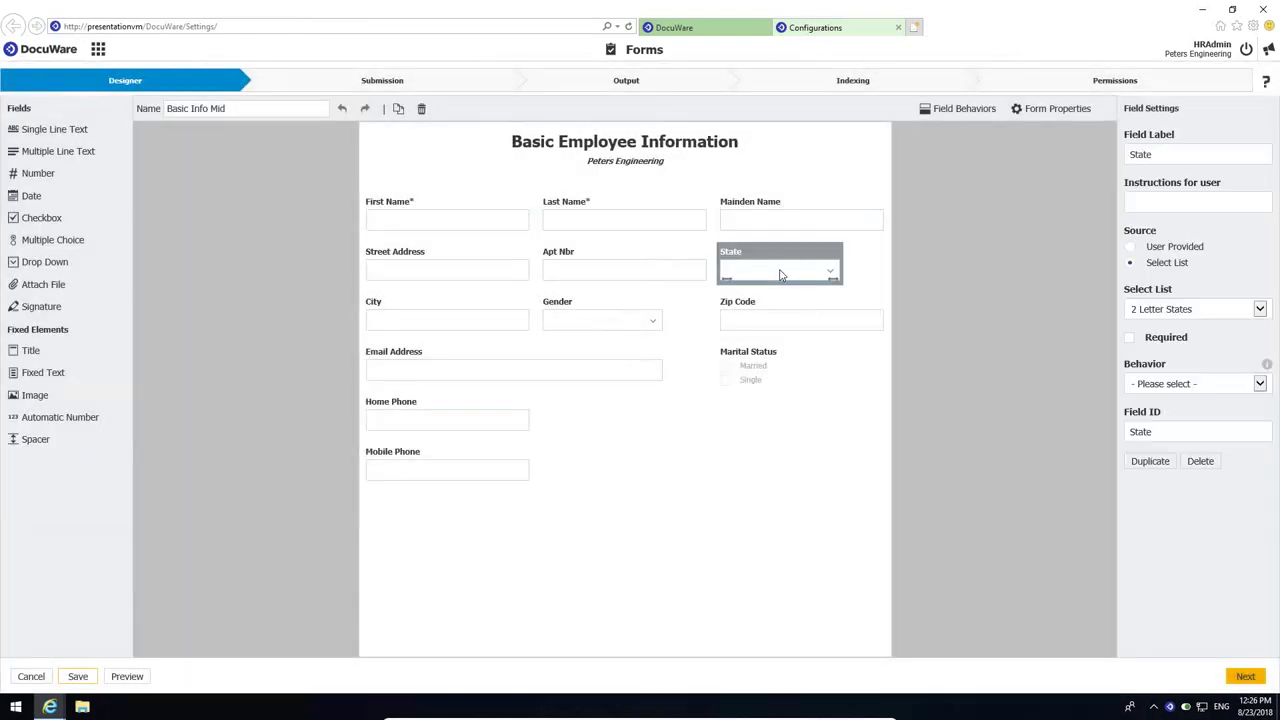
{"action": "left_click", "coordinate": [1129, 339]}
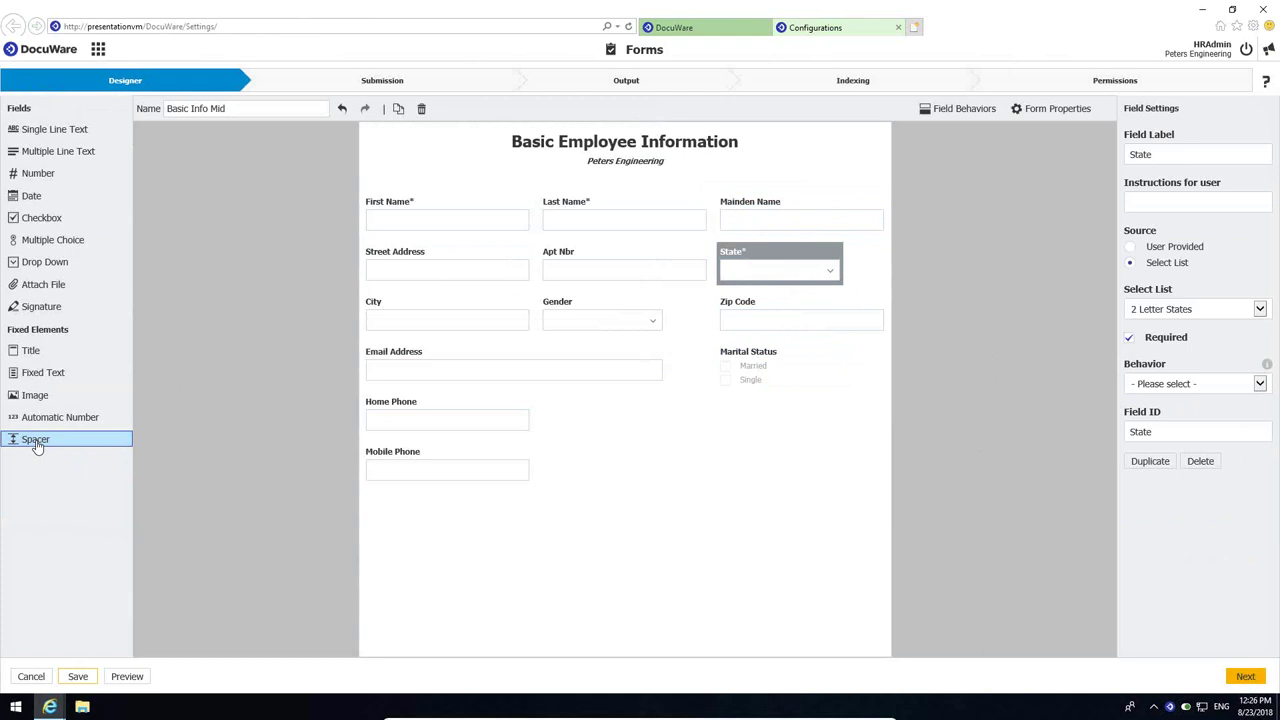
- Drop a Spacer below the name row and put the Gender field back in its column
{"action": "left_click_drag", "start_coordinate": [36, 447], "coordinate": [558, 261]}
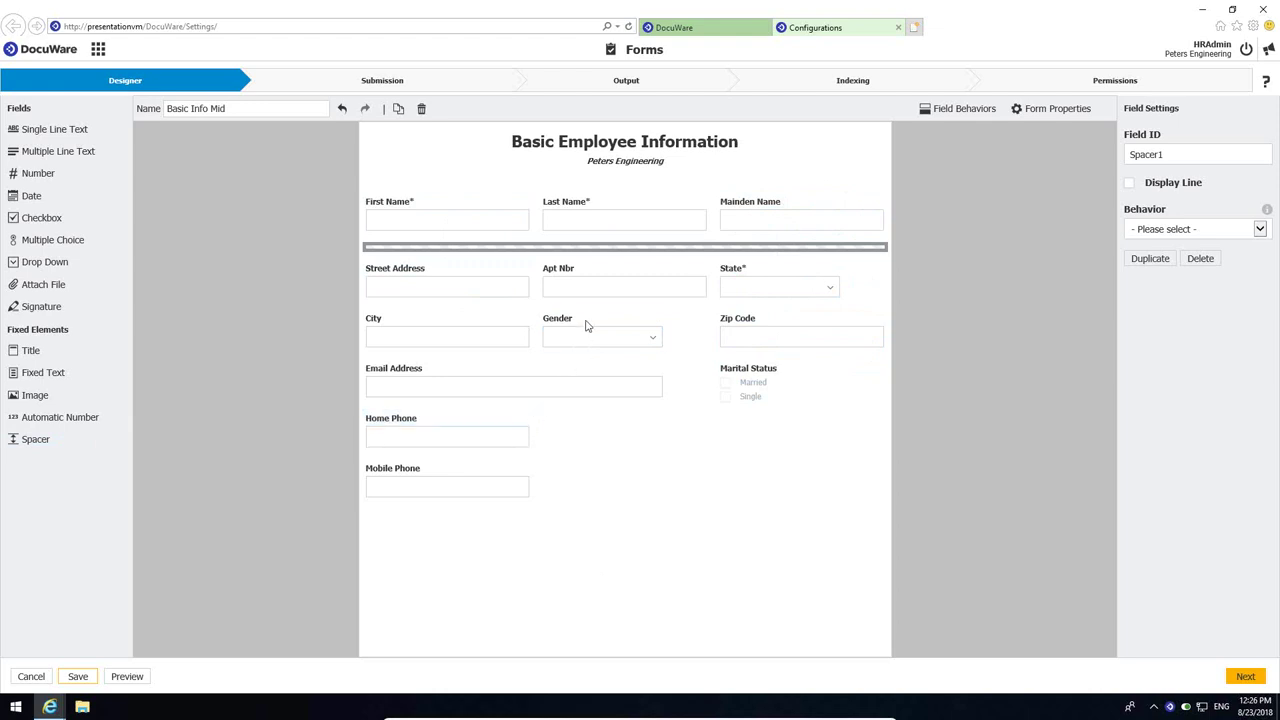
{"action": "left_click_drag", "start_coordinate": [589, 322], "coordinate": [624, 378]}
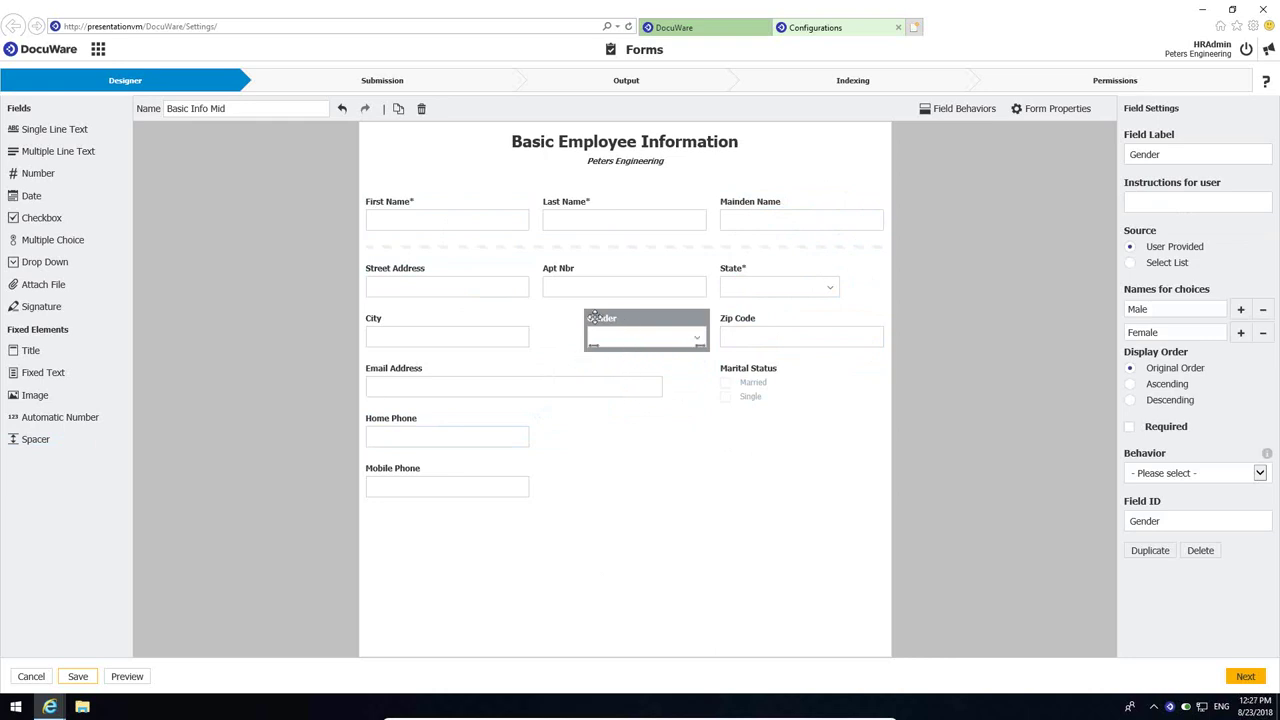
{"action": "left_click_drag", "start_coordinate": [590, 316], "coordinate": [97, 431]}
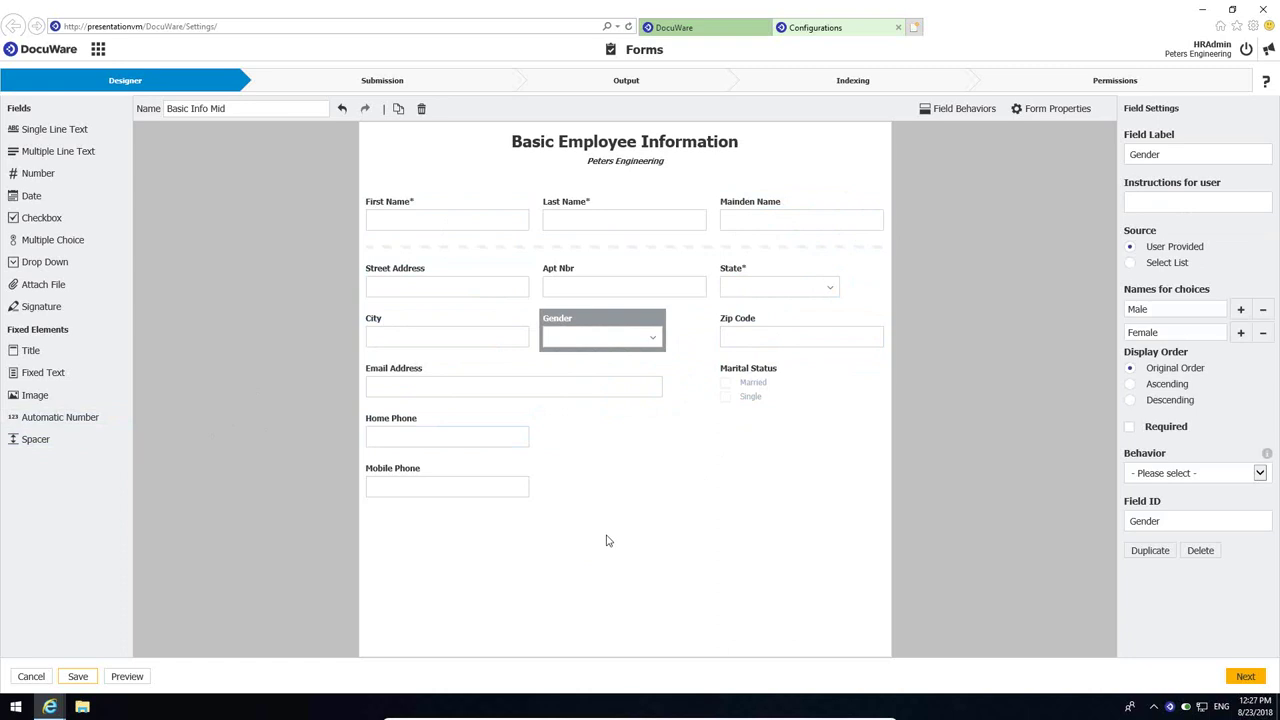
- Advance through Submission, Output, Indexing and Permissions and finish to re-save Basic Info Mid
{"action": "left_click", "coordinate": [1245, 677]}
{"action": "left_click", "coordinate": [1245, 677]}
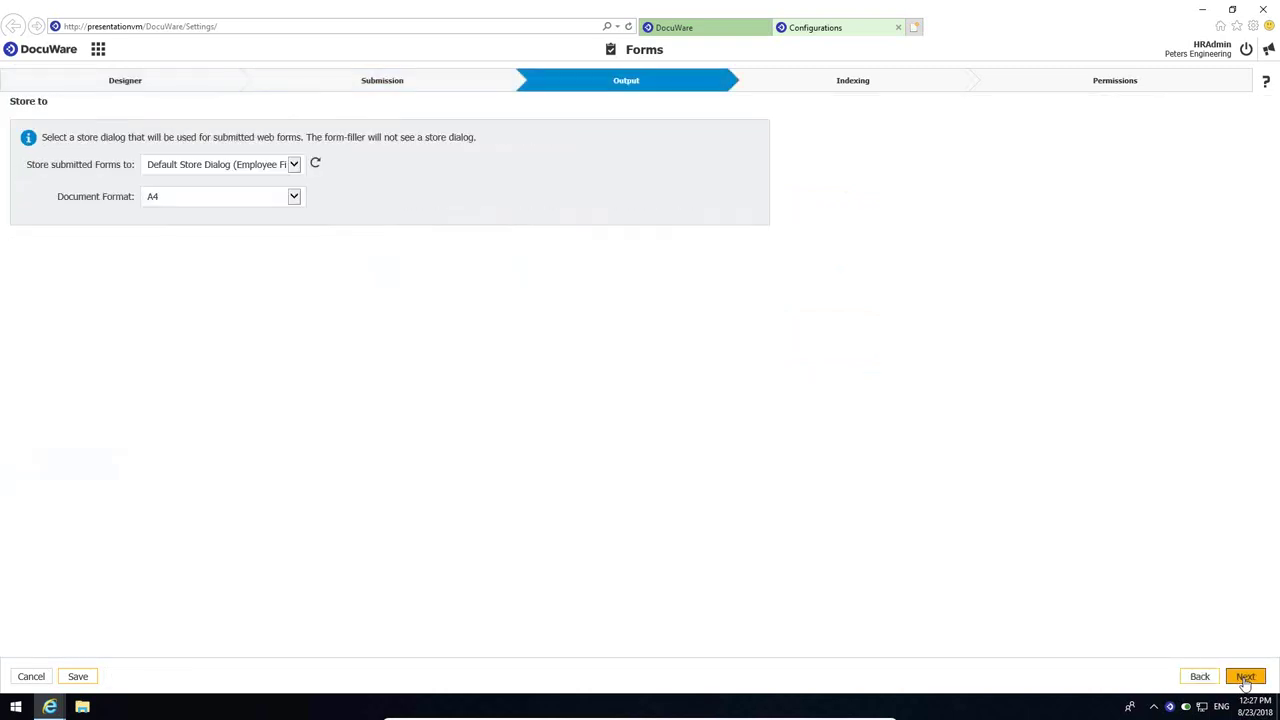
{"action": "left_click", "coordinate": [1245, 677]}
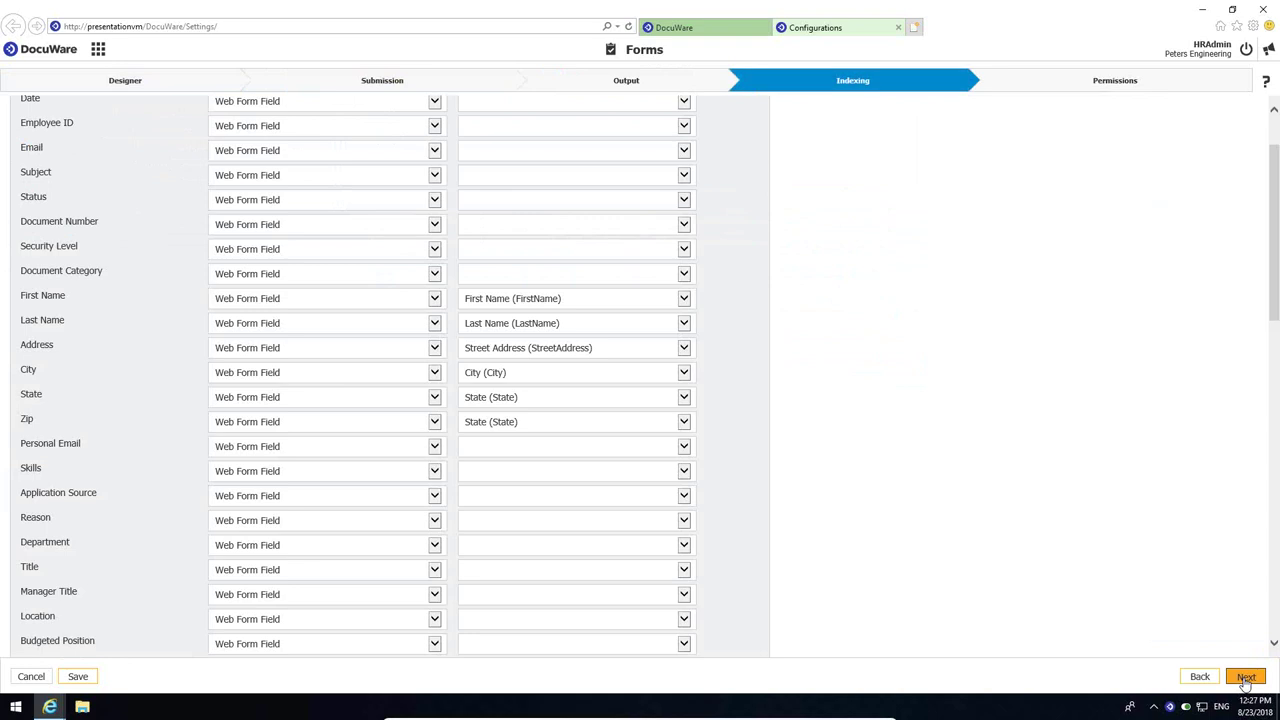
{"action": "left_click", "coordinate": [1245, 677]}
{"action": "left_click", "coordinate": [1245, 677]}
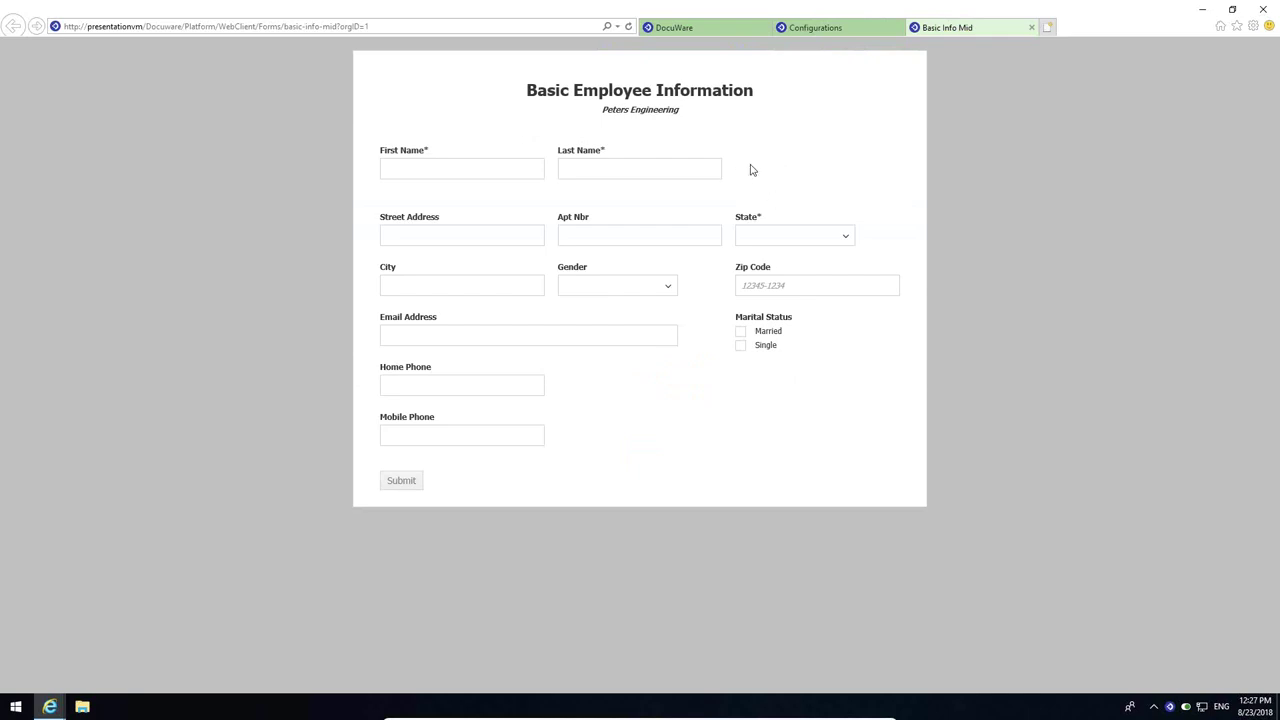
- Enter the employee's first and last name
{"action": "left_click", "coordinate": [429, 172]}
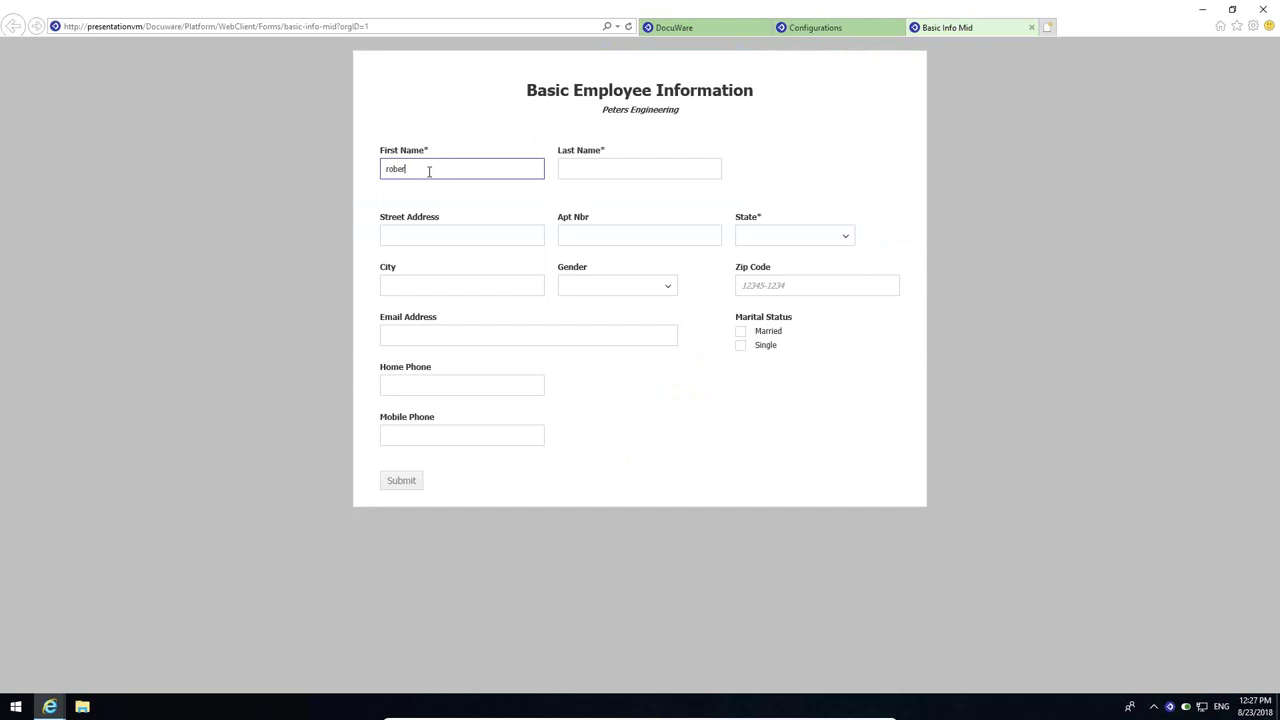
{"action": "left_click", "coordinate": [612, 167]}
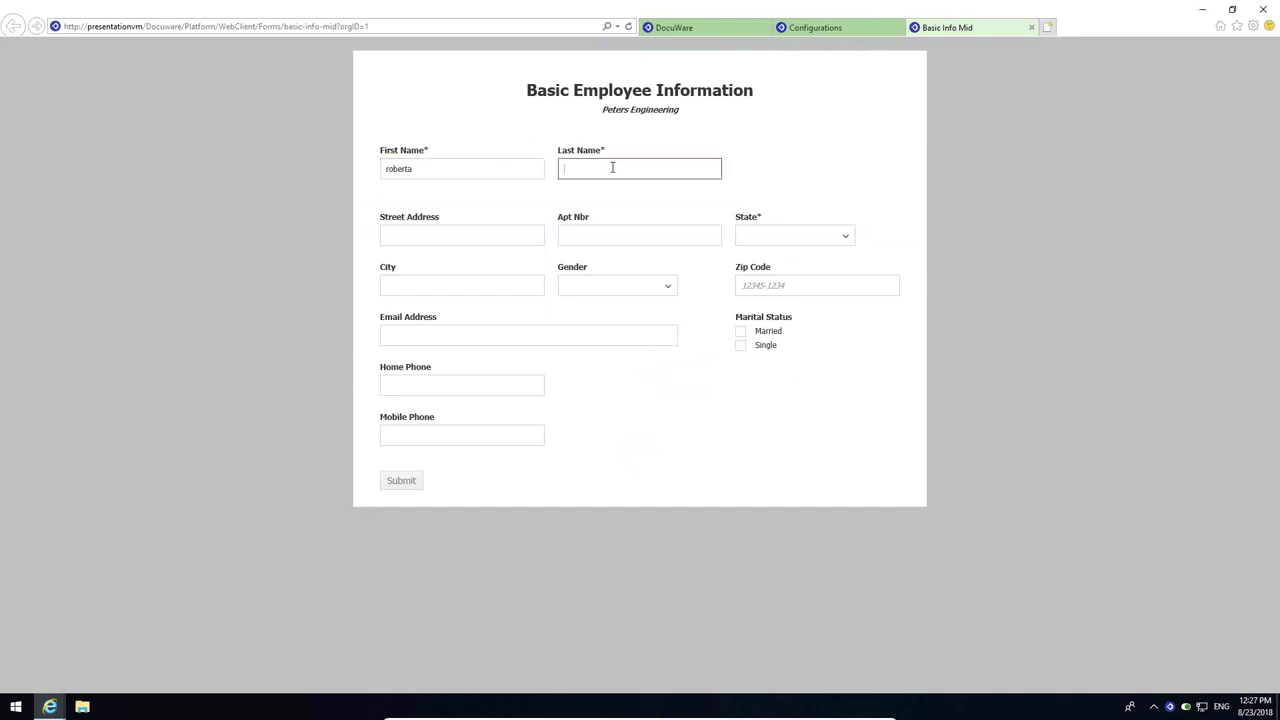
- Set State to NY by filtering the list with 'n', and enter the zip code
{"action": "left_click", "coordinate": [792, 240]}
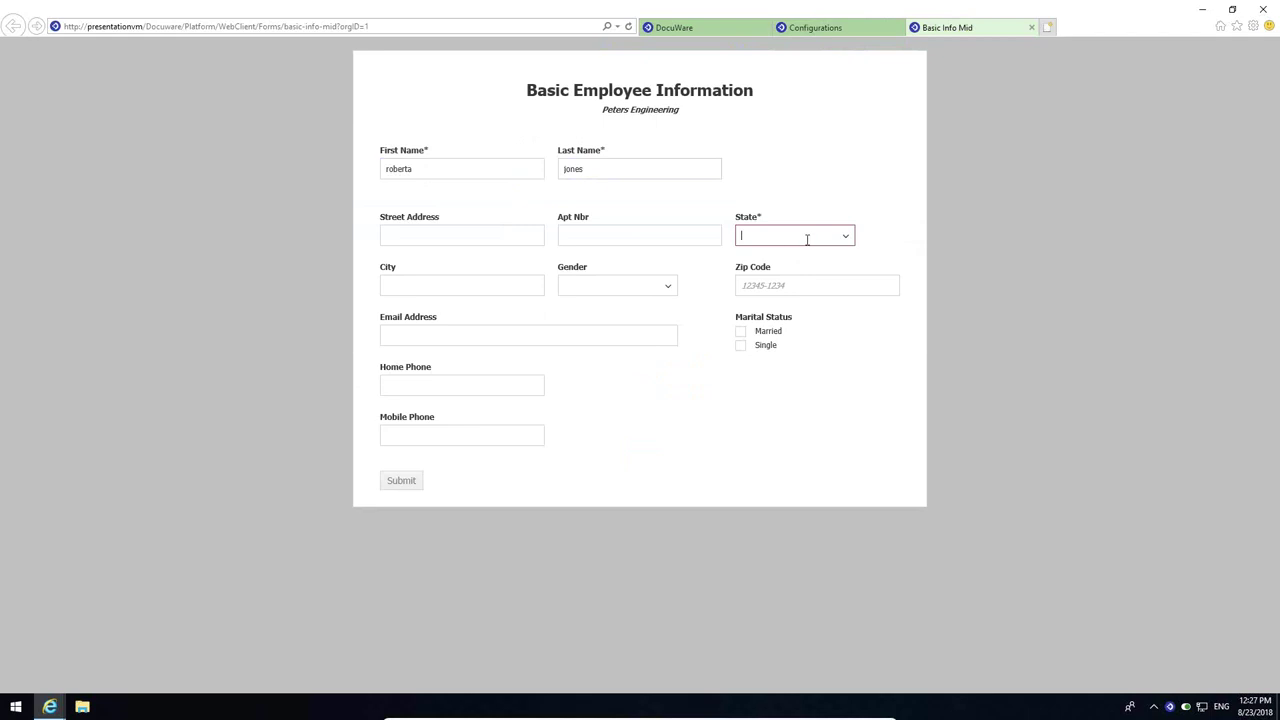
{"action": "left_click", "coordinate": [846, 238]}
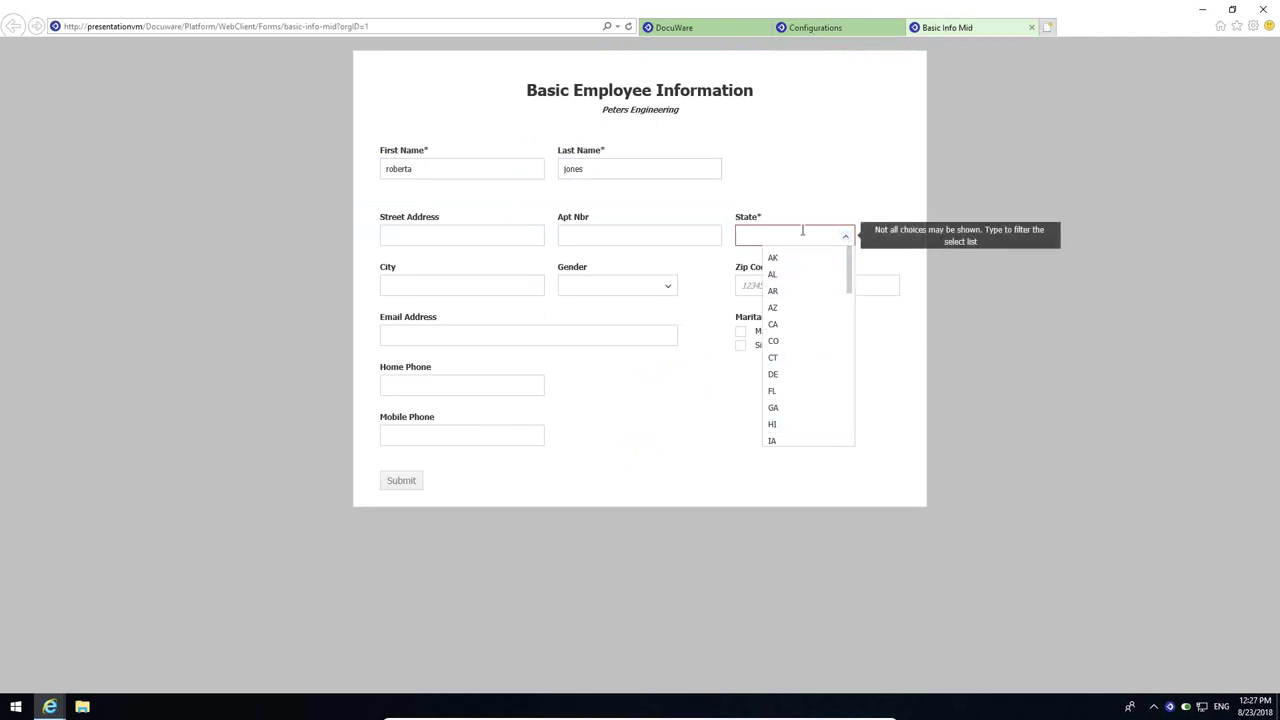
{"action": "left_click", "coordinate": [802, 231]}
{"action": "type", "text": "n"}
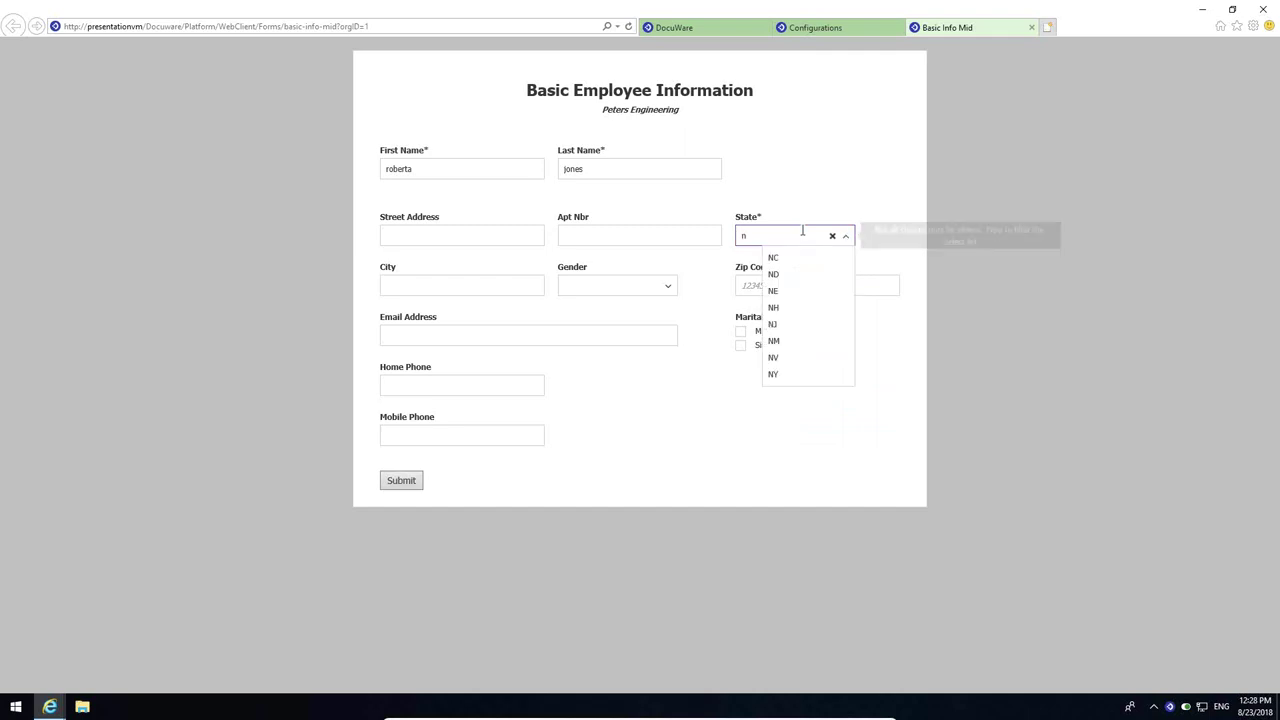
{"action": "left_click", "coordinate": [777, 375]}
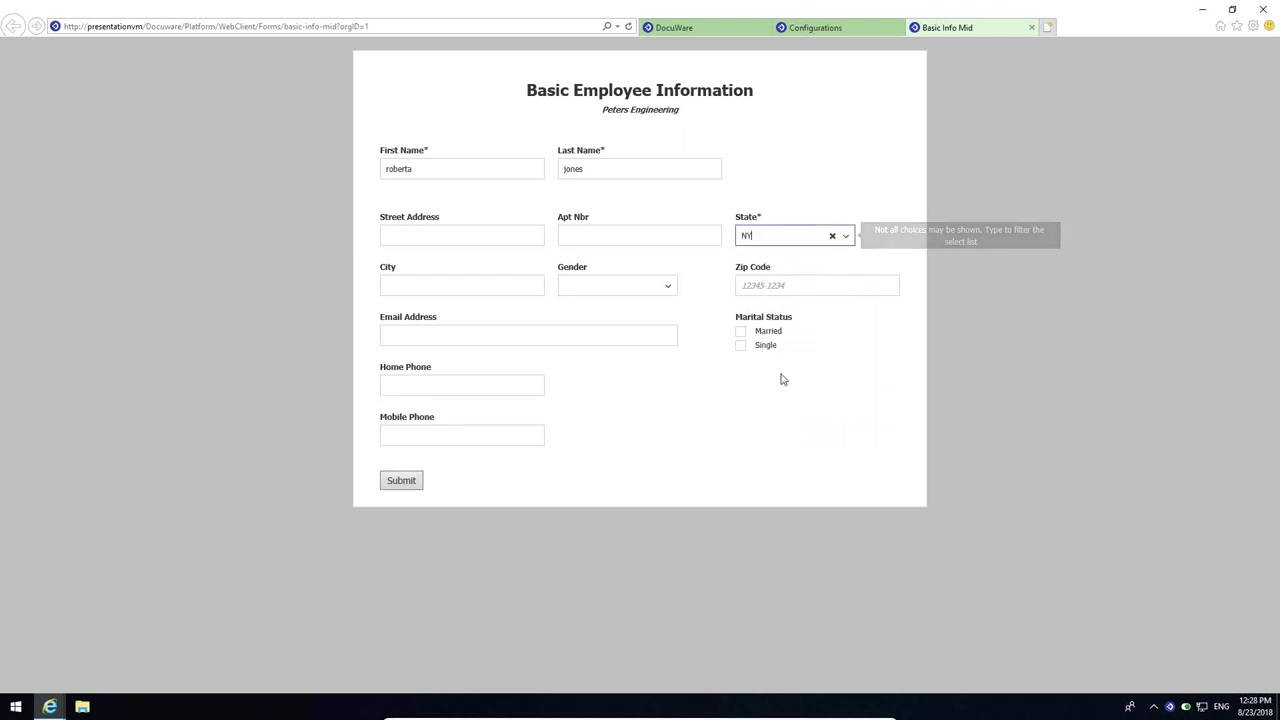
{"action": "left_click", "coordinate": [787, 287]}
{"action": "type", "text": "12345-0000"}
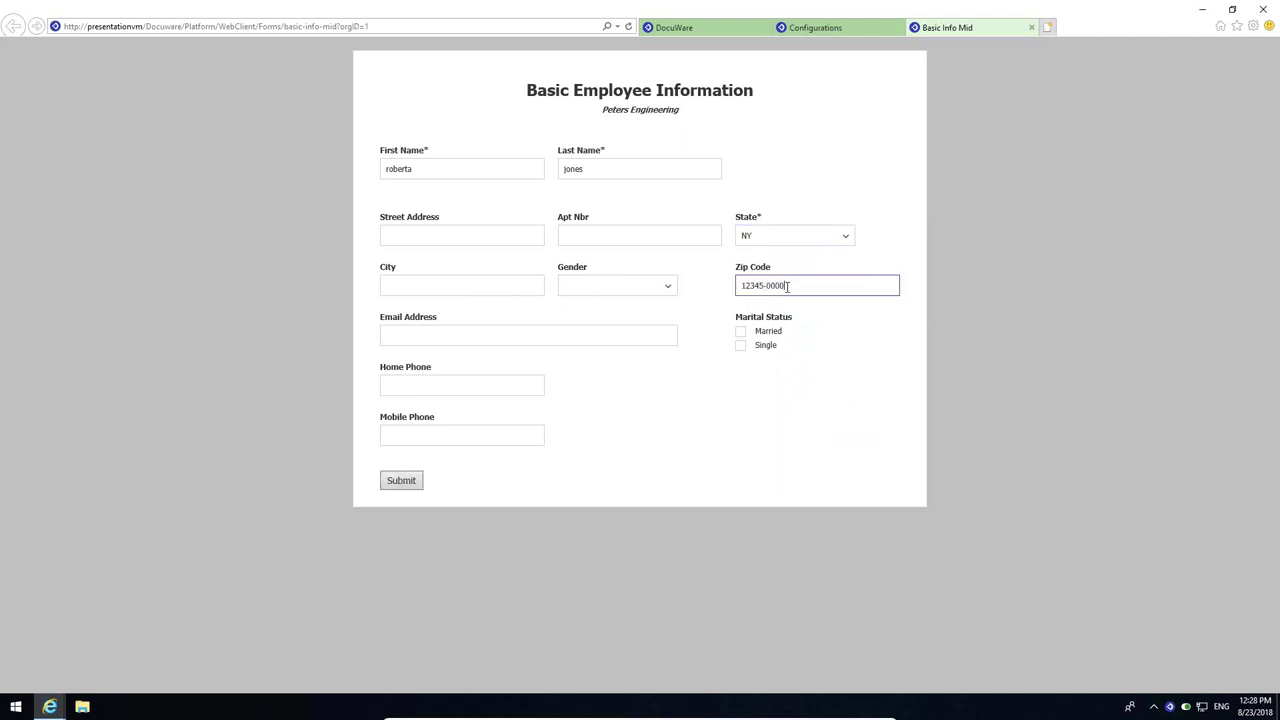
- Choose Female, tick Married, enter the maiden name, and submit the form
{"action": "left_click", "coordinate": [666, 287]}
{"action": "left_click", "coordinate": [606, 326]}
{"action": "left_click", "coordinate": [740, 335]}
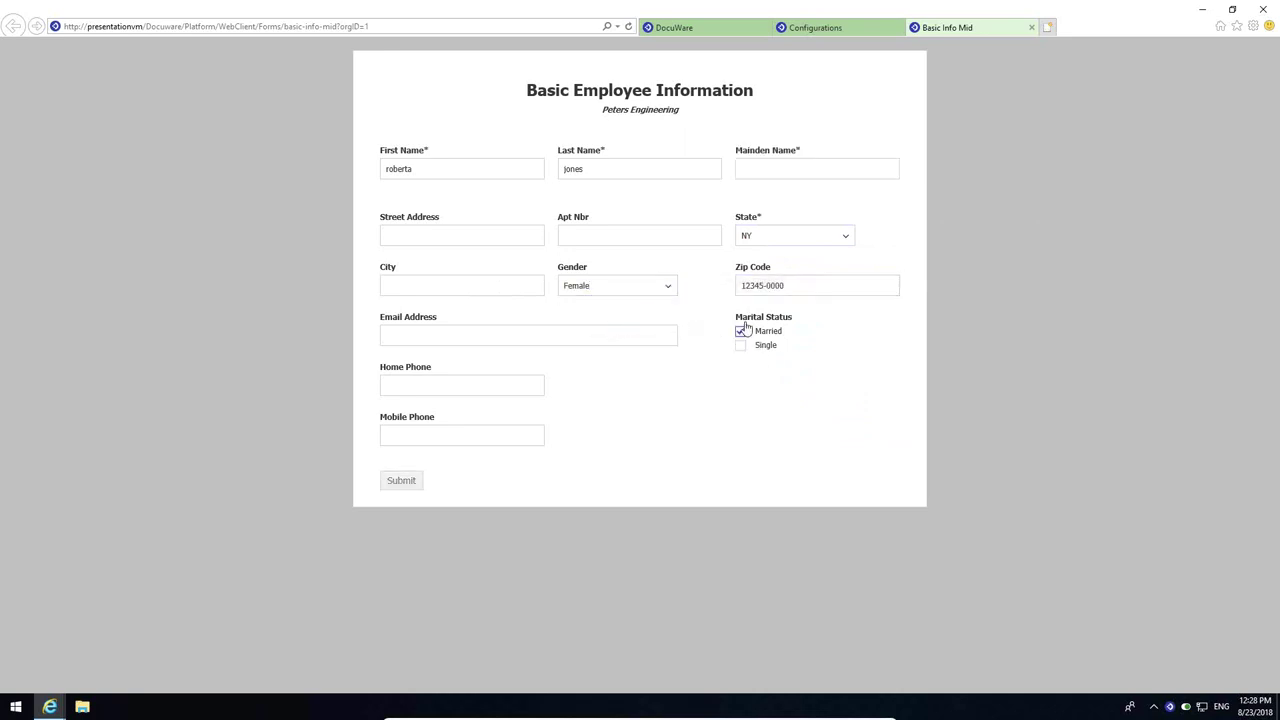
{"action": "left_click", "coordinate": [764, 173]}
{"action": "type", "text": "smith"}
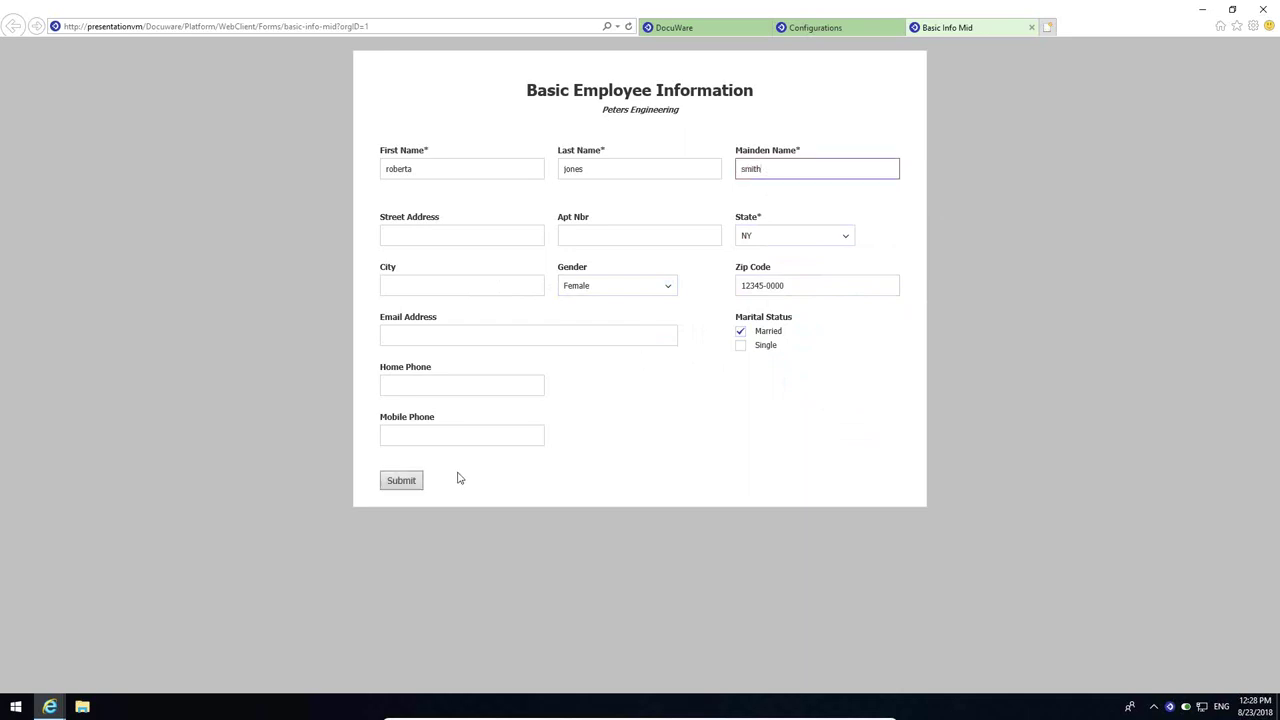
{"action": "left_click", "coordinate": [401, 482]}
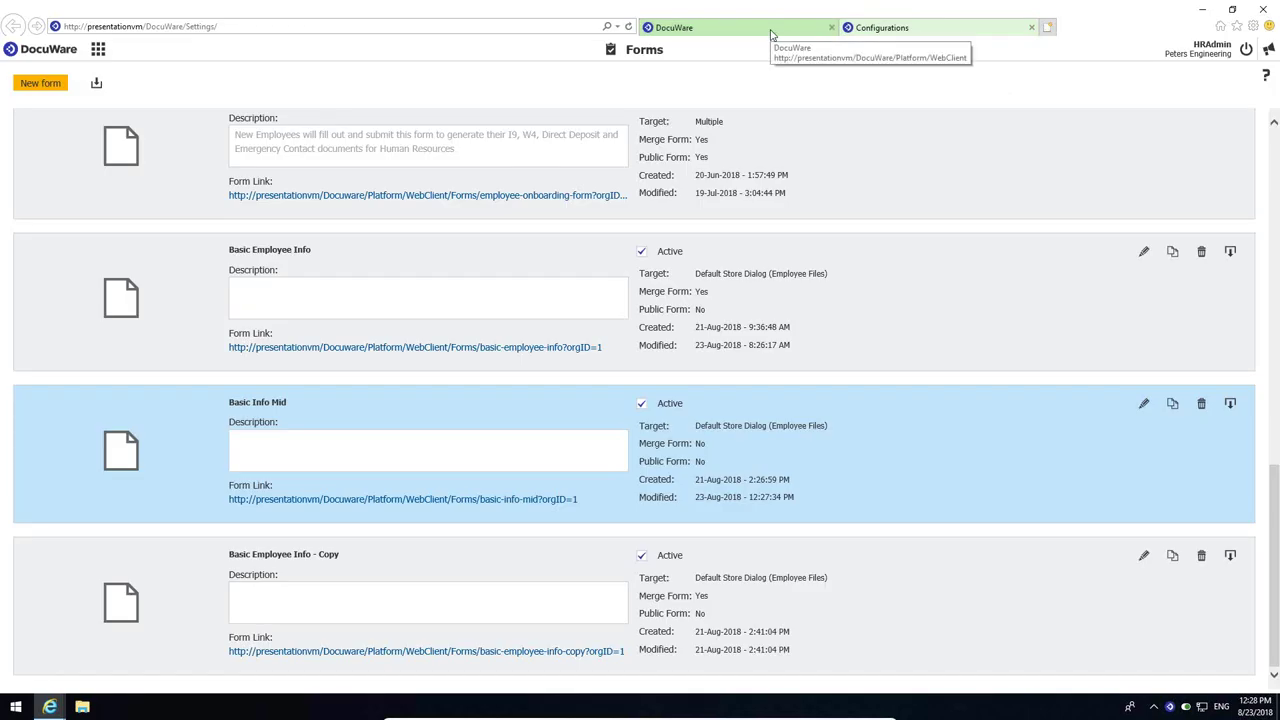
- Refresh the results, view both new Basic Information documents, then switch to the Forms configuration list
{"action": "left_click", "coordinate": [770, 30]}
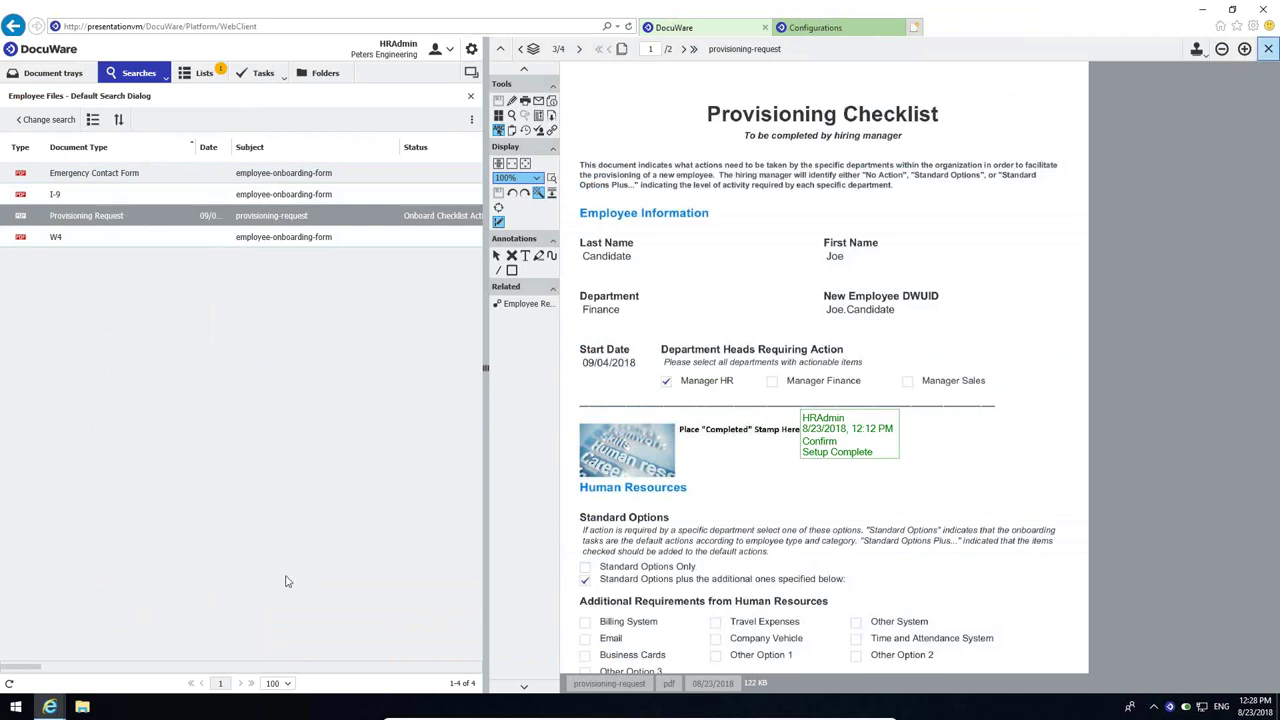
{"action": "left_click", "coordinate": [10, 684]}
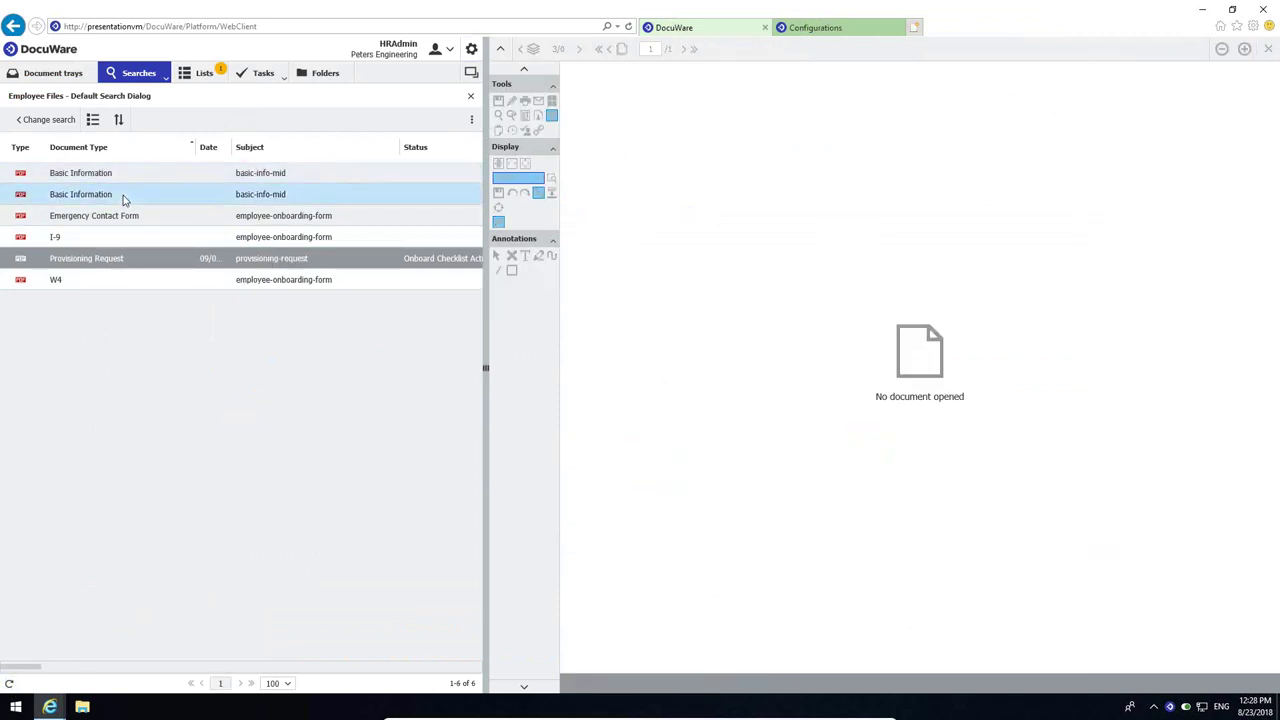
{"action": "left_click", "coordinate": [125, 197]}
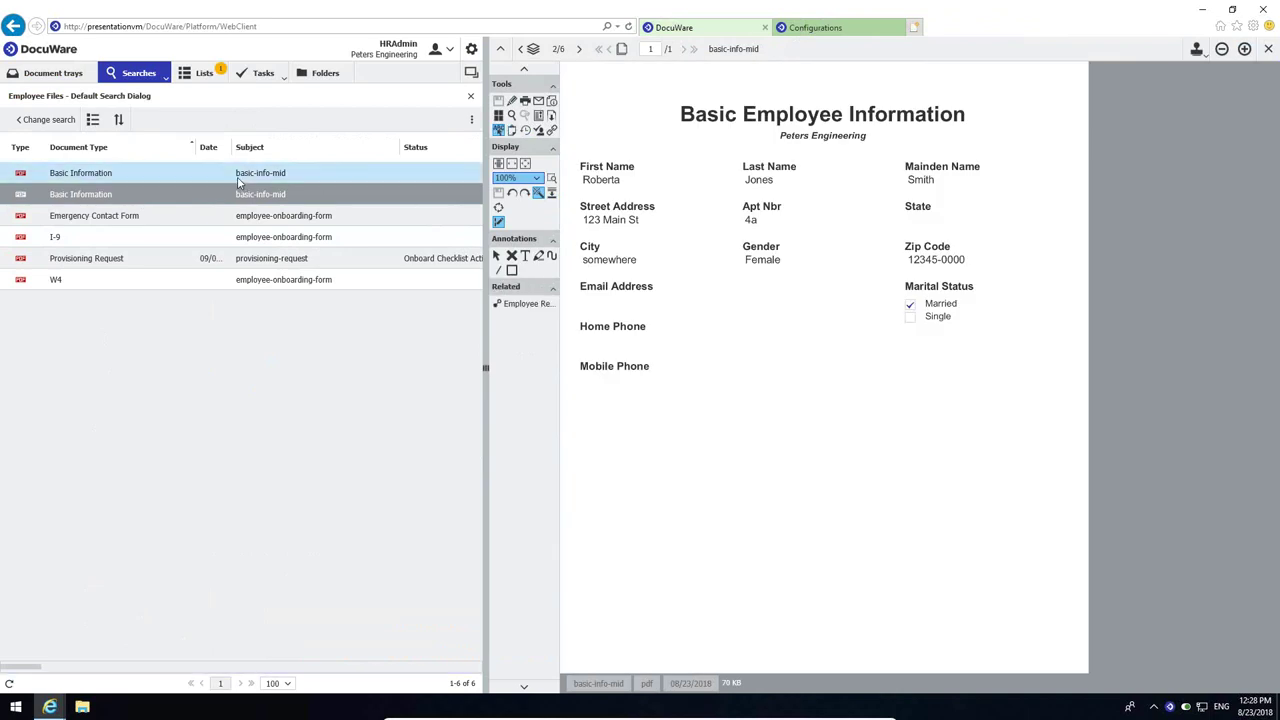
{"action": "double_click", "coordinate": [238, 178]}
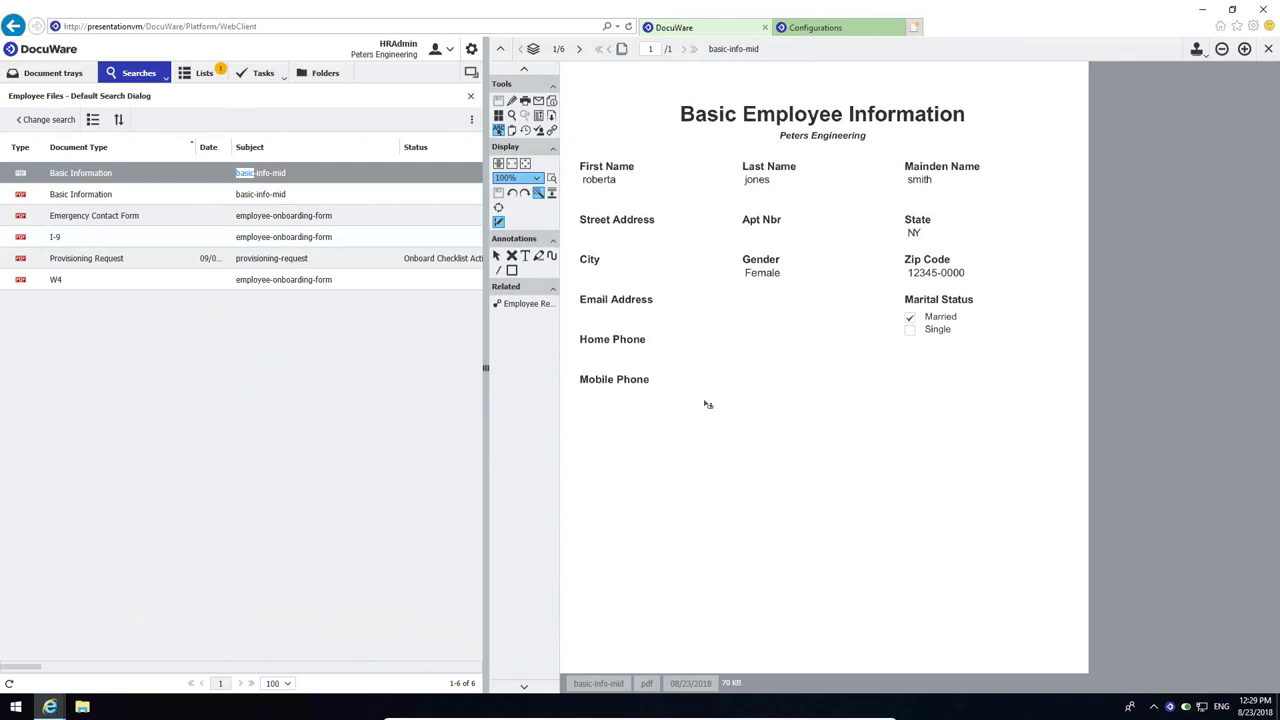
{"action": "left_click", "coordinate": [1256, 58]}
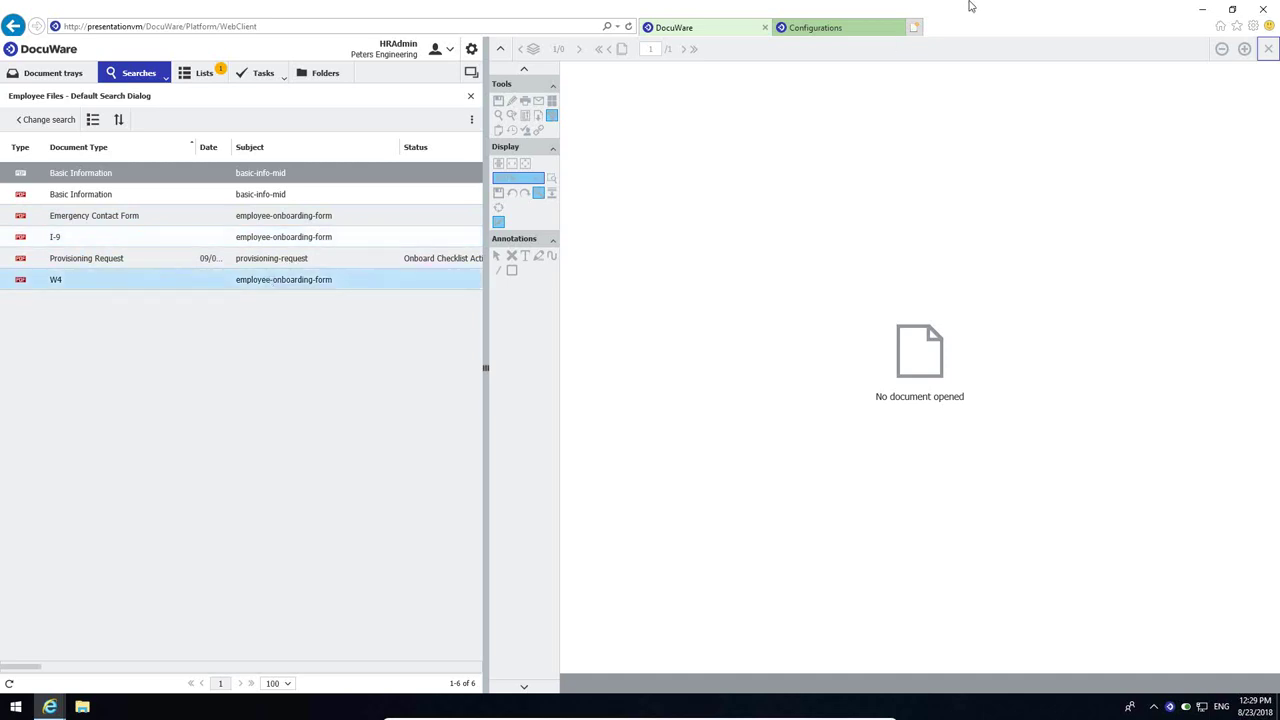
{"action": "left_click", "coordinate": [858, 32]}
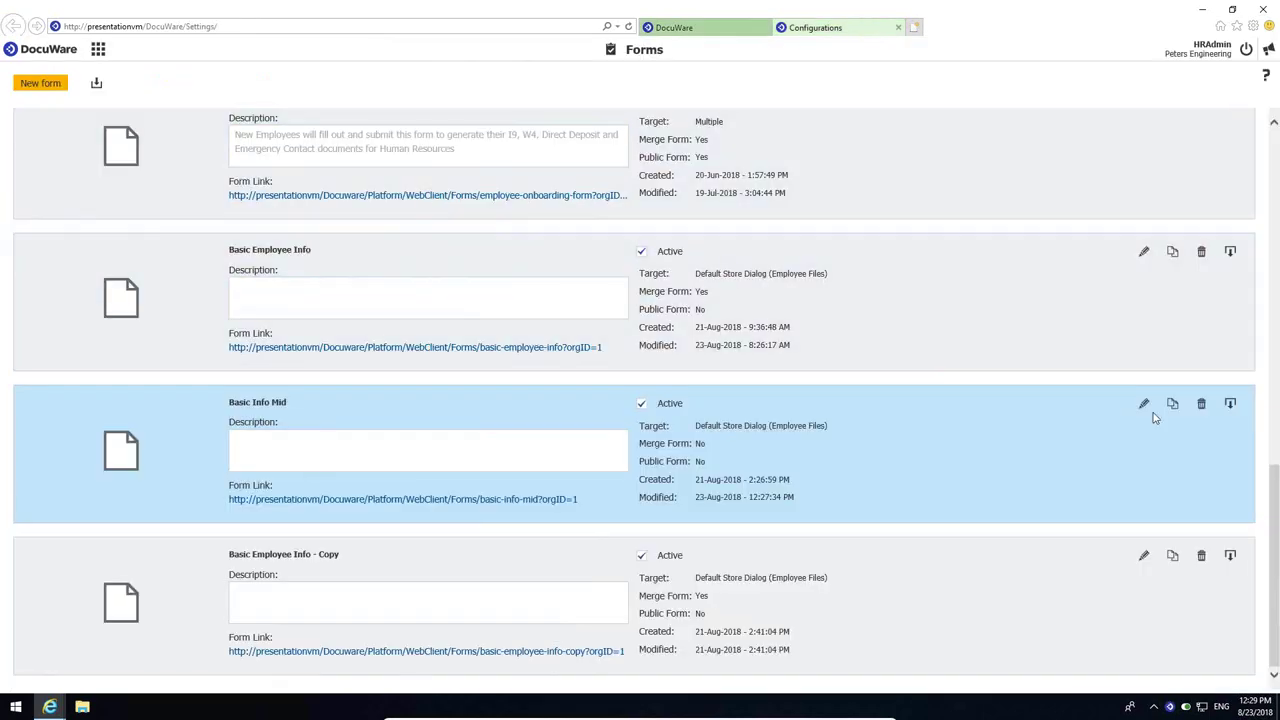
- Set Basic Info Mid's submission to Merge Form, with the message 'Merge Form submitted successfully.'
{"action": "left_click", "coordinate": [1146, 405]}
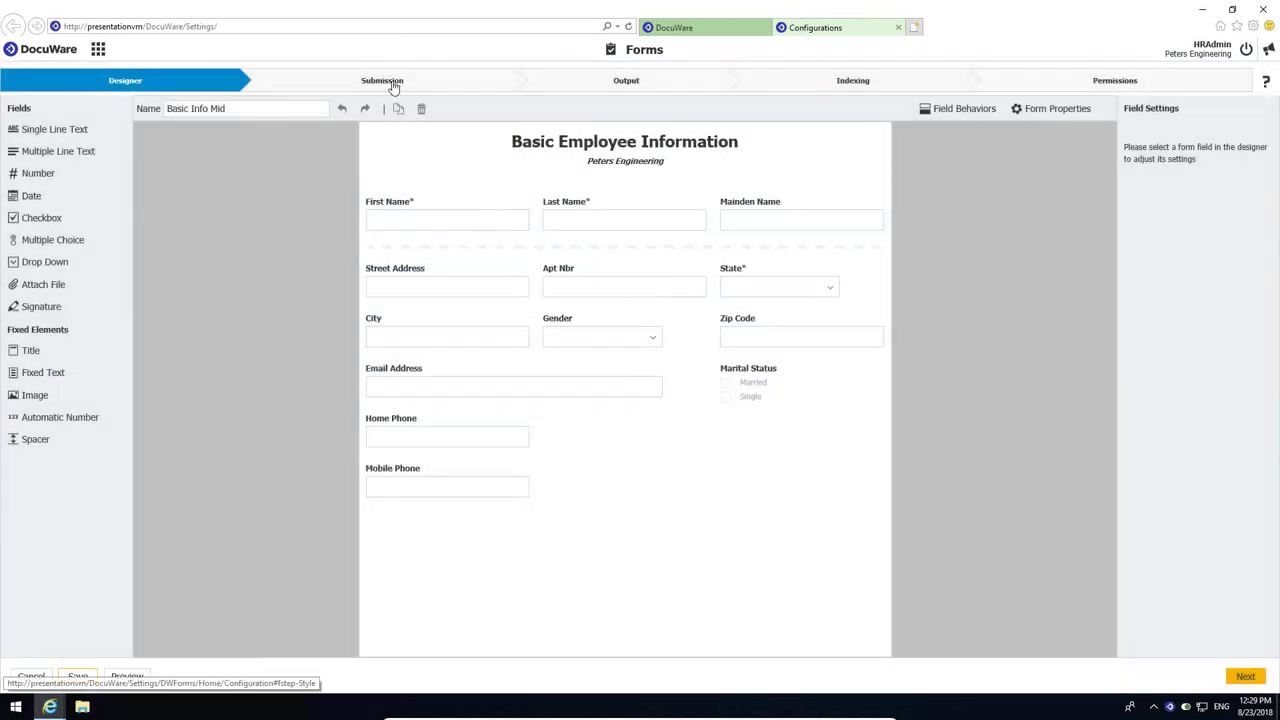
{"action": "left_click", "coordinate": [393, 84]}
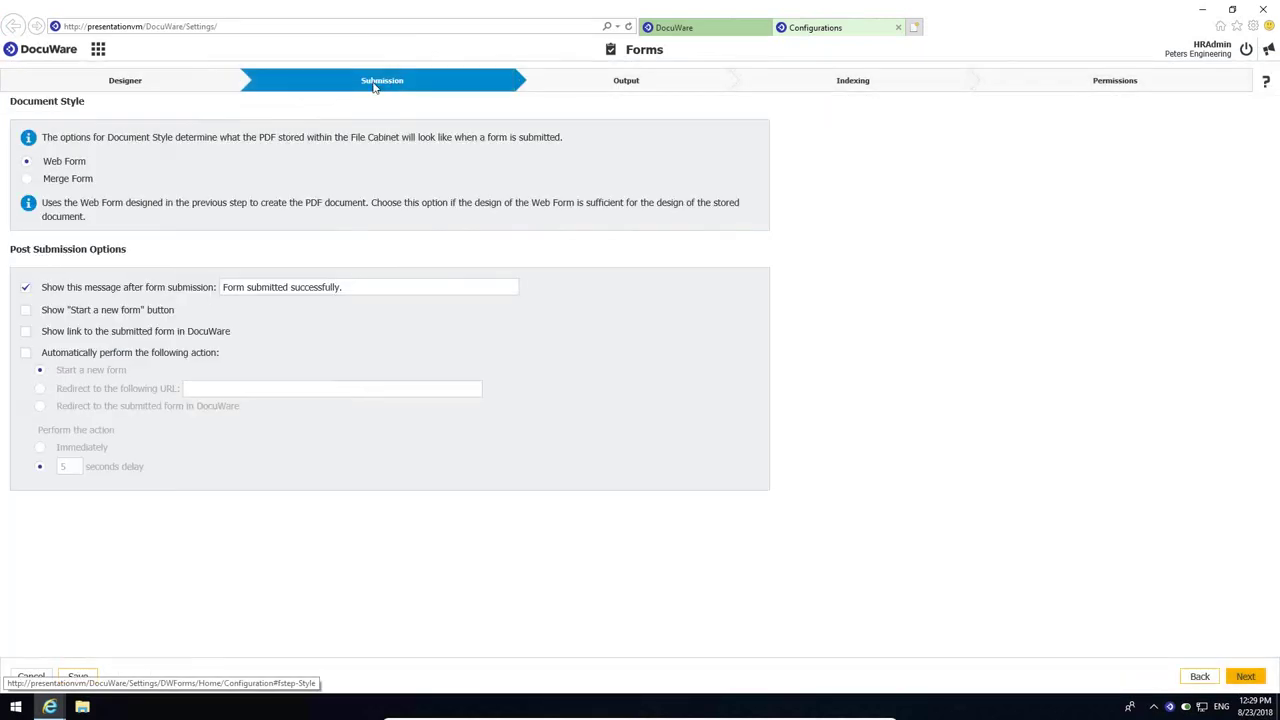
{"action": "left_click", "coordinate": [26, 180]}
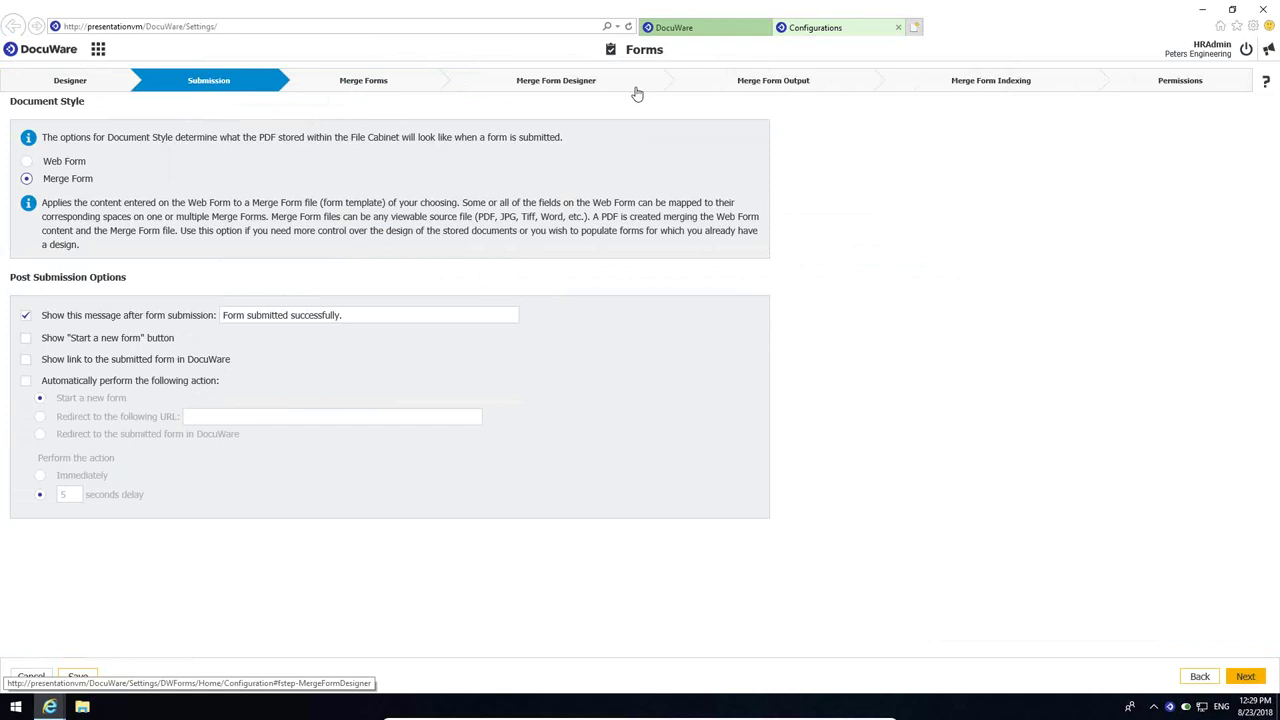
{"action": "left_click", "coordinate": [225, 314]}
{"action": "type", "text": "Merge"}
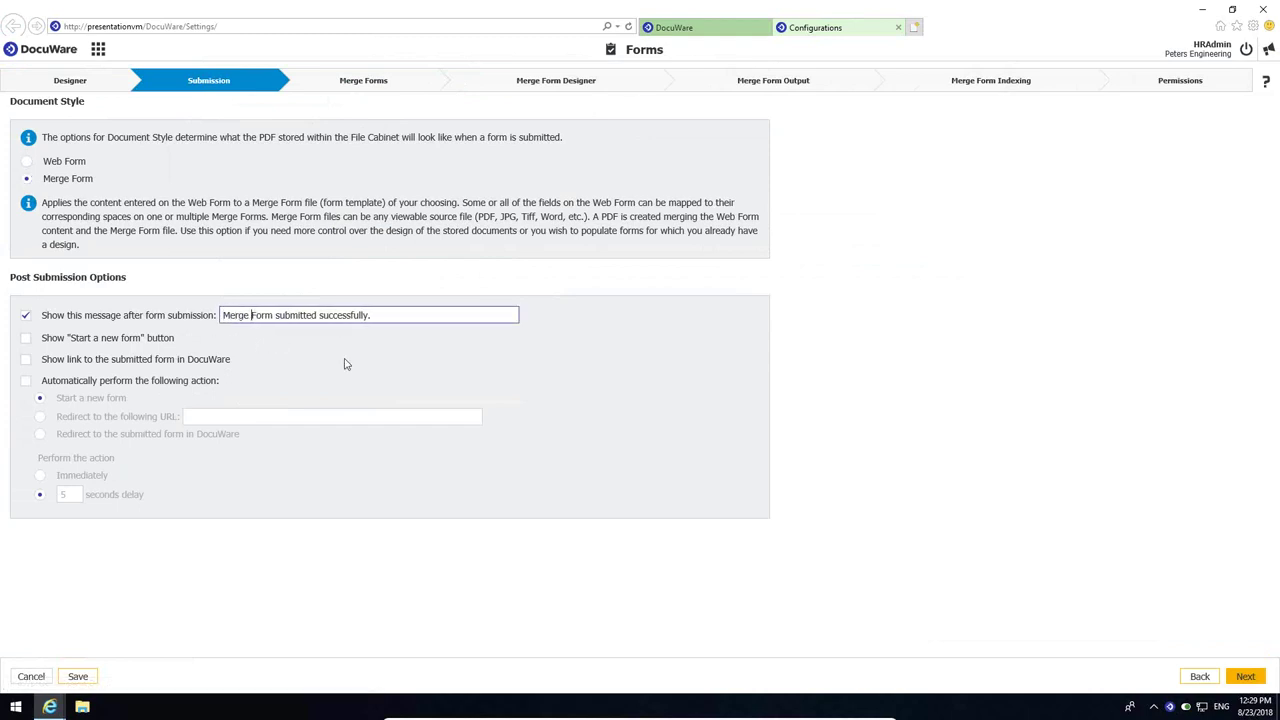
{"action": "left_click", "coordinate": [383, 85]}
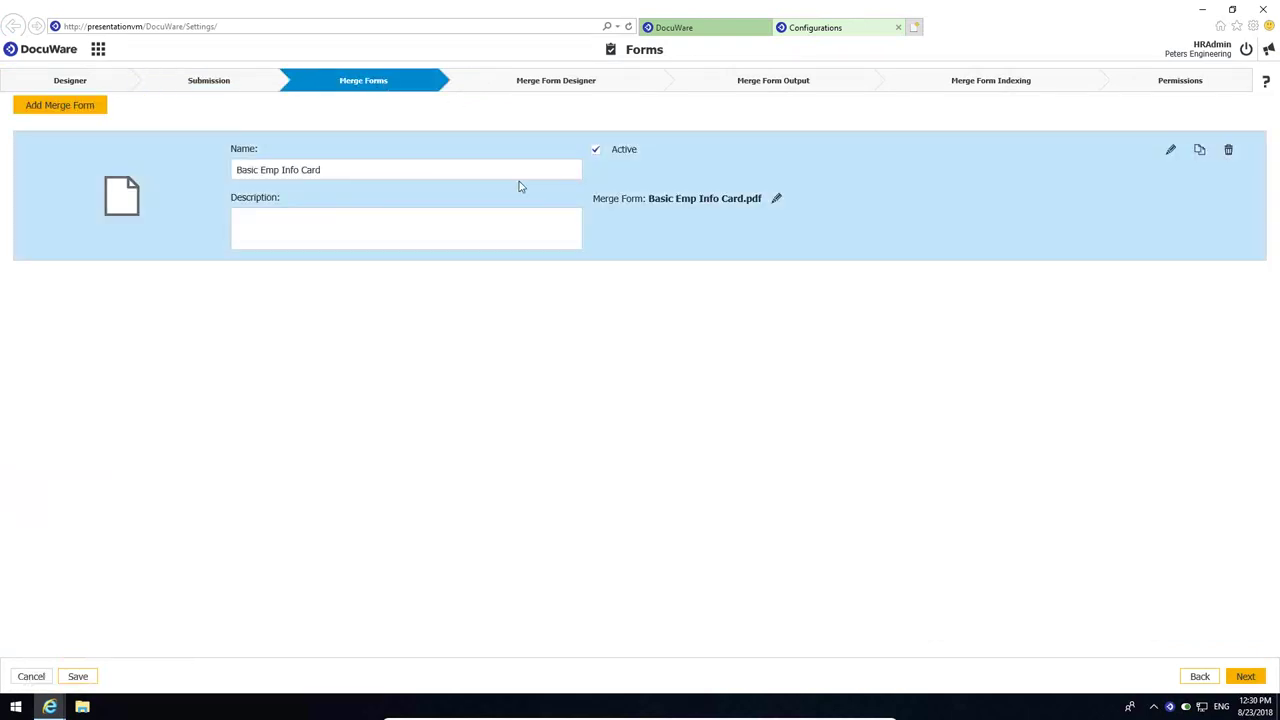
{"action": "left_click", "coordinate": [1229, 152]}
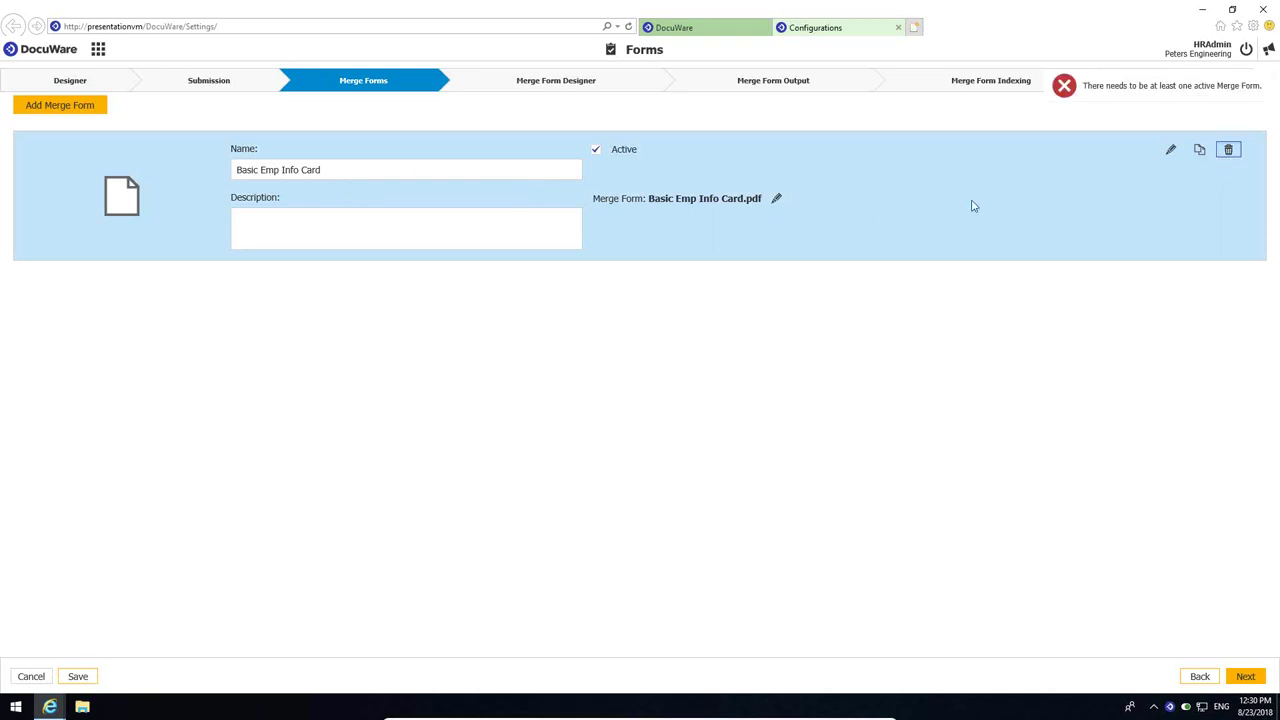
{"action": "left_click", "coordinate": [777, 198]}
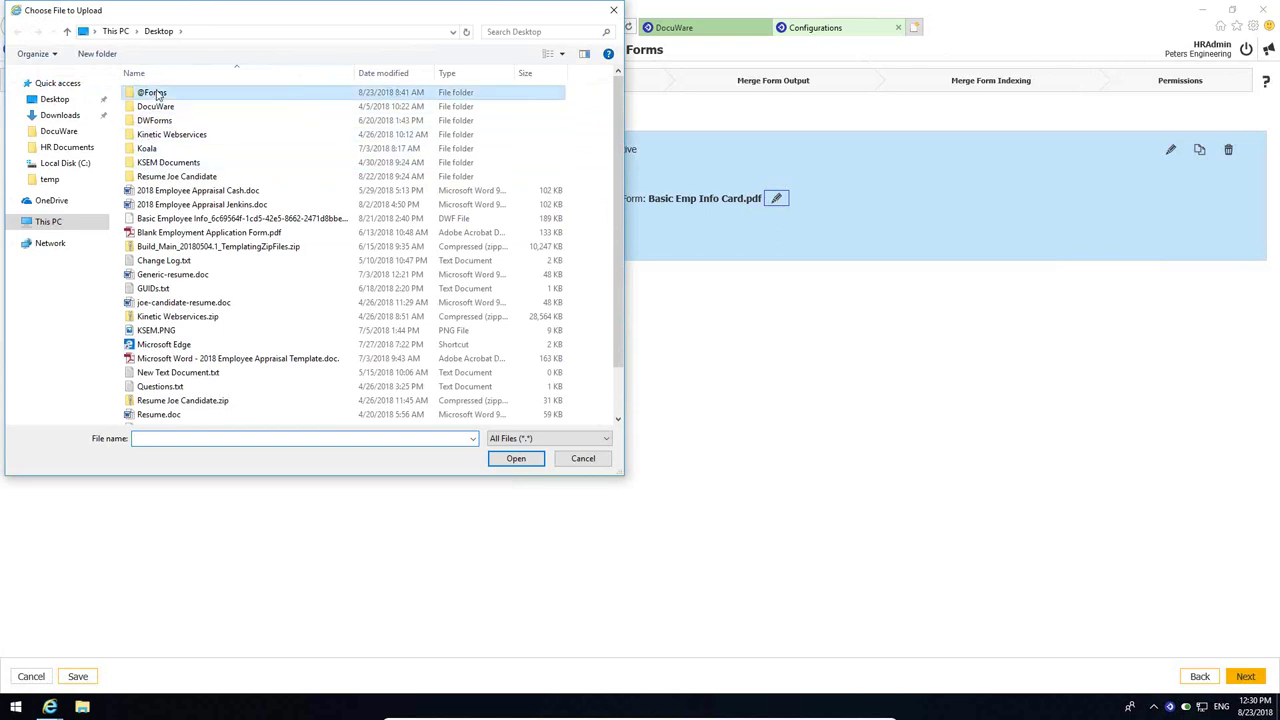
{"action": "double_click", "coordinate": [150, 93]}
{"action": "left_click", "coordinate": [178, 125]}
{"action": "double_click", "coordinate": [179, 125]}
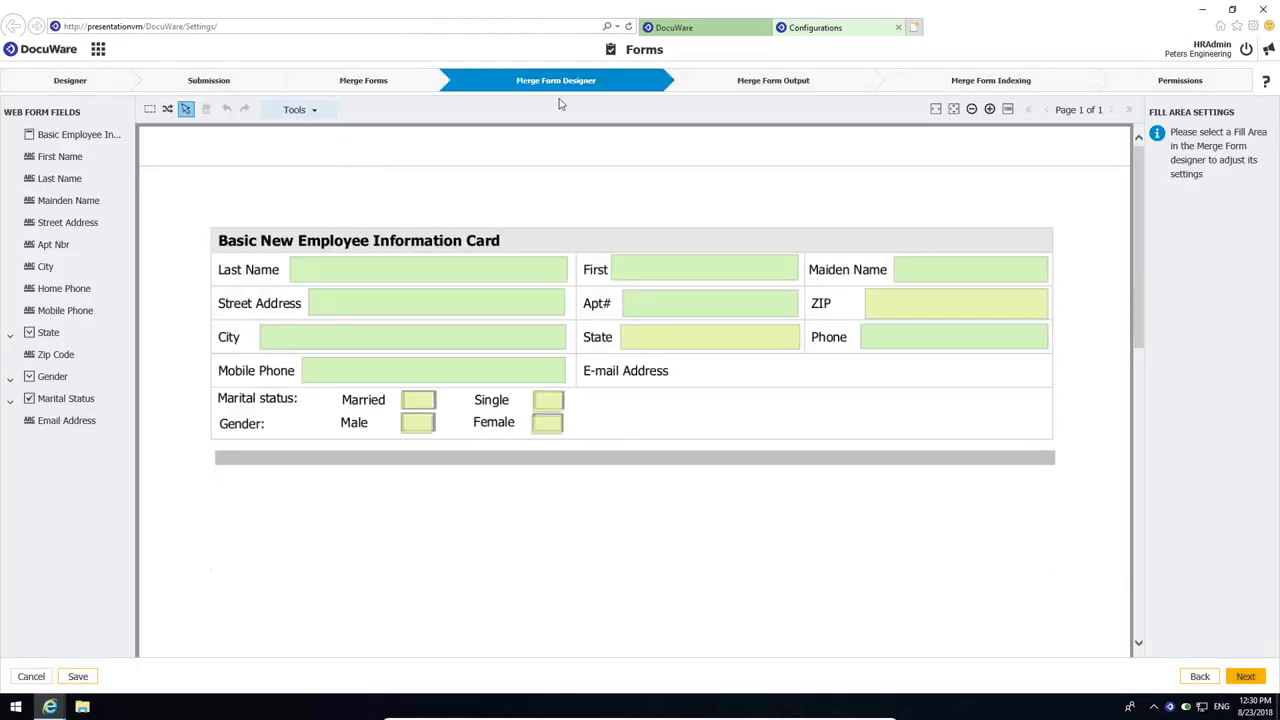
- Delete the Last Name, Street Address, City, Mobile Phone, Married, Male, Female and Single fill areas
{"action": "left_click", "coordinate": [529, 274]}
{"action": "key", "text": "Delete"}
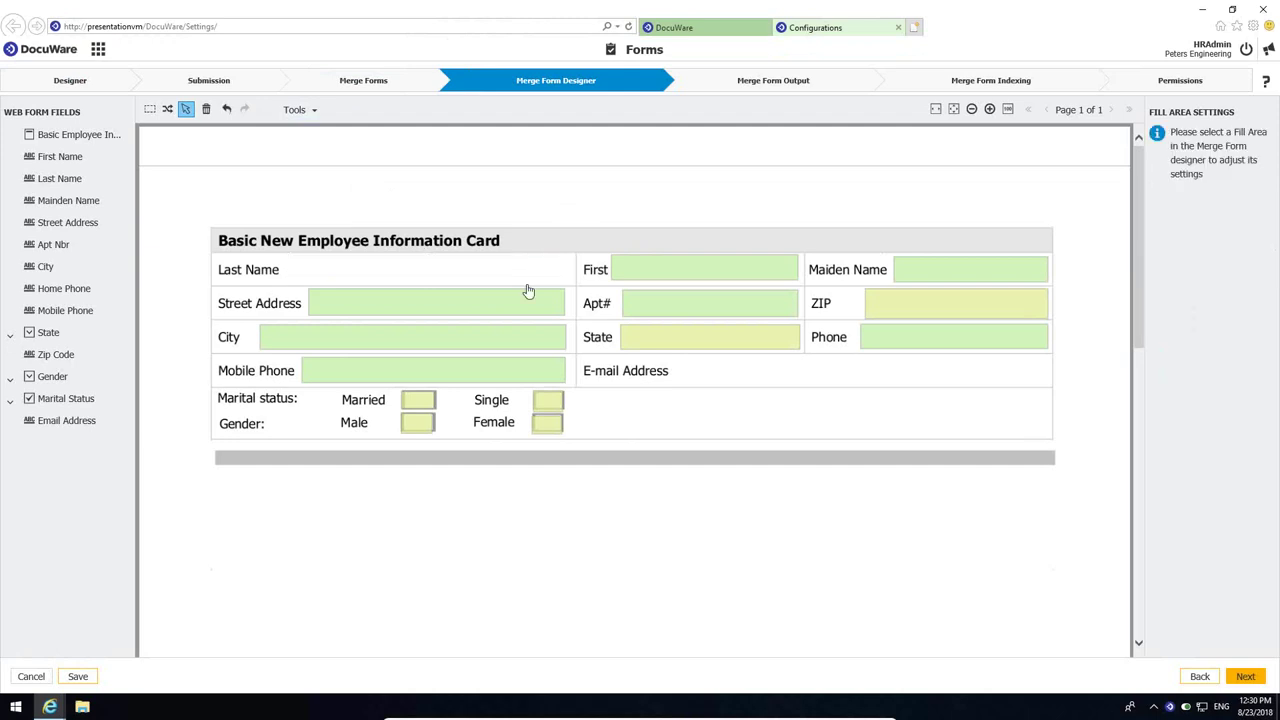
{"action": "left_click", "coordinate": [526, 303]}
{"action": "key", "text": "Delete"}
{"action": "left_click", "coordinate": [522, 340]}
{"action": "key", "text": "Delete"}
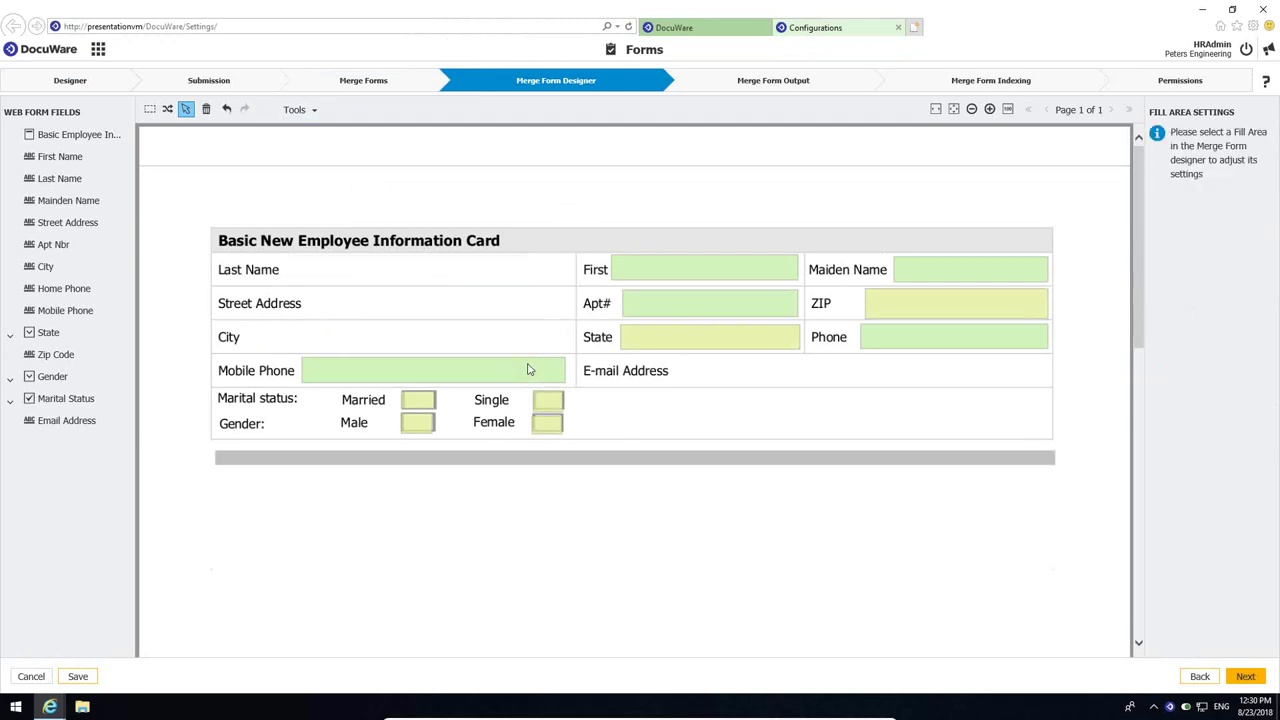
{"action": "left_click", "coordinate": [528, 371]}
{"action": "key", "text": "Delete"}
{"action": "left_click", "coordinate": [426, 405]}
{"action": "key", "text": "Delete"}
{"action": "left_click", "coordinate": [417, 422]}
{"action": "key", "text": "Delete"}
{"action": "left_click", "coordinate": [548, 422]}
{"action": "key", "text": "Delete"}
{"action": "left_click", "coordinate": [548, 400]}
{"action": "key", "text": "Delete"}
- Delete the remaining State, Apt#, First, Maiden Name, ZIP and Phone fill areas
{"action": "left_click", "coordinate": [690, 340]}
{"action": "key", "text": "Delete"}
{"action": "left_click", "coordinate": [698, 316]}
{"action": "key", "text": "Delete"}
{"action": "left_click", "coordinate": [701, 270]}
{"action": "key", "text": "Delete"}
{"action": "left_click", "coordinate": [943, 272]}
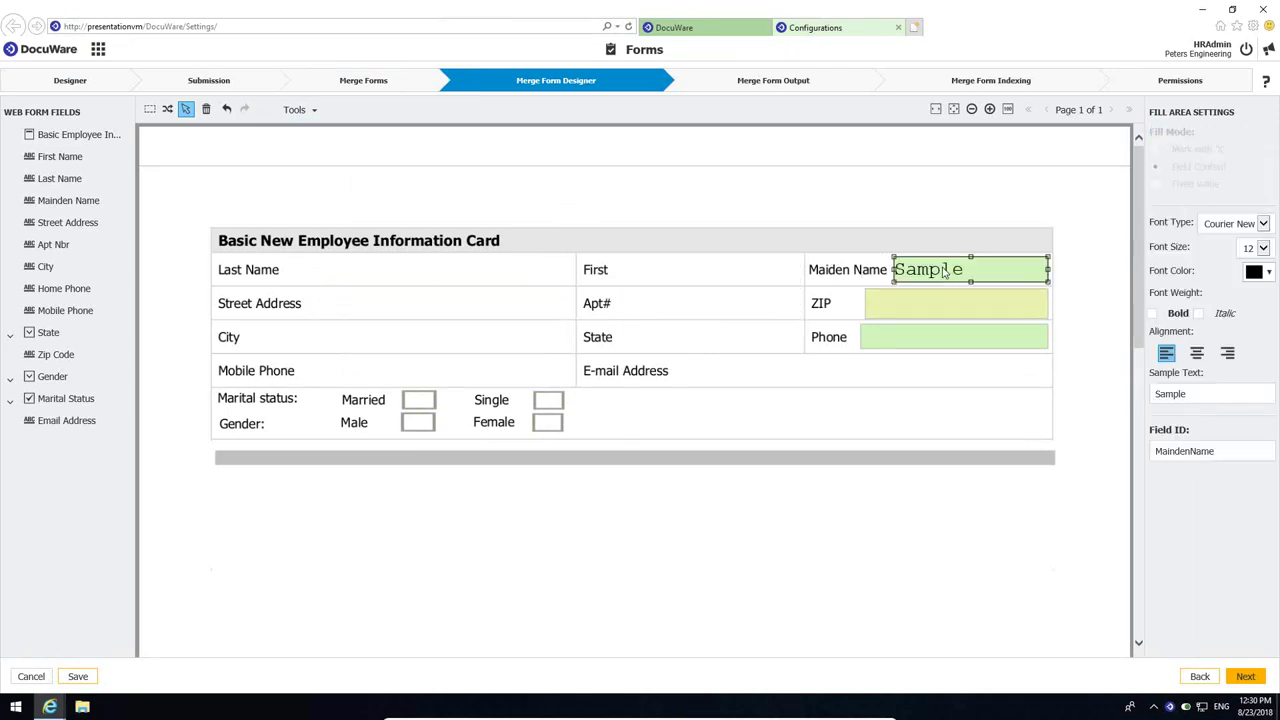
{"action": "key", "text": "Delete"}
{"action": "left_click", "coordinate": [943, 303]}
{"action": "key", "text": "Delete"}
{"action": "left_click", "coordinate": [940, 337]}
{"action": "key", "text": "Delete"}
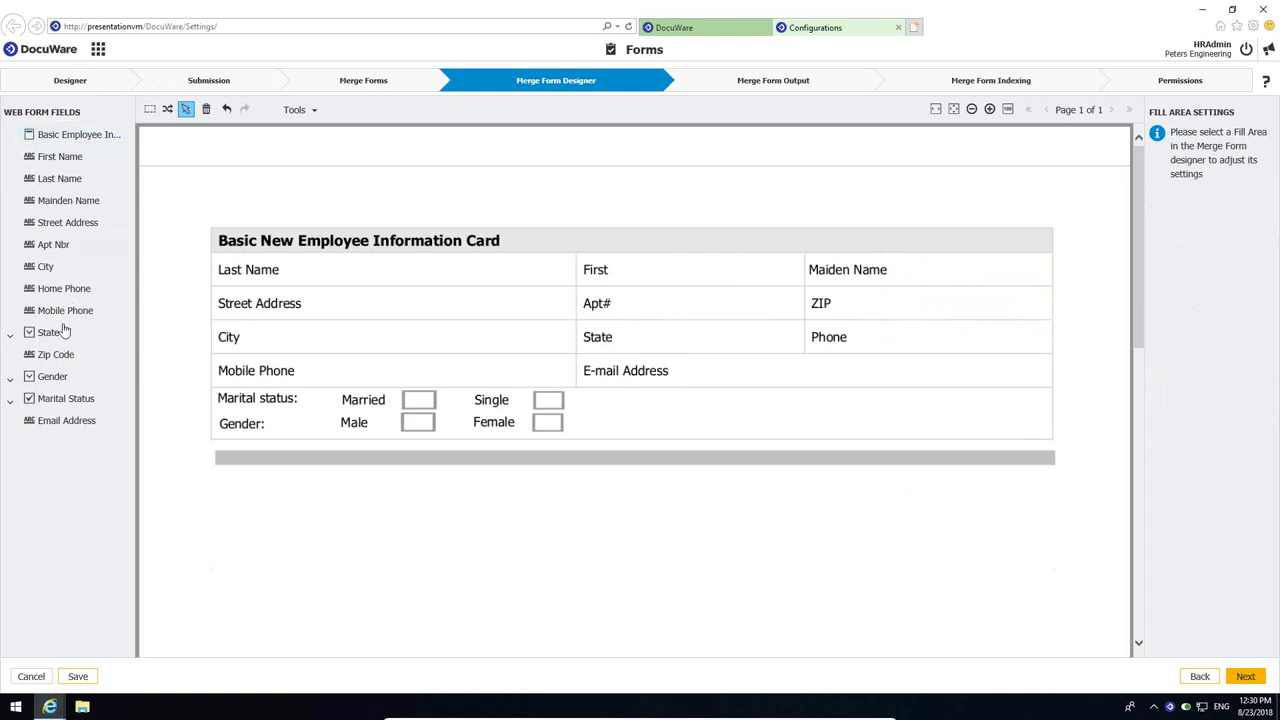
- Draw fill areas for First Name, Last Name, Maiden Name, Street Address and Apt Nbr
{"action": "left_click", "coordinate": [150, 110]}
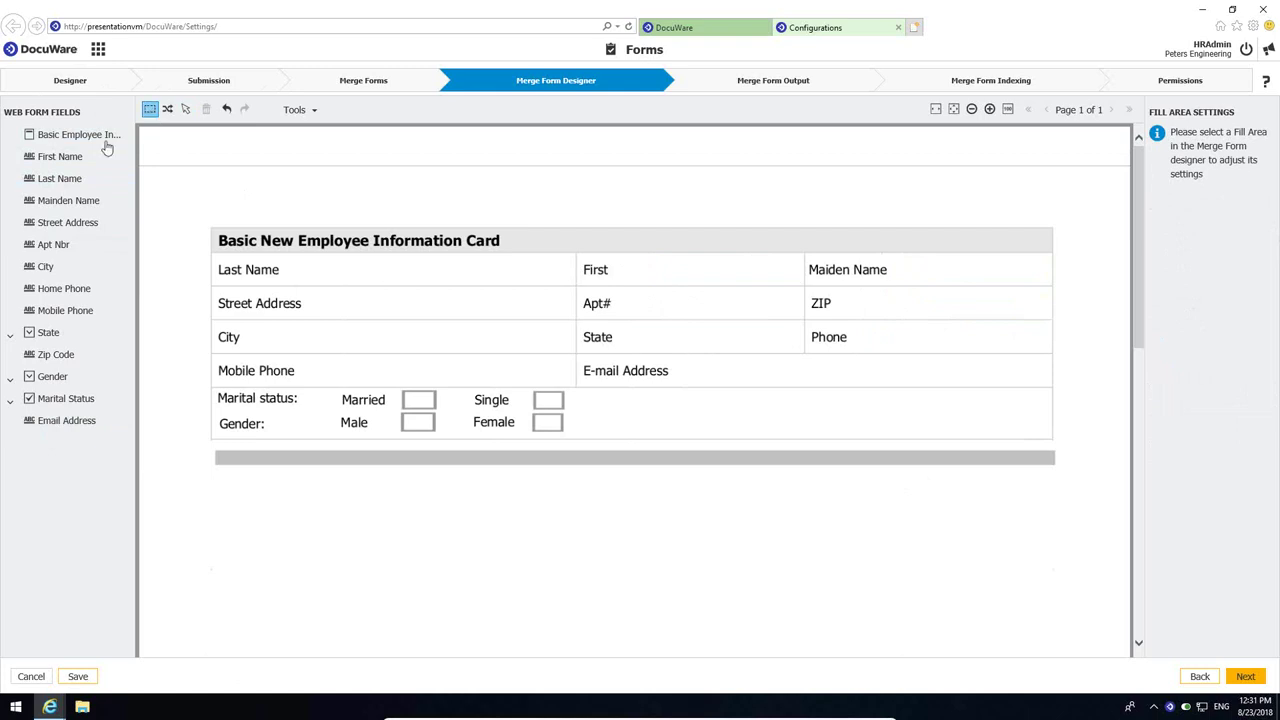
{"action": "left_click", "coordinate": [64, 160]}
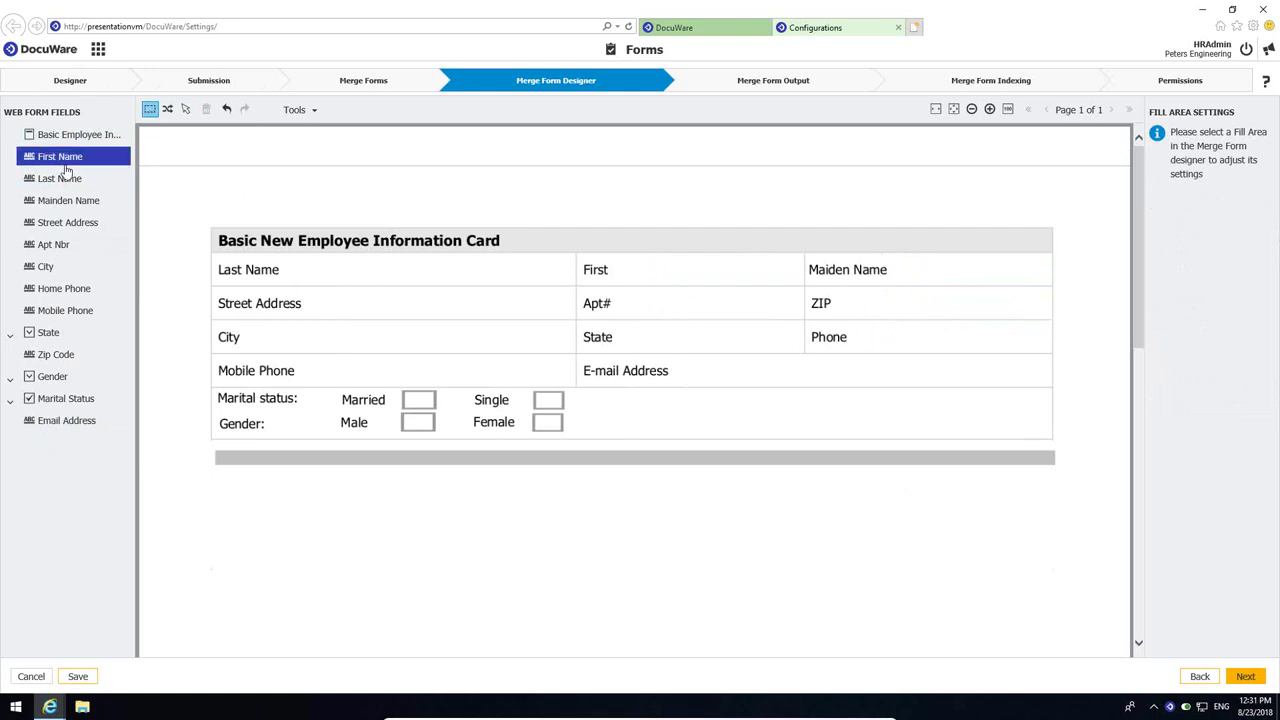
{"action": "left_click_drag", "start_coordinate": [612, 254], "coordinate": [801, 282]}
{"action": "left_click", "coordinate": [76, 186]}
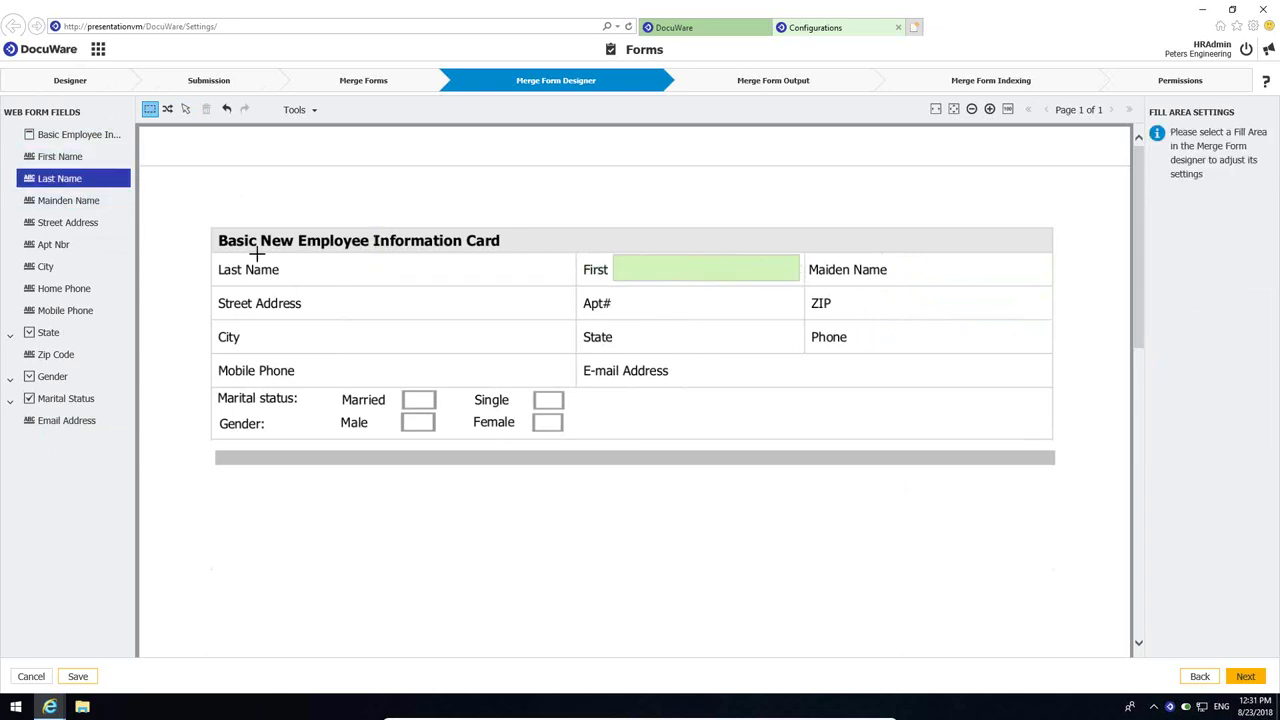
{"action": "left_click_drag", "start_coordinate": [286, 255], "coordinate": [553, 283]}
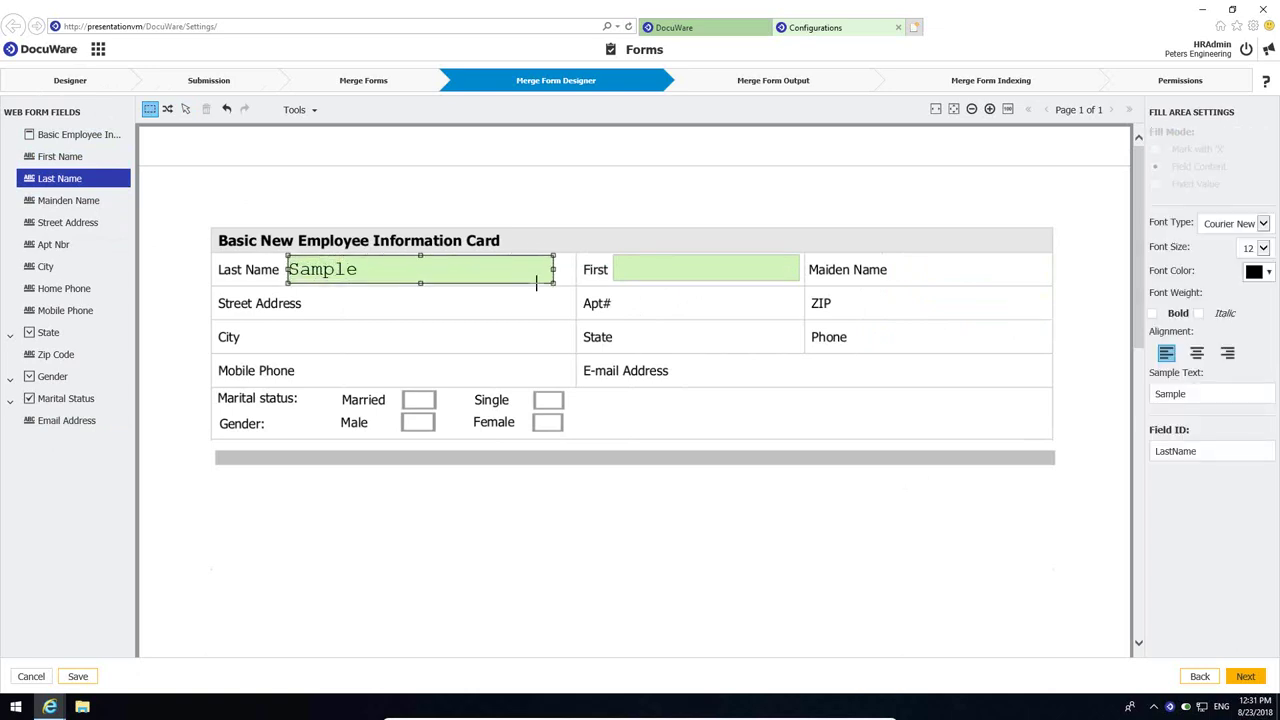
{"action": "left_click", "coordinate": [62, 200]}
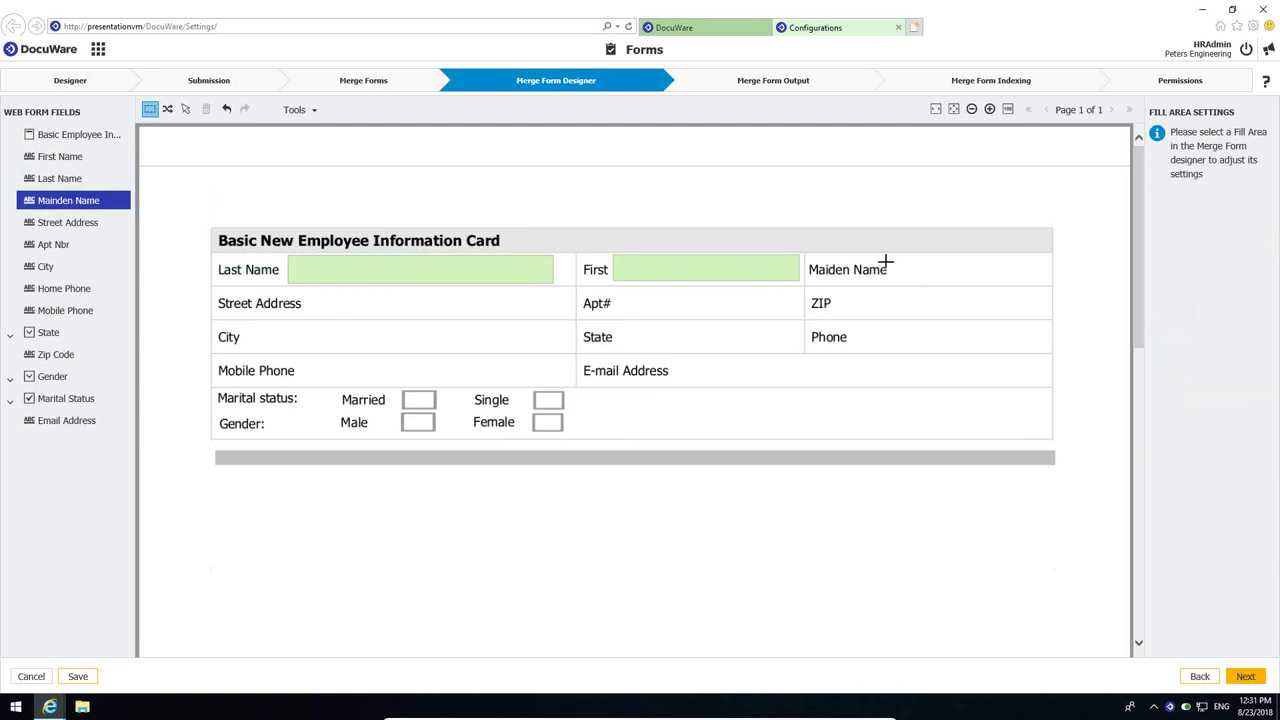
{"action": "left_click_drag", "start_coordinate": [892, 255], "coordinate": [1046, 285]}
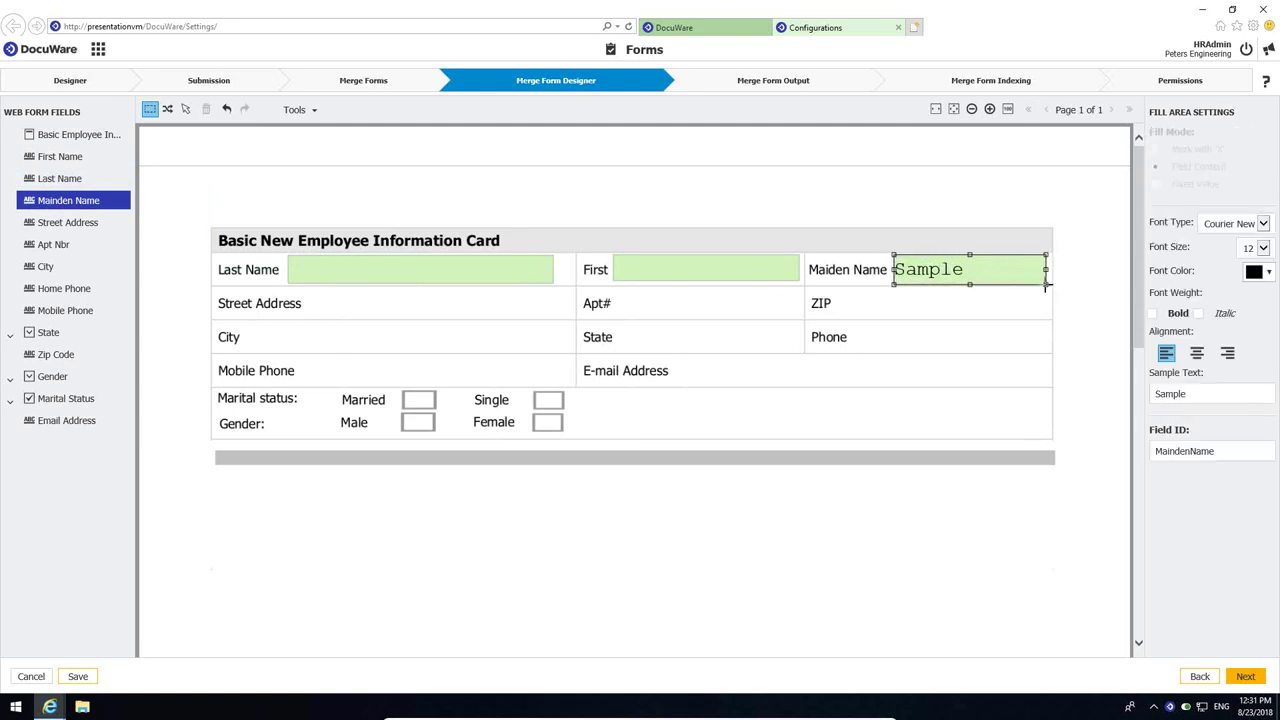
{"action": "left_click", "coordinate": [88, 224]}
{"action": "left_click_drag", "start_coordinate": [305, 289], "coordinate": [563, 316]}
{"action": "left_click", "coordinate": [55, 245]}
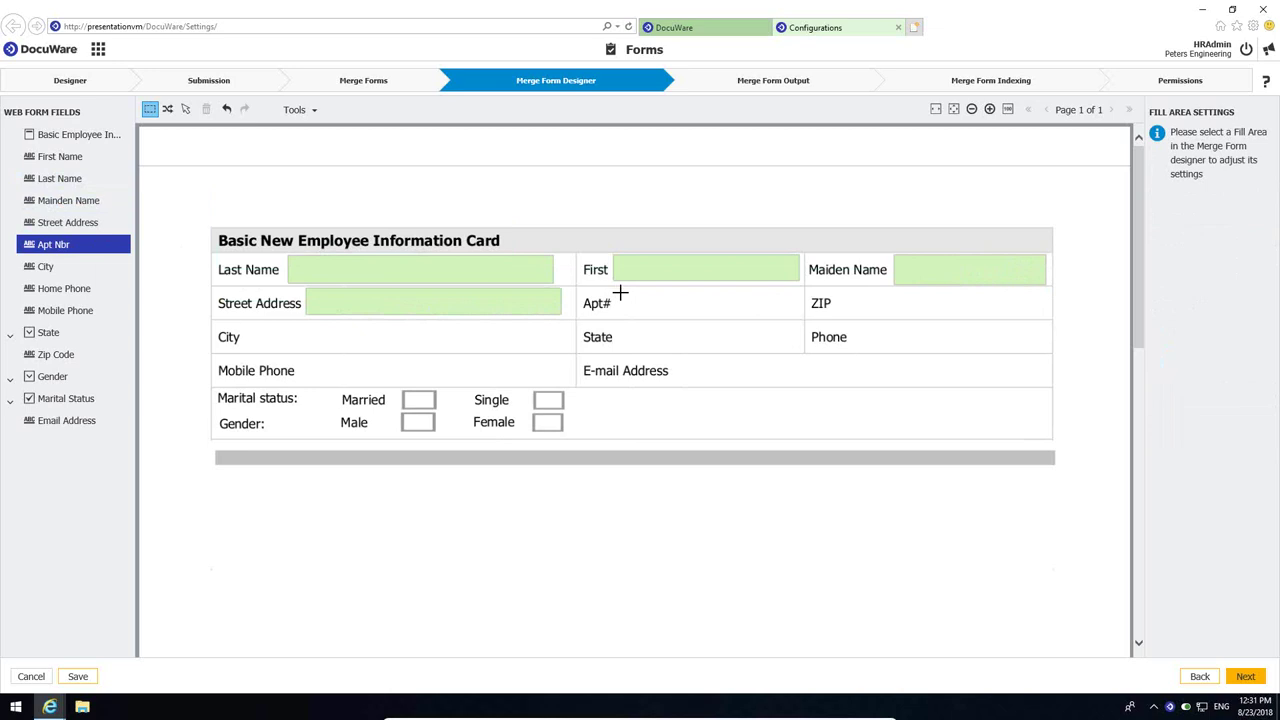
{"action": "left_click_drag", "start_coordinate": [619, 286], "coordinate": [790, 315]}
- Draw fill areas for City, State, Zip Code, Home Phone, Mobile Phone and Email Address
{"action": "left_click", "coordinate": [45, 266]}
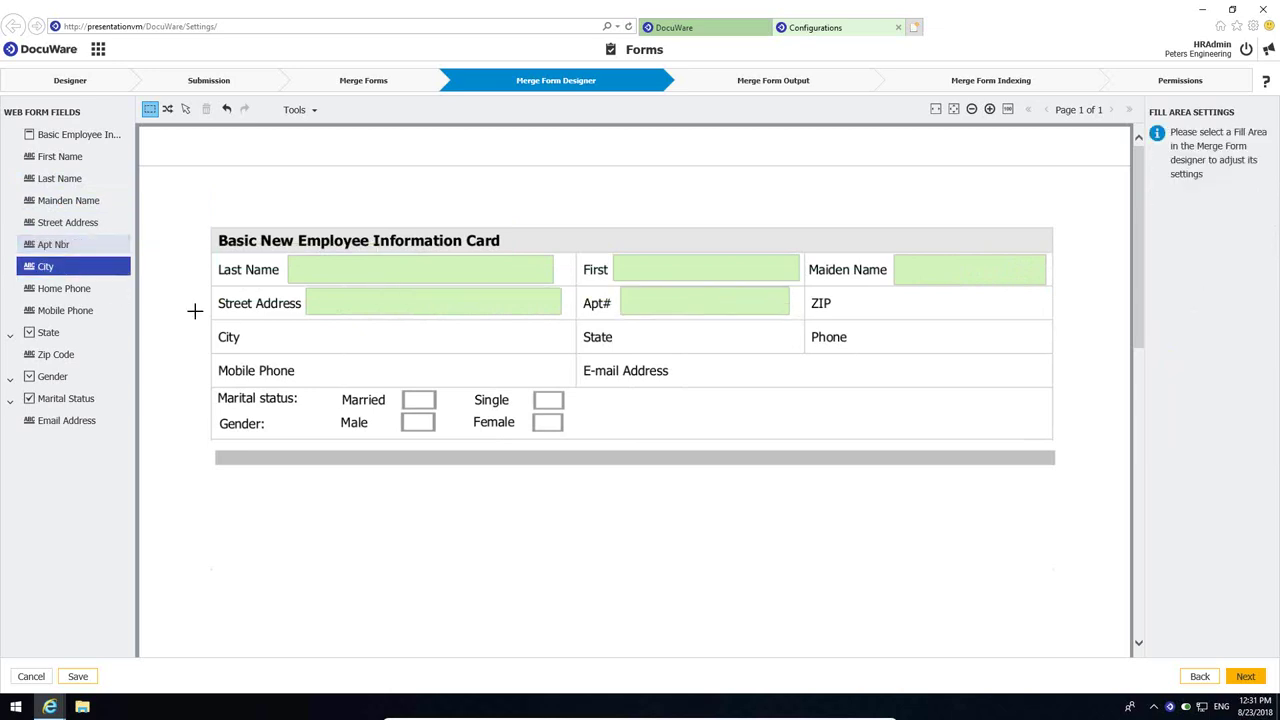
{"action": "left_click_drag", "start_coordinate": [249, 321], "coordinate": [551, 352]}
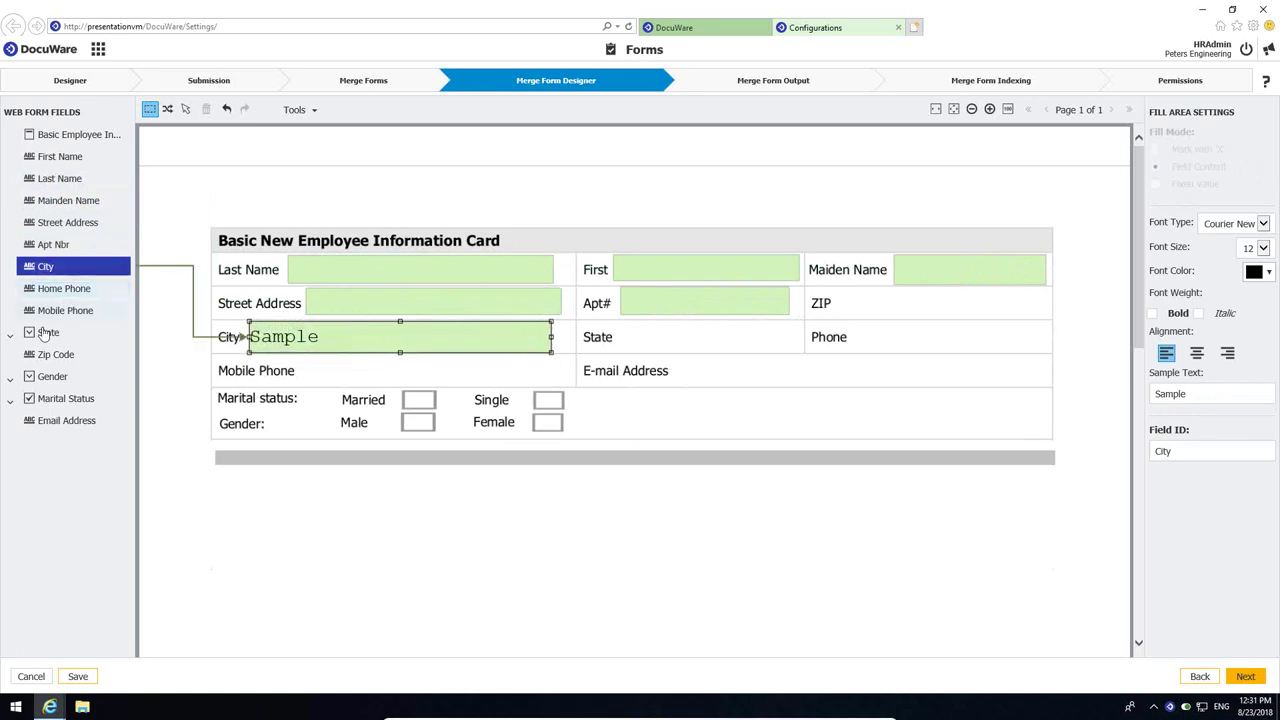
{"action": "left_click", "coordinate": [70, 338]}
{"action": "left_click_drag", "start_coordinate": [623, 325], "coordinate": [785, 349]}
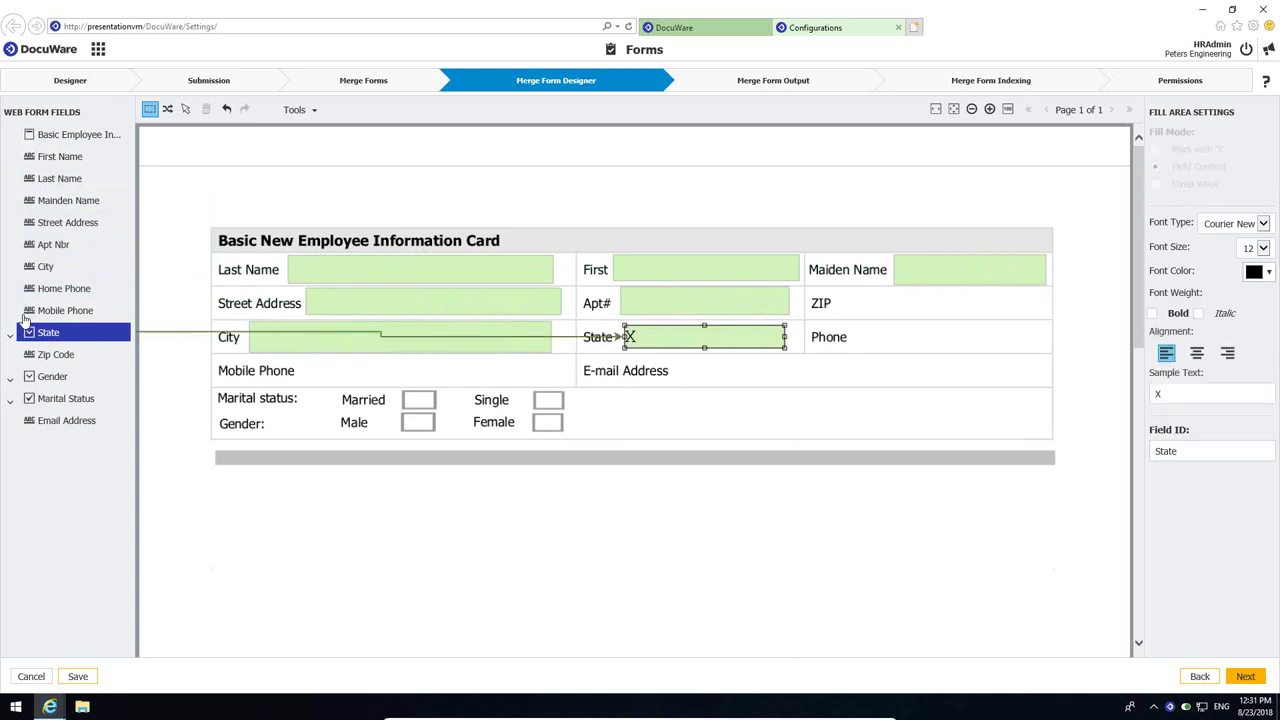
{"action": "left_click", "coordinate": [70, 347]}
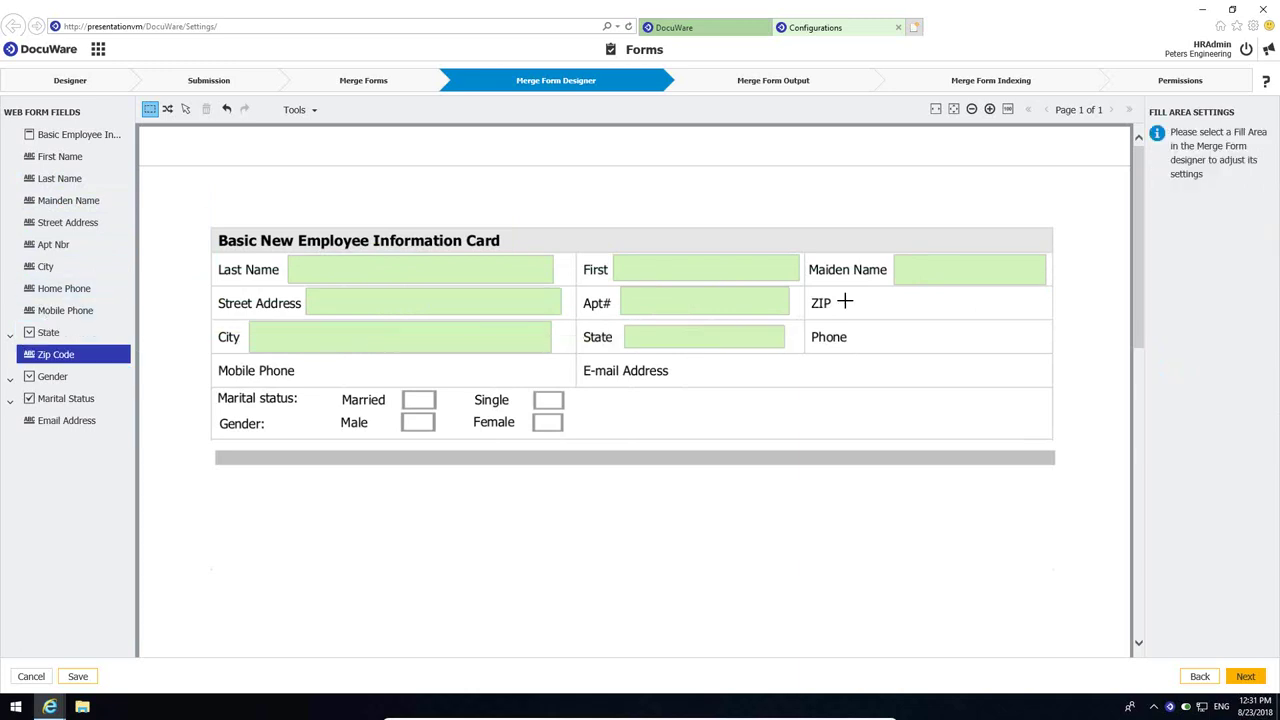
{"action": "left_click_drag", "start_coordinate": [856, 296], "coordinate": [1044, 318]}
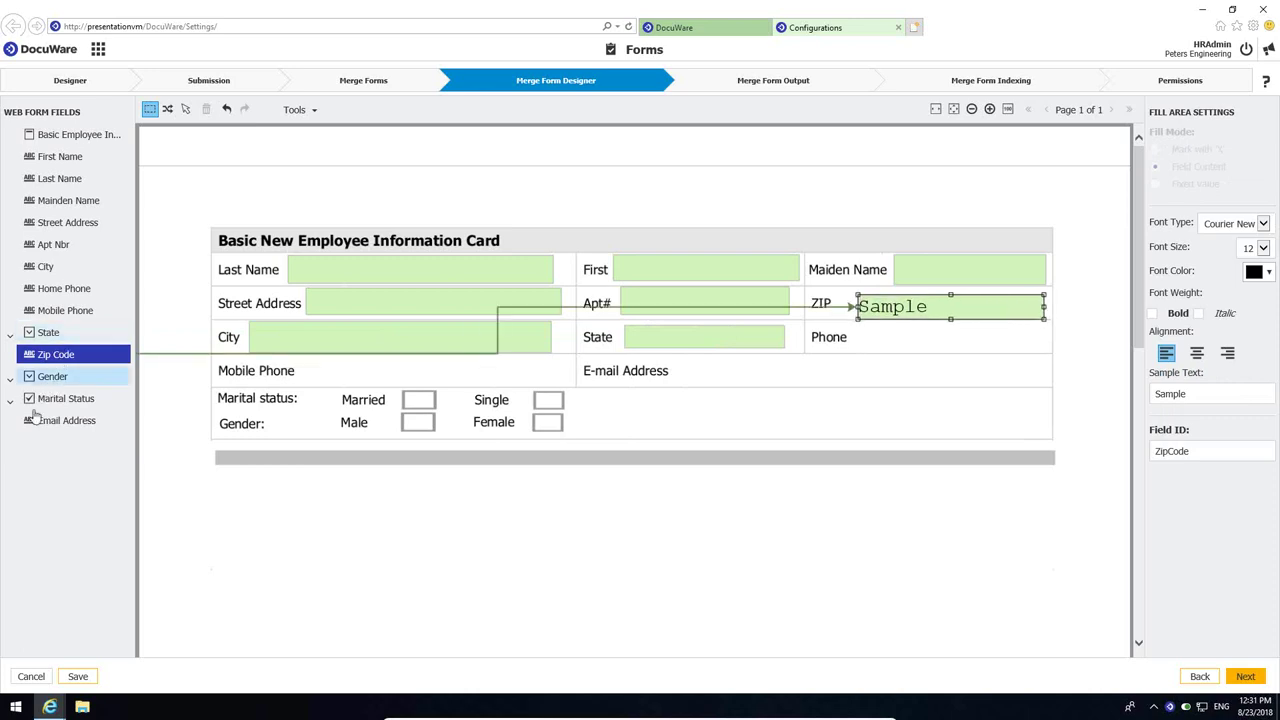
{"action": "left_click", "coordinate": [64, 288]}
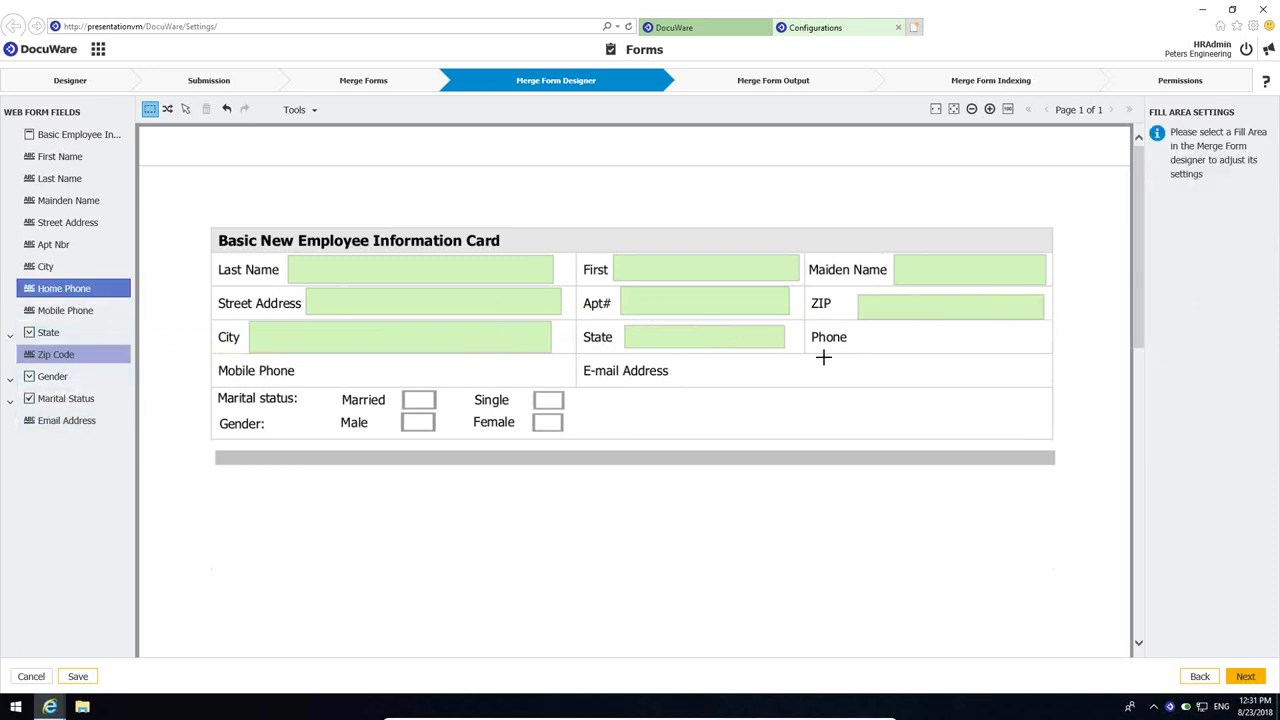
{"action": "left_click_drag", "start_coordinate": [859, 327], "coordinate": [1040, 352]}
{"action": "left_click", "coordinate": [65, 310]}
{"action": "left_click_drag", "start_coordinate": [305, 361], "coordinate": [566, 382]}
{"action": "left_click", "coordinate": [120, 422]}
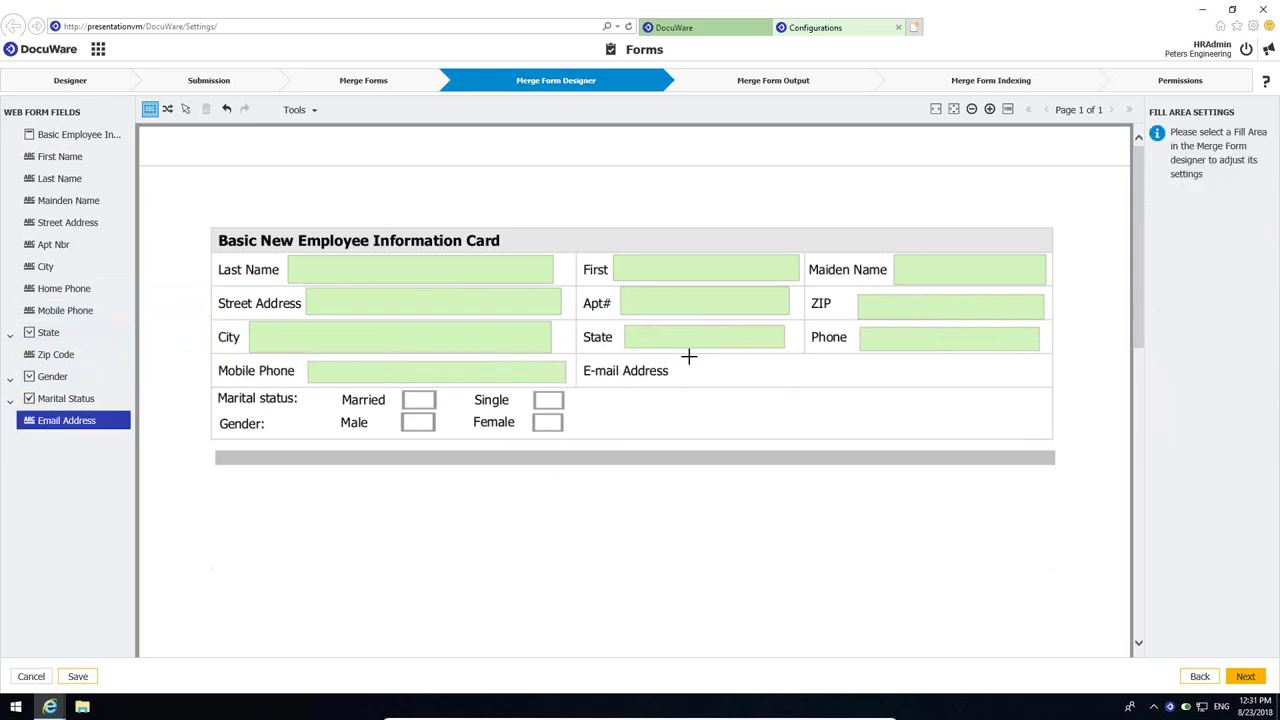
{"action": "left_click_drag", "start_coordinate": [688, 353], "coordinate": [1040, 387]}
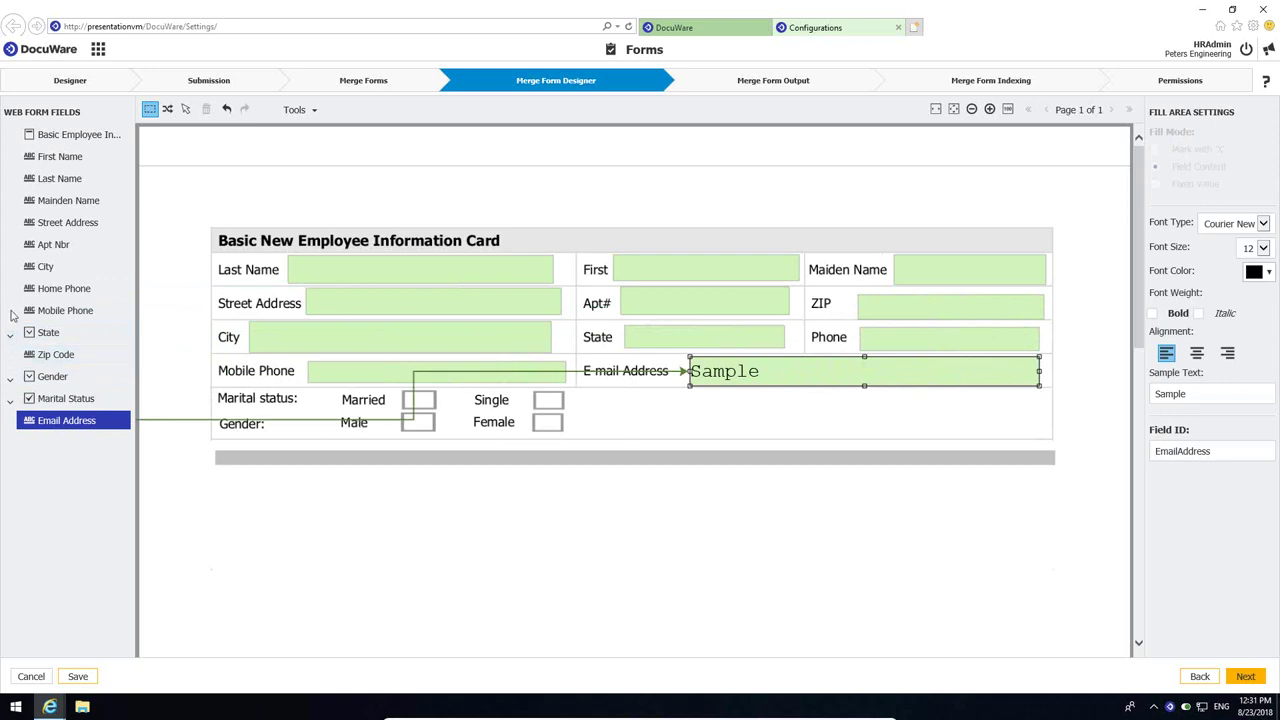
- Map Gender Male and Female to X-mark fill areas over their checkboxes
{"action": "left_click", "coordinate": [10, 378]}
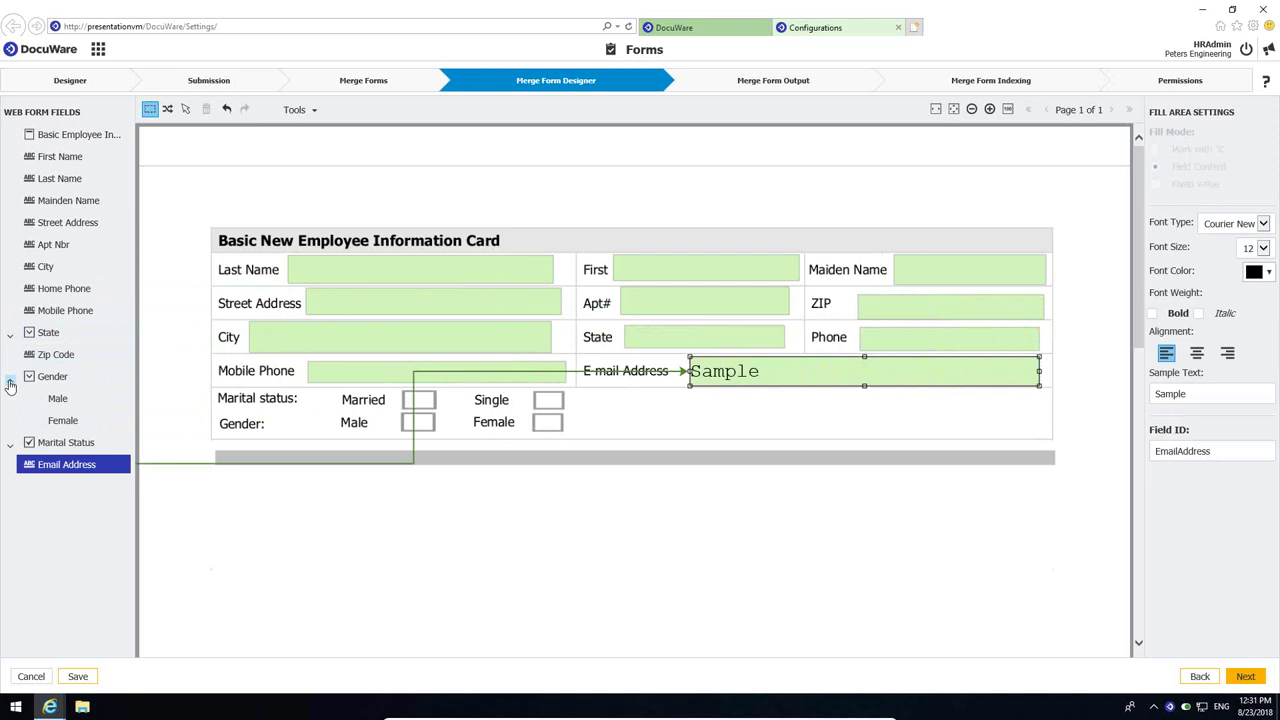
{"action": "left_click", "coordinate": [56, 398]}
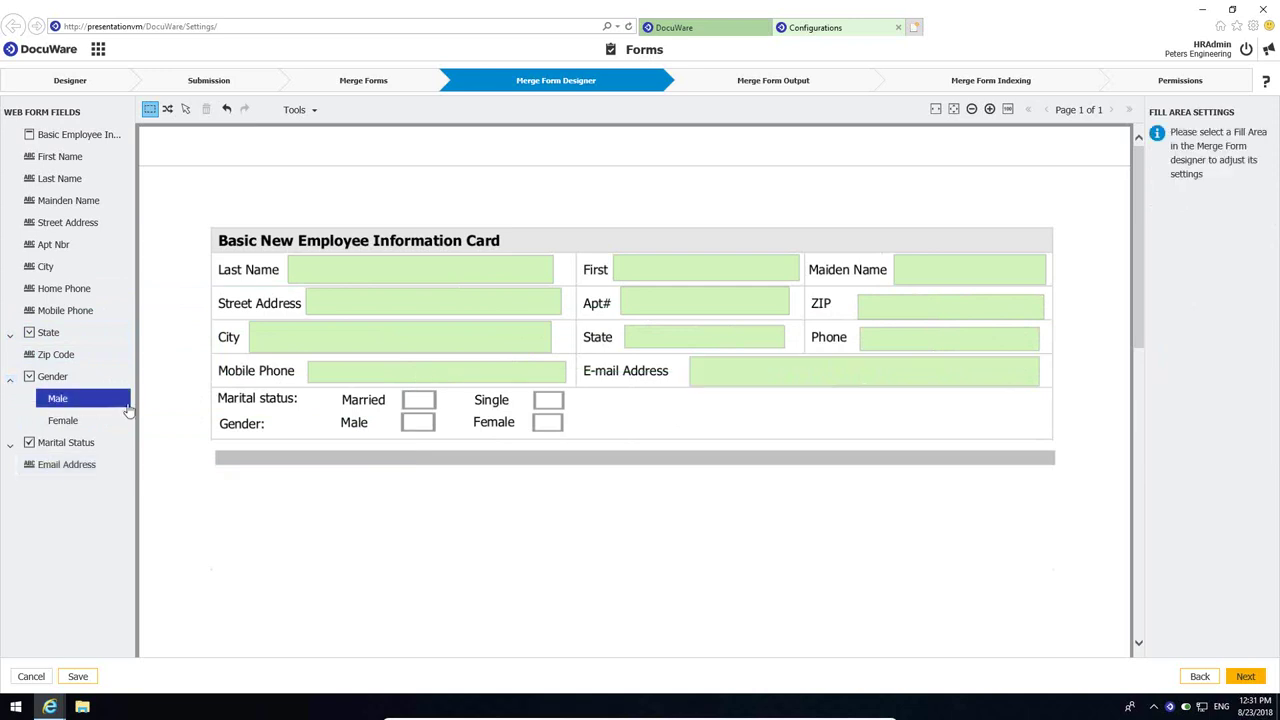
{"action": "left_click_drag", "start_coordinate": [400, 389], "coordinate": [436, 409]}
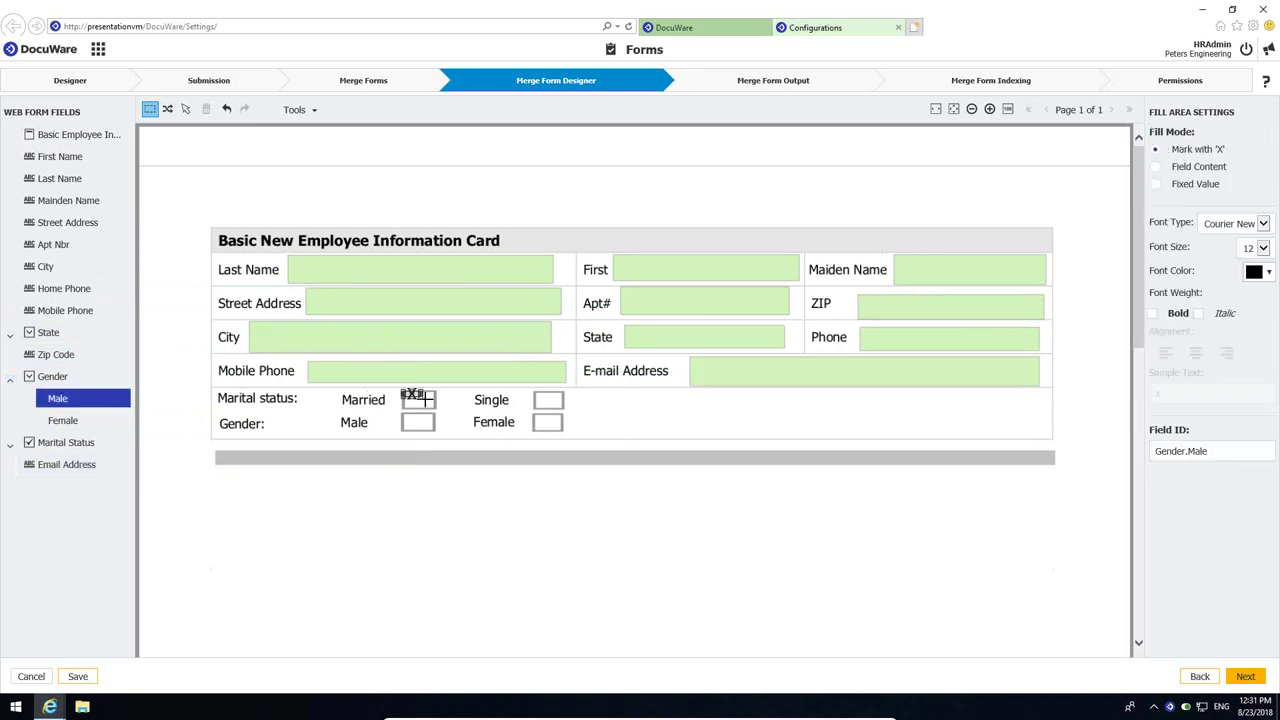
{"action": "left_click", "coordinate": [66, 420]}
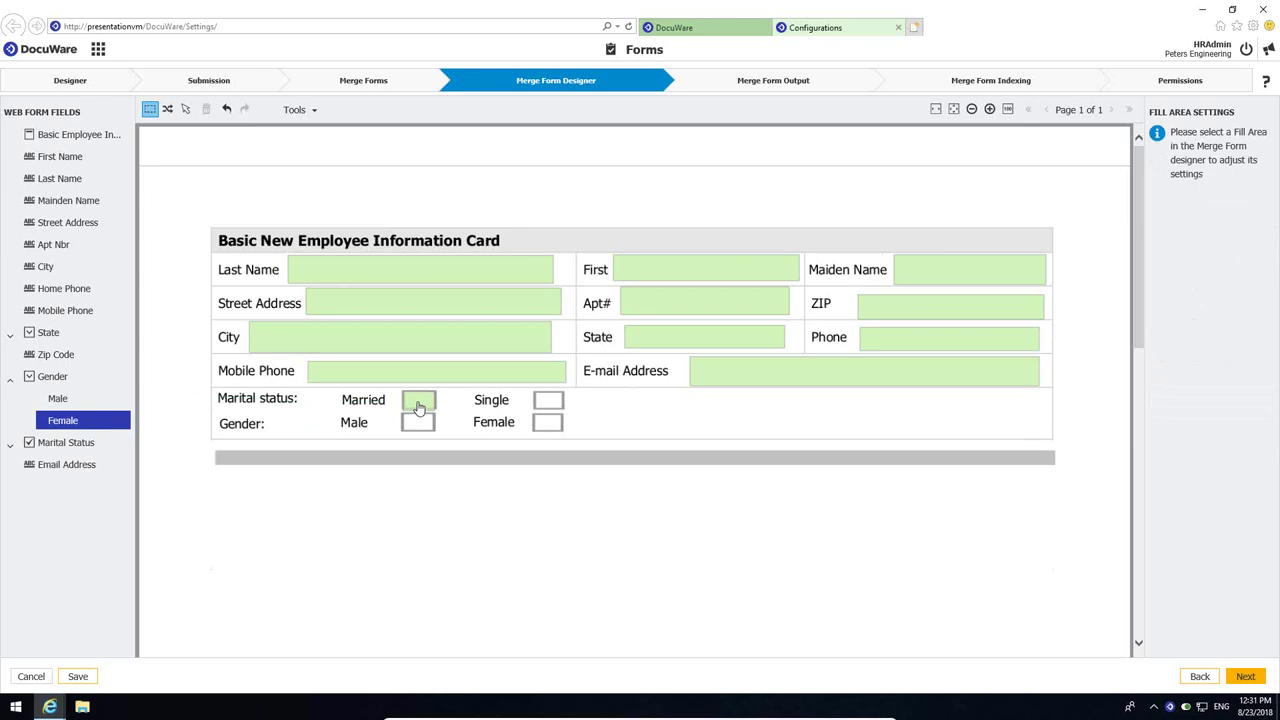
{"action": "mouse_move", "coordinate": [418, 401]}
{"action": "left_mouse_down"}
{"action": "mouse_move", "coordinate": [543, 400]}
{"action": "mouse_move", "coordinate": [416, 422]}
{"action": "left_mouse_up"}
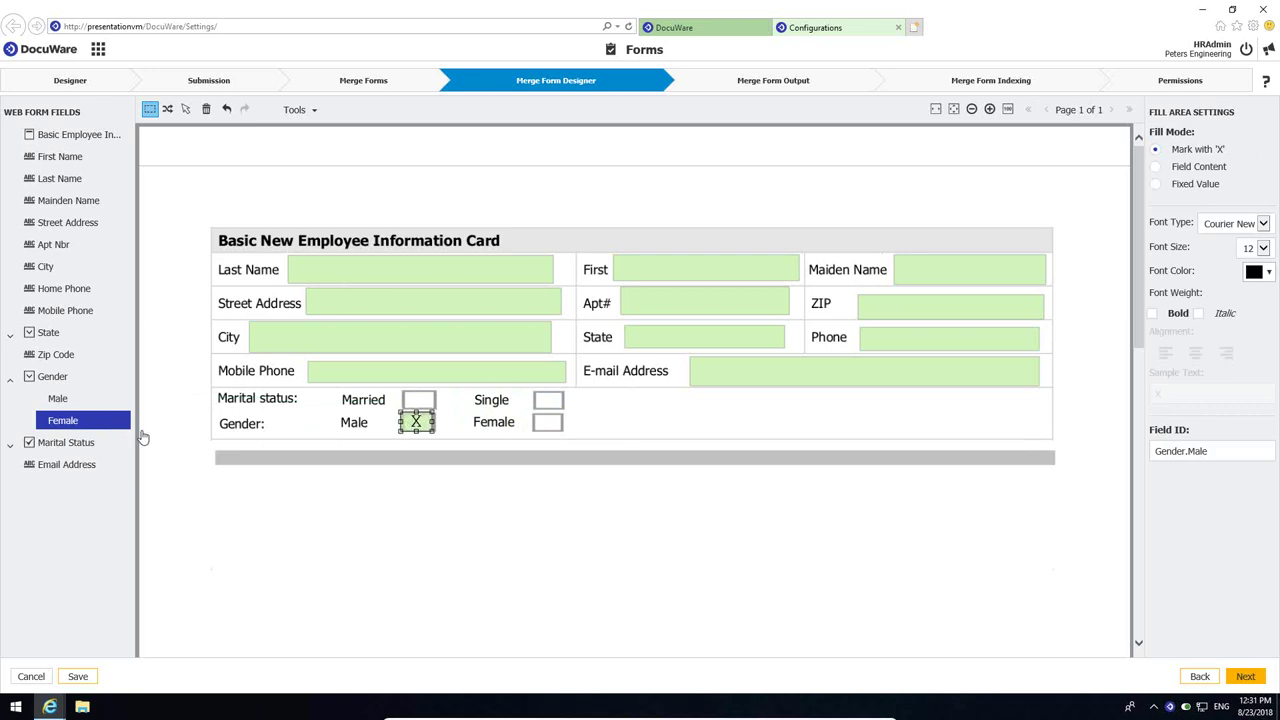
{"action": "left_click", "coordinate": [79, 404]}
{"action": "left_click", "coordinate": [79, 421]}
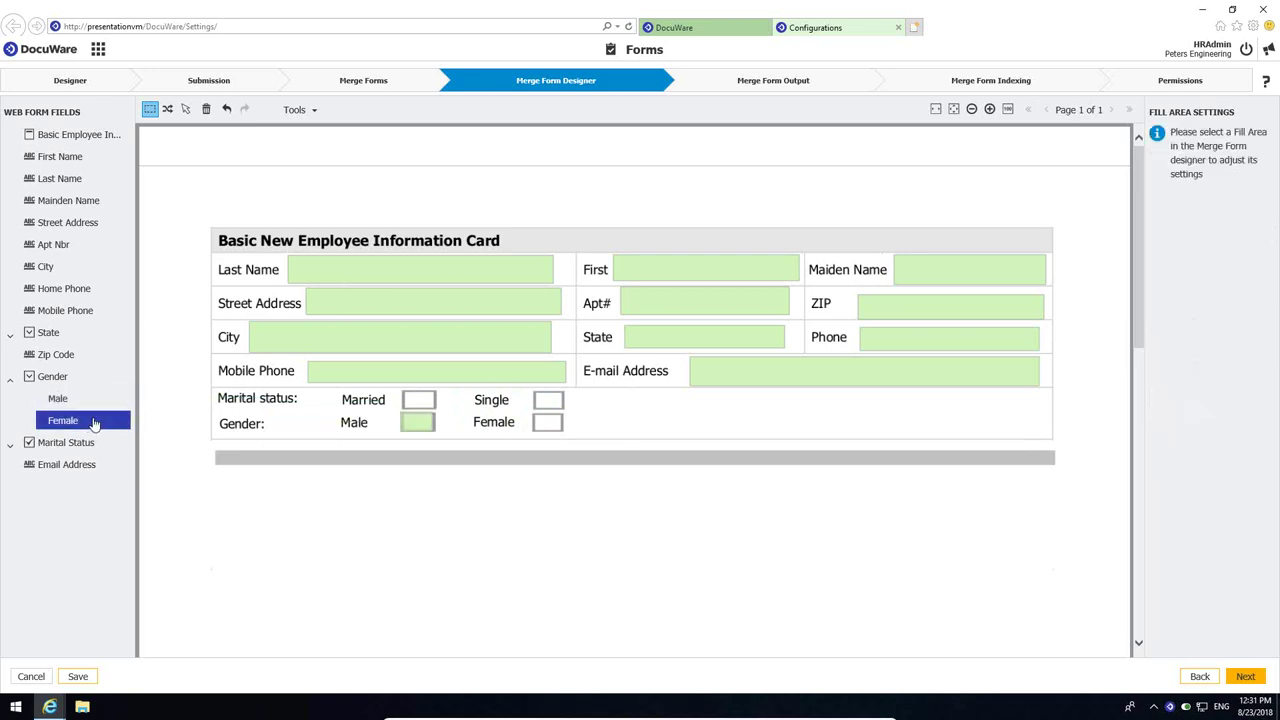
{"action": "left_click_drag", "start_coordinate": [528, 412], "coordinate": [568, 430]}
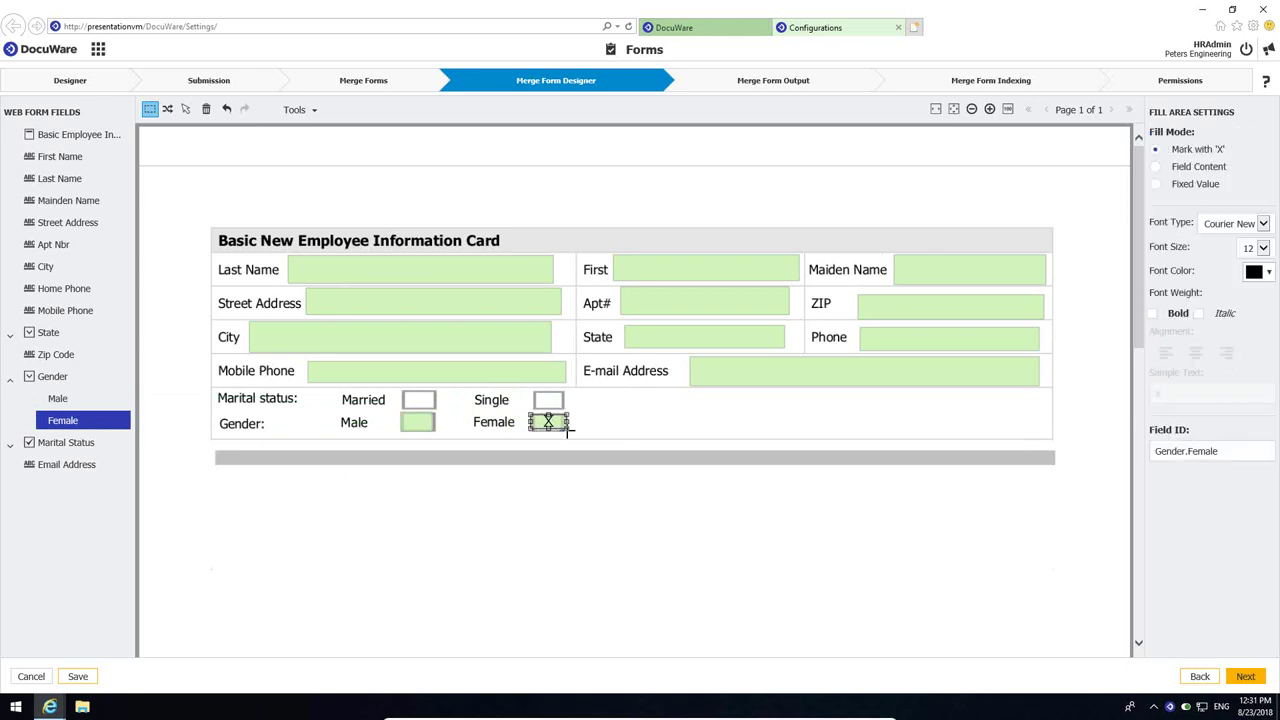
- Map Marital Status Married and Single to X-mark fill areas over their checkboxes
{"action": "left_click", "coordinate": [10, 444]}
{"action": "left_click", "coordinate": [90, 466]}
{"action": "left_click_drag", "start_coordinate": [400, 390], "coordinate": [435, 408]}
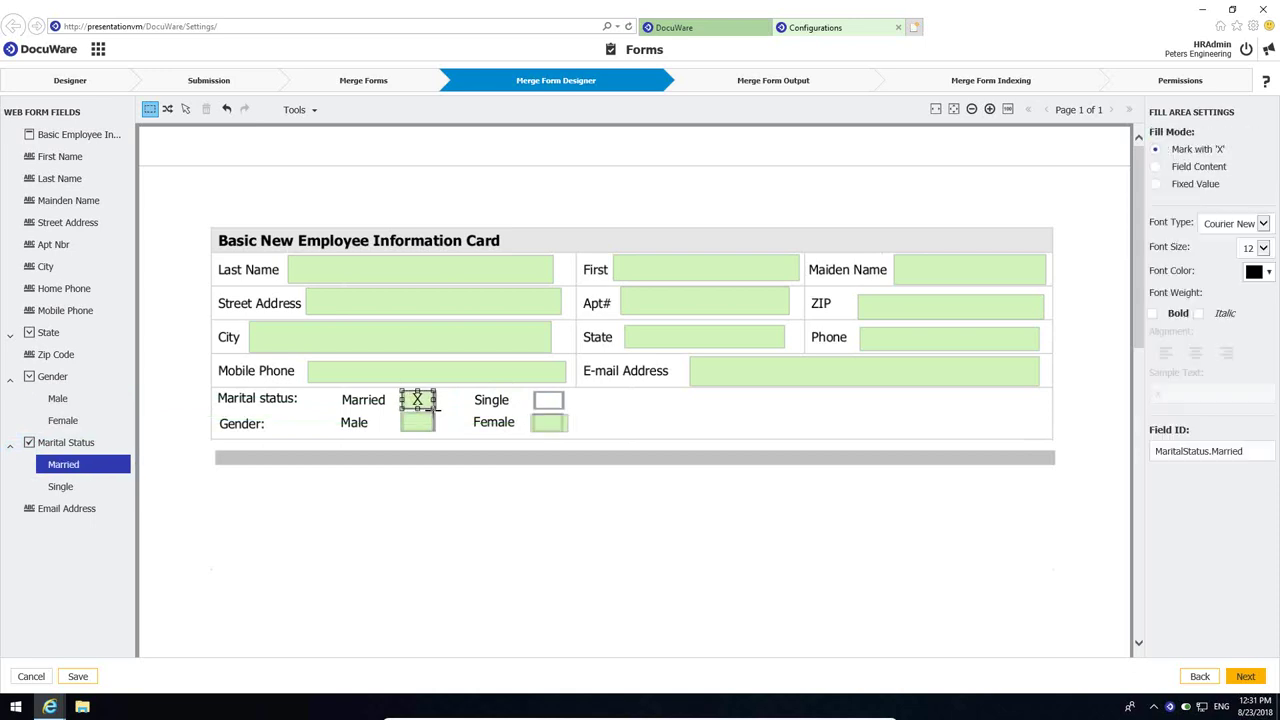
{"action": "left_click", "coordinate": [86, 490]}
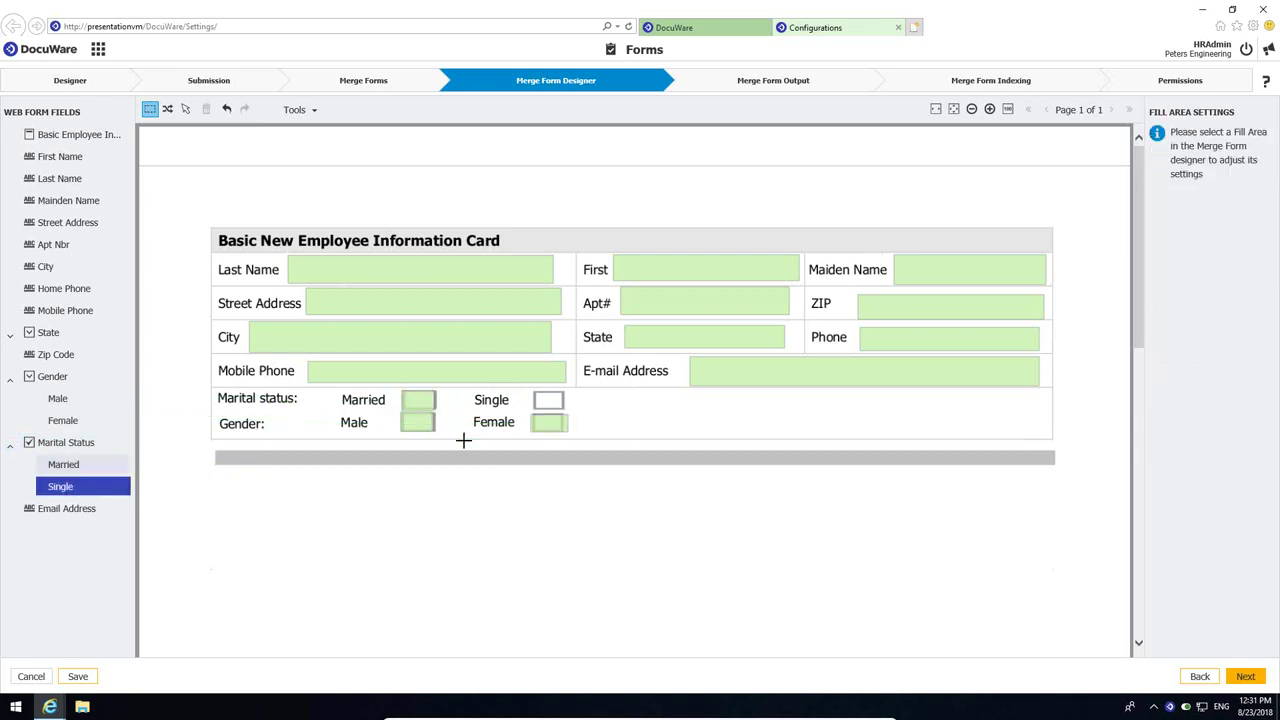
{"action": "left_click_drag", "start_coordinate": [535, 388], "coordinate": [565, 410]}
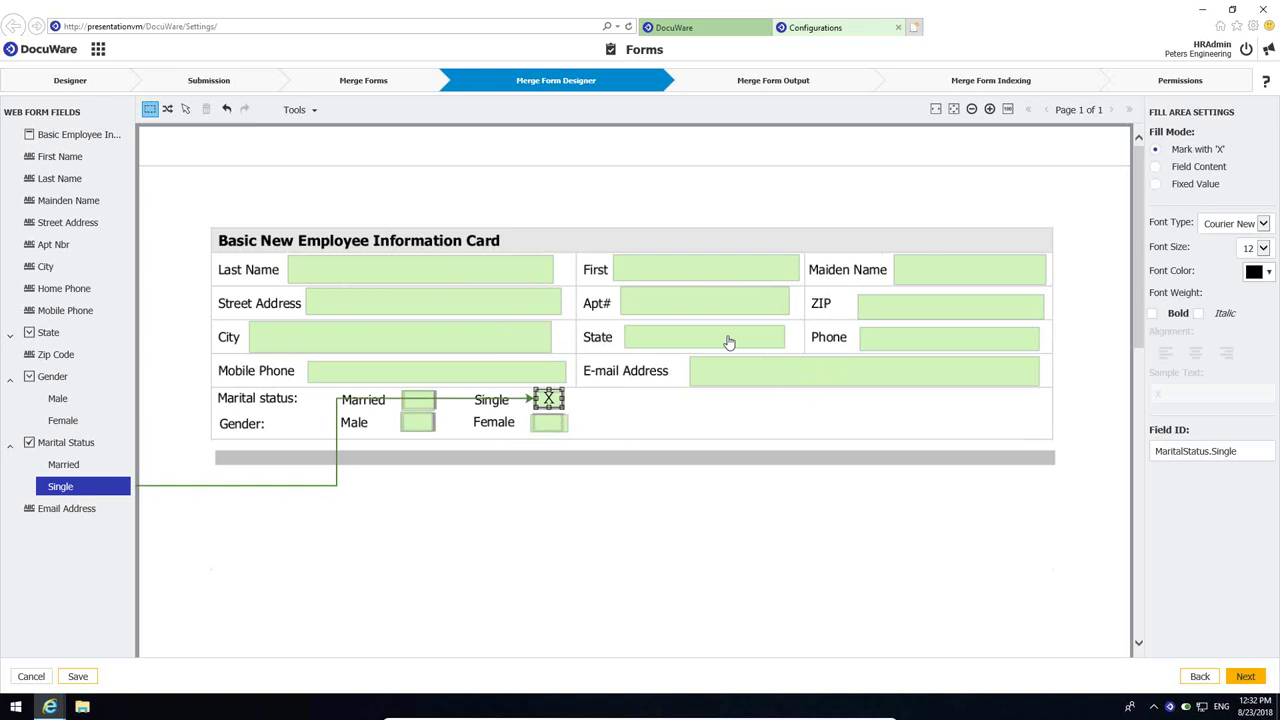
- Right-align the Last Name, Street Address, City and Mobile Phone fill areas
{"action": "left_click", "coordinate": [480, 272]}
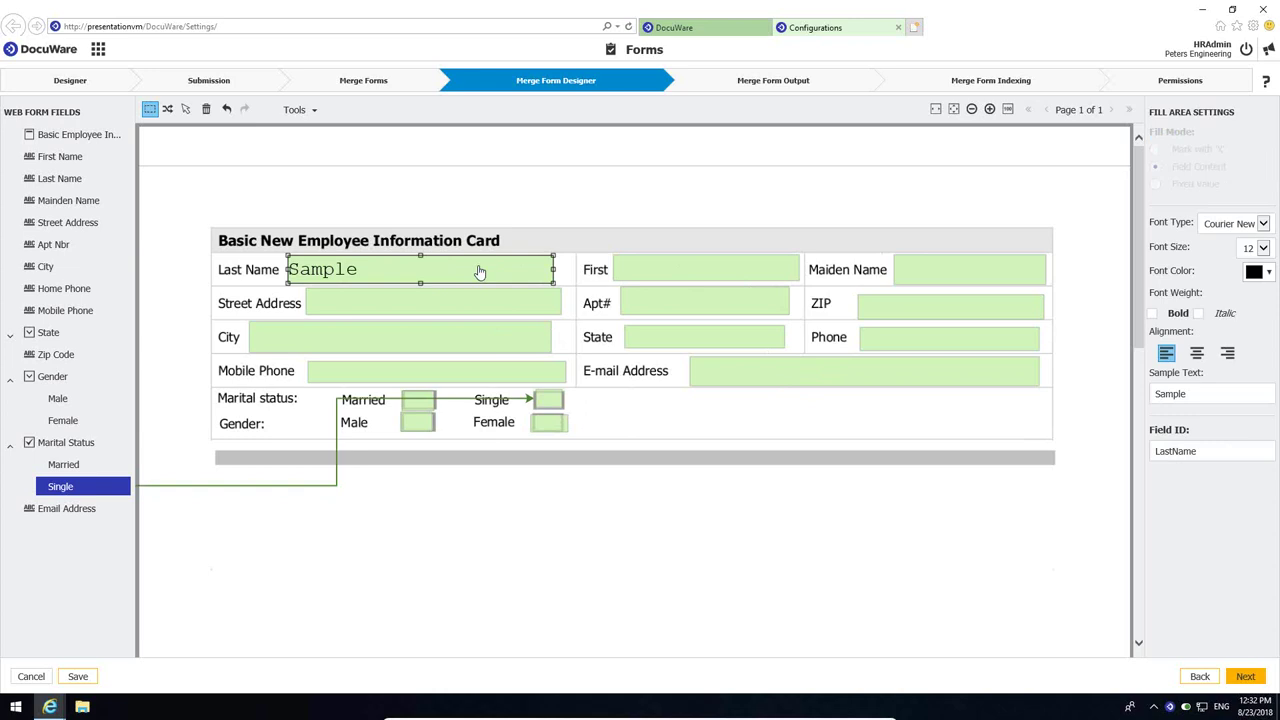
{"action": "left_click", "coordinate": [505, 310], "text": "ctrl"}
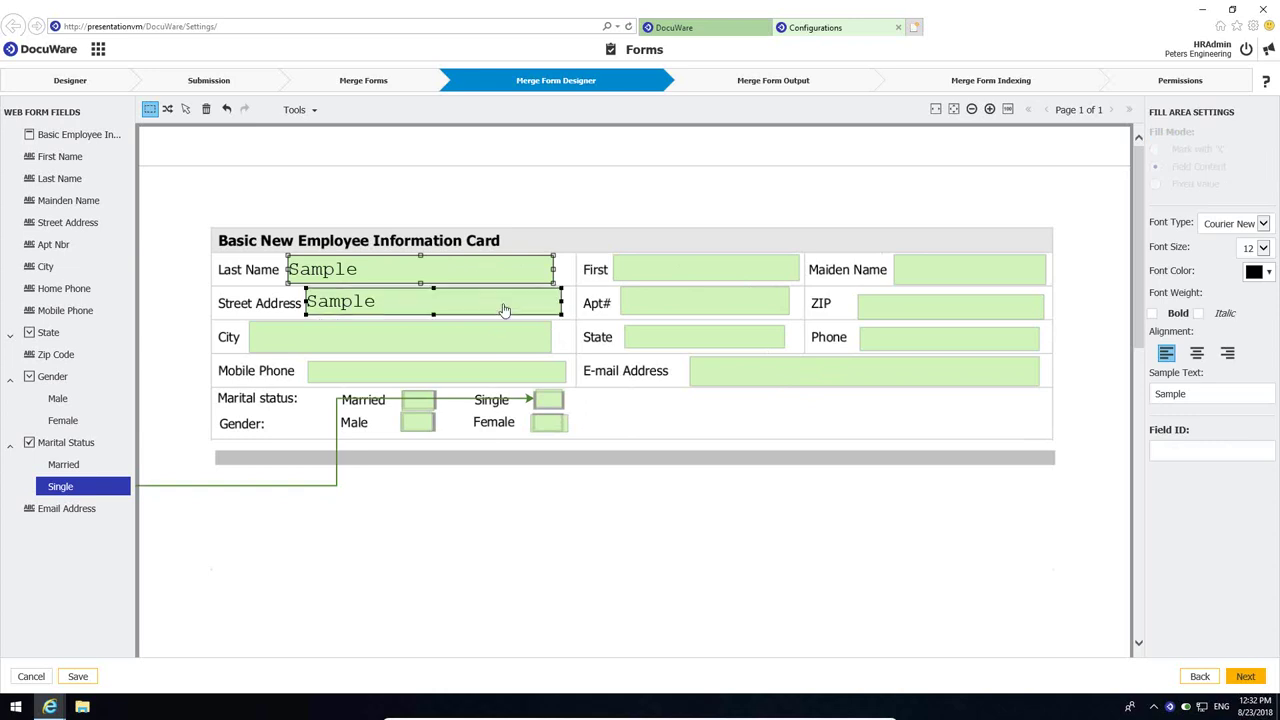
{"action": "left_click", "coordinate": [497, 345], "text": "ctrl"}
{"action": "left_click", "coordinate": [500, 378], "text": "ctrl"}
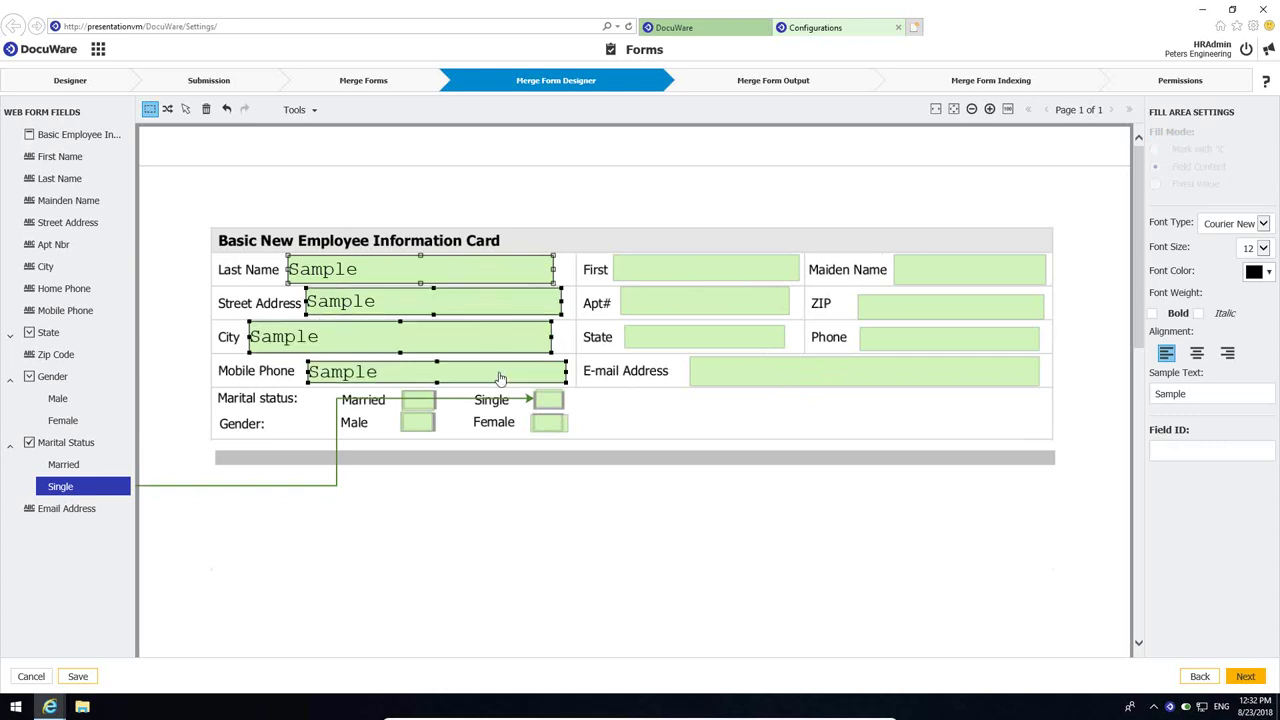
{"action": "right_click", "coordinate": [500, 376]}
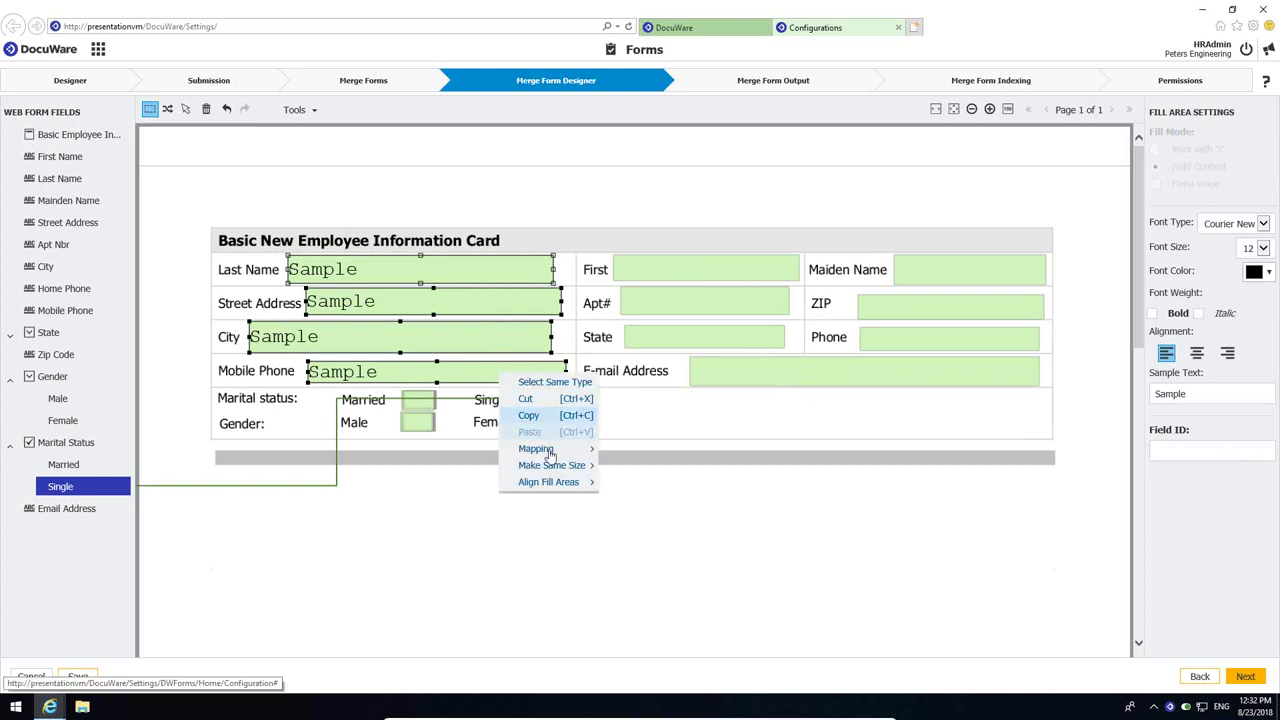
{"action": "mouse_move", "coordinate": [595, 483]}
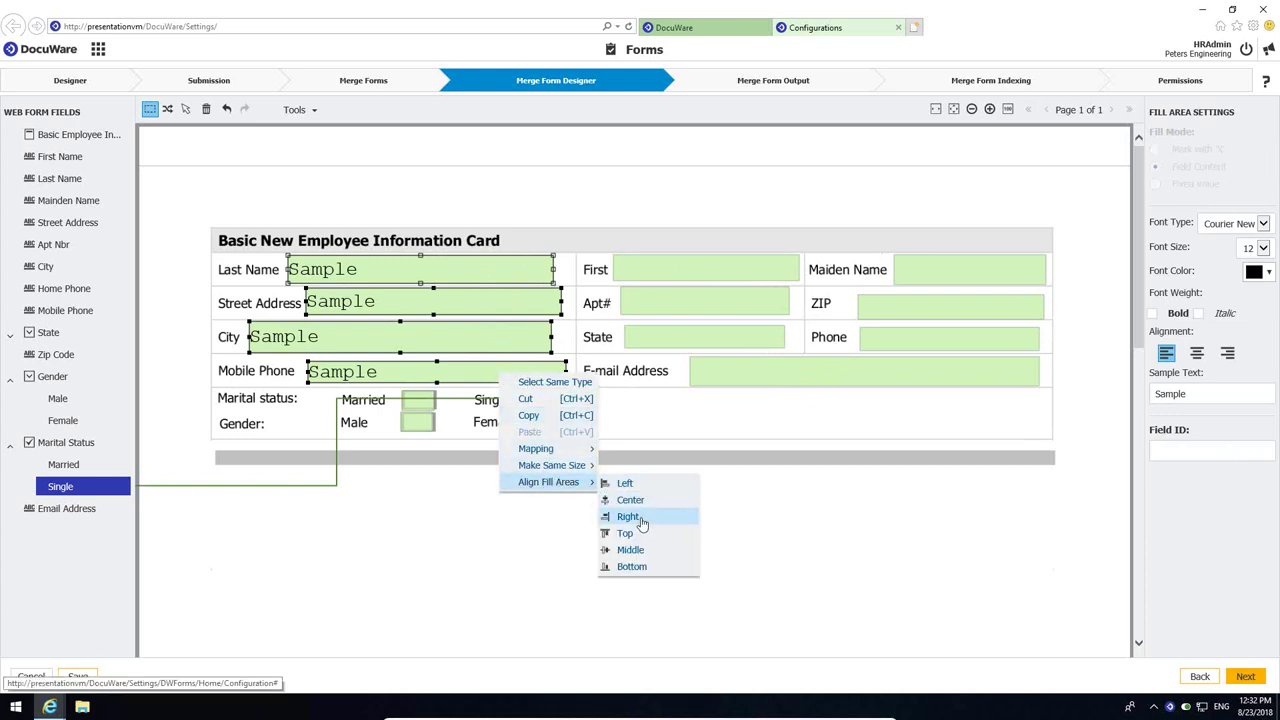
{"action": "left_click", "coordinate": [640, 518]}
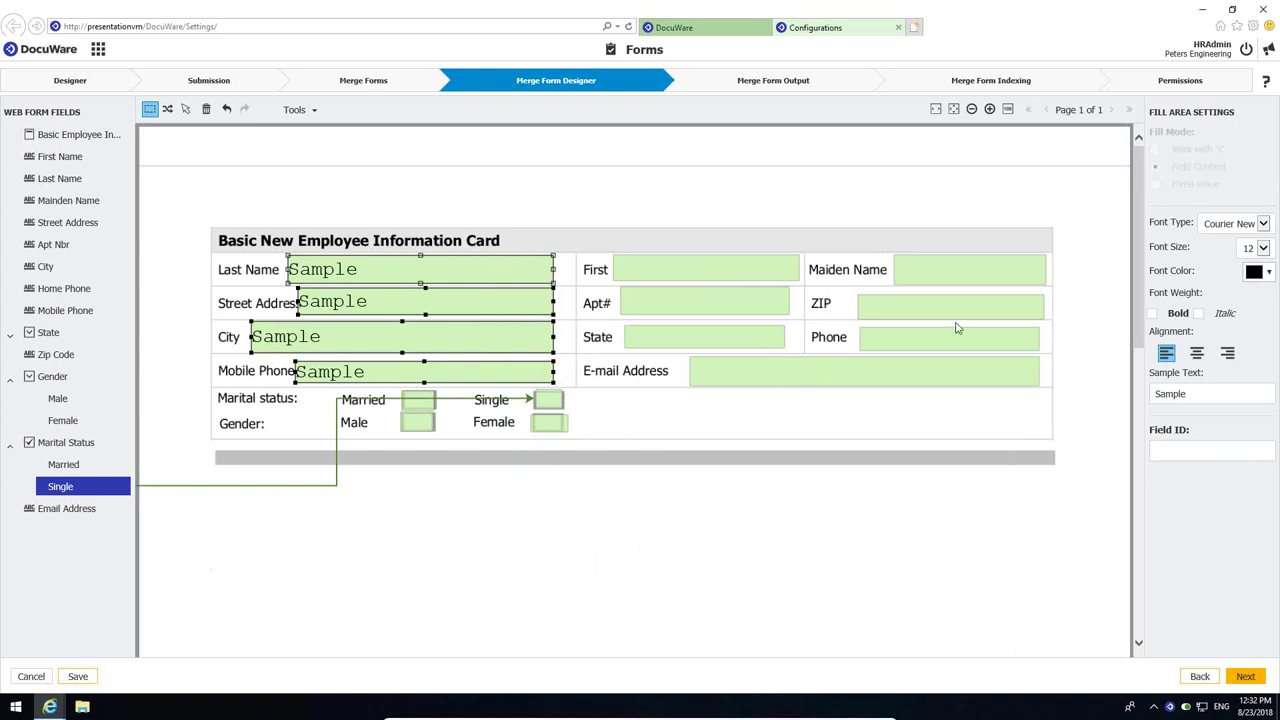
- Right-align the Maiden Name, ZIP, Phone and E-mail Address fill areas to Maiden Name's edge
{"action": "left_click", "coordinate": [976, 277]}
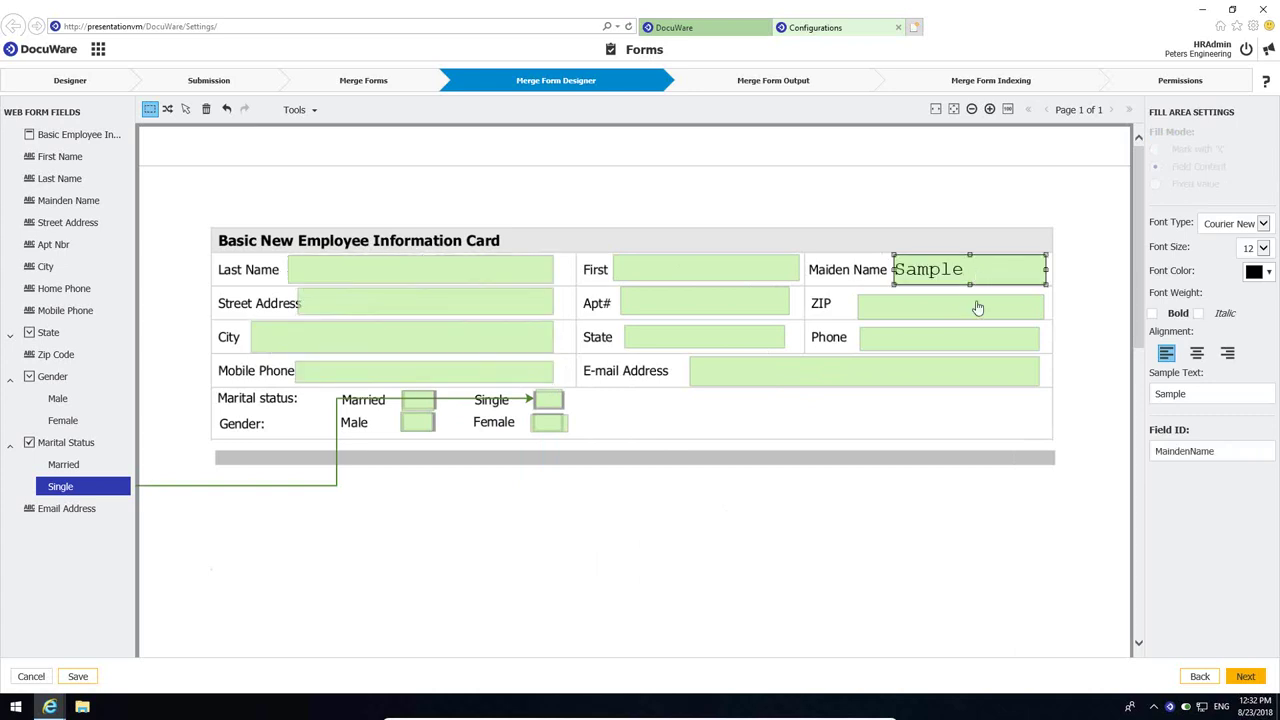
{"action": "left_click", "coordinate": [978, 310], "text": "ctrl"}
{"action": "left_click", "coordinate": [979, 352], "text": "ctrl"}
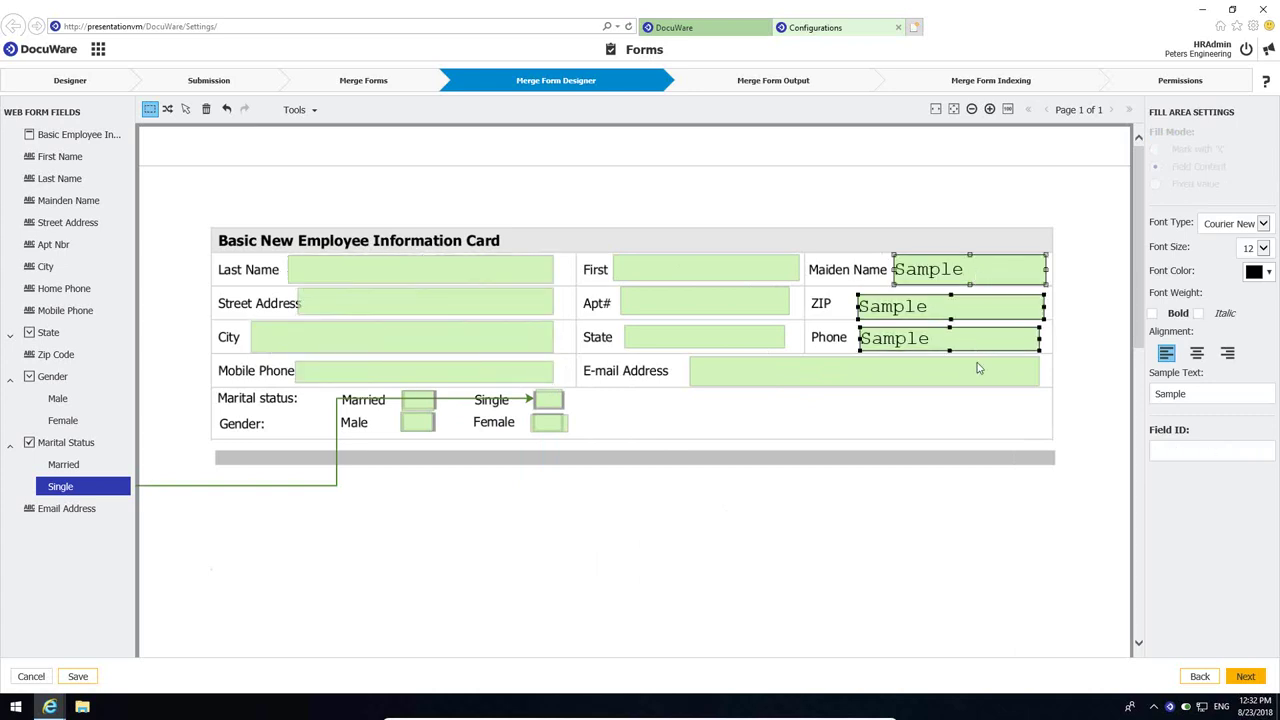
{"action": "right_click", "coordinate": [979, 368]}
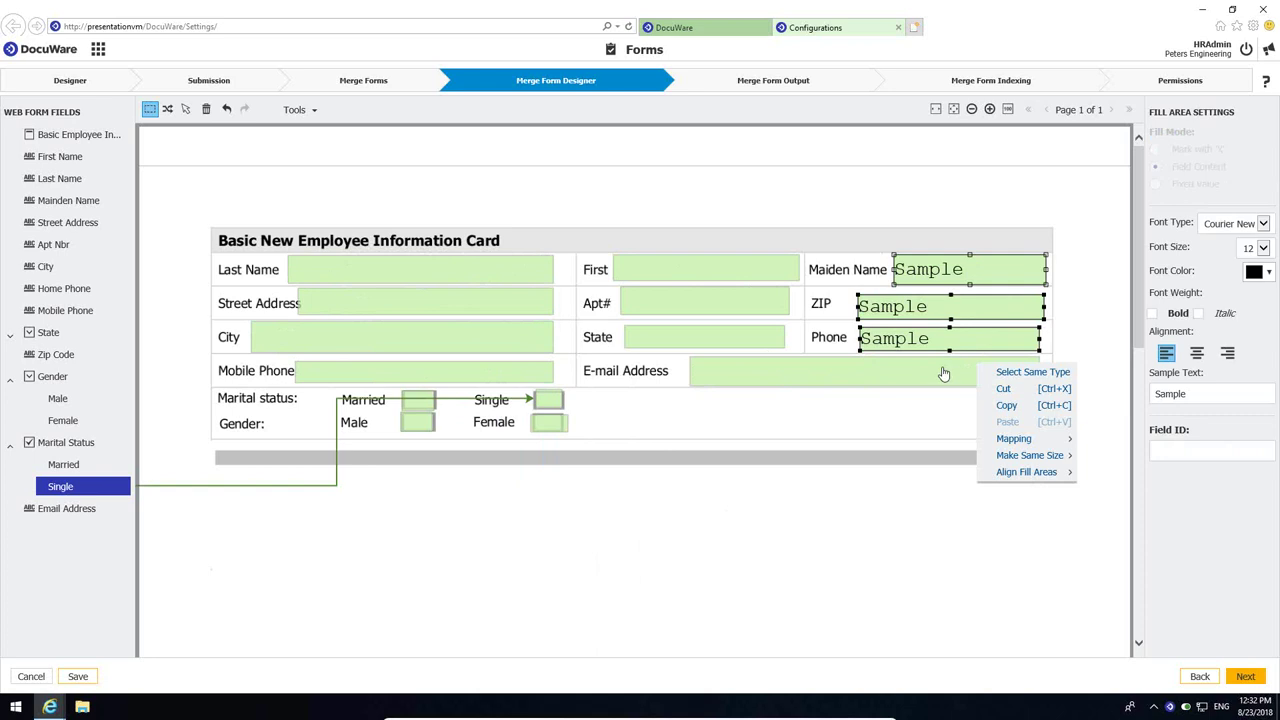
{"action": "left_click", "coordinate": [943, 372]}
{"action": "left_click", "coordinate": [943, 372], "text": "ctrl"}
{"action": "right_click", "coordinate": [943, 373]}
{"action": "left_click", "coordinate": [937, 370]}
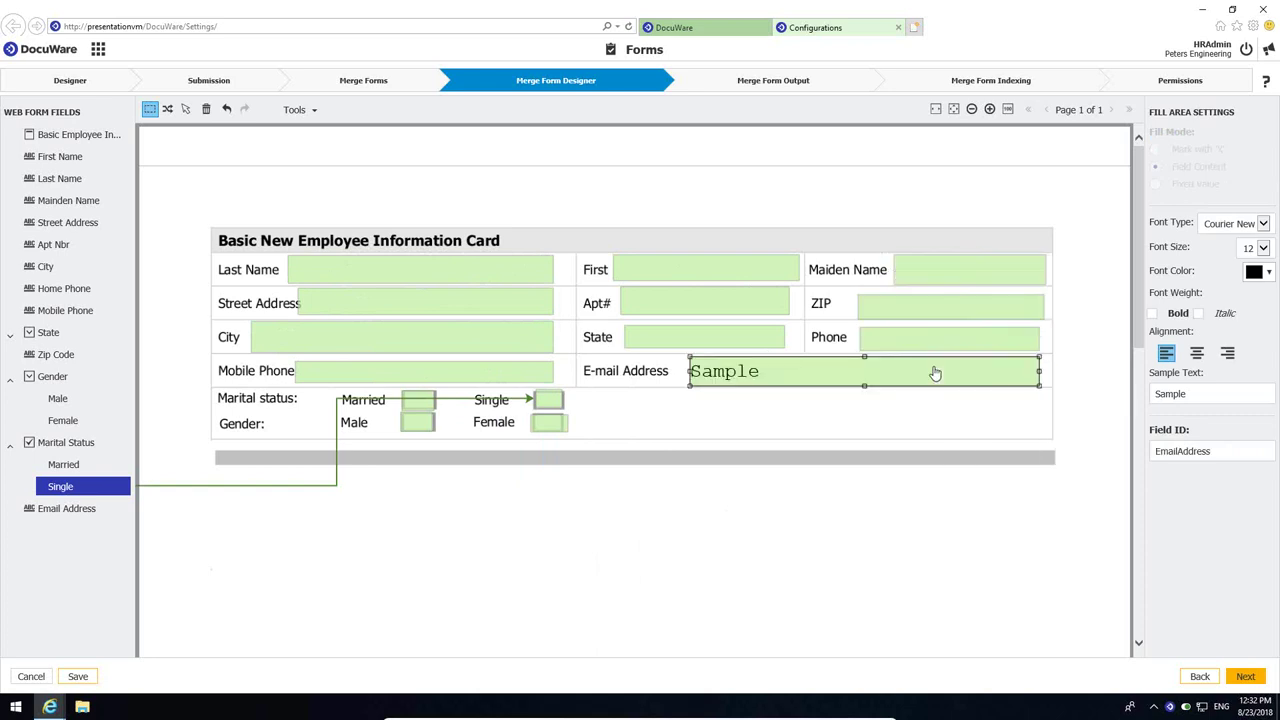
{"action": "left_click", "coordinate": [970, 278]}
{"action": "left_click", "coordinate": [963, 312], "text": "ctrl"}
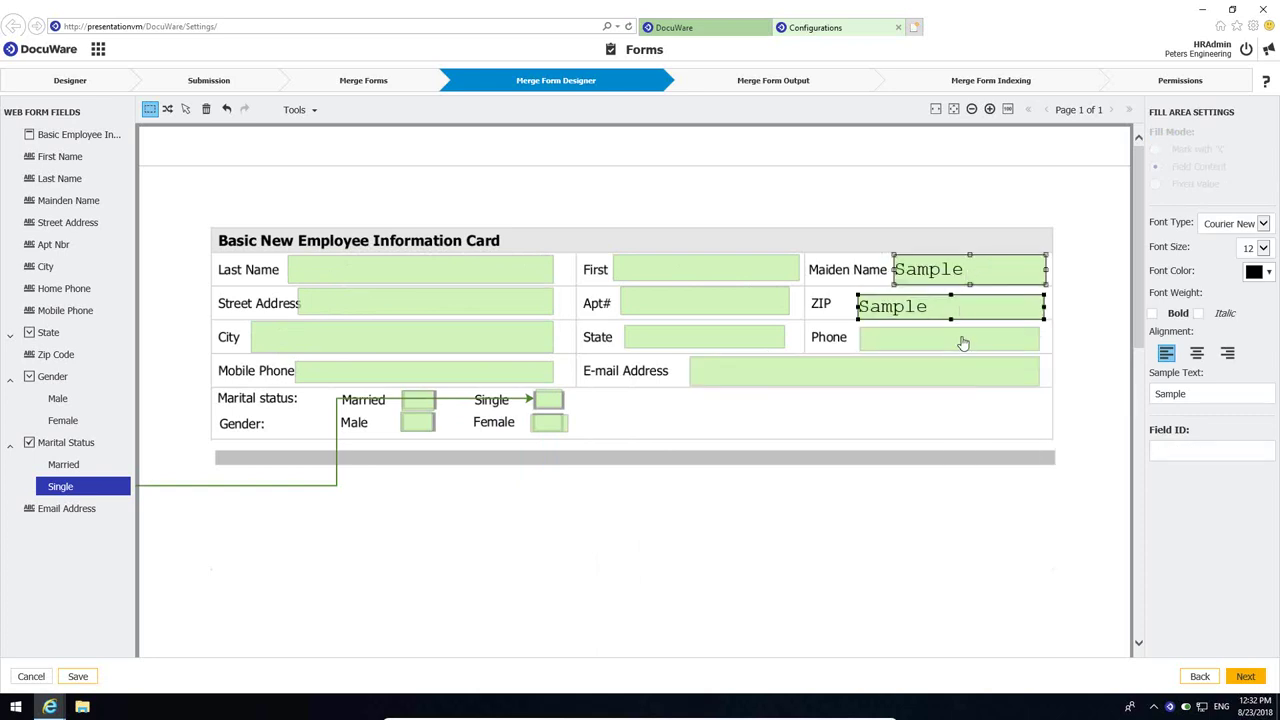
{"action": "left_click", "coordinate": [962, 340], "text": "ctrl"}
{"action": "left_click", "coordinate": [957, 372], "text": "ctrl"}
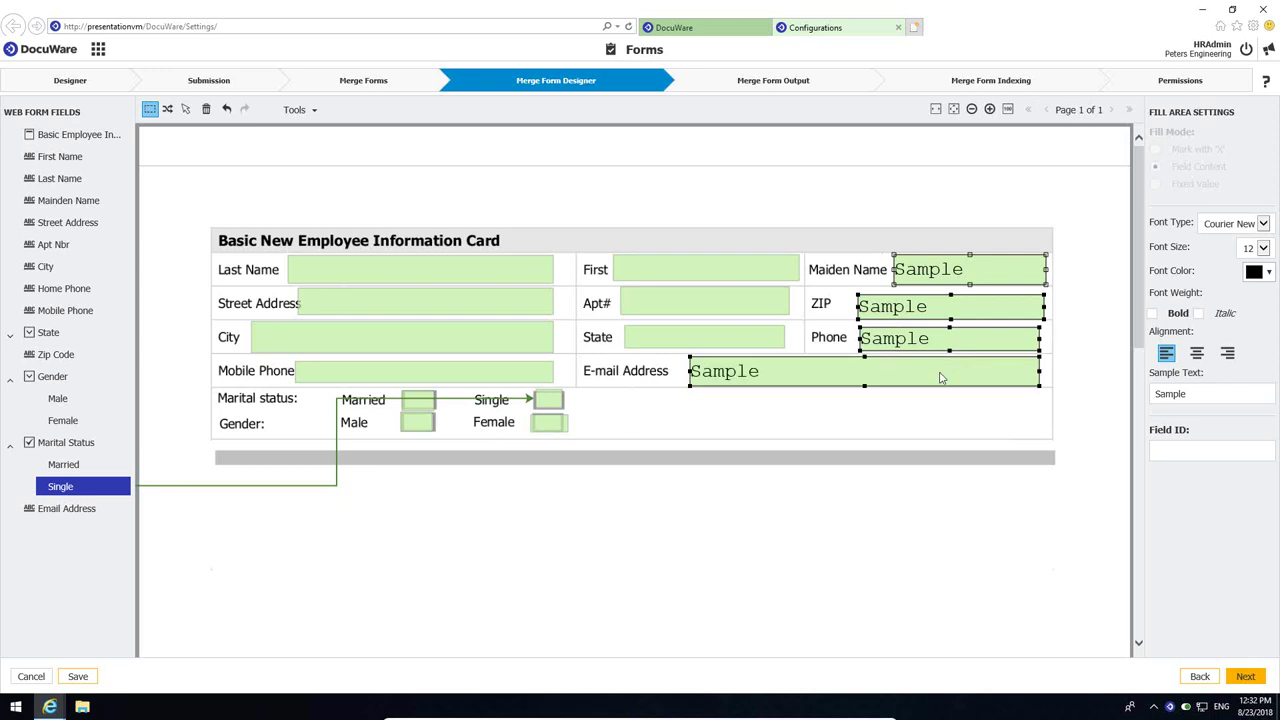
{"action": "right_click", "coordinate": [940, 373]}
{"action": "mouse_move", "coordinate": [997, 482]}
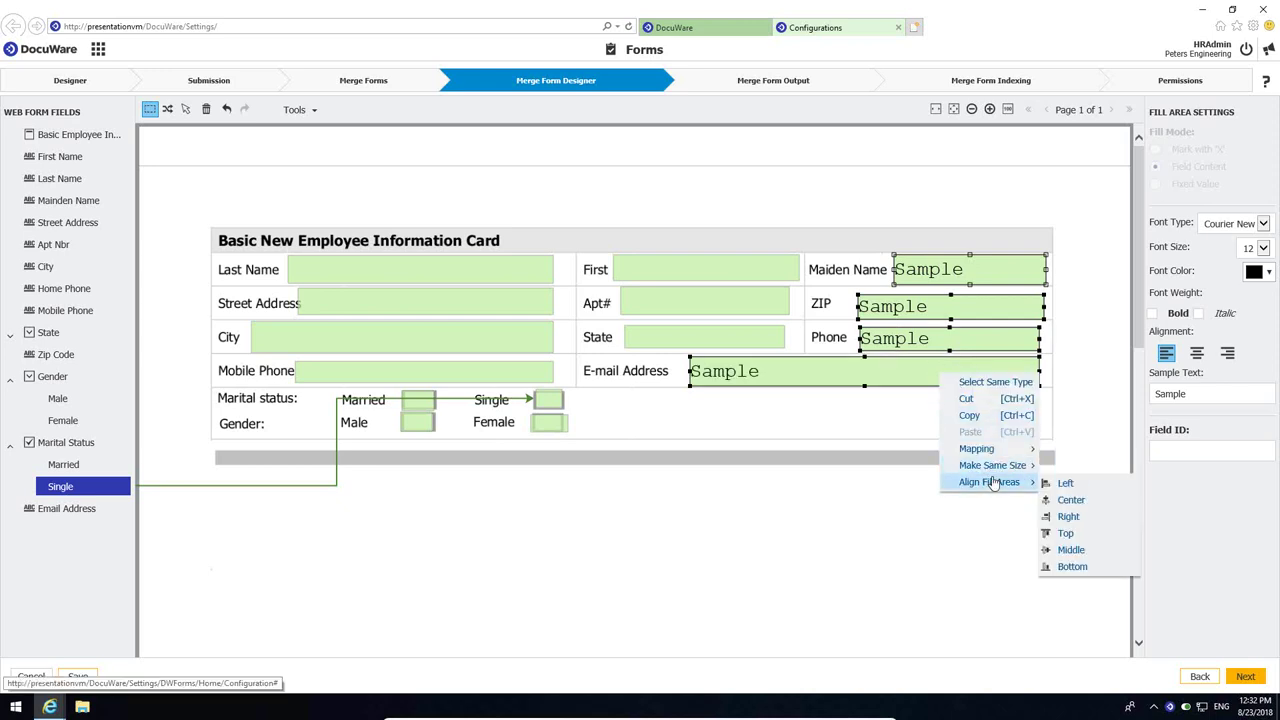
{"action": "left_click", "coordinate": [1067, 516]}
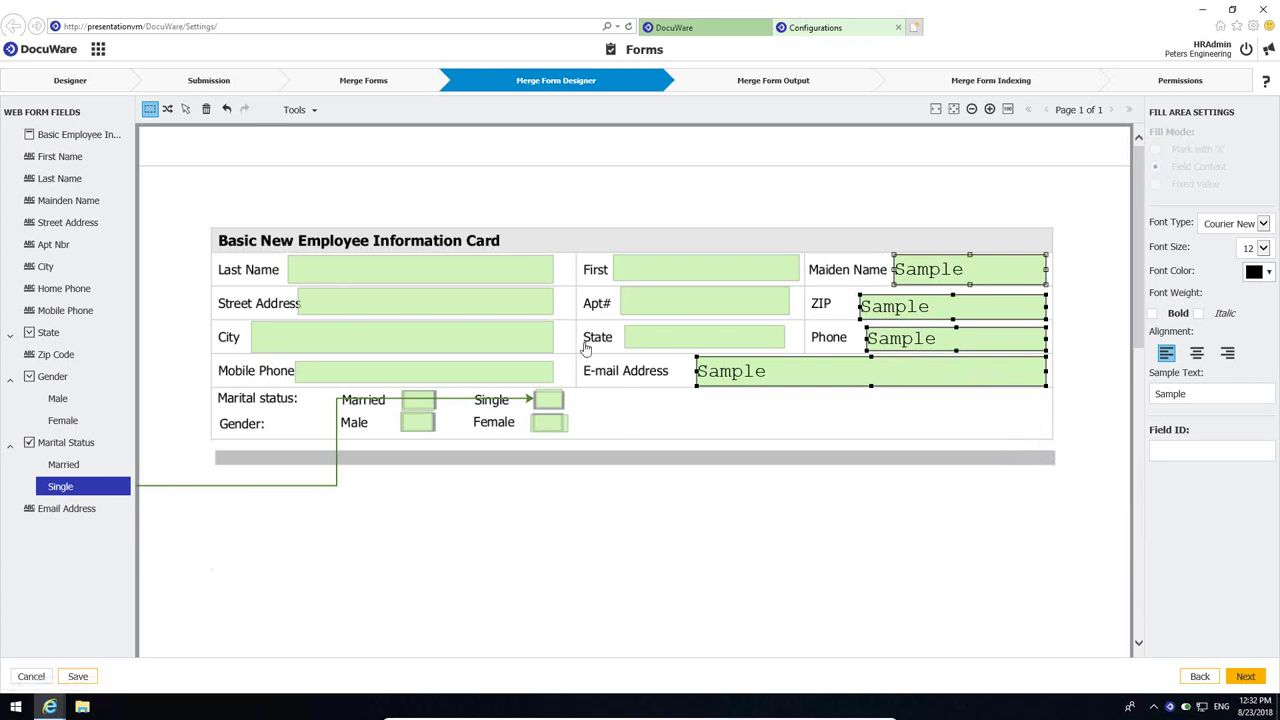
- Give Last Name, First and Maiden Name fill areas equal height; nudge Street Address's left edge right
{"action": "left_click", "coordinate": [383, 271]}
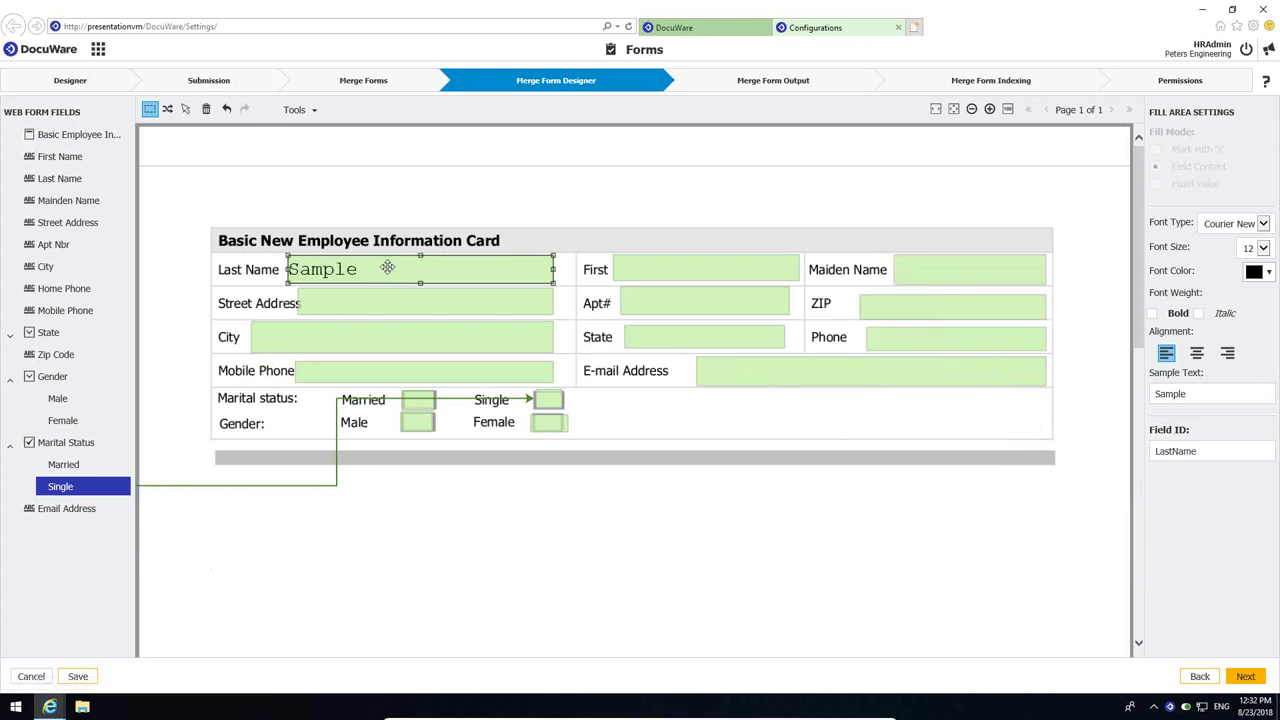
{"action": "left_click", "coordinate": [678, 277], "text": "ctrl"}
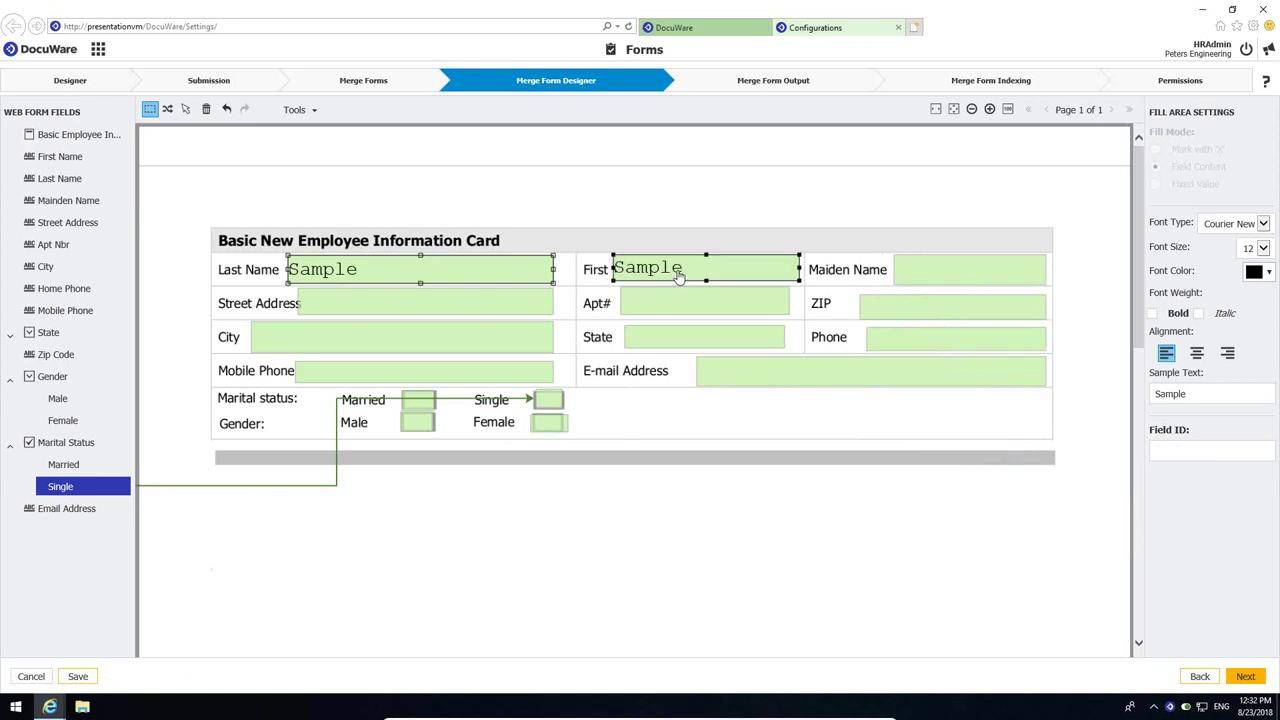
{"action": "left_click", "coordinate": [926, 279], "text": "ctrl"}
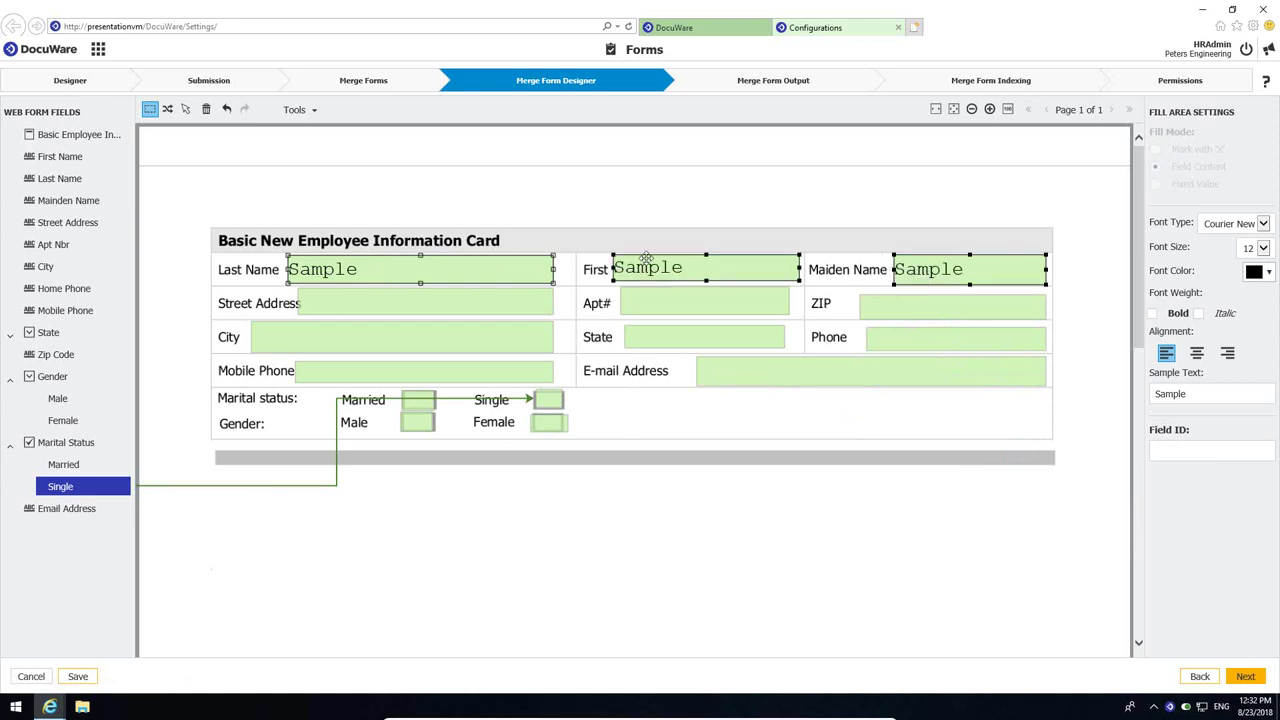
{"action": "right_click", "coordinate": [491, 272]}
{"action": "mouse_move", "coordinate": [545, 366]}
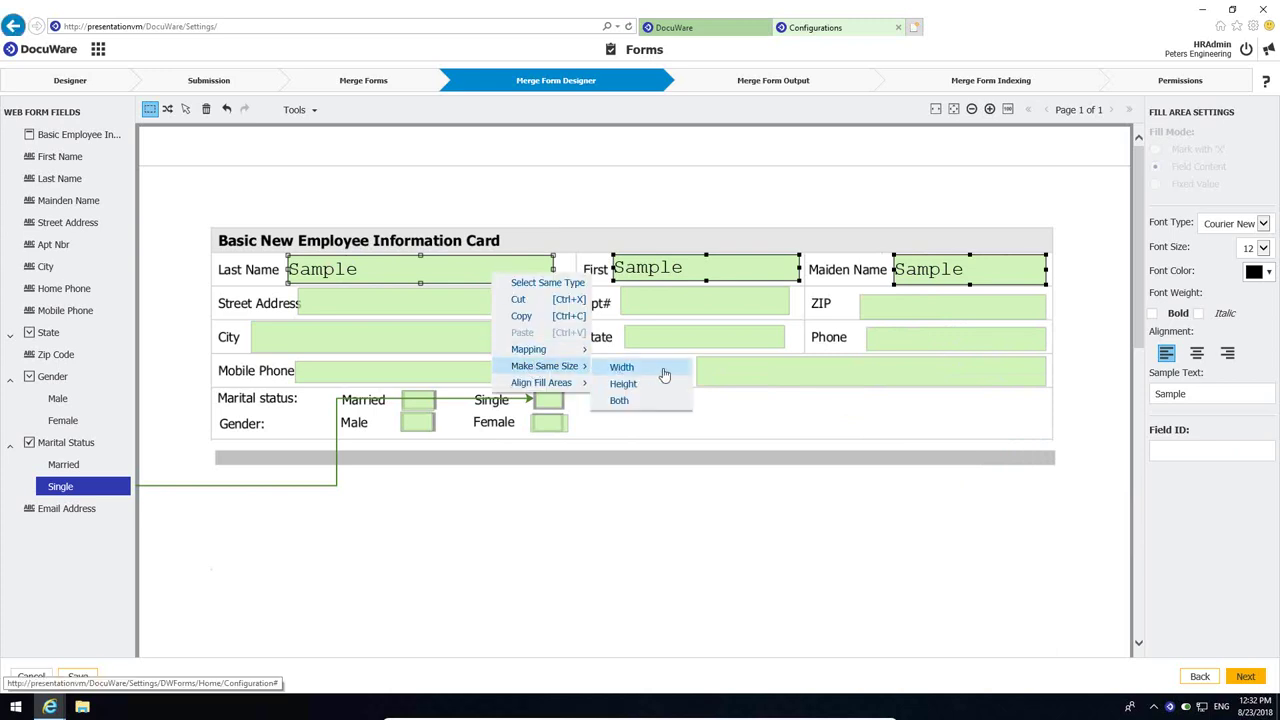
{"action": "left_click", "coordinate": [623, 384]}
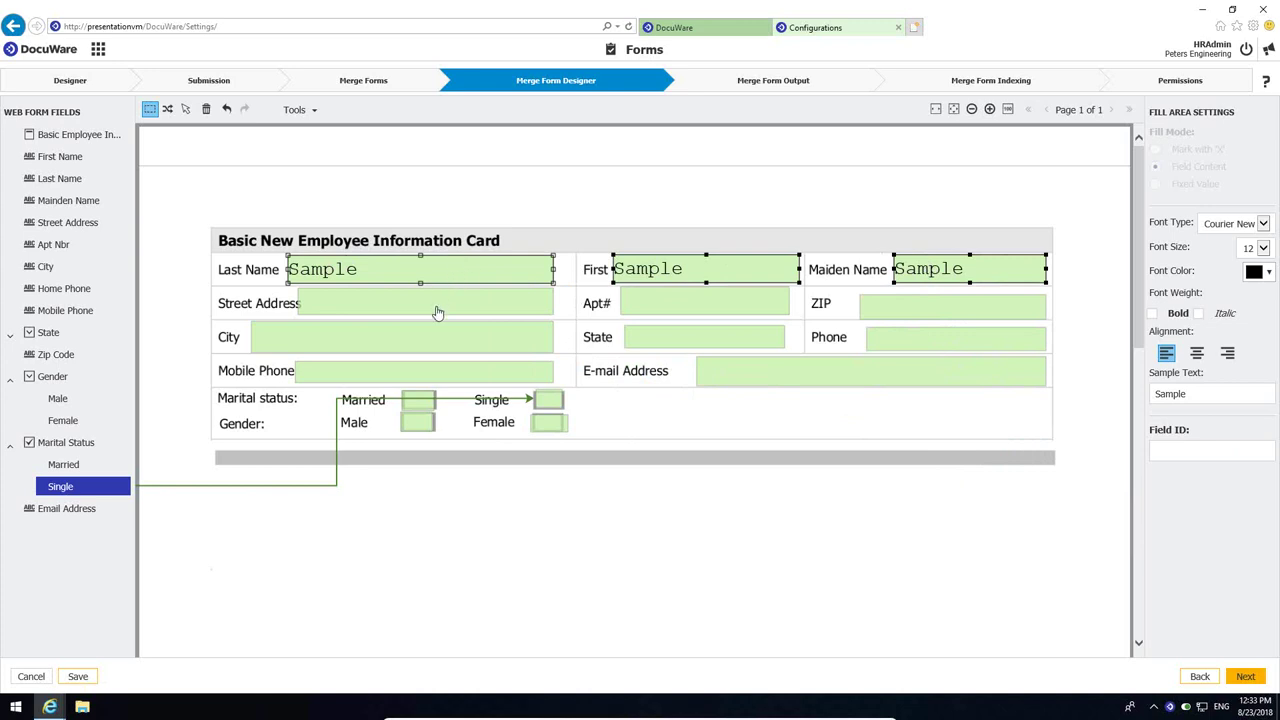
{"action": "left_click", "coordinate": [378, 309]}
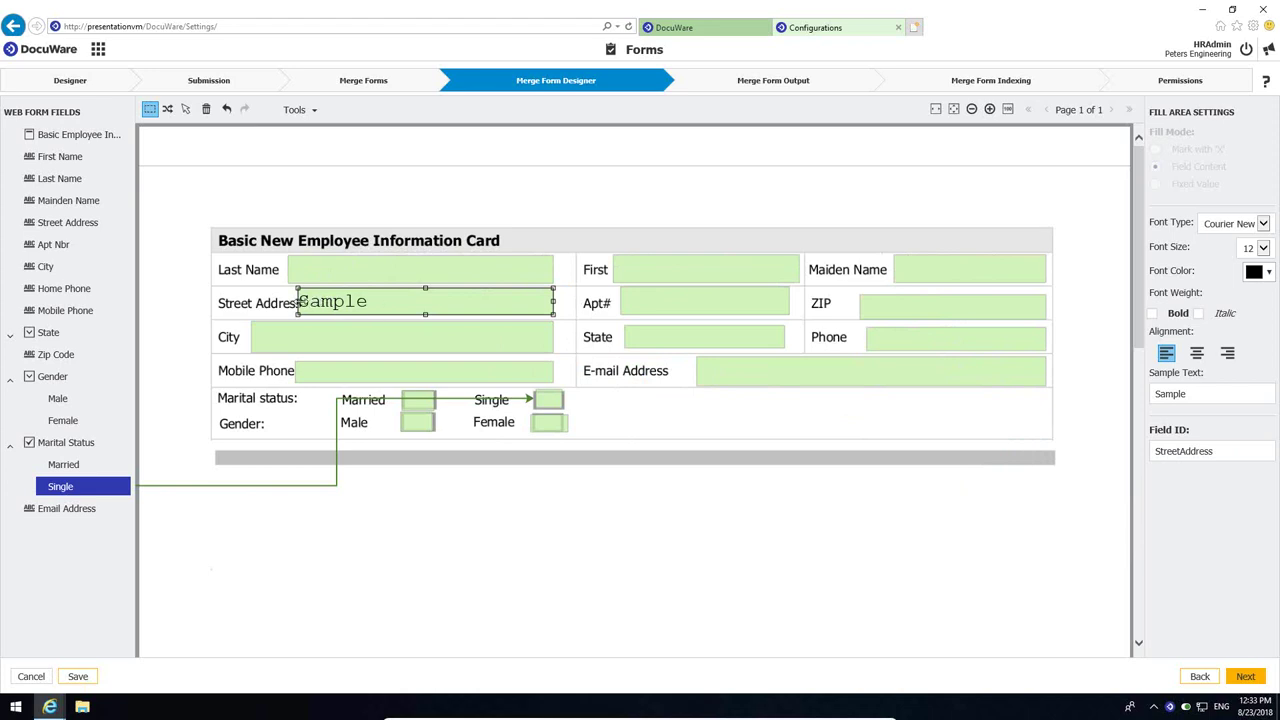
{"action": "left_click_drag", "start_coordinate": [297, 301], "coordinate": [311, 301]}
- Review the Merge Form Output settings (Default Store Dialog, Employee Files, flattened PDF), then go to Merge Form Indexing
{"action": "left_click", "coordinate": [740, 88]}
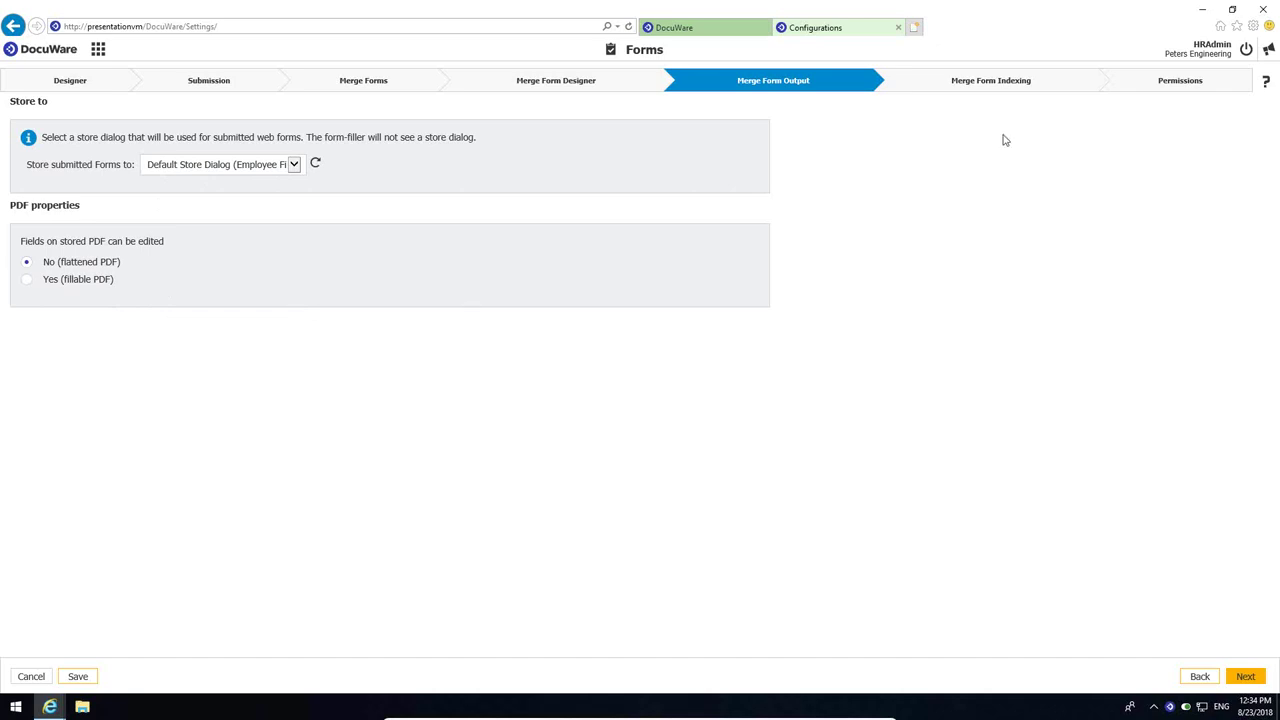
{"action": "left_click", "coordinate": [1003, 84]}
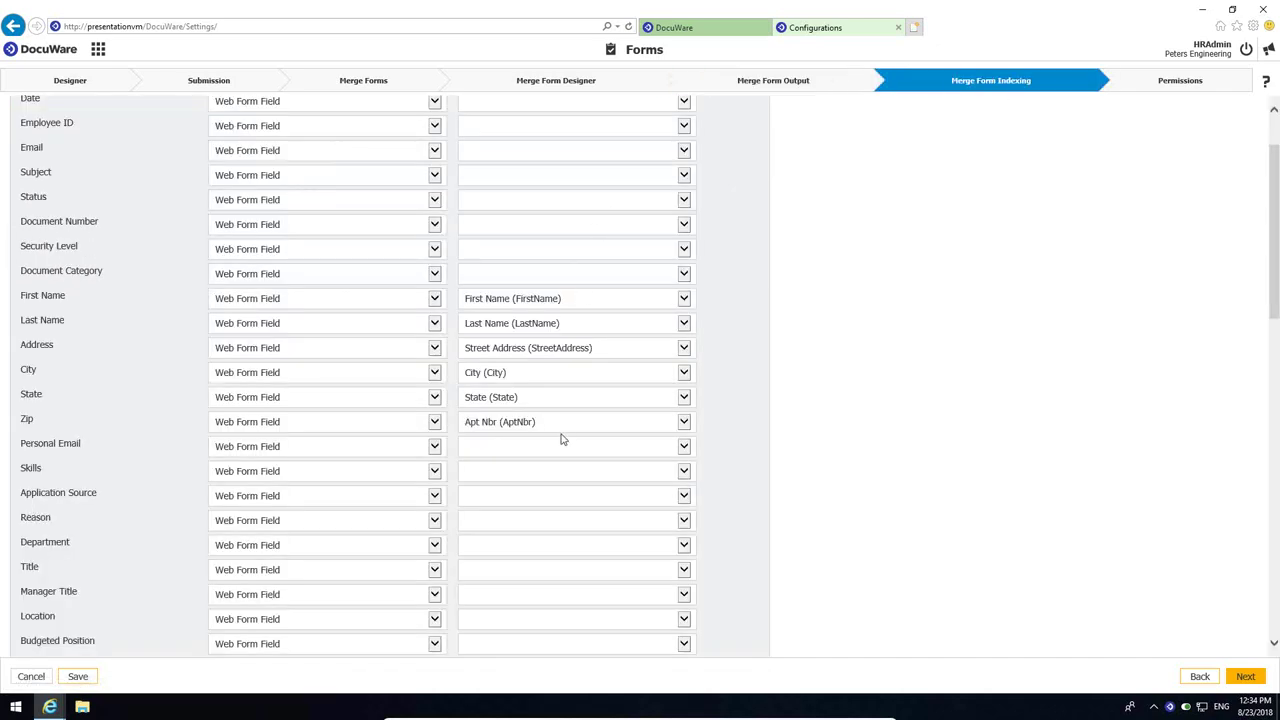
- Scroll through the Merge Form Indexing field mappings to review them
{"action": "scroll", "coordinate": [562, 438], "scroll_direction": "down", "scroll_amount": 3}
{"action": "scroll", "coordinate": [562, 438], "scroll_direction": "up", "scroll_amount": 1}
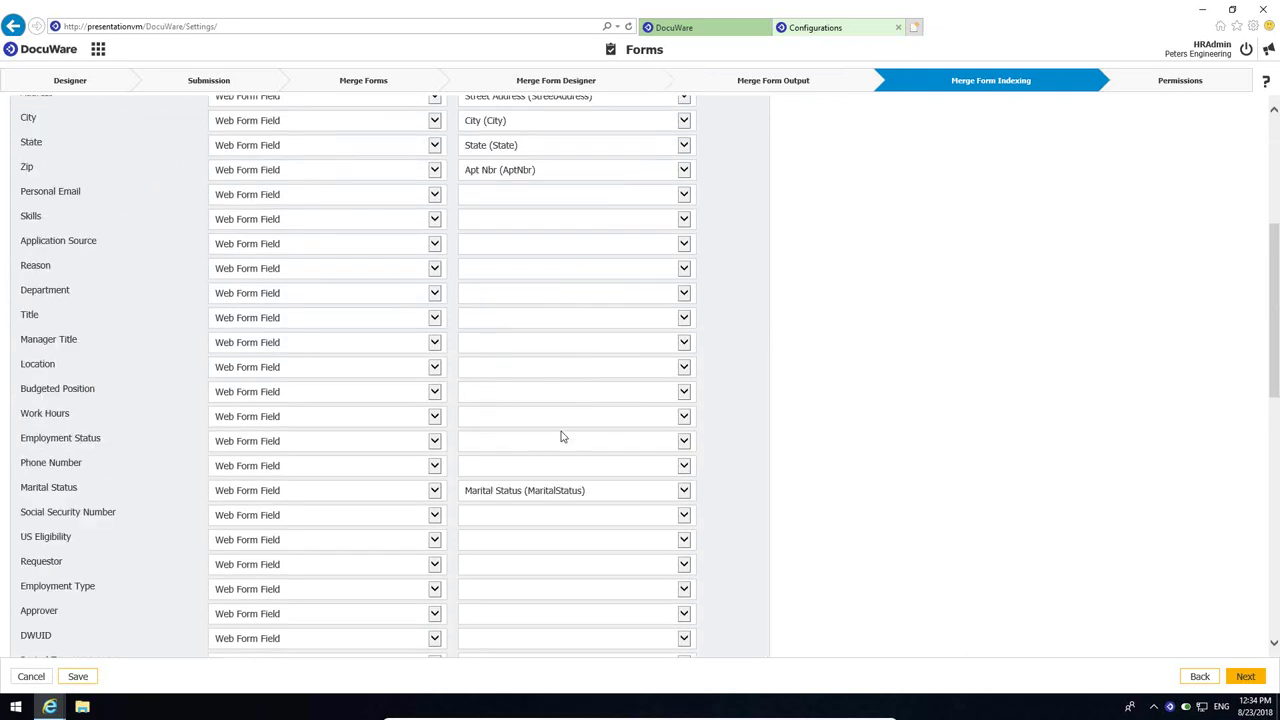
{"action": "scroll", "coordinate": [562, 435], "scroll_direction": "up", "scroll_amount": 1}
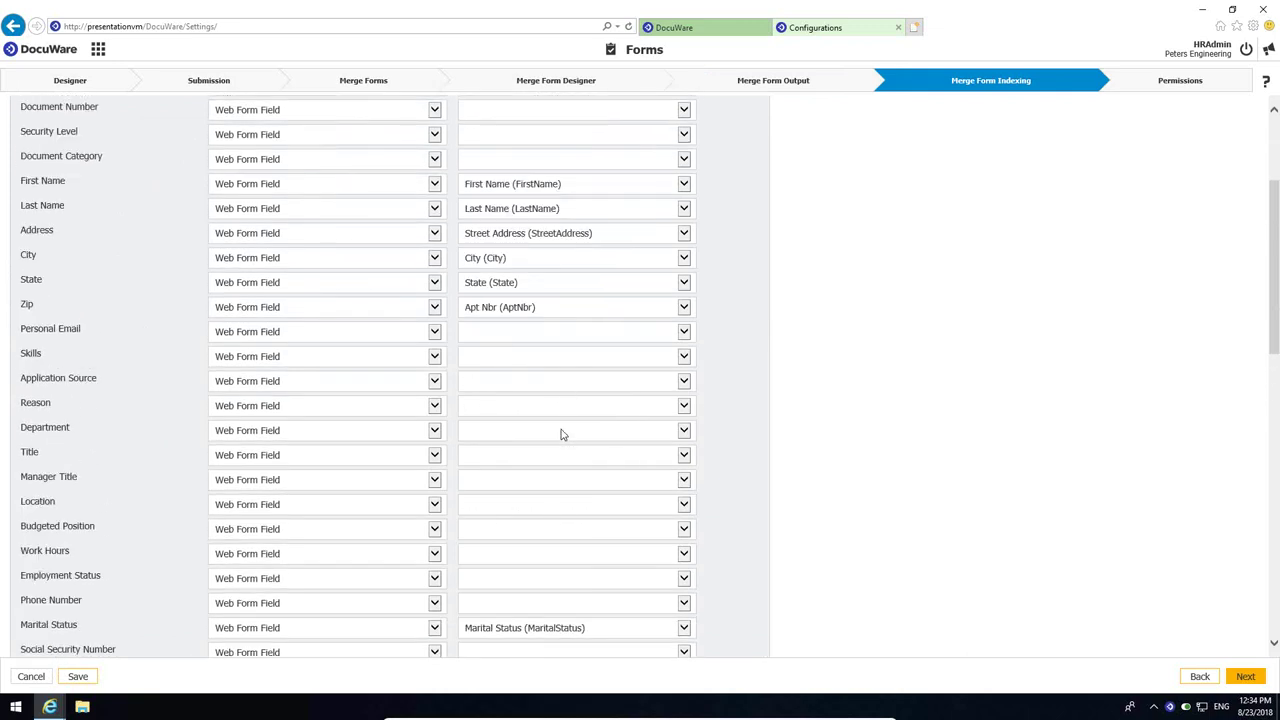
{"action": "scroll", "coordinate": [681, 251], "scroll_direction": "up", "scroll_amount": 3}
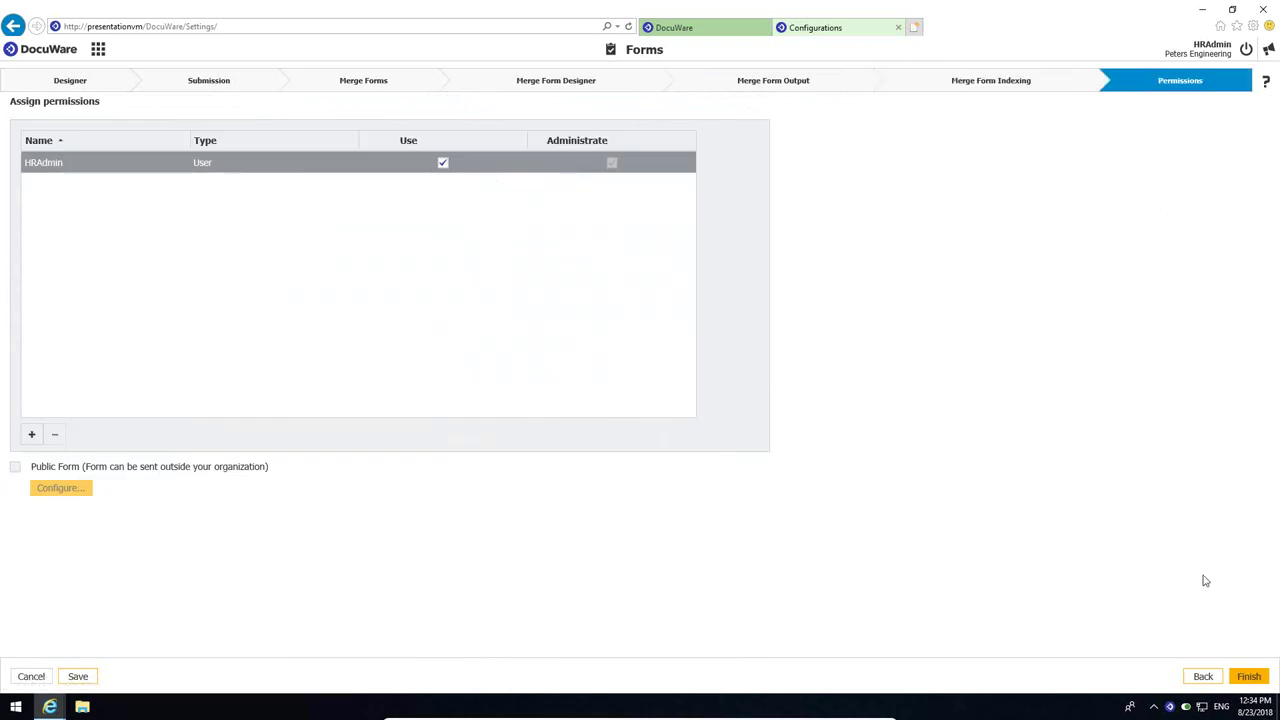
- Finish the form setup and enter the employee's first and last name in the published form
{"action": "left_click", "coordinate": [1248, 678]}
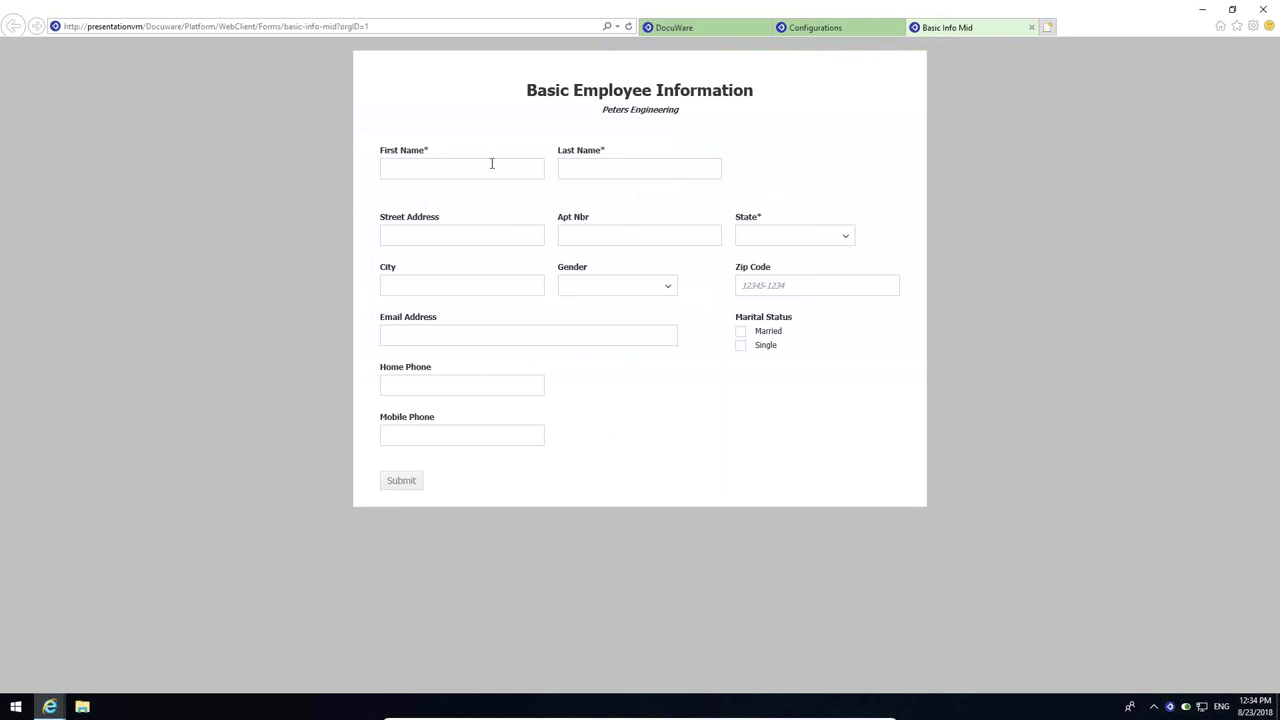
{"action": "left_click", "coordinate": [491, 166]}
{"action": "key", "text": "Tab"}
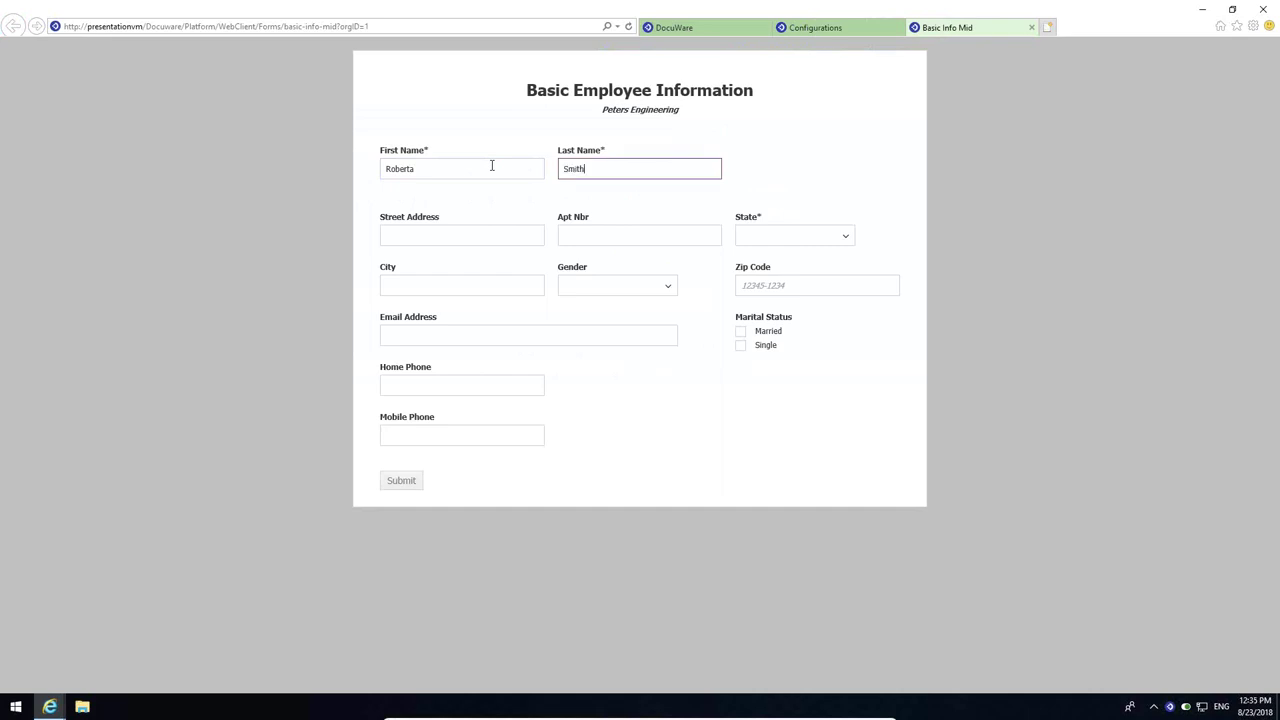
- Fill in the employee's street address and apartment number
{"action": "left_click", "coordinate": [441, 235]}
{"action": "type", "text": "123 Main"}
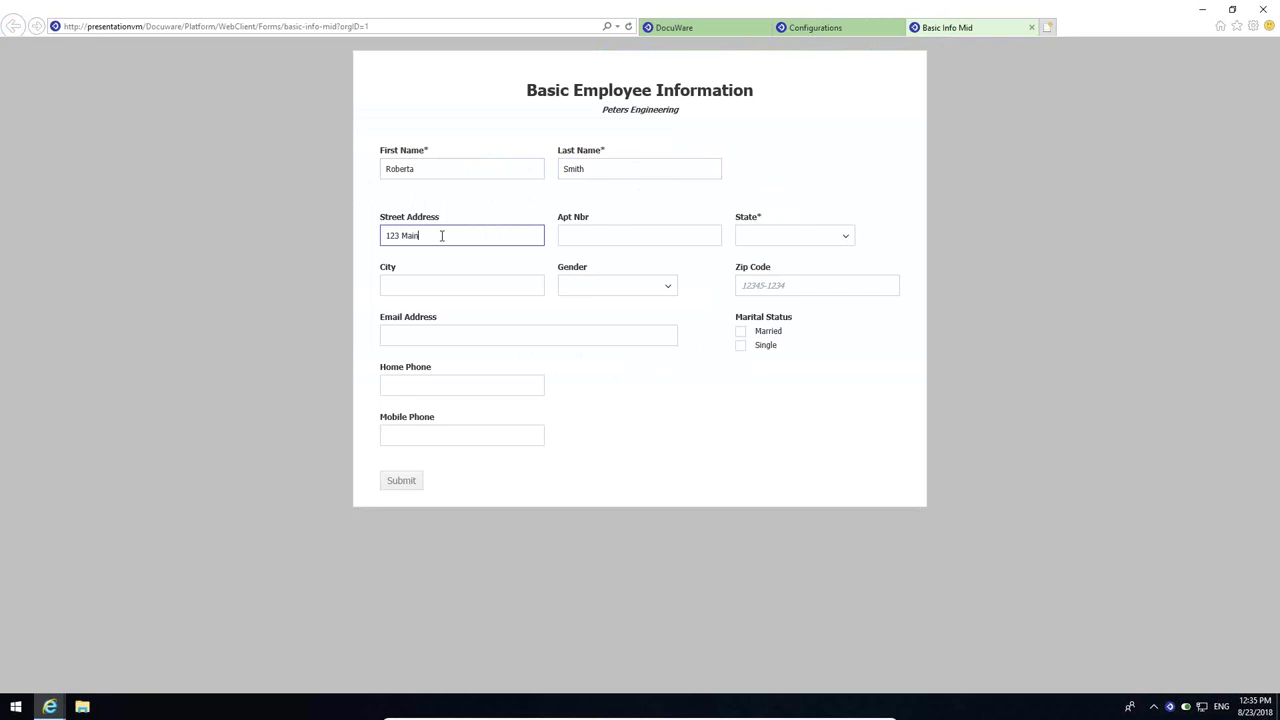
{"action": "left_click", "coordinate": [603, 236]}
{"action": "type", "text": "4a"}
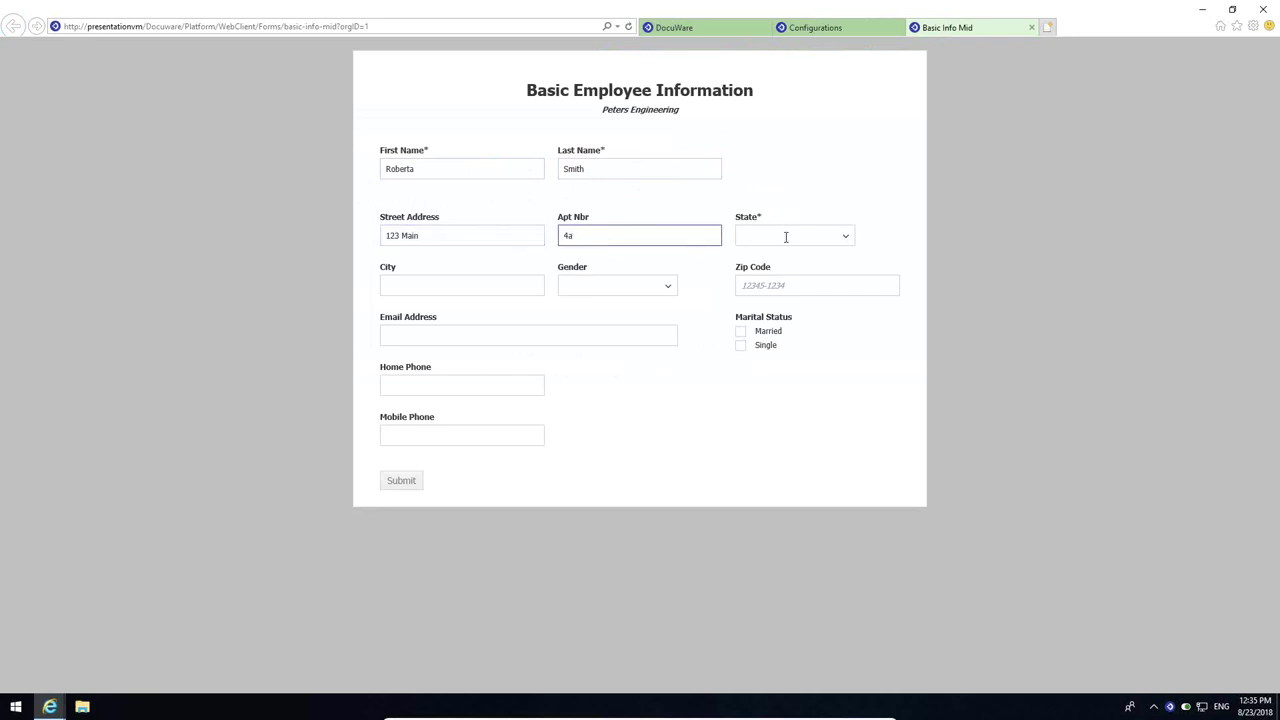
{"action": "type", "text": "n"}
{"action": "key", "text": "BackSpace"}
{"action": "left_click", "coordinate": [766, 236]}
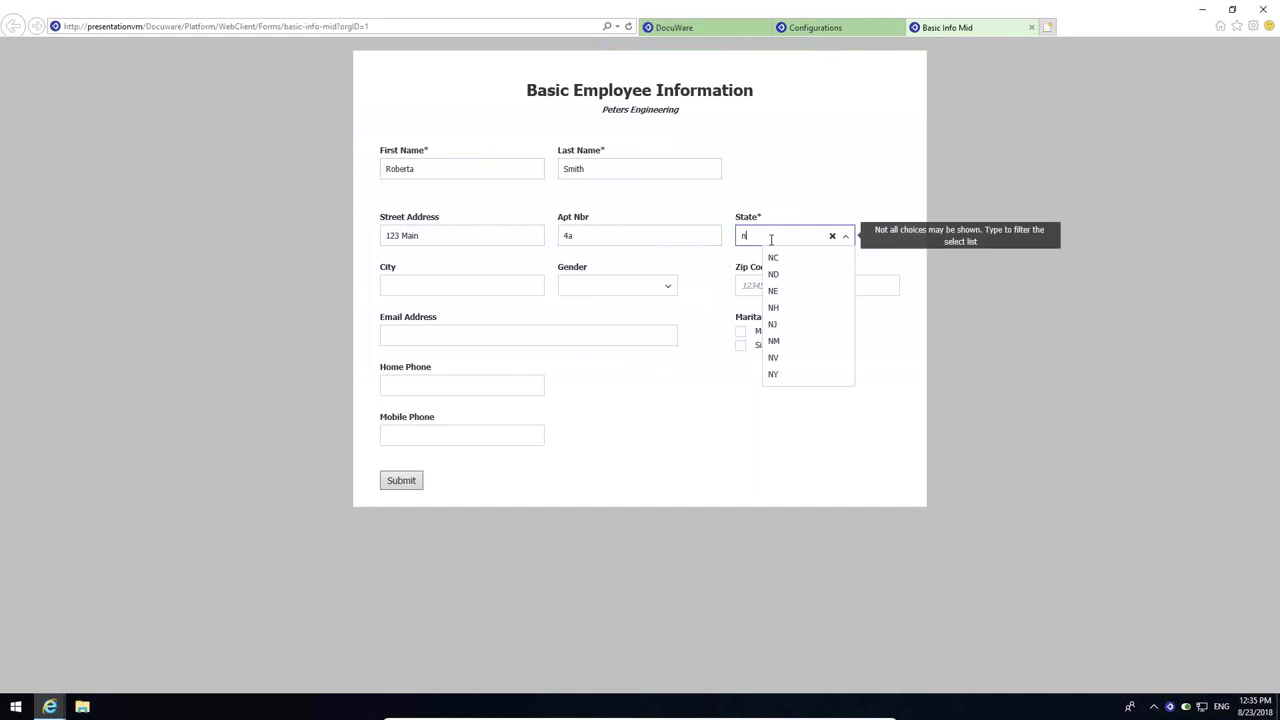
- Select the employee's state, enter the city and zip code, and set gender to Female
{"action": "left_click", "coordinate": [774, 371]}
{"action": "left_click", "coordinate": [465, 287]}
{"action": "type", "text": "Anywhere"}
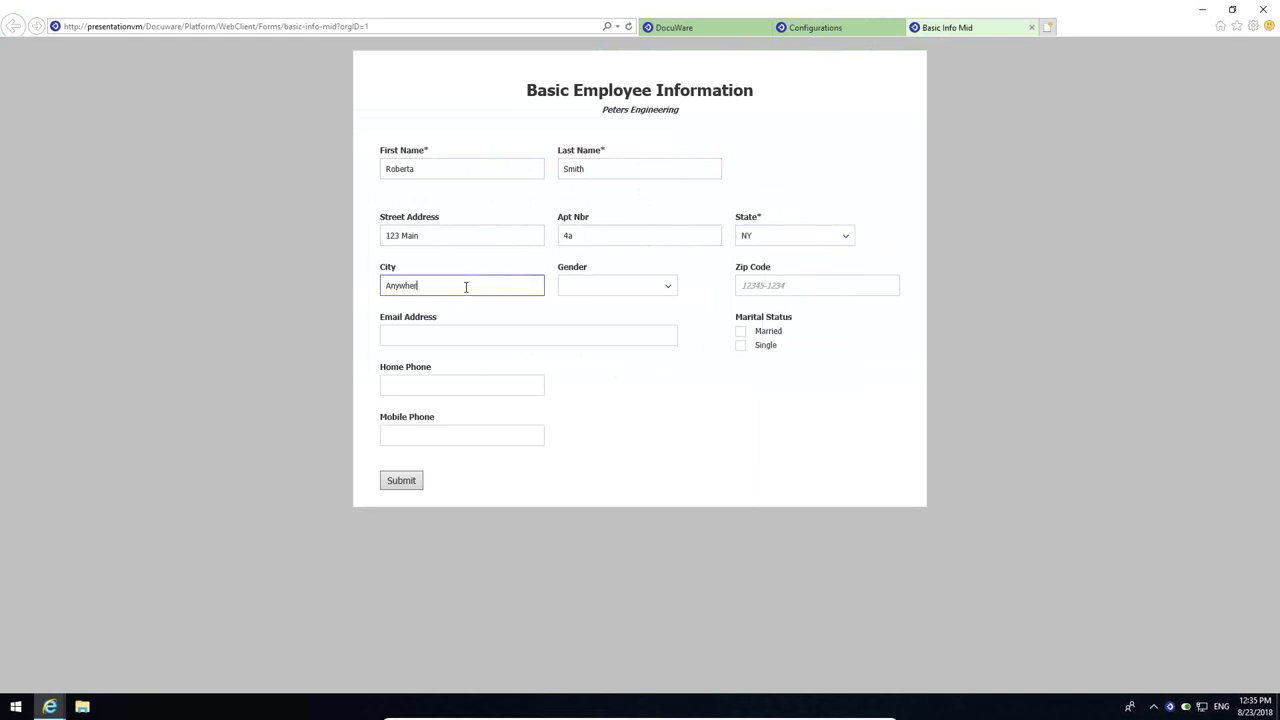
{"action": "left_click", "coordinate": [666, 287]}
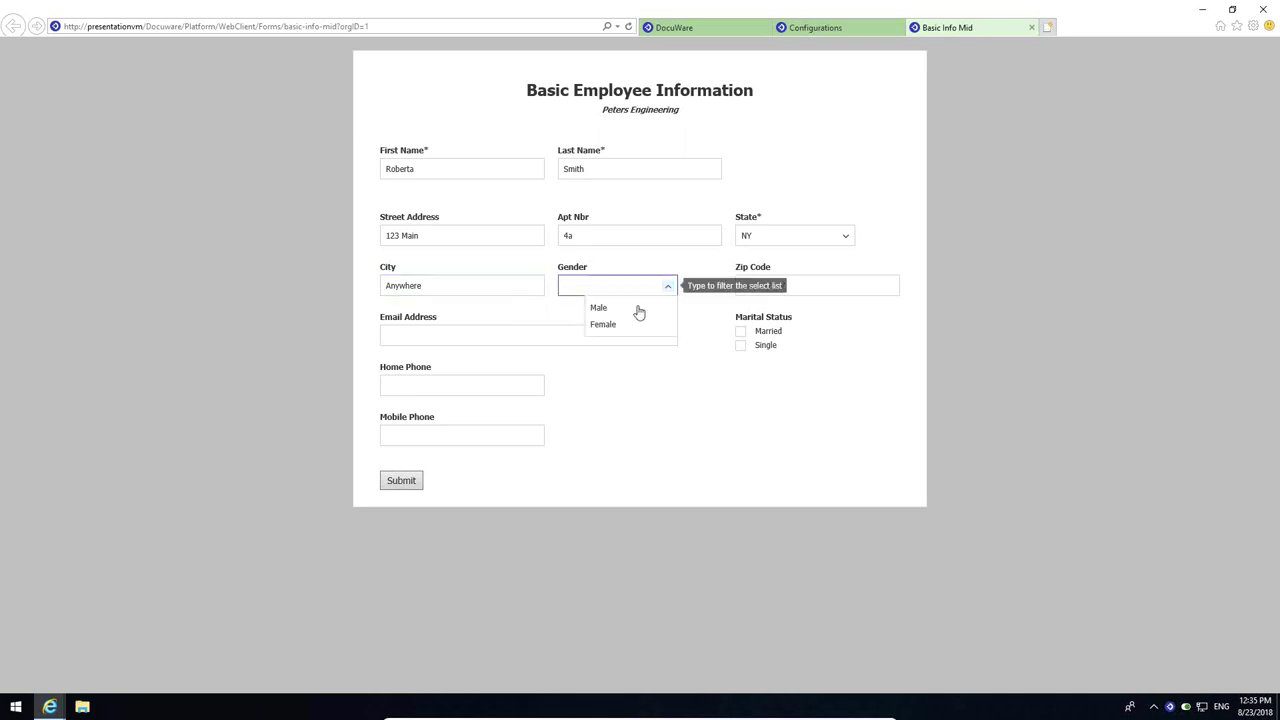
{"action": "left_click", "coordinate": [610, 329]}
{"action": "left_click", "coordinate": [851, 284]}
{"action": "type", "text": "12345-"}
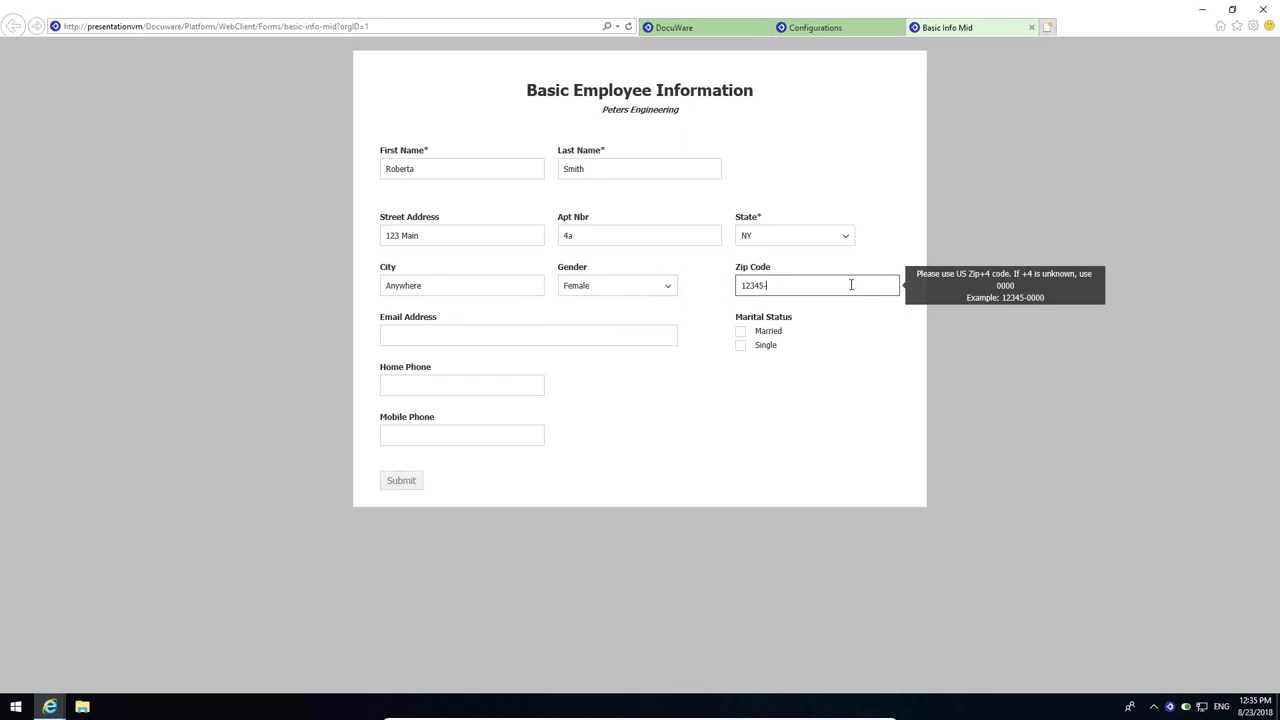
{"action": "type", "text": "0000"}
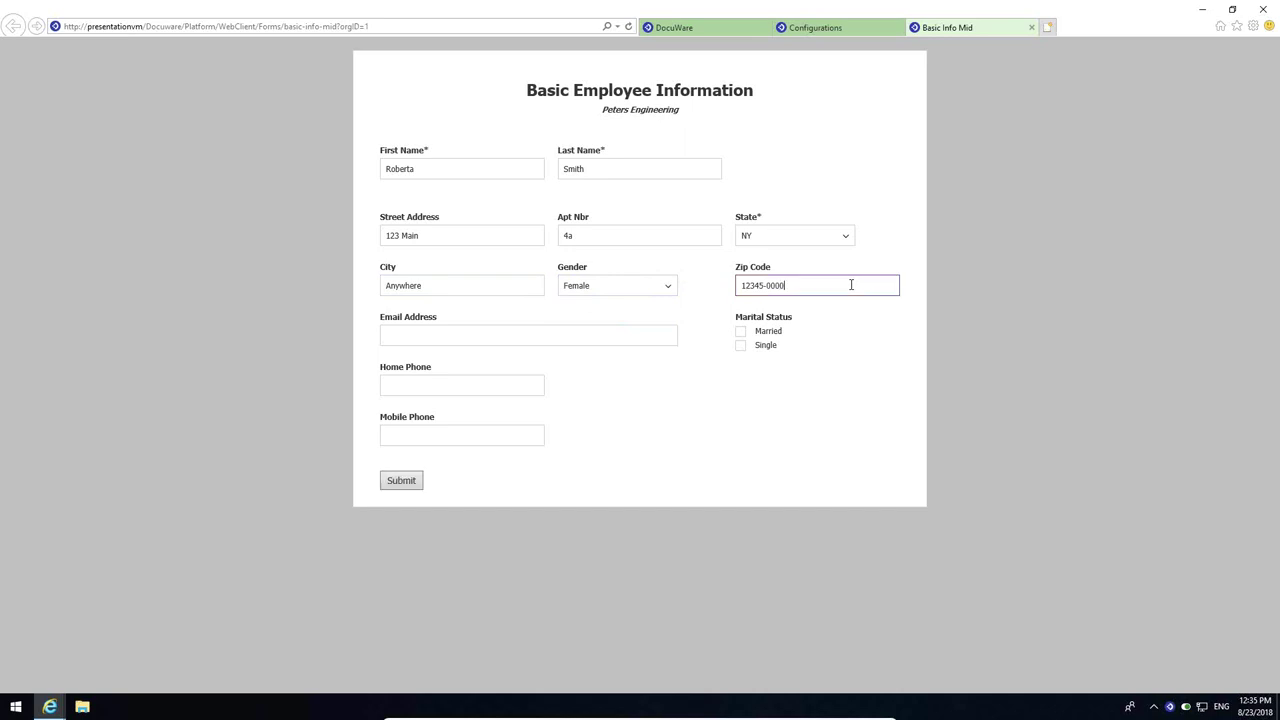
- Mark marital status Married and fill in the maiden name, e-mail, home and mobile phone numbers
{"action": "left_click", "coordinate": [741, 332]}
{"action": "left_click", "coordinate": [766, 172]}
{"action": "type", "text": "Jones"}
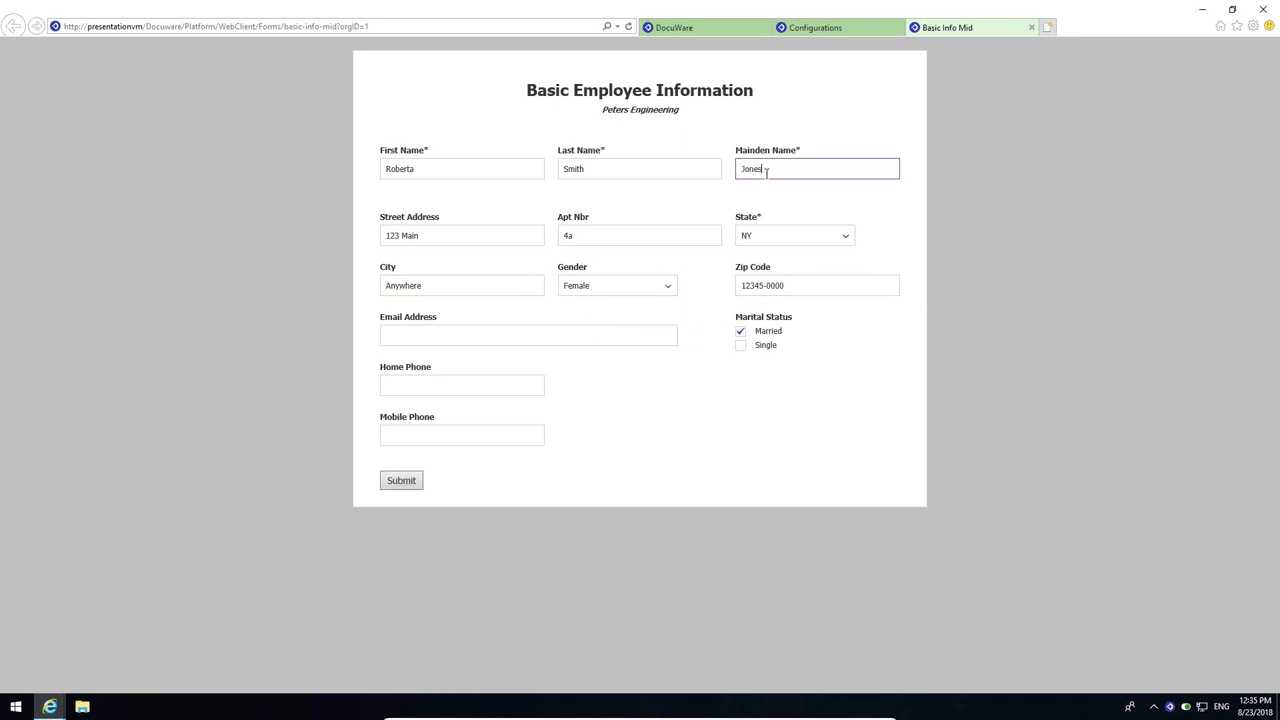
{"action": "left_click", "coordinate": [436, 334]}
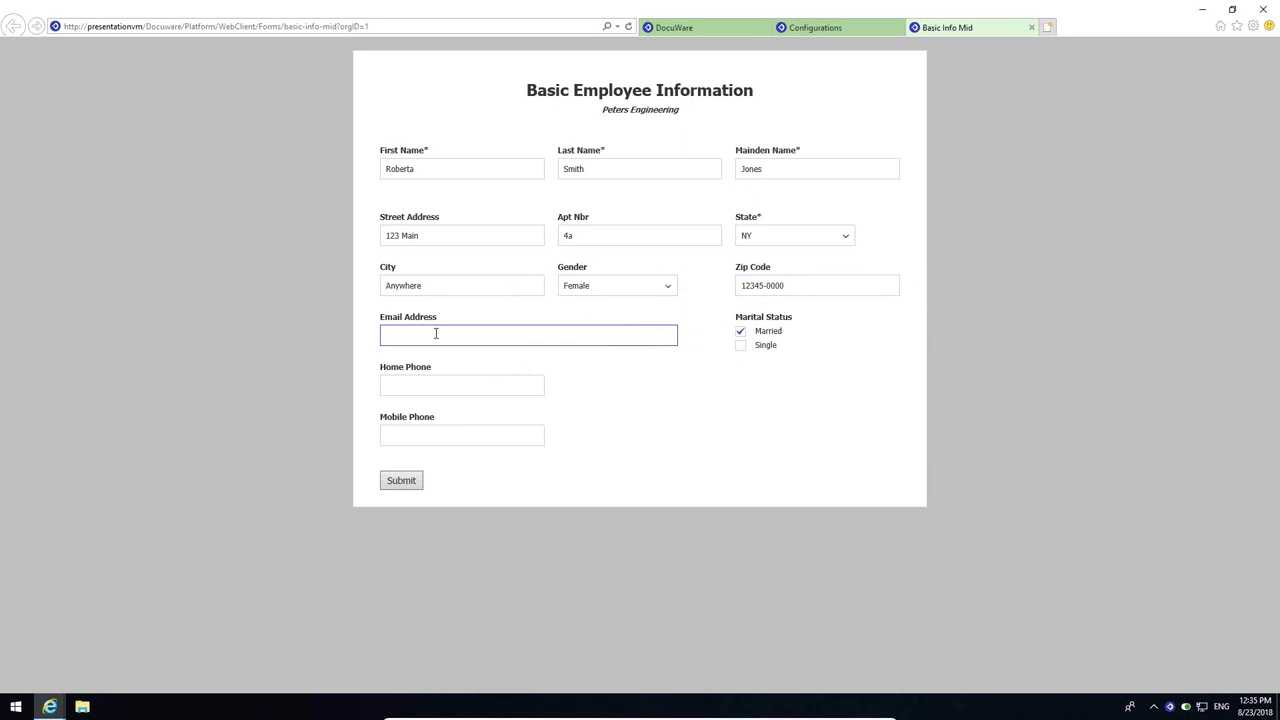
{"action": "left_click", "coordinate": [425, 384]}
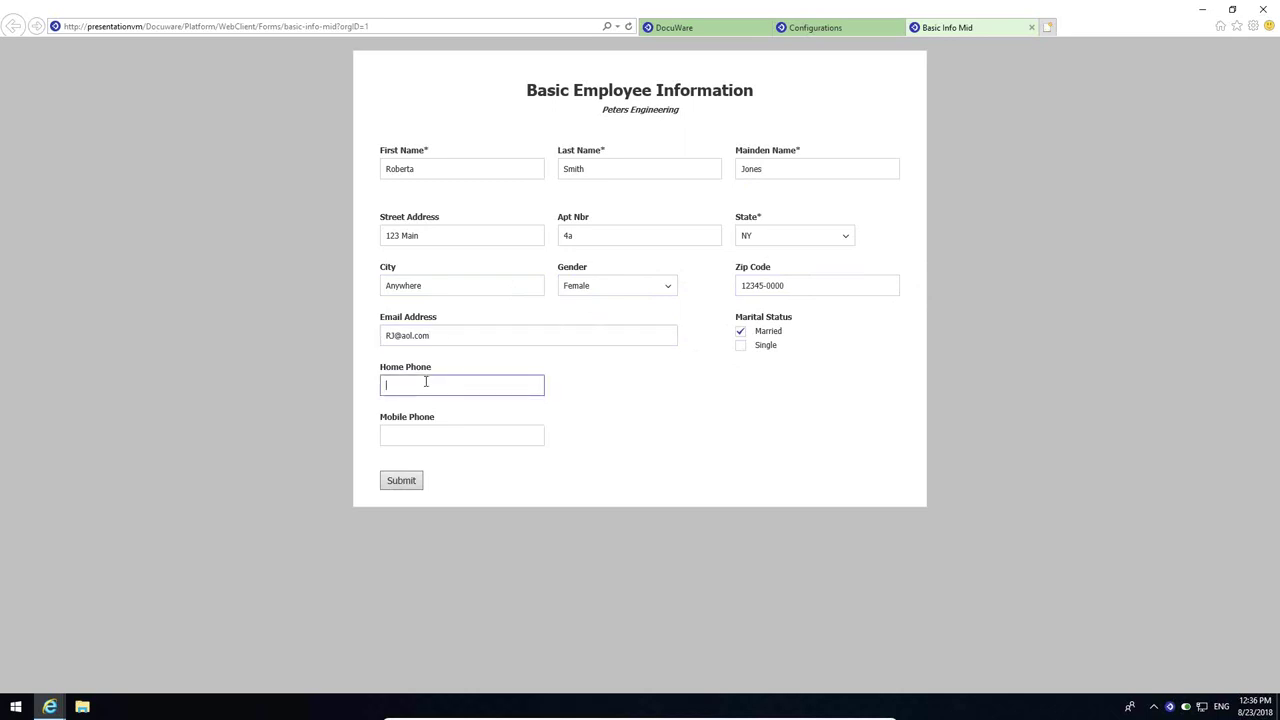
{"action": "type", "text": "555-1212"}
{"action": "key", "text": "Tab"}
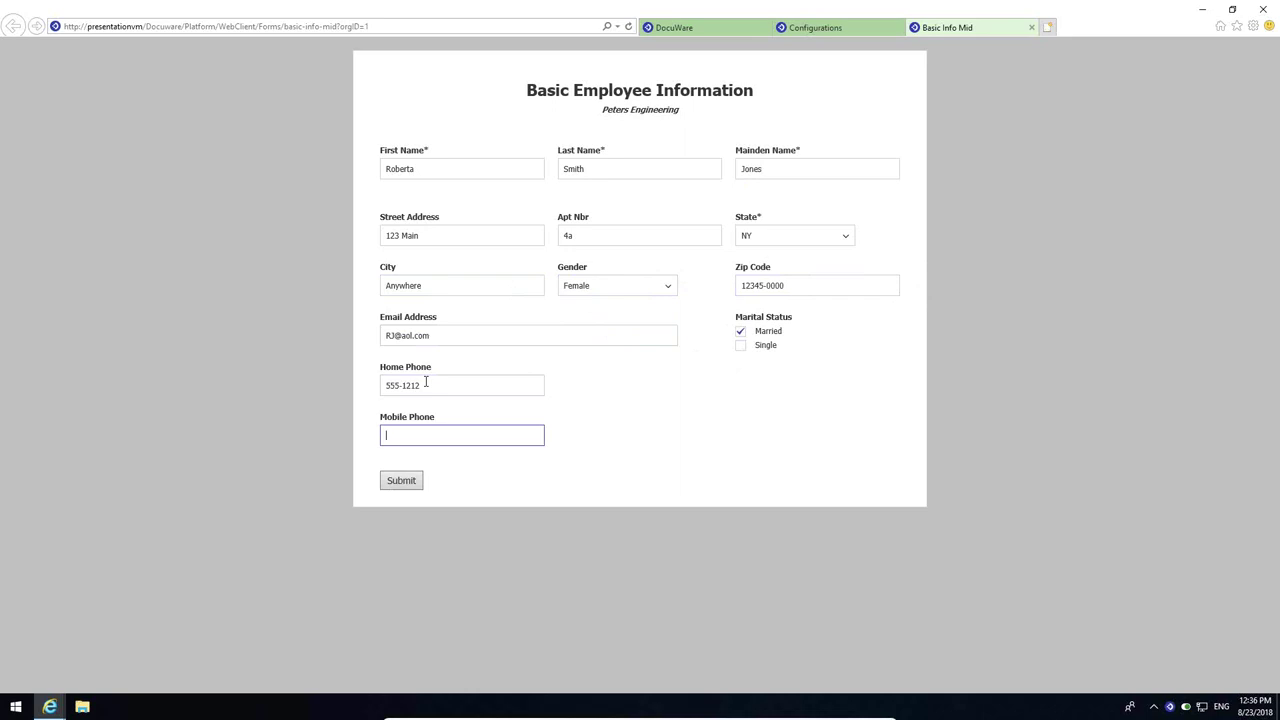
{"action": "type", "text": "555"}
{"action": "type", "text": "-1213"}
- Submit the form, refresh the Employee Files results, and view the new Basic Information PDF at 125%
{"action": "left_click", "coordinate": [403, 482]}
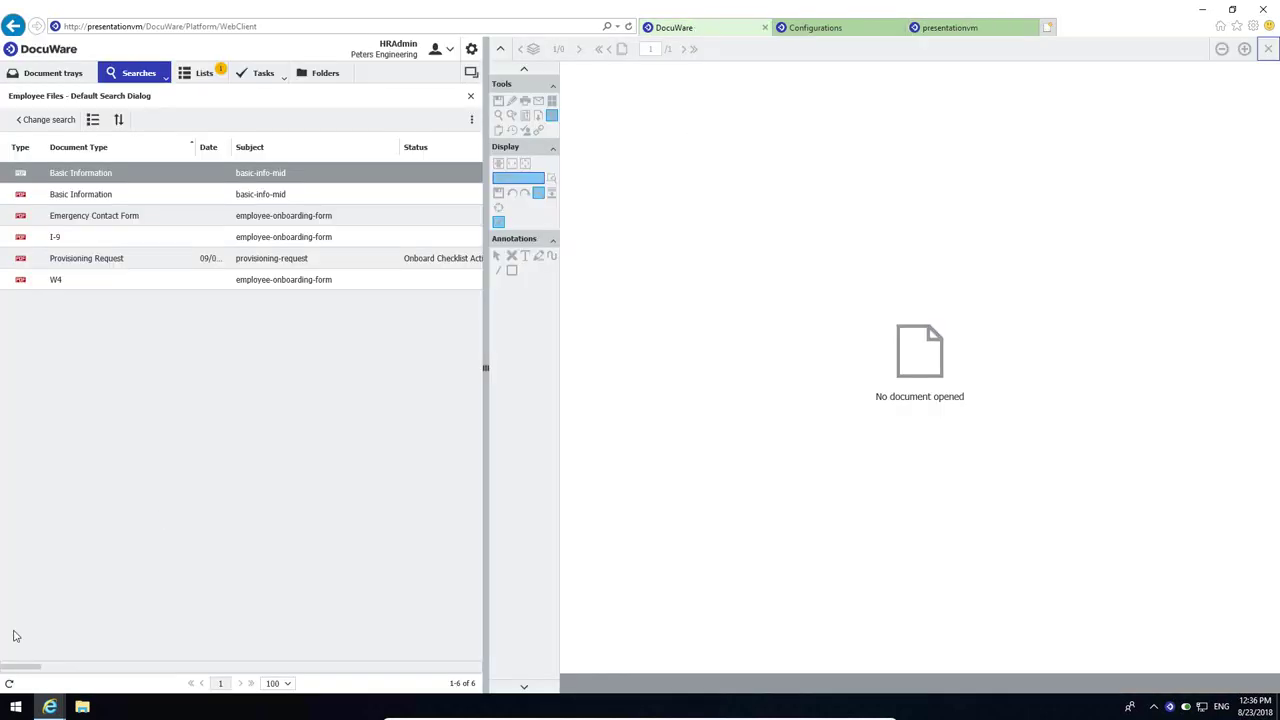
{"action": "left_click", "coordinate": [9, 684]}
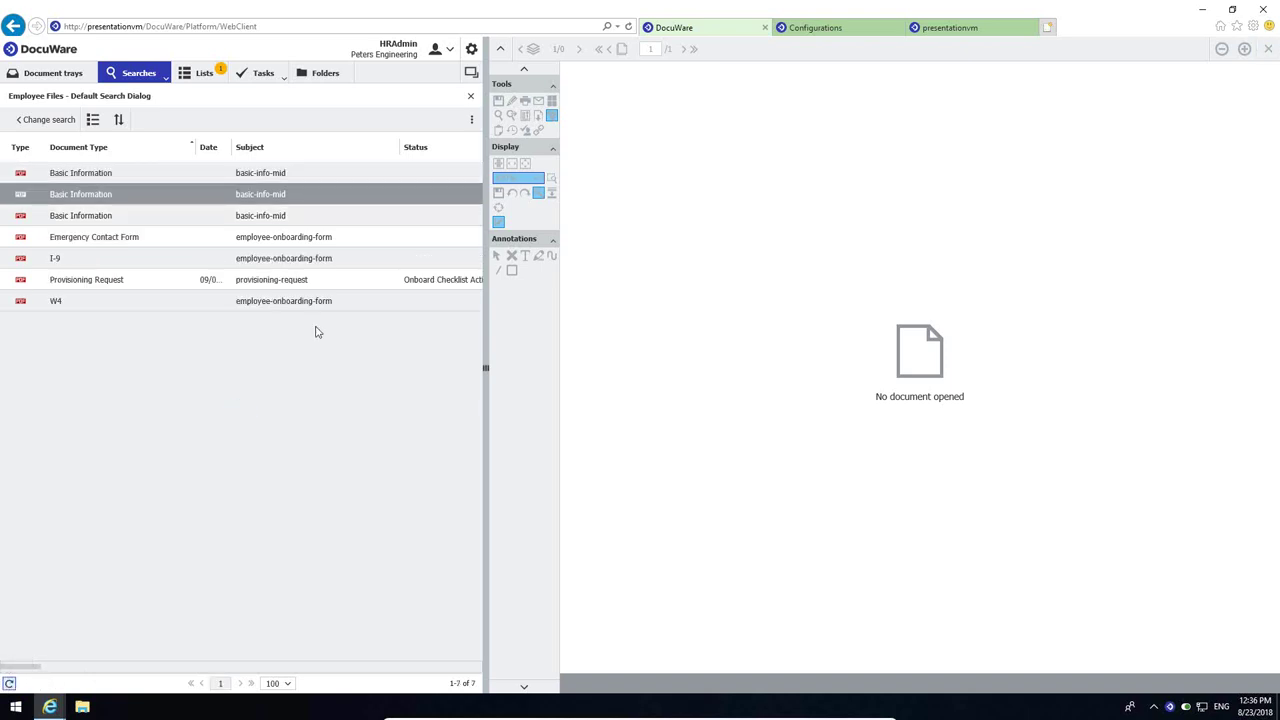
{"action": "left_click", "coordinate": [167, 177]}
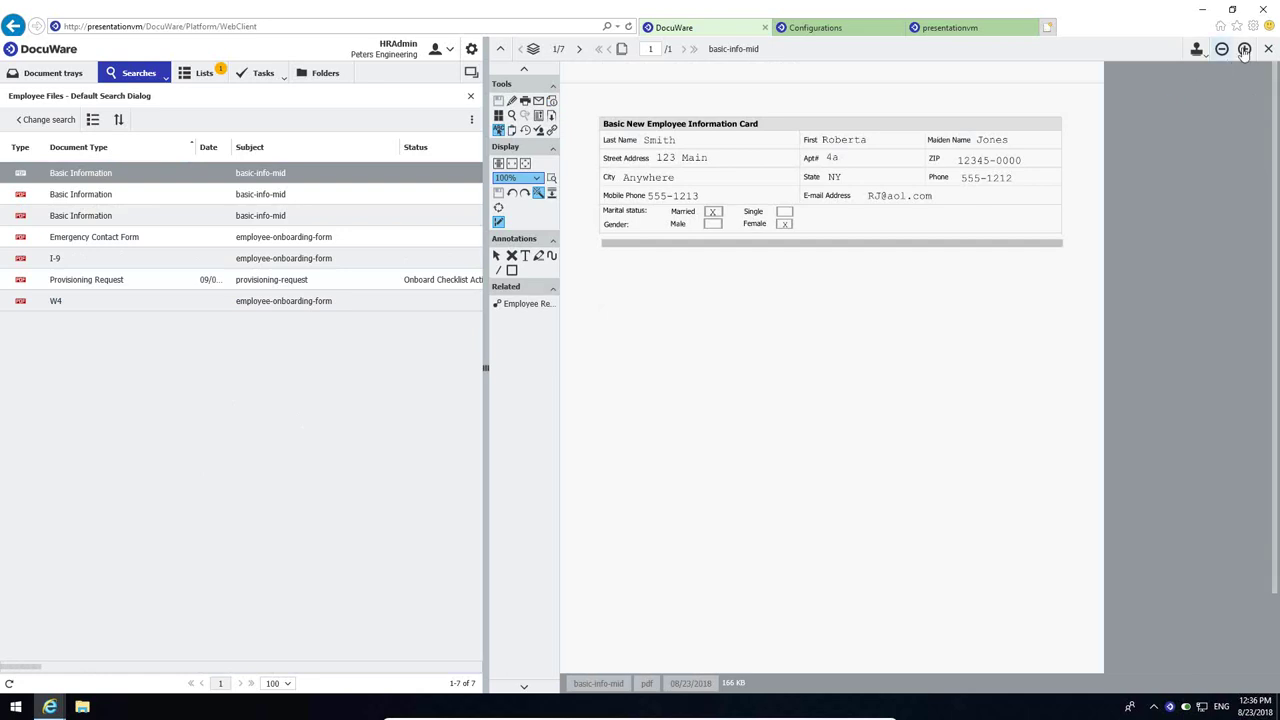
{"action": "left_click", "coordinate": [1244, 48]}
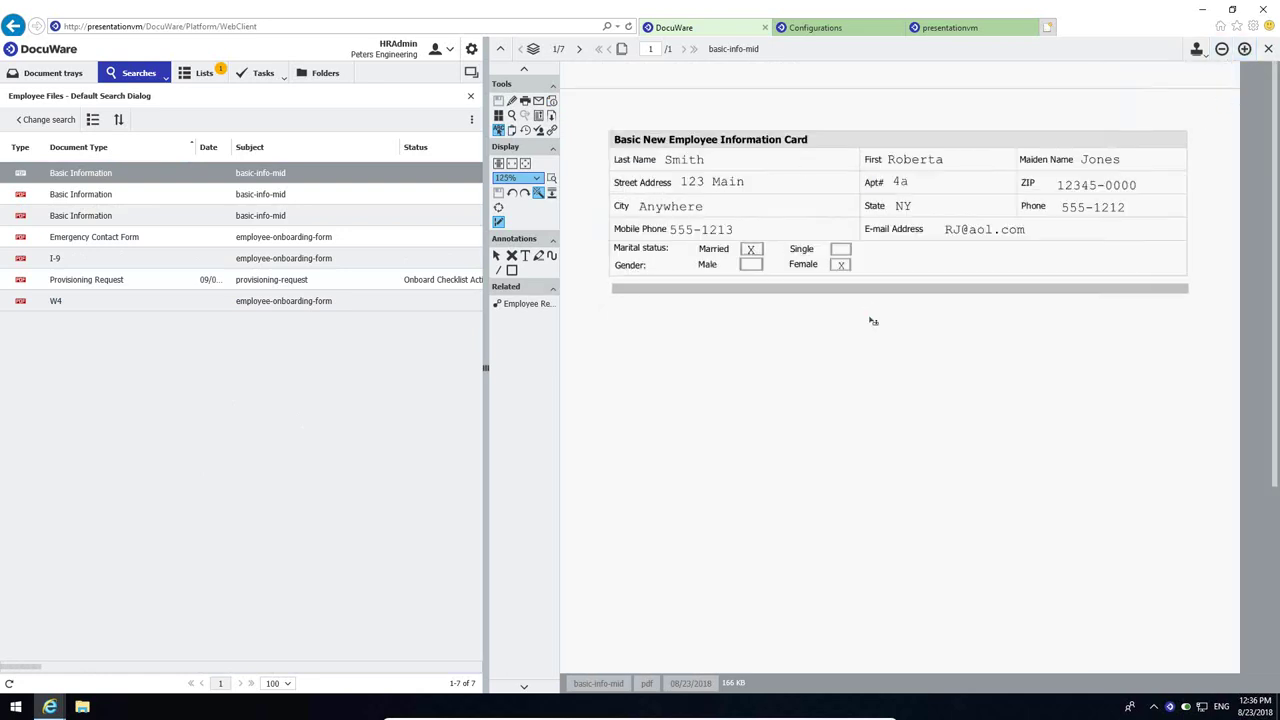